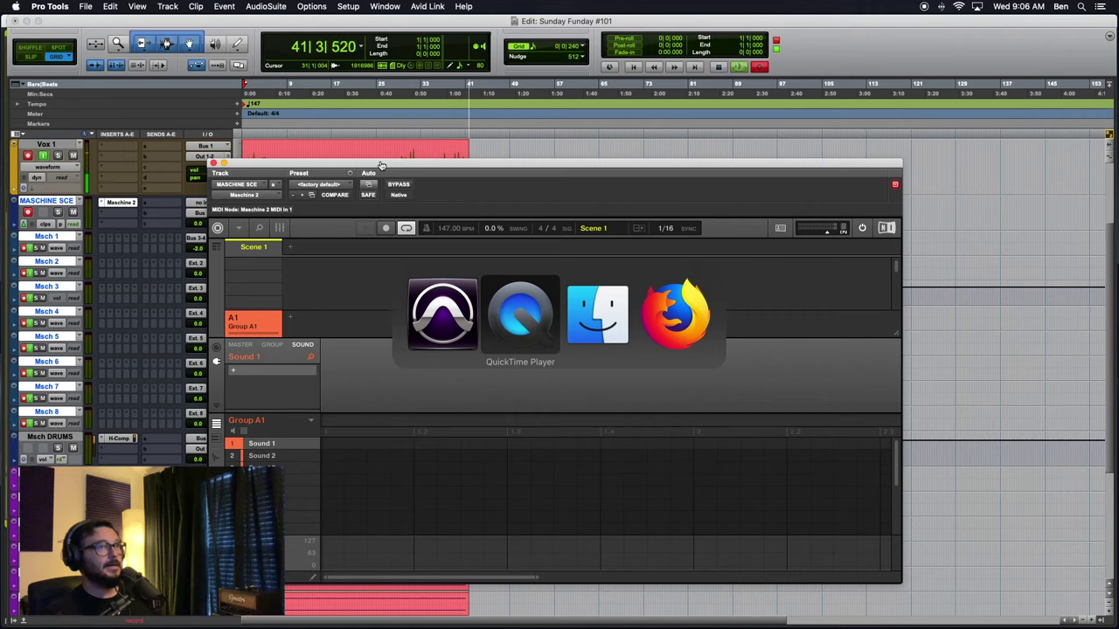
# Switch to Firefox and show the beginning of the article on the best dark techno ensembles from the Reaktor User Library.
pyautogui.press('super+Tab')
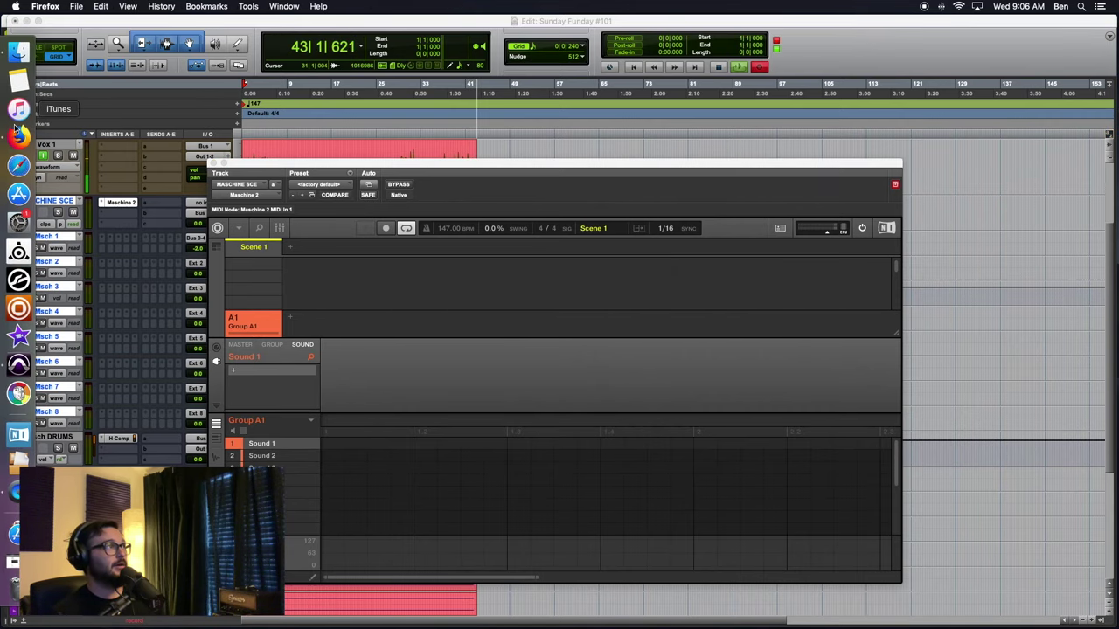
pyautogui.click(18, 135)
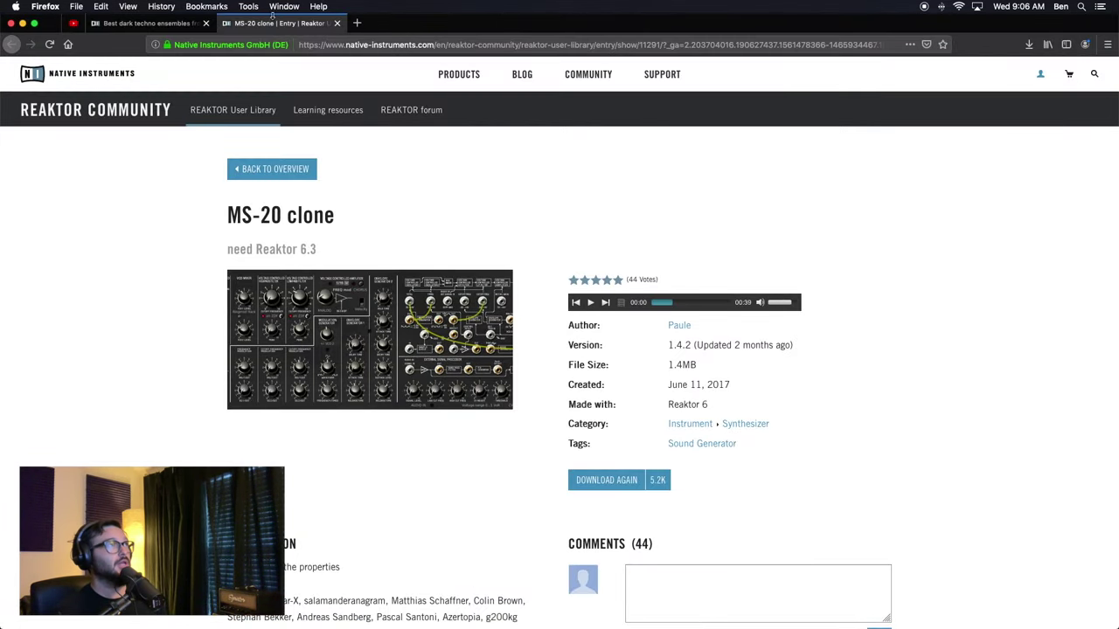
pyautogui.click(127, 24)
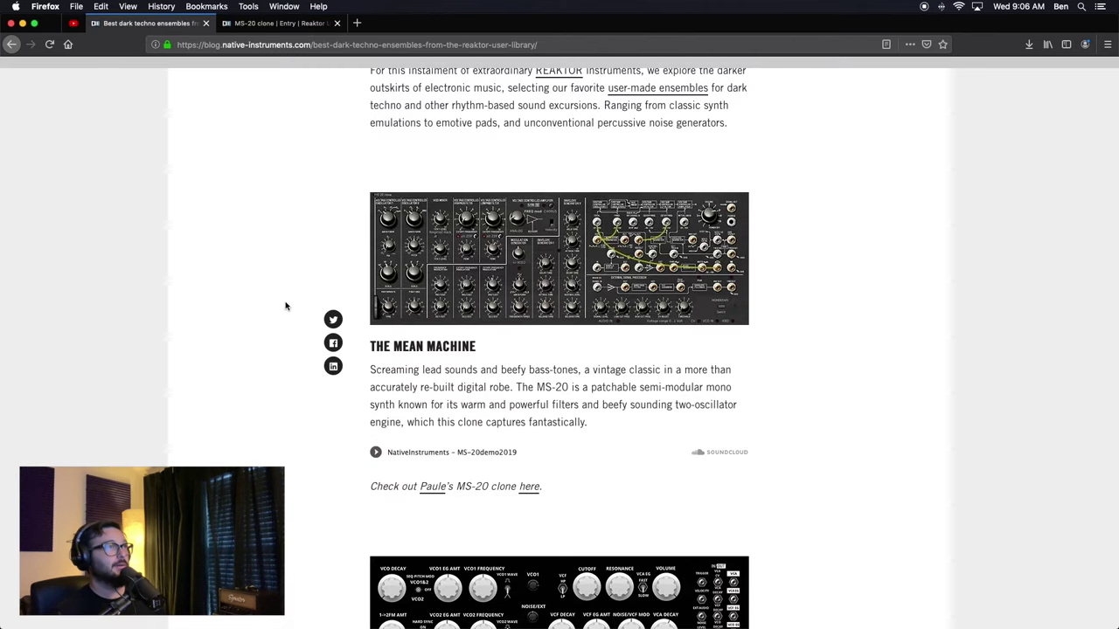
pyautogui.scroll(10, 285, 306)
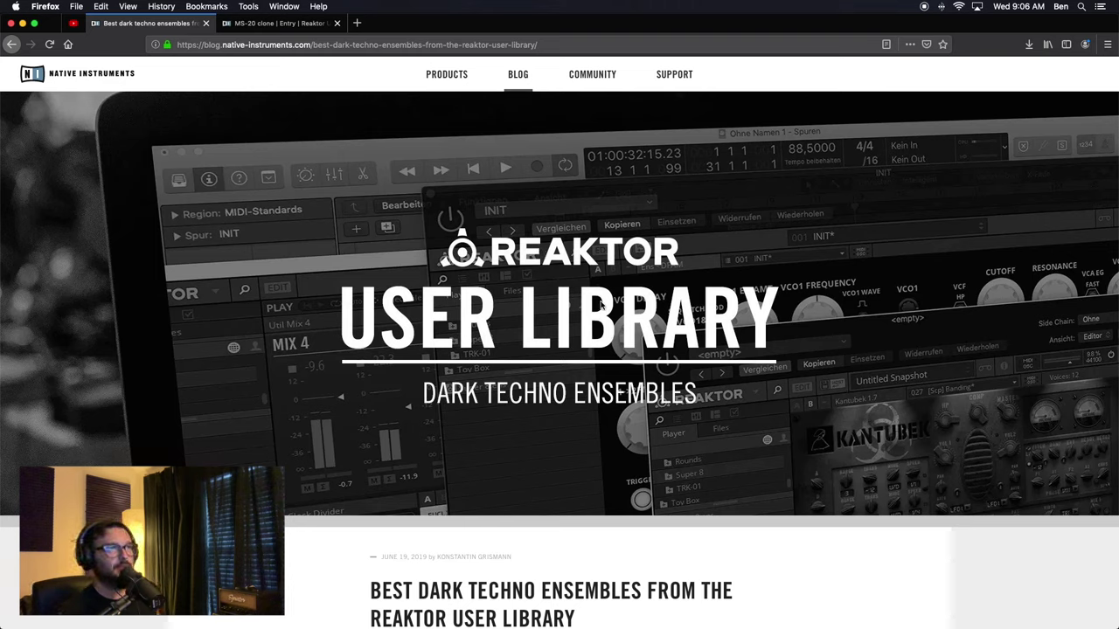
# Highlight the web address of the dark techno ensembles article.
pyautogui.click(377, 45)
pyautogui.scroll(-4, 410, 381)
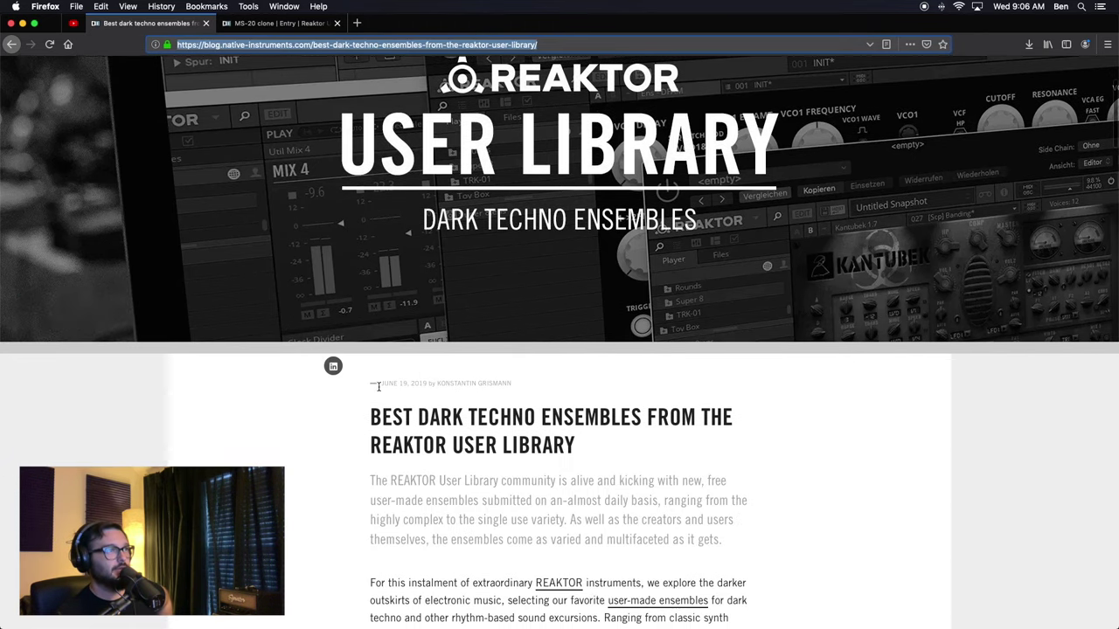
pyautogui.scroll(4, 332, 367)
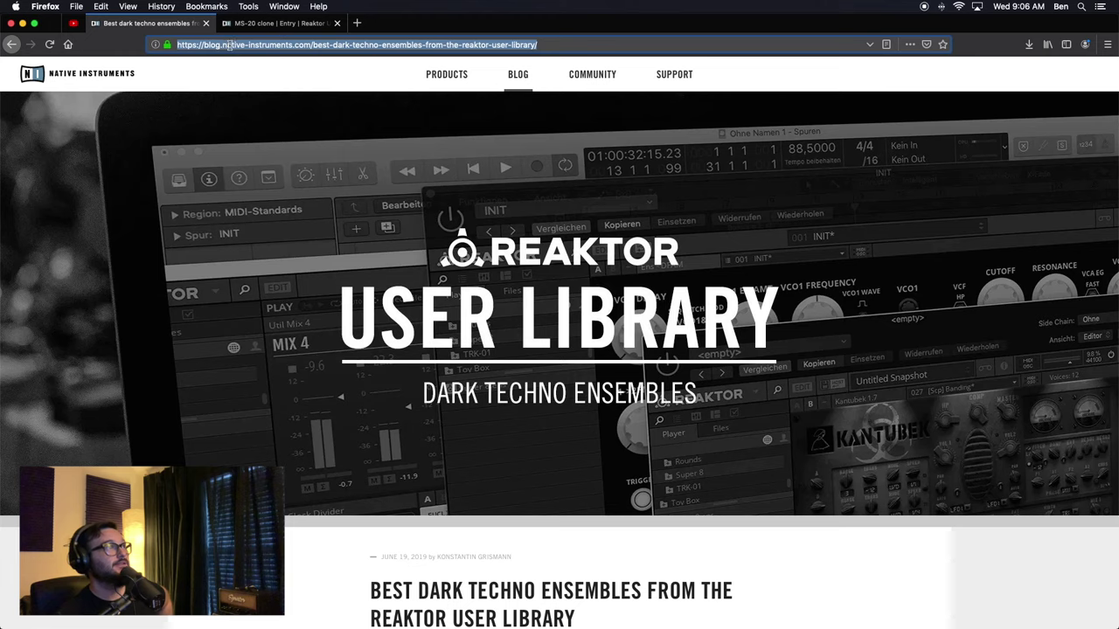
pyautogui.tripleClick(287, 45)
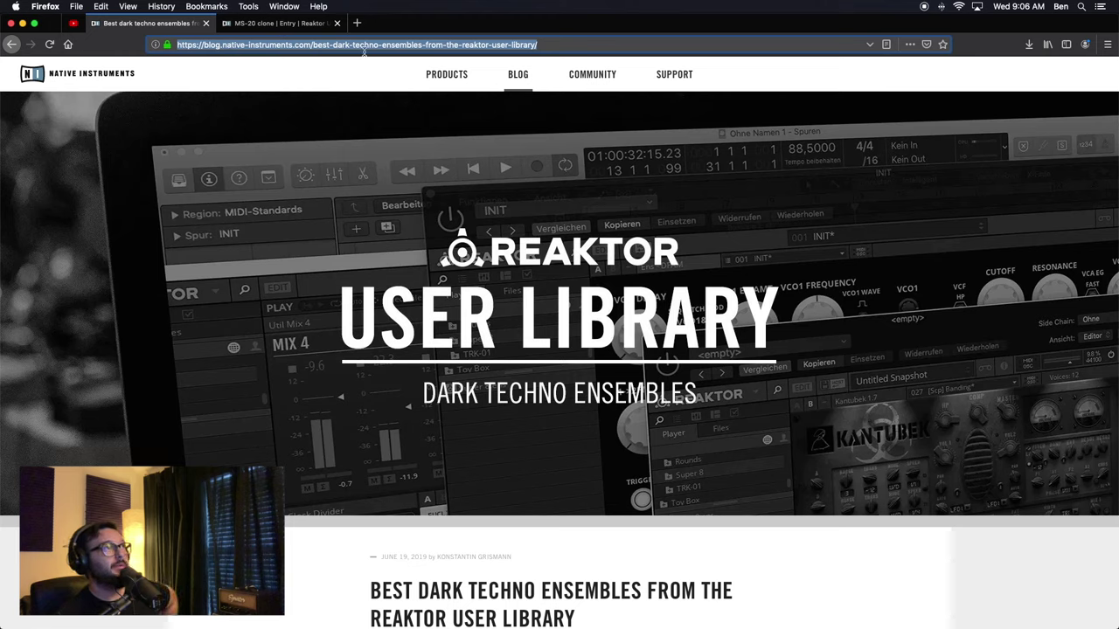
# Read the description of the MS-20 clone under "The Mean Machine" in the article.
pyautogui.scroll(-10, 478, 217)
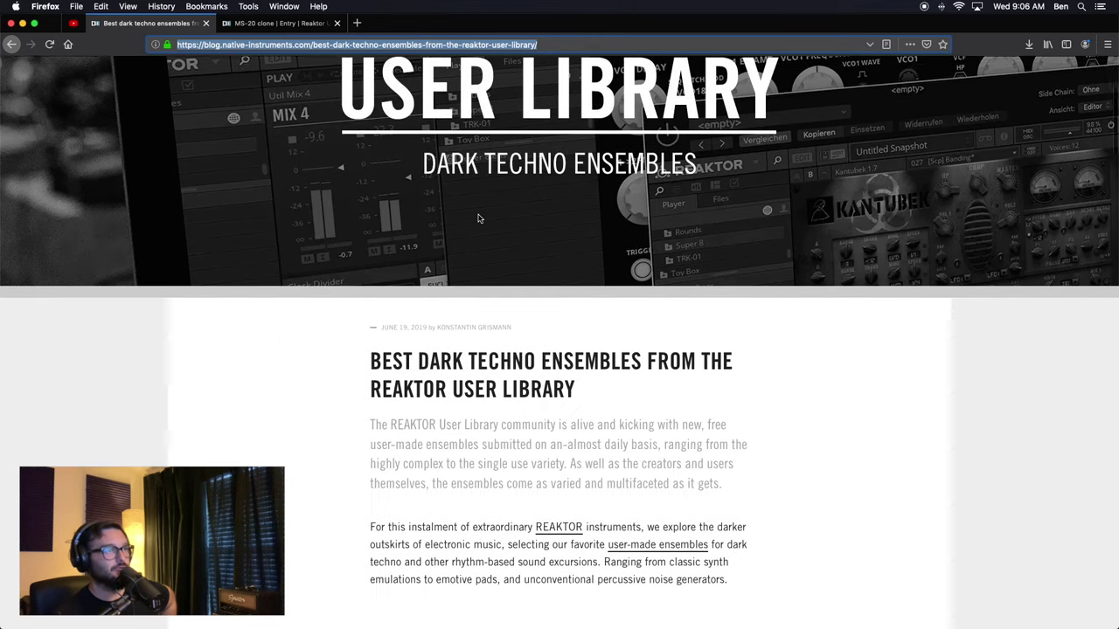
pyautogui.scroll(-2, 478, 218)
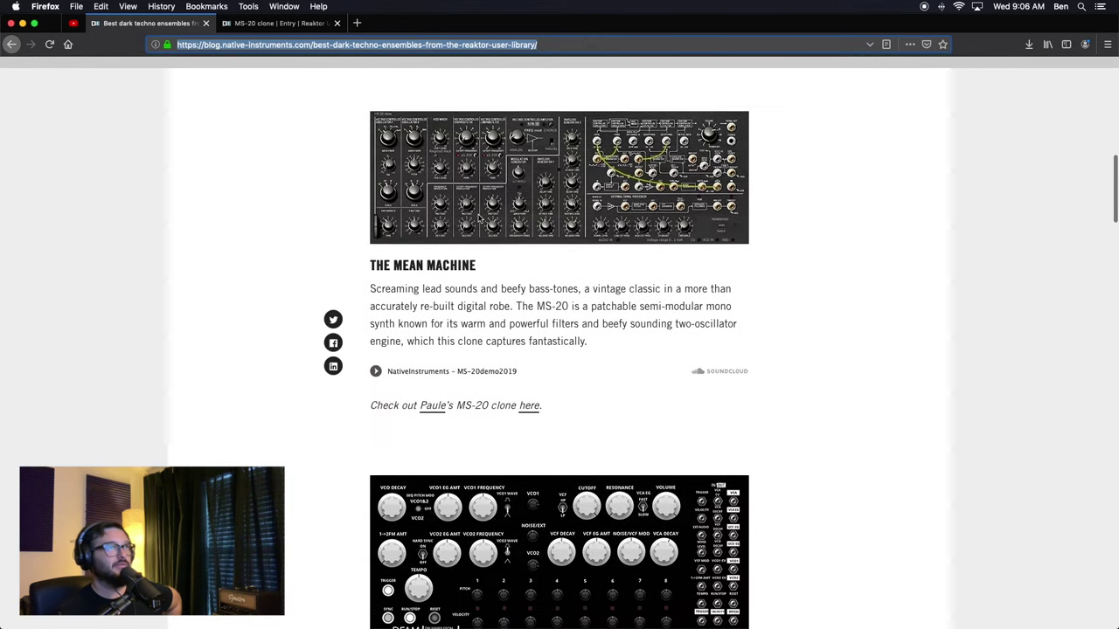
pyautogui.moveTo(389, 286); pyautogui.dragTo(563, 360)
pyautogui.click(634, 325)
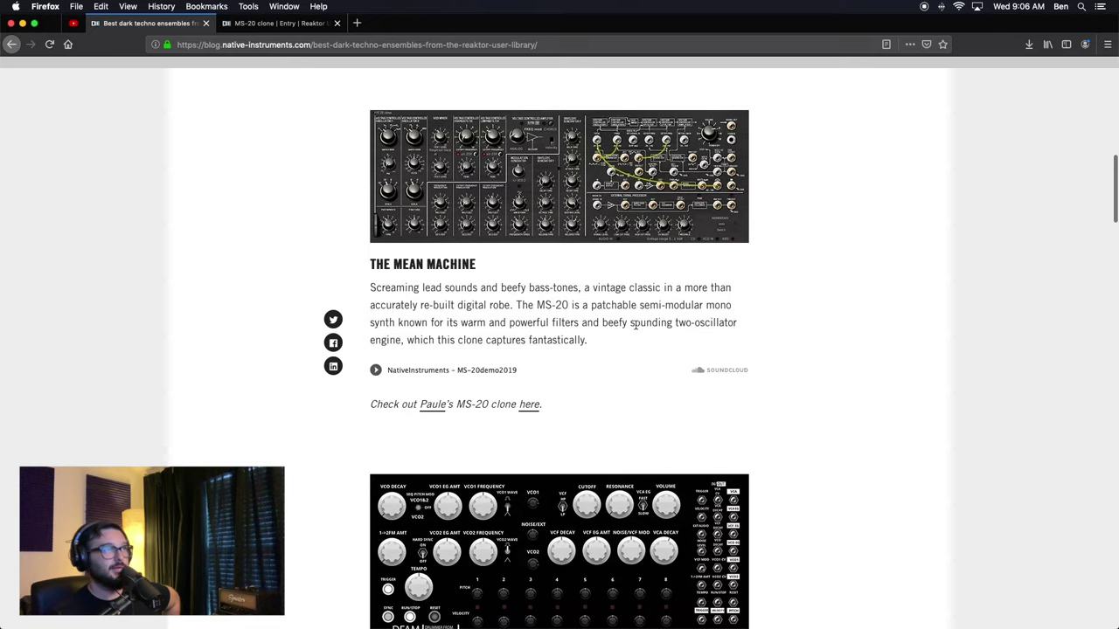
pyautogui.moveTo(450, 269); pyautogui.dragTo(588, 340)
pyautogui.click(558, 339)
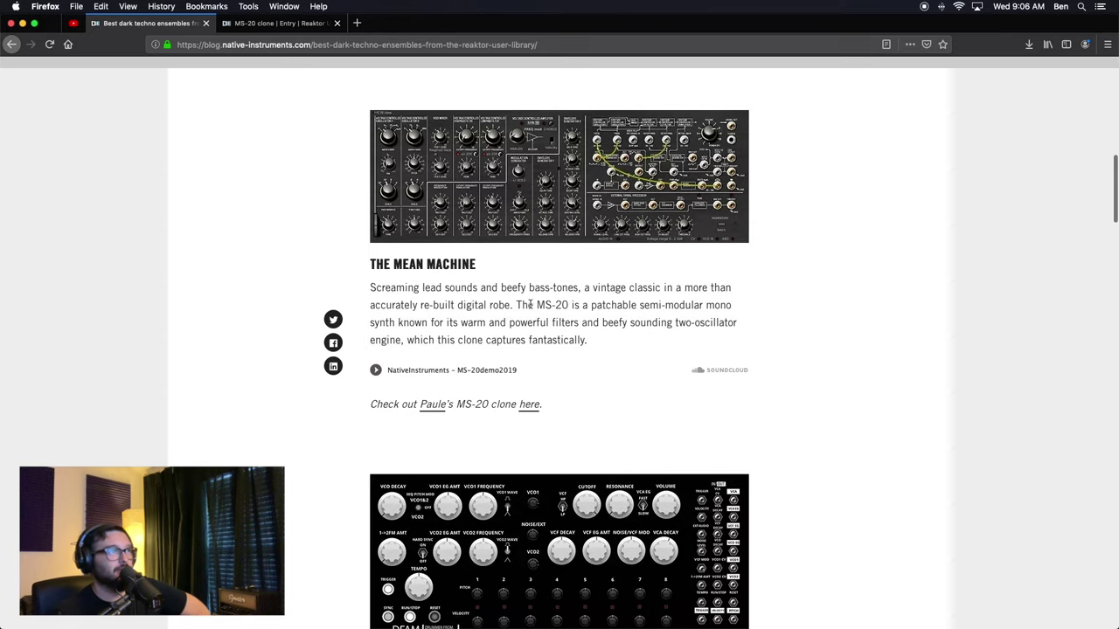
pyautogui.moveTo(458, 287); pyautogui.dragTo(602, 337)
pyautogui.click(603, 339)
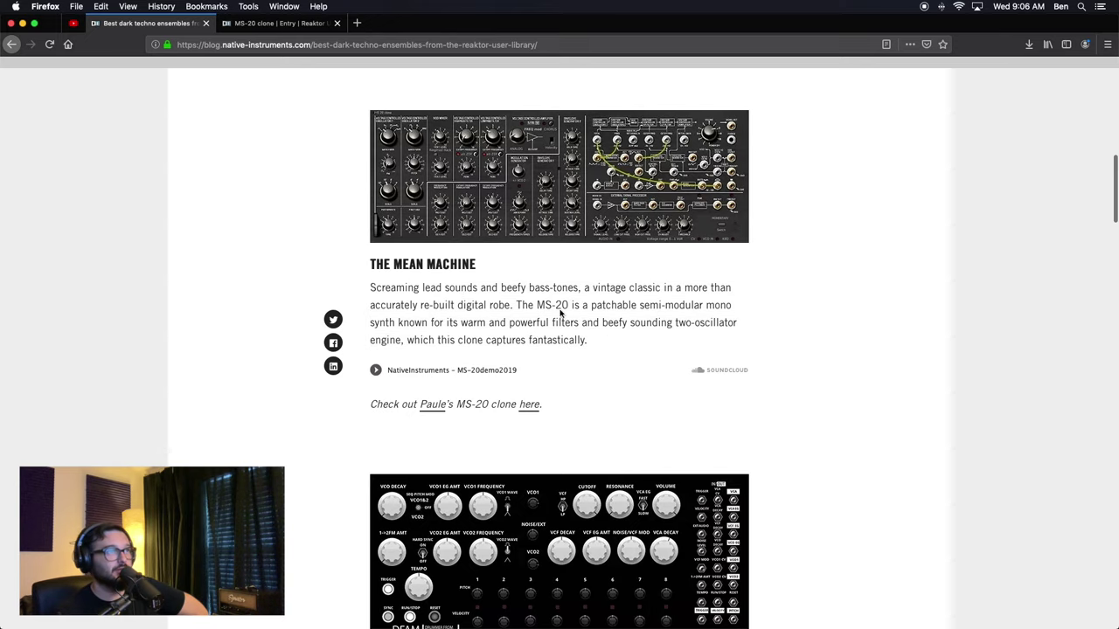
pyautogui.moveTo(529, 287); pyautogui.dragTo(587, 352)
pyautogui.click(601, 350)
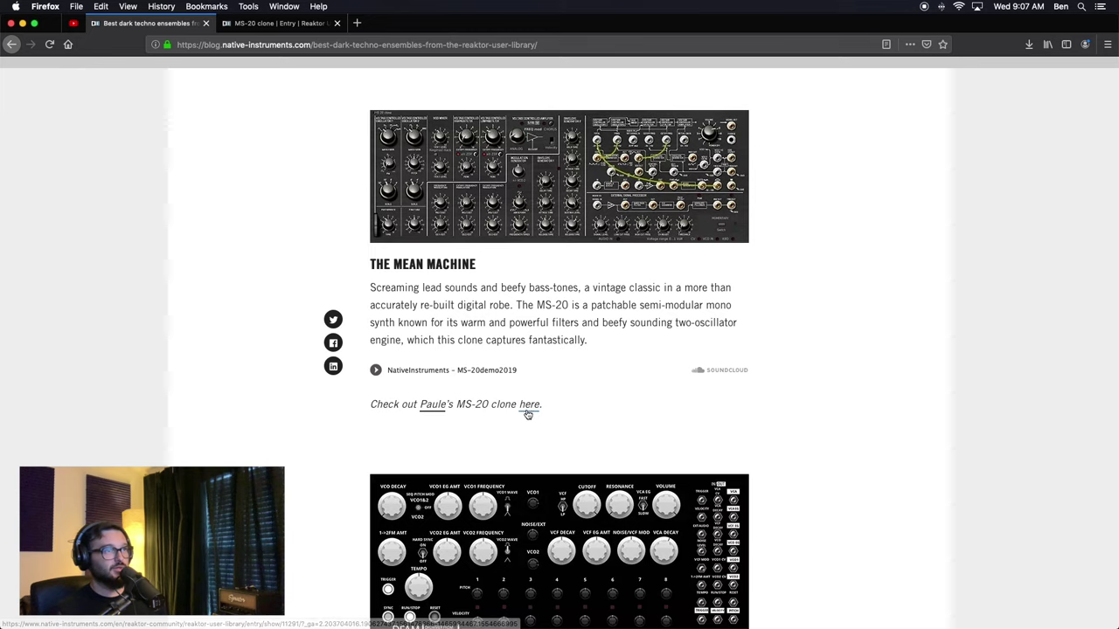
# Look over the MS-20 clone entry in the Reaktor User Library and request its download again.
pyautogui.click(262, 25)
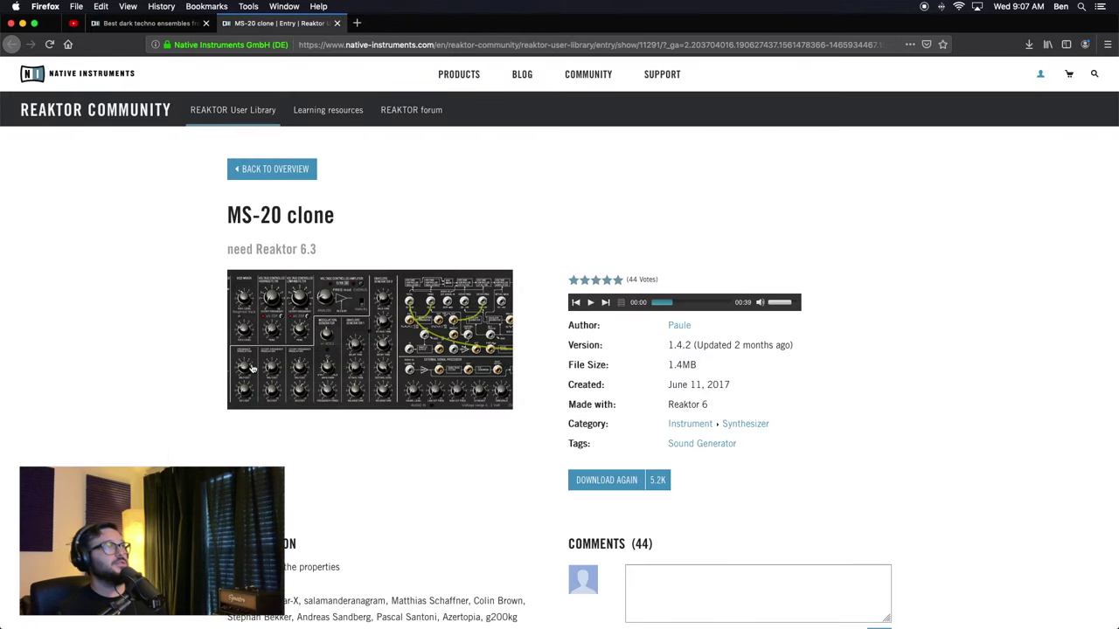
pyautogui.scroll(-5, 183, 370)
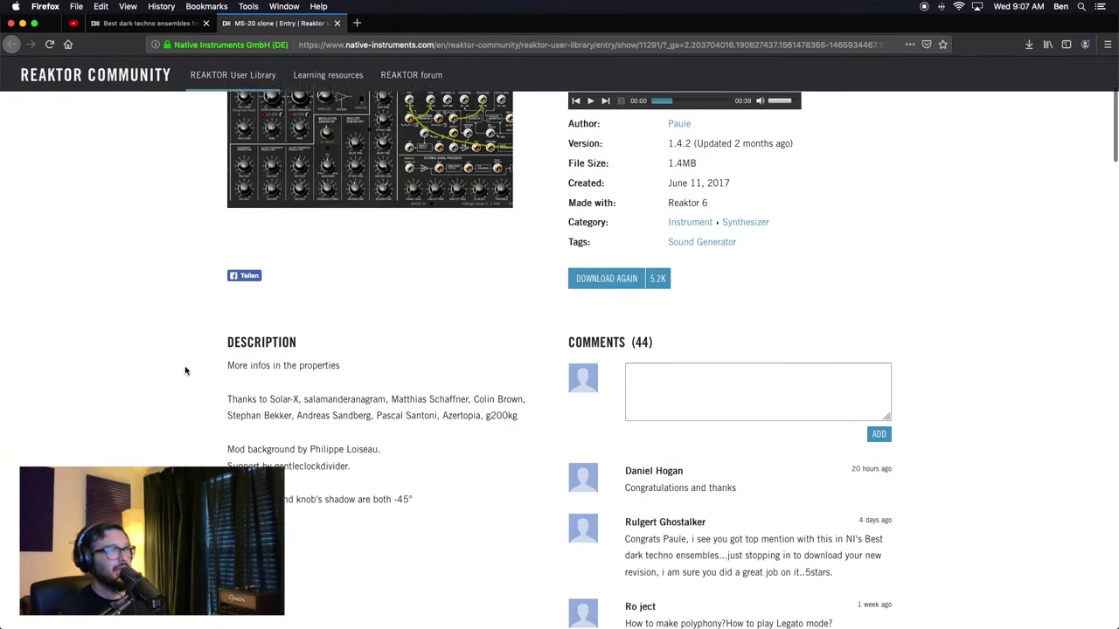
pyautogui.scroll(5, 185, 370)
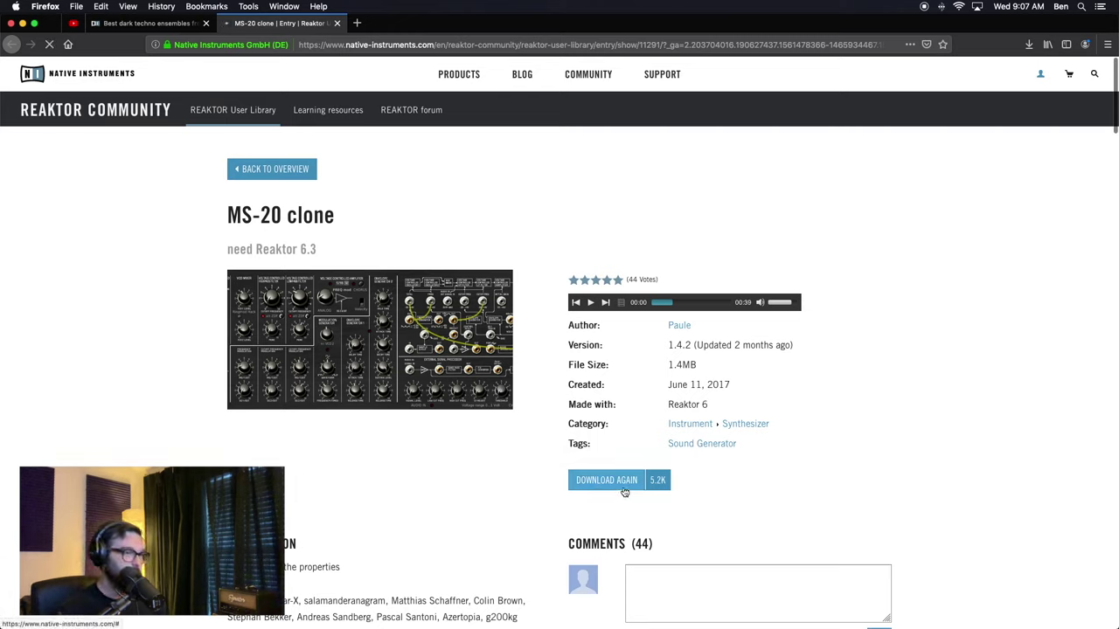
pyautogui.click(601, 359)
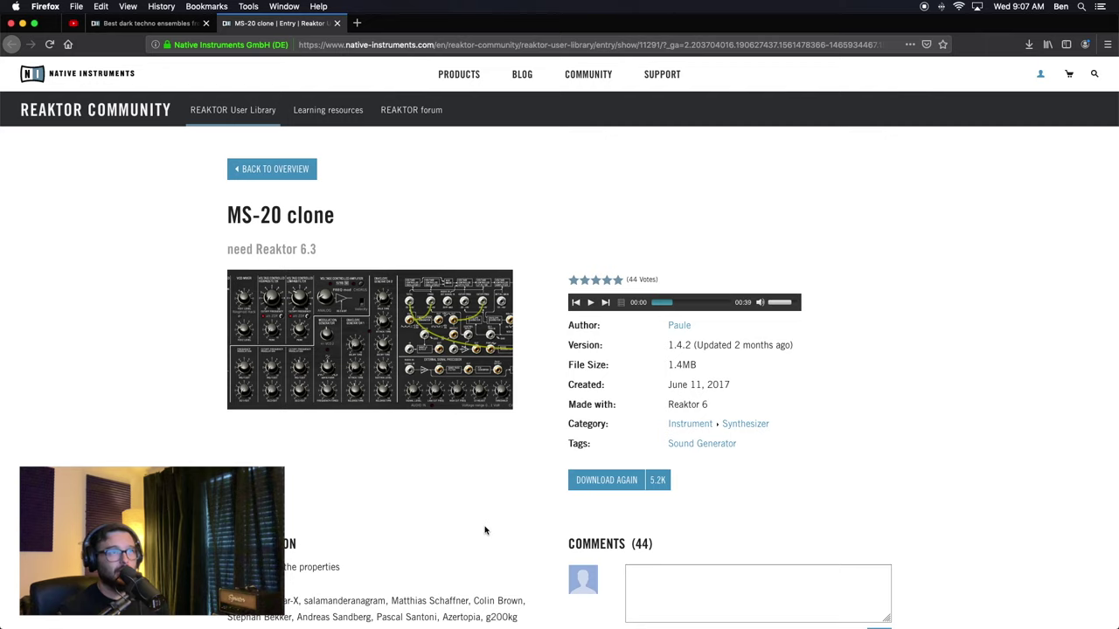
# Browse the MS-20 clone author's other user library entries in a separate tab and close that tab.
pyautogui.click(682, 326)
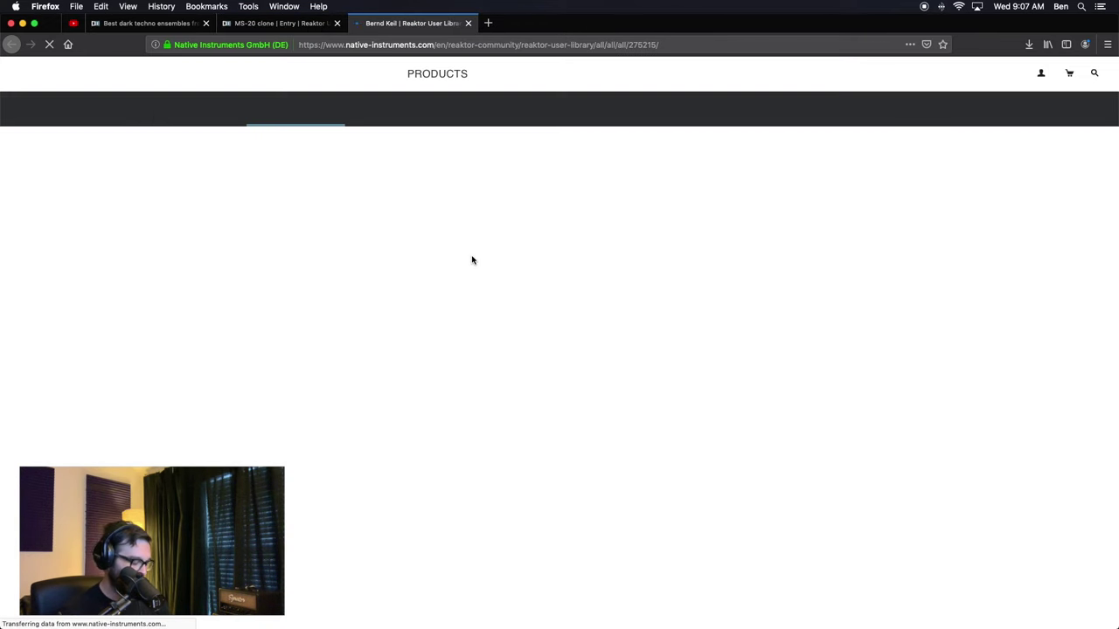
pyautogui.scroll(-3, 510, 345)
pyautogui.scroll(-5, 512, 355)
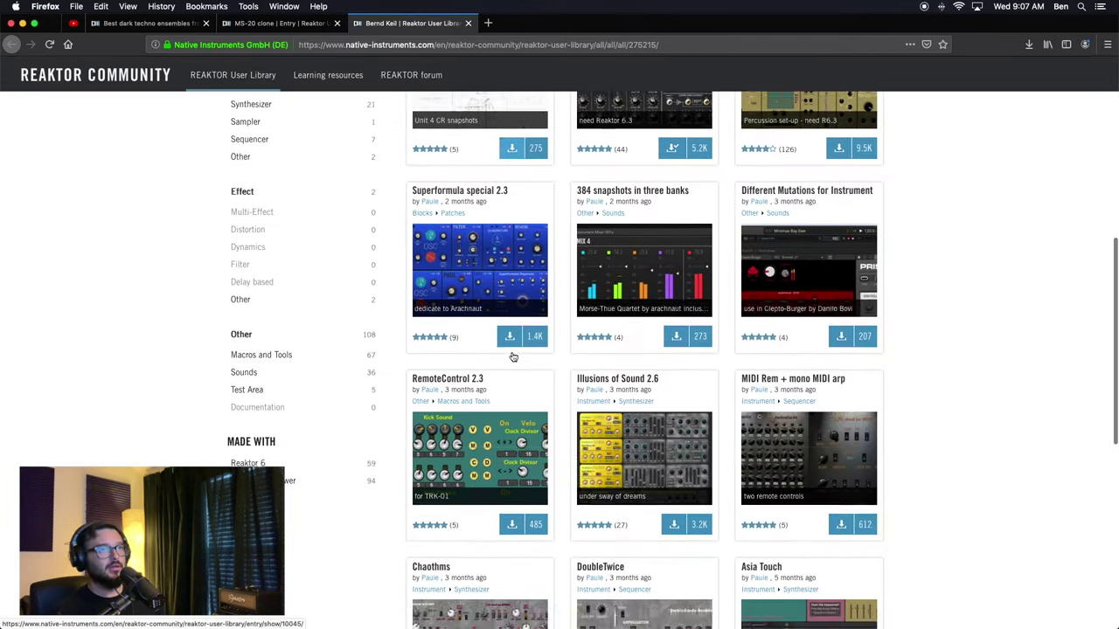
pyautogui.scroll(6, 512, 355)
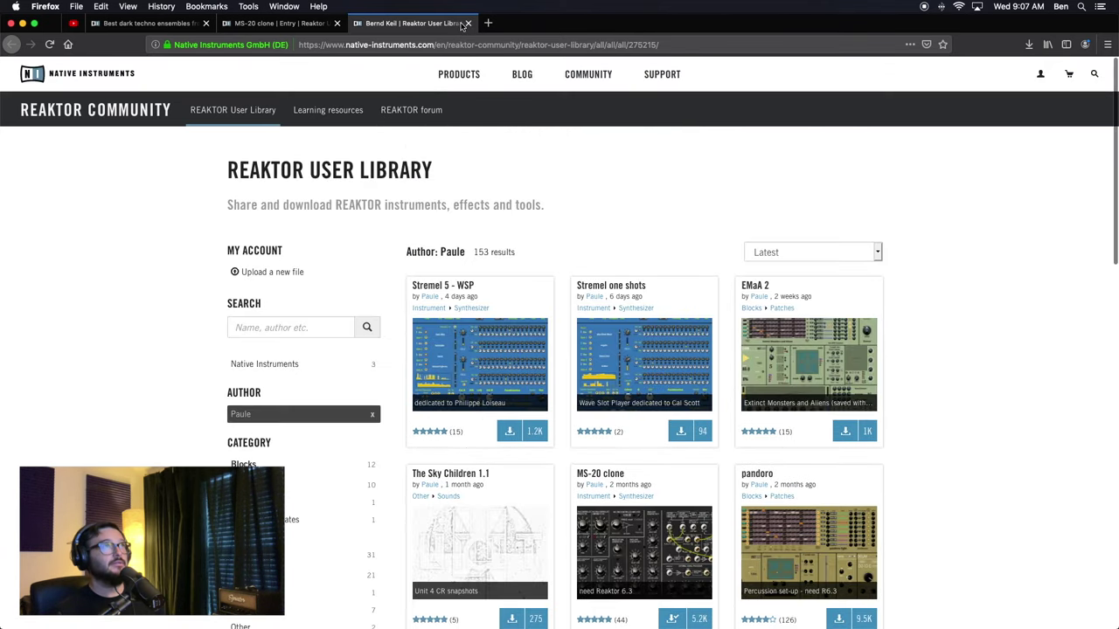
pyautogui.click(467, 23)
# Highlight the web addresses of the MS-20 clone entry and of the dark techno ensembles article.
pyautogui.scroll(-2, 338, 539)
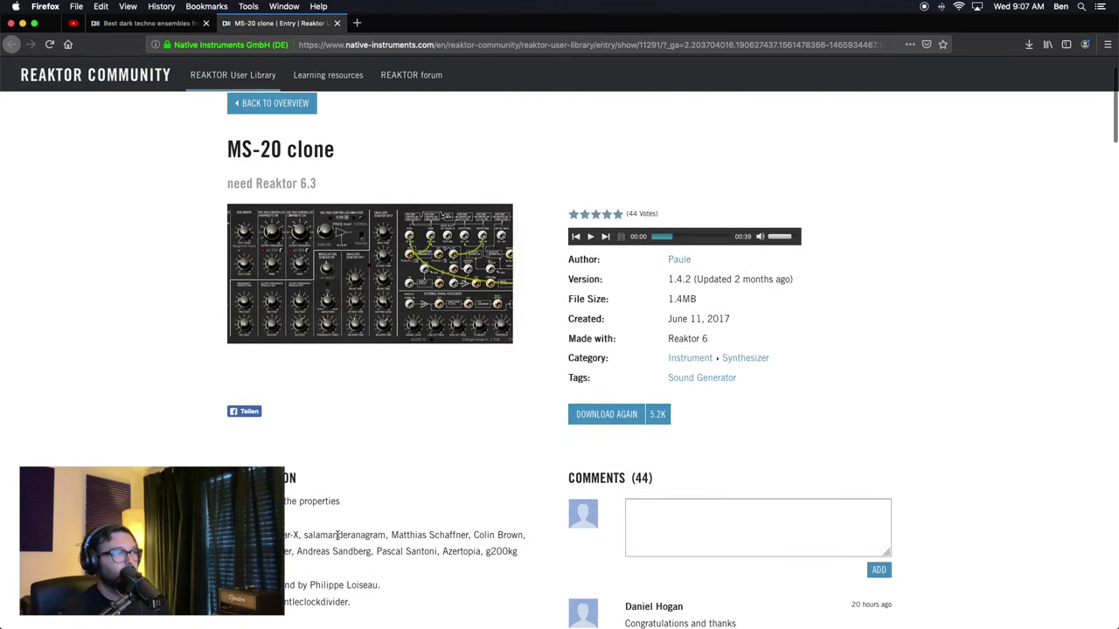
pyautogui.scroll(2, 337, 539)
pyautogui.press('super+Tab')
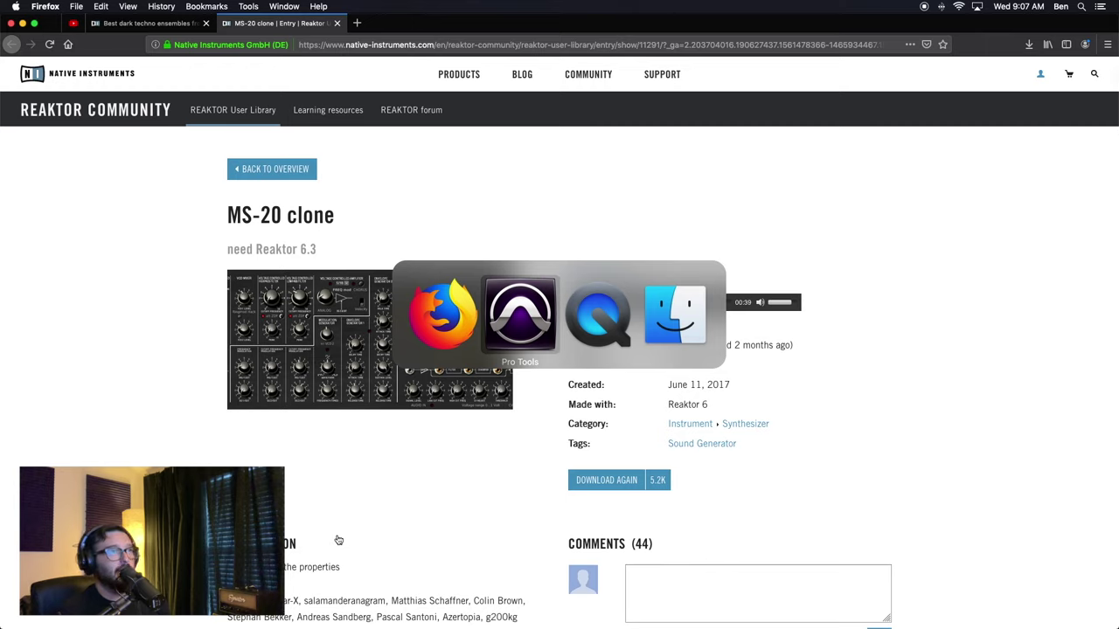
pyautogui.press('super+shift+Tab')
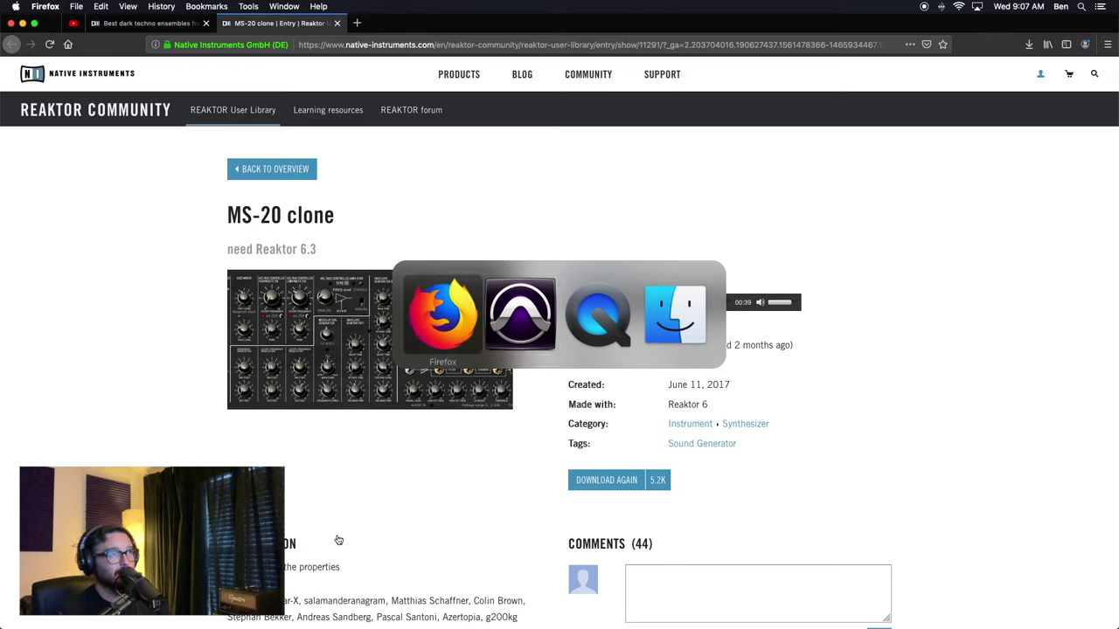
pyautogui.click(404, 45)
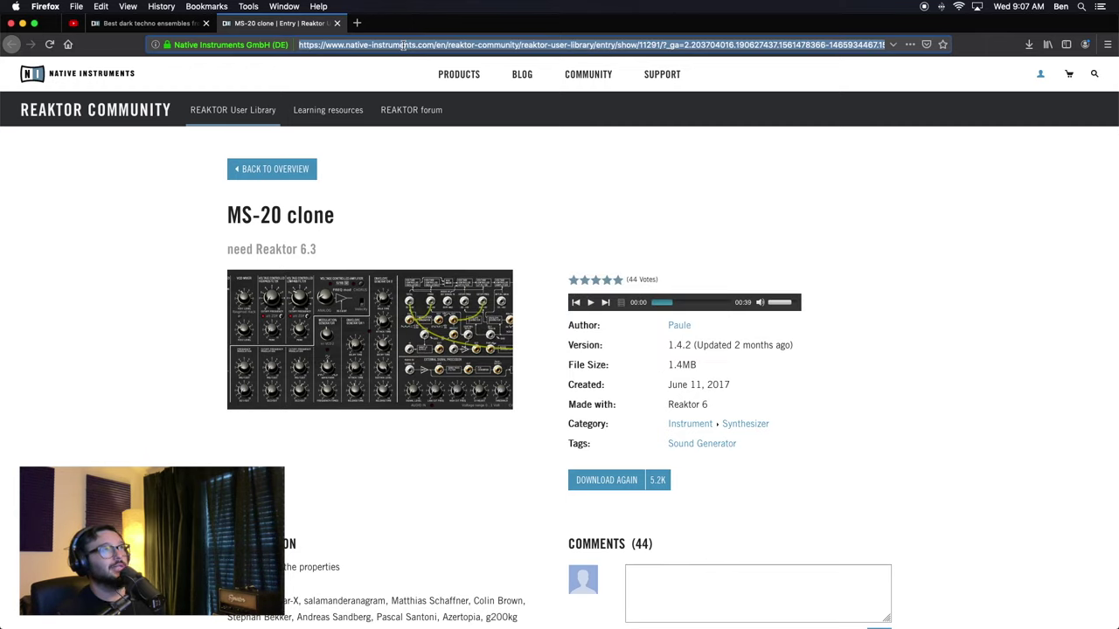
pyautogui.click(153, 23)
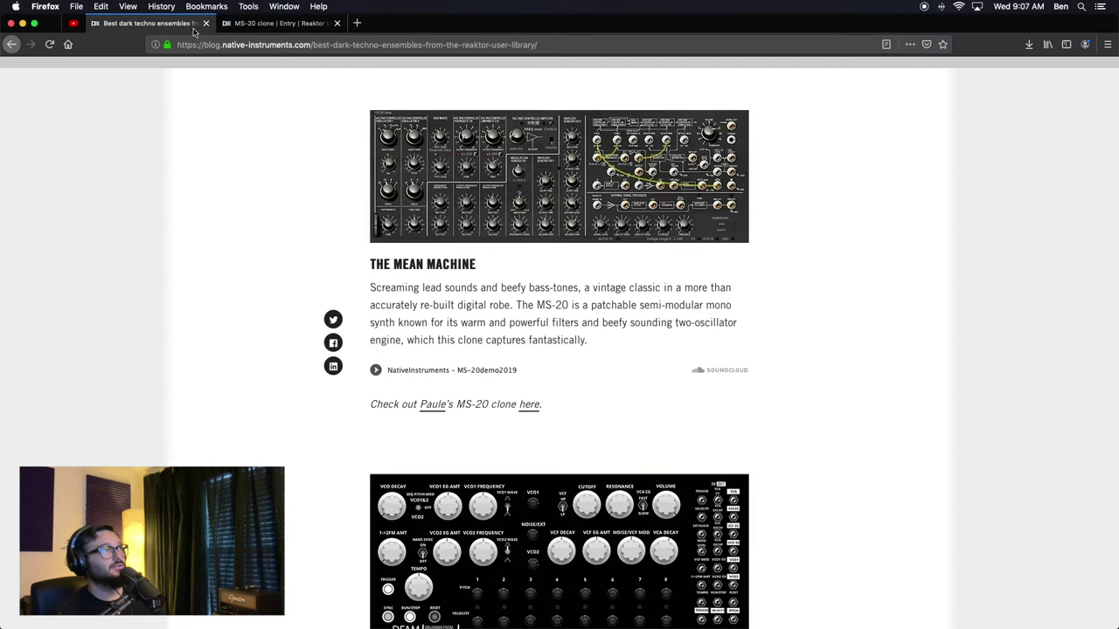
pyautogui.doubleClick(273, 45)
pyautogui.tripleClick(225, 44)
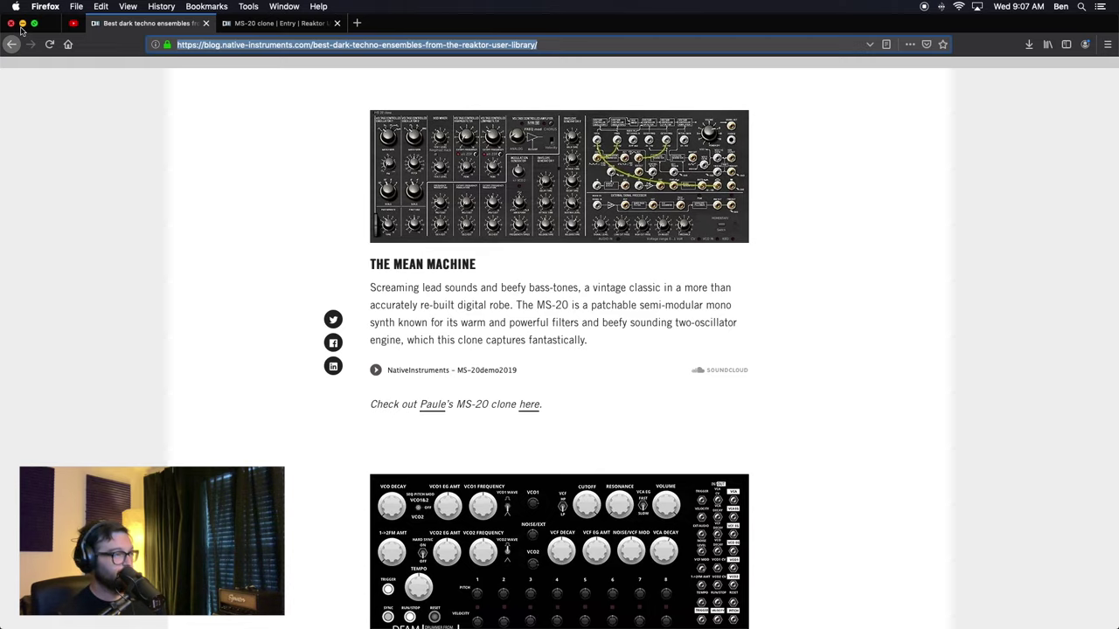
# Quit Firefox together with its open tabs and return to the Maschine 2 plug-in window in Pro Tools.
pyautogui.press('super+q')
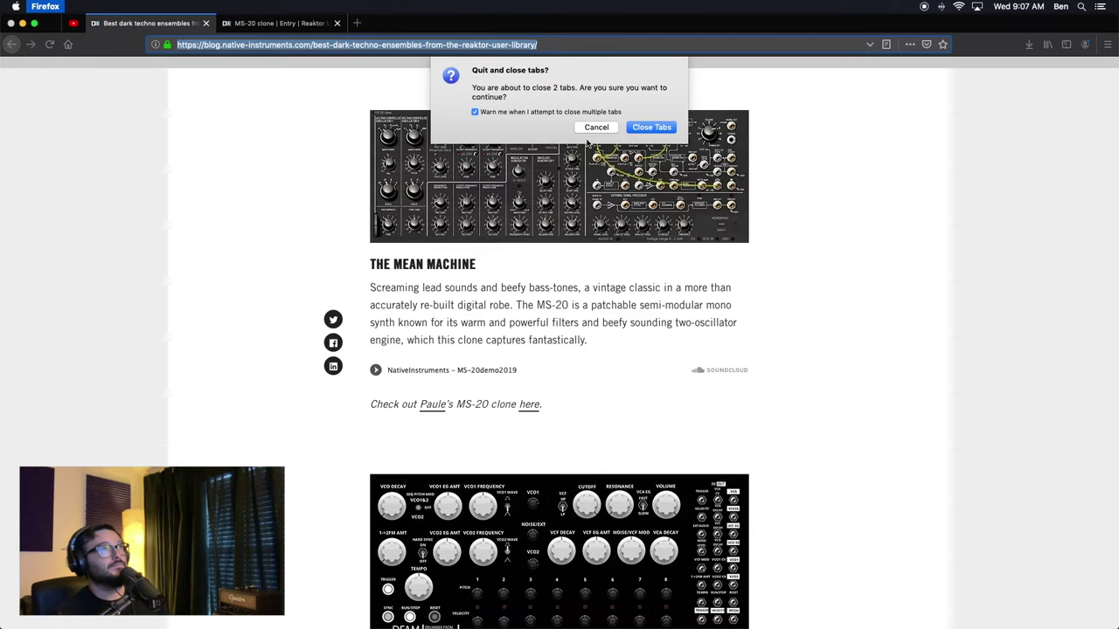
pyautogui.click(651, 128)
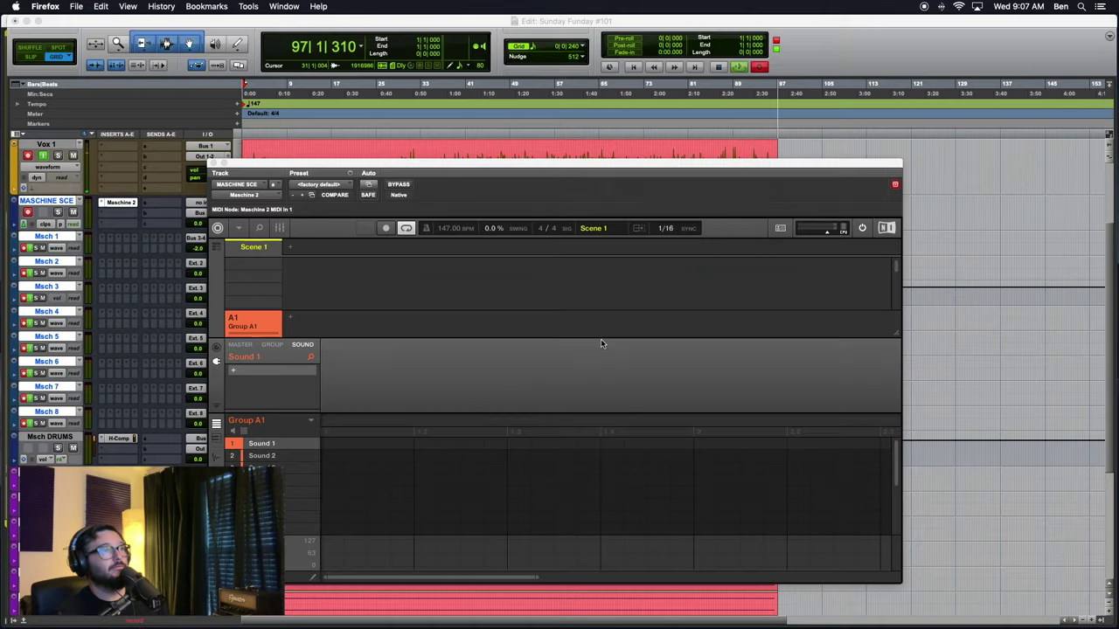
pyautogui.press('super+Tab')
pyautogui.press('Tab')
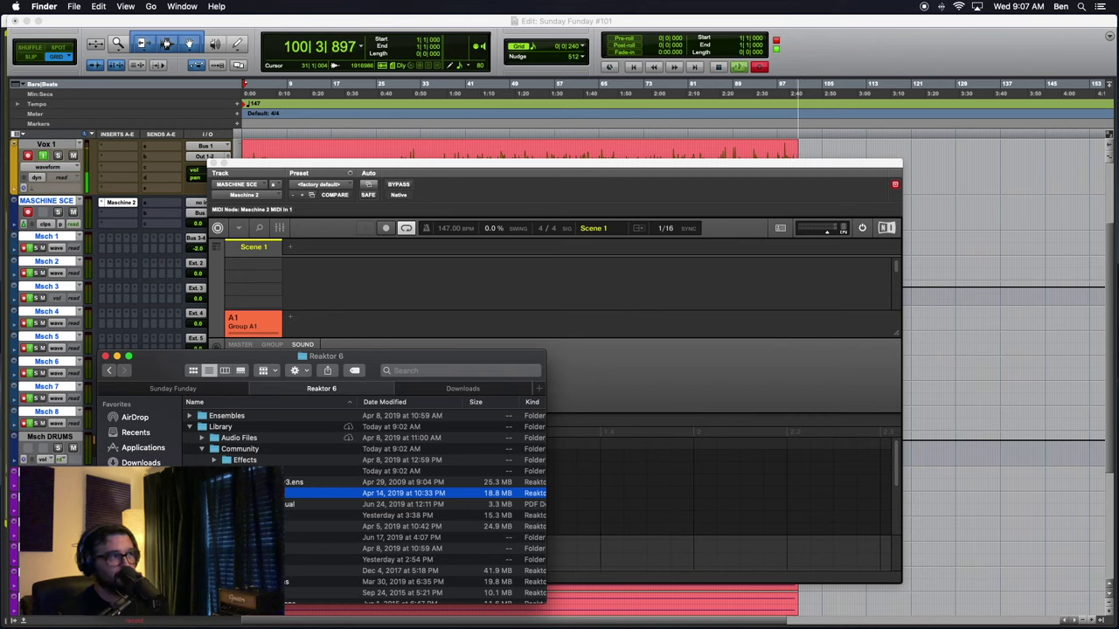
pyautogui.click(439, 303)
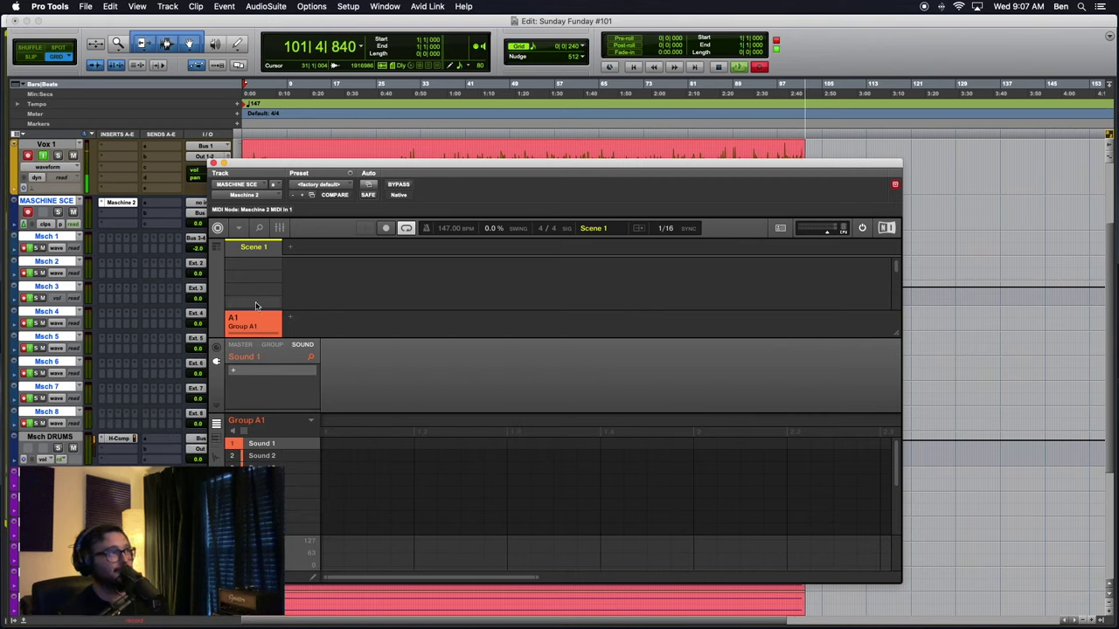
# Color group A1 purple and add a second group beside it in Maschine.
pyautogui.rightClick(272, 323)
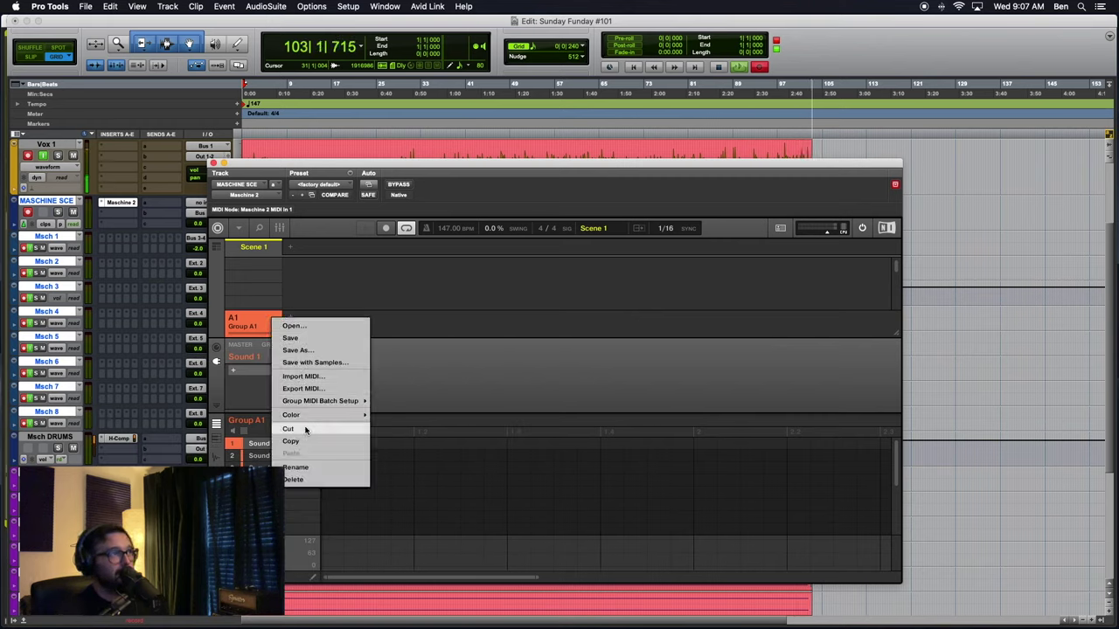
pyautogui.moveTo(315, 415)
pyautogui.click(384, 484)
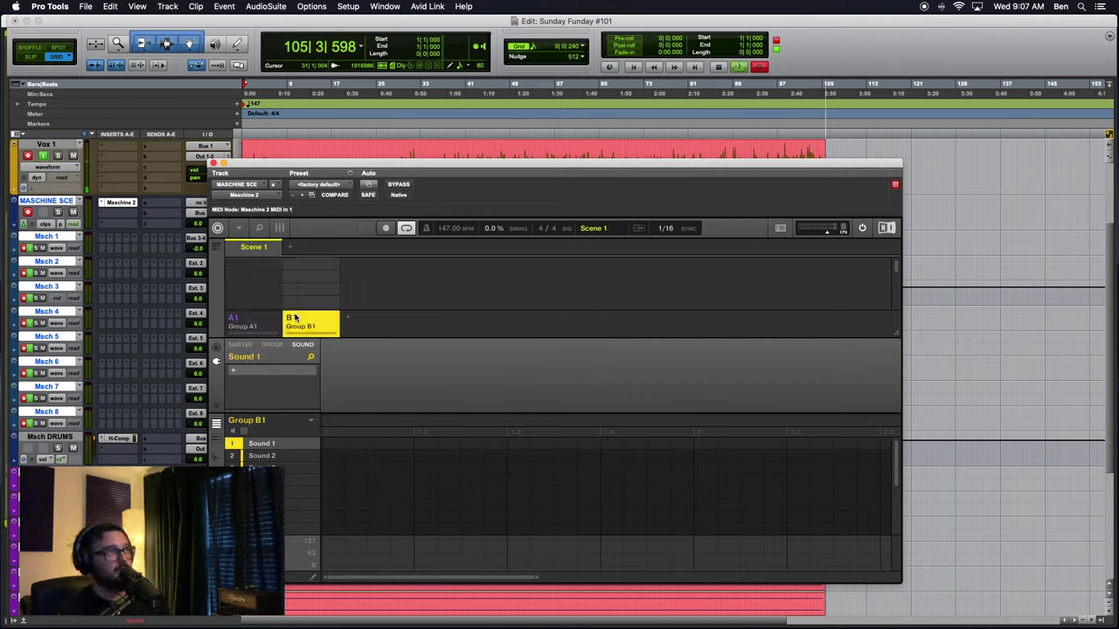
# Change the color of group A1 to blue.
pyautogui.rightClick(271, 319)
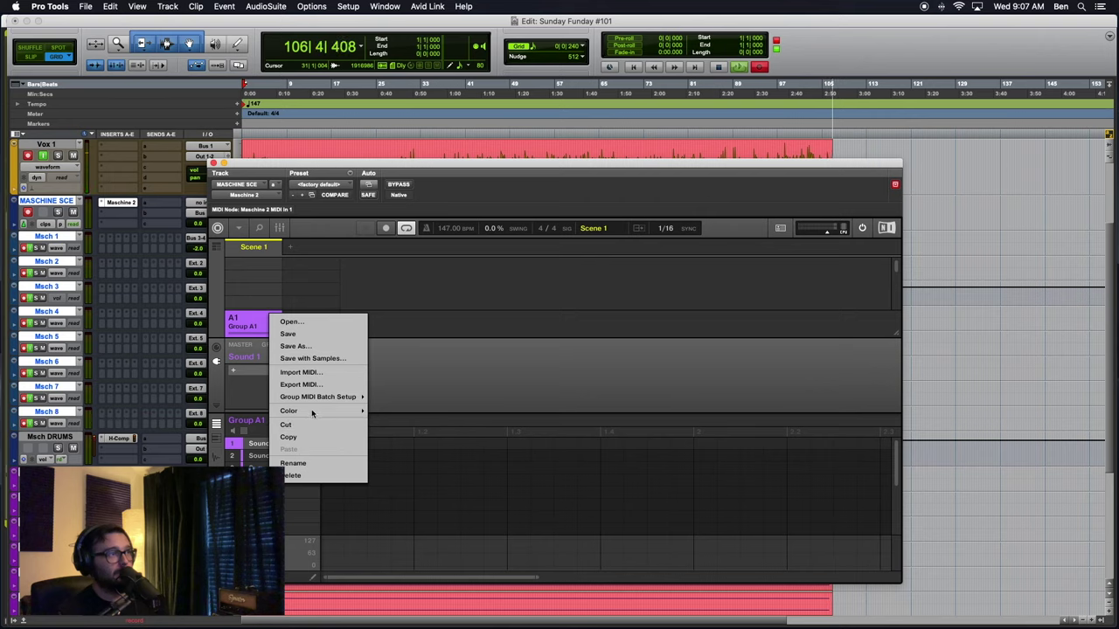
pyautogui.moveTo(316, 410)
pyautogui.click(423, 465)
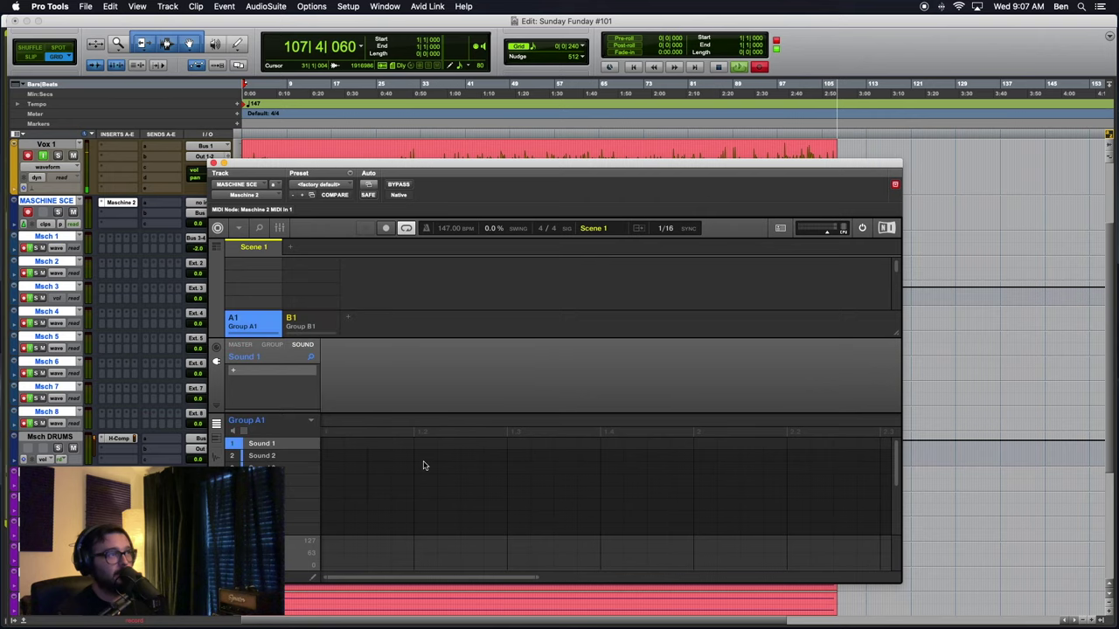
# Change the color of group B1 to blue.
pyautogui.rightClick(332, 319)
pyautogui.moveTo(381, 411)
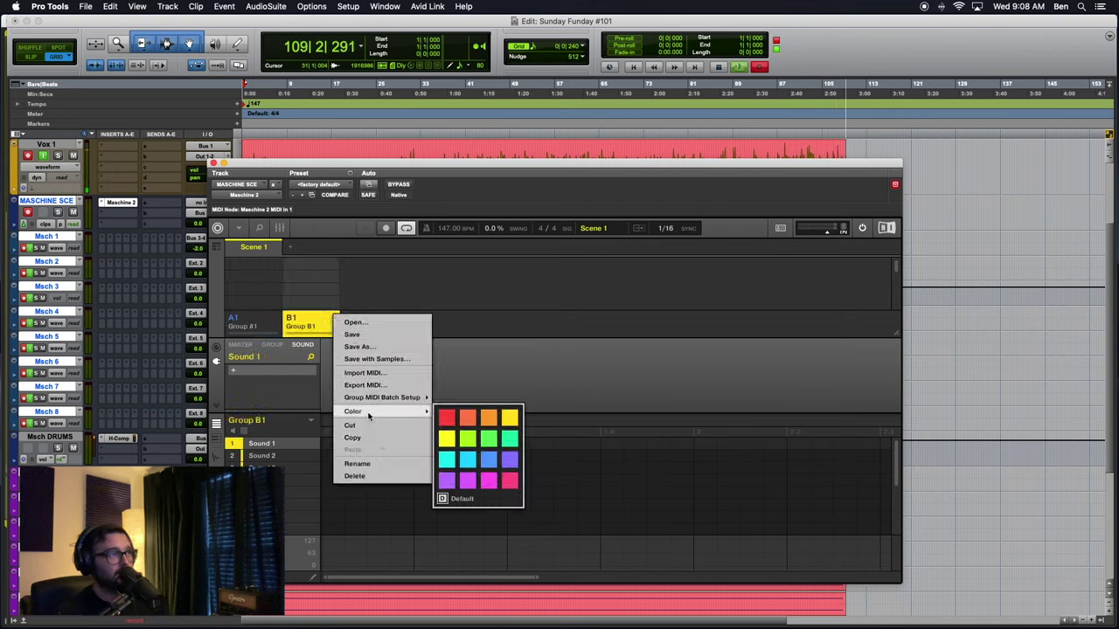
pyautogui.click(486, 465)
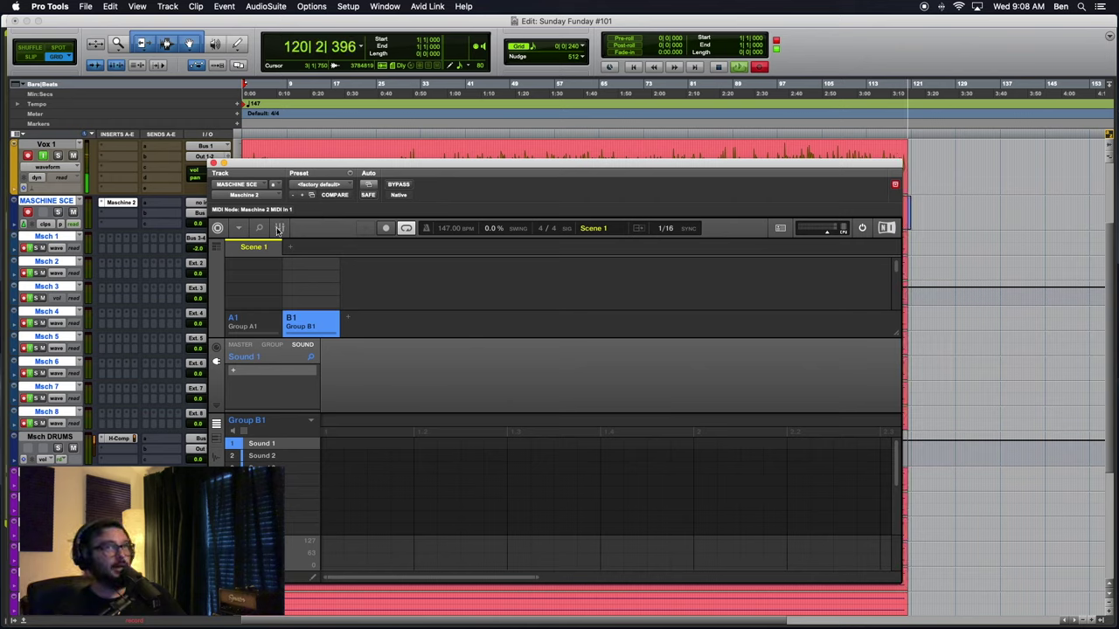
# Change the color of group B1 to purple.
pyautogui.press('r')
pyautogui.press('r')
pyautogui.press('r')
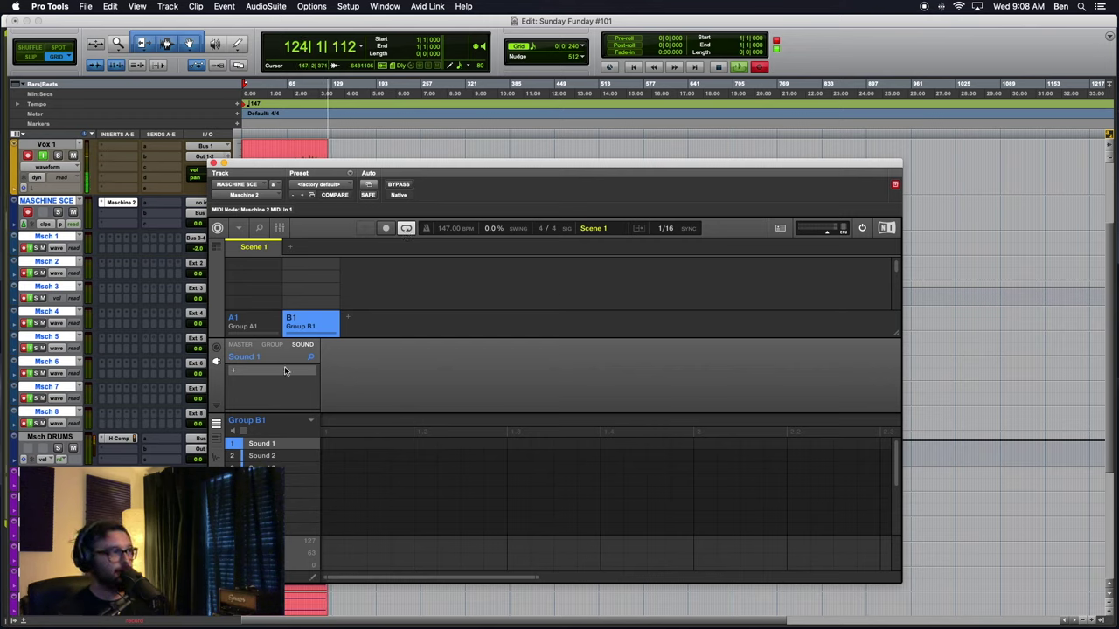
pyautogui.rightClick(325, 327)
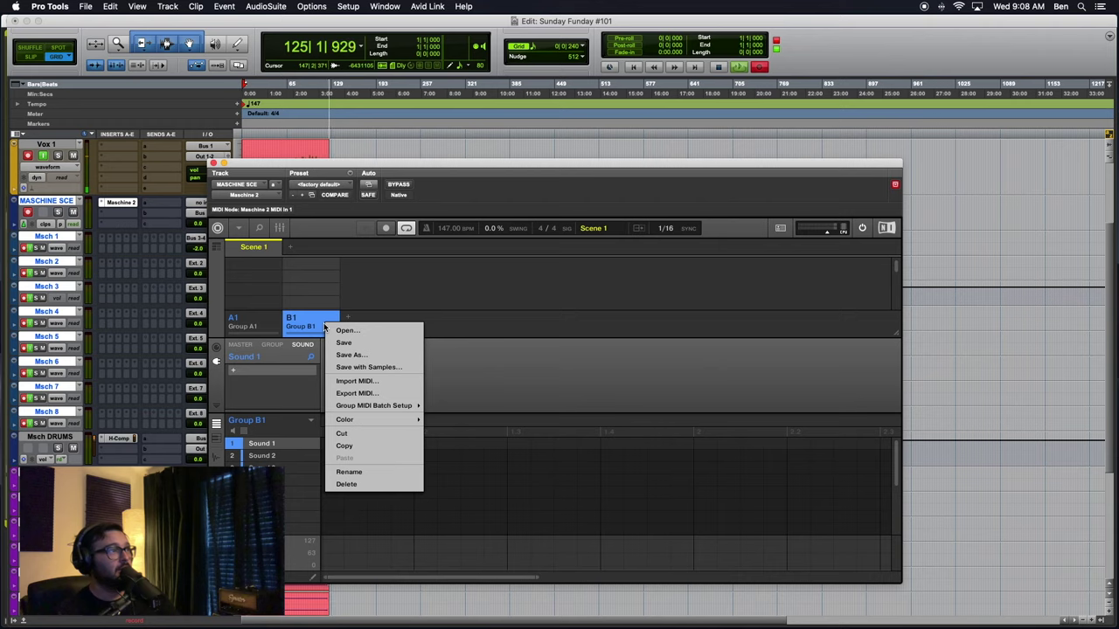
pyautogui.moveTo(367, 419)
pyautogui.click(441, 491)
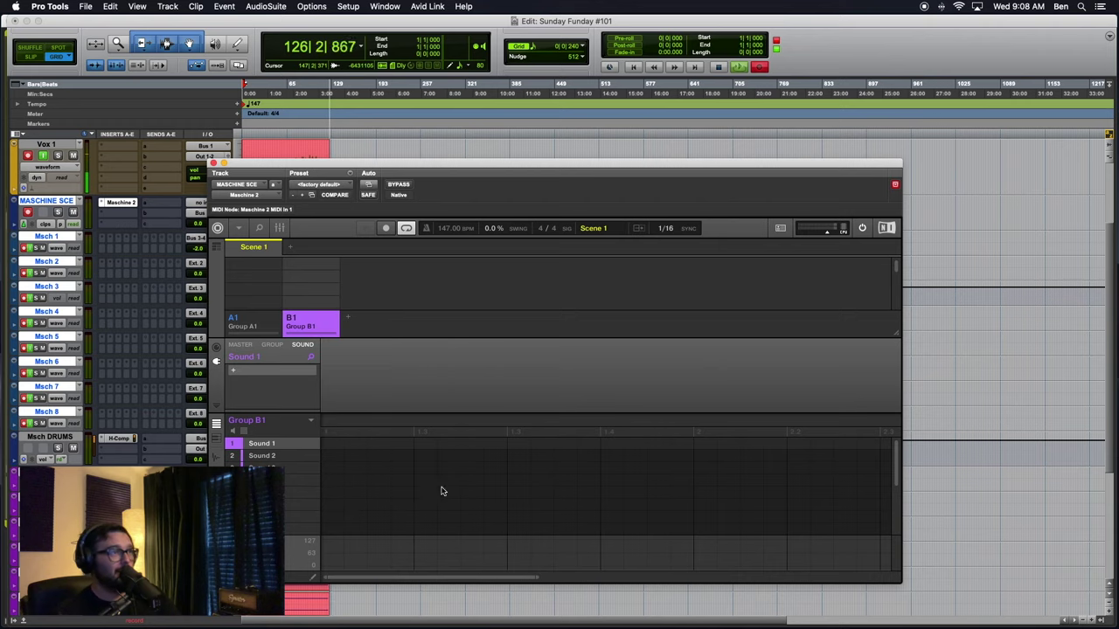
# Open the Maschine library browser and narrow the instruments to the Carbon 2 bank of Reaktor.
pyautogui.click(260, 228)
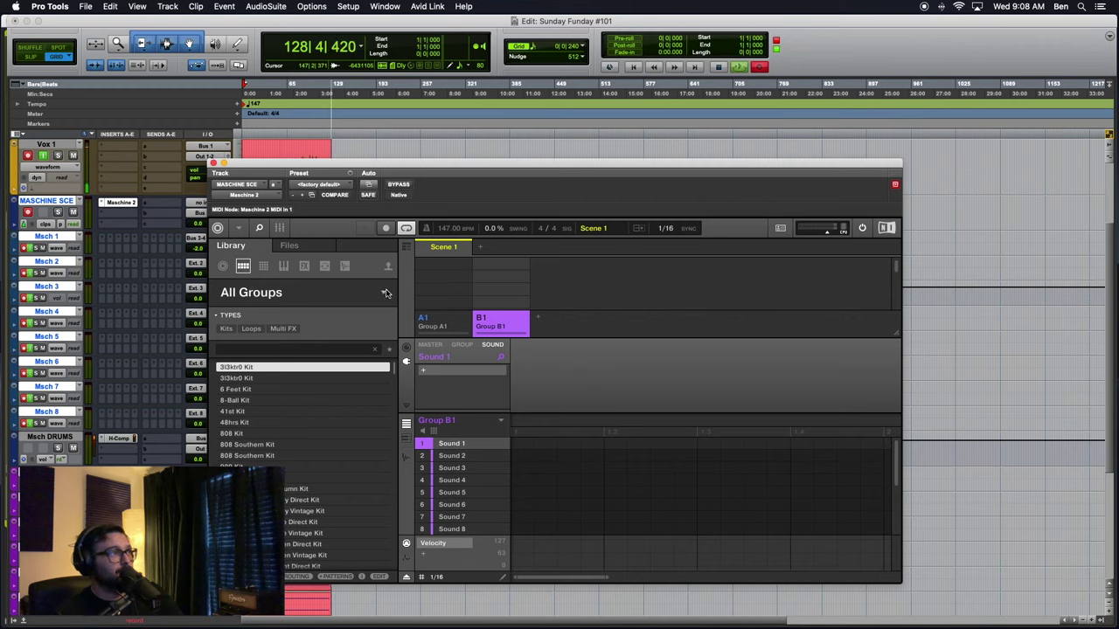
pyautogui.click(280, 268)
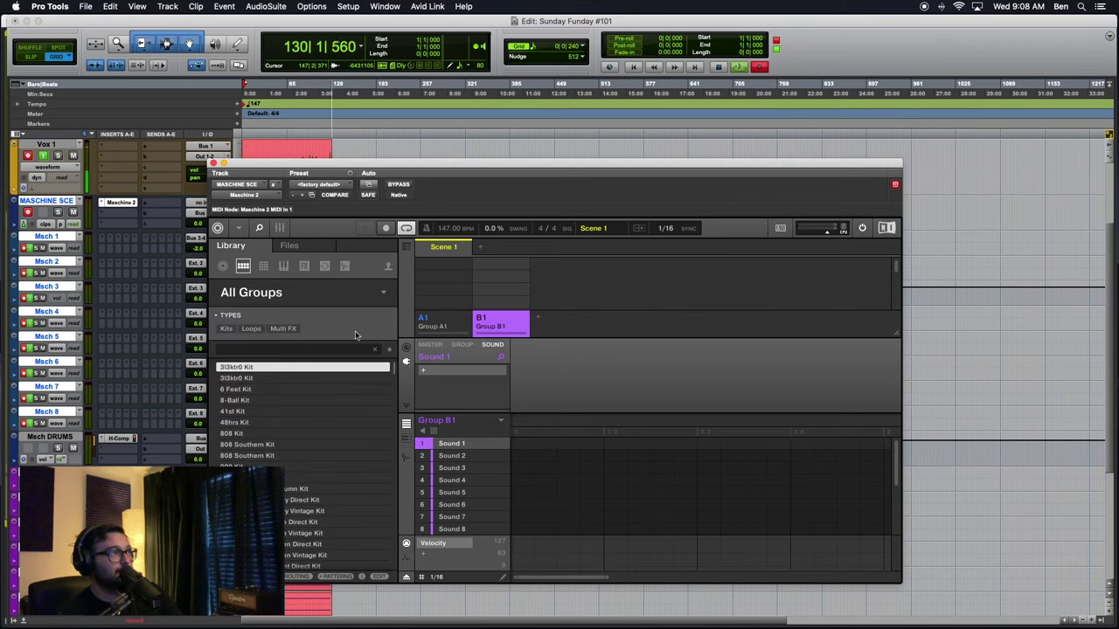
pyautogui.click(286, 267)
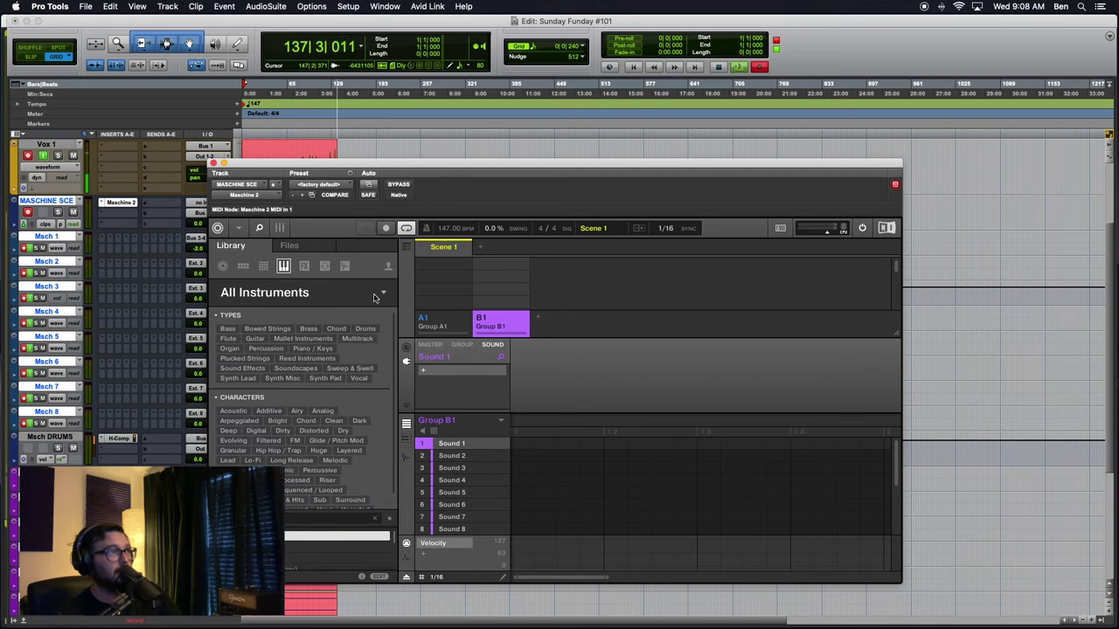
pyautogui.click(383, 294)
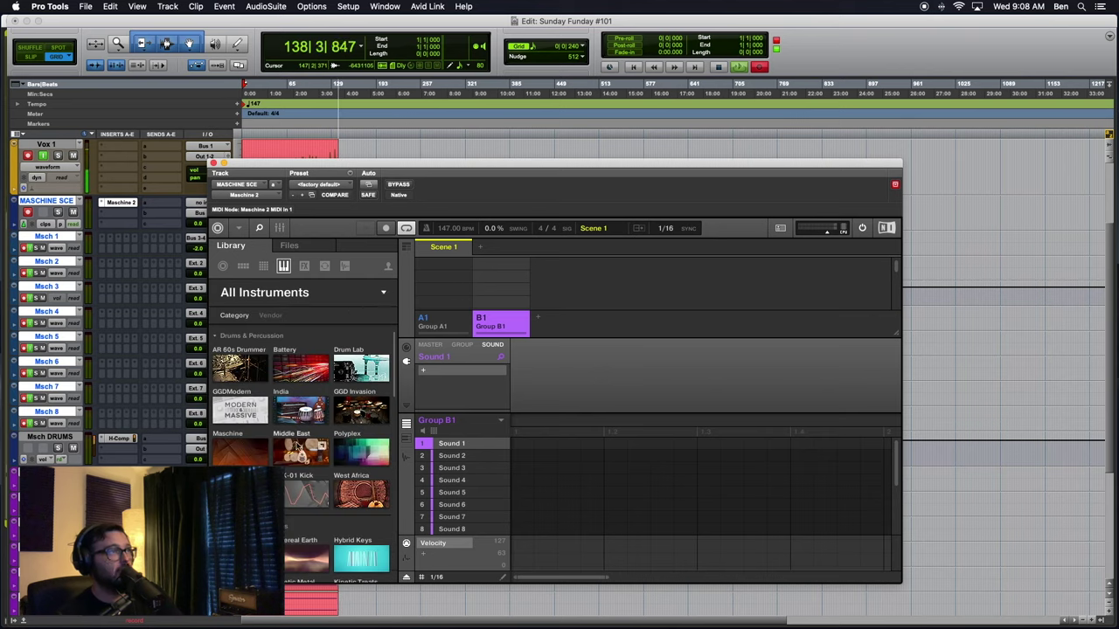
pyautogui.scroll(-5, 297, 446)
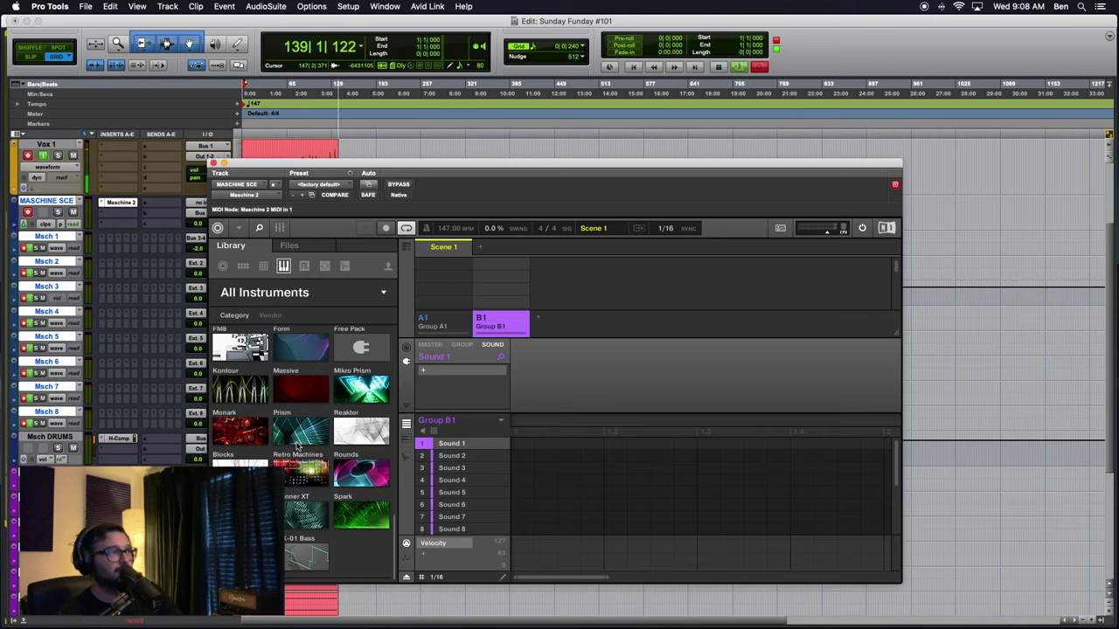
pyautogui.click(373, 435)
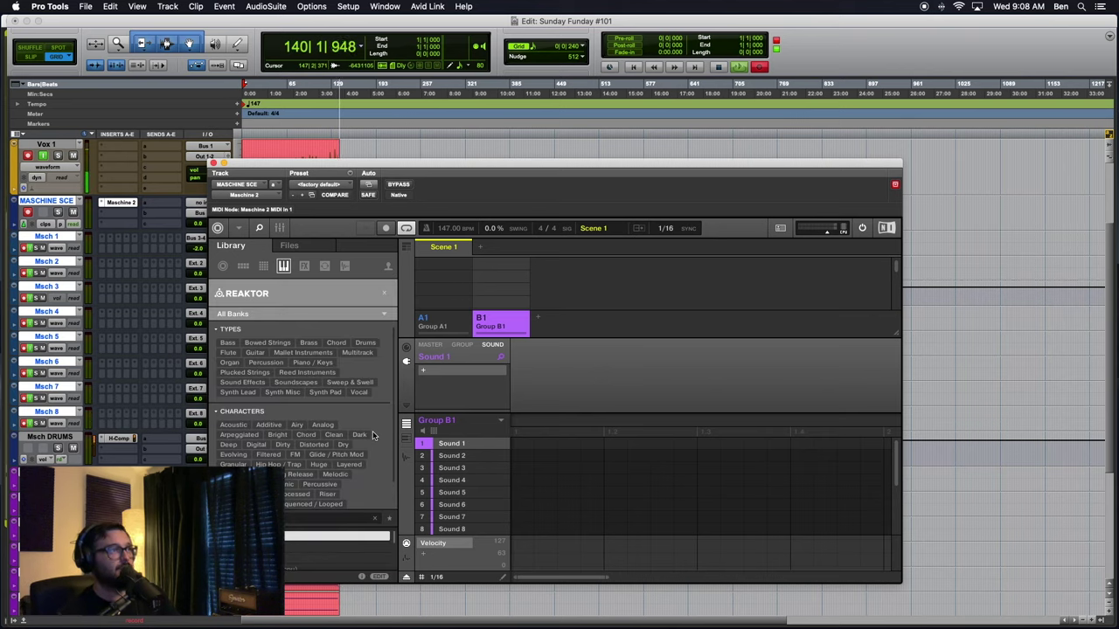
pyautogui.click(384, 313)
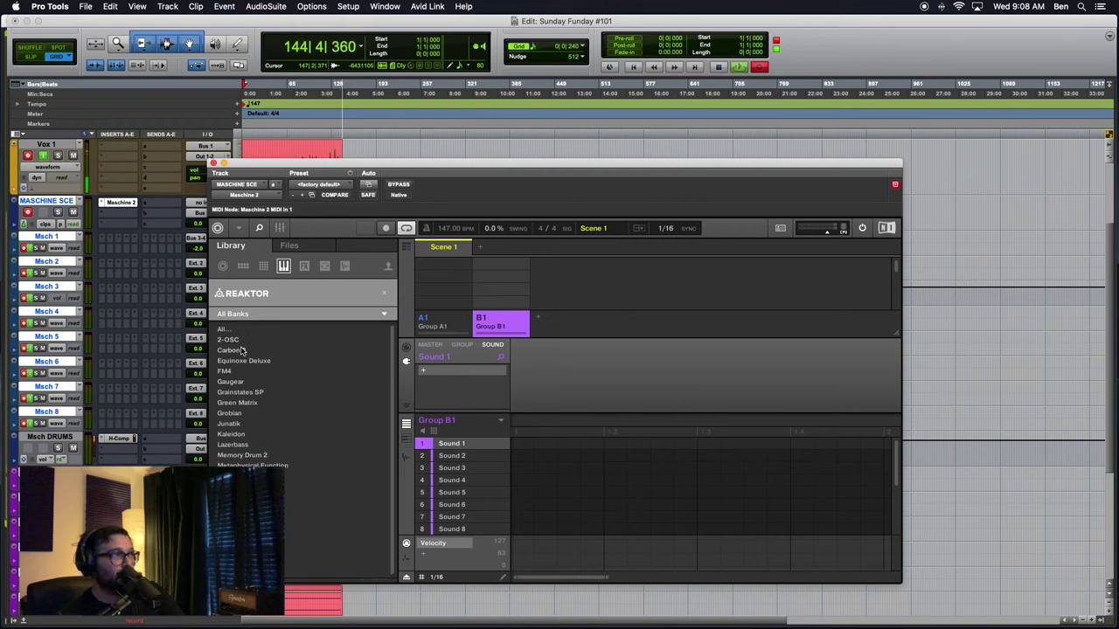
pyautogui.click(243, 351)
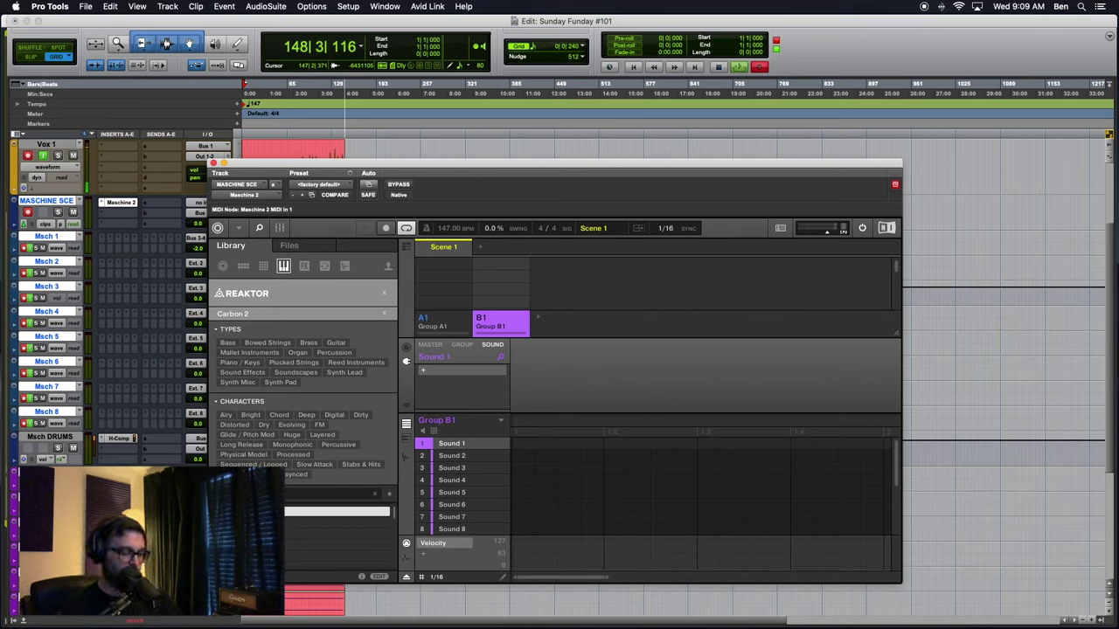
# Audition several presets in the Carbon 2 bank.
pyautogui.click(262, 522)
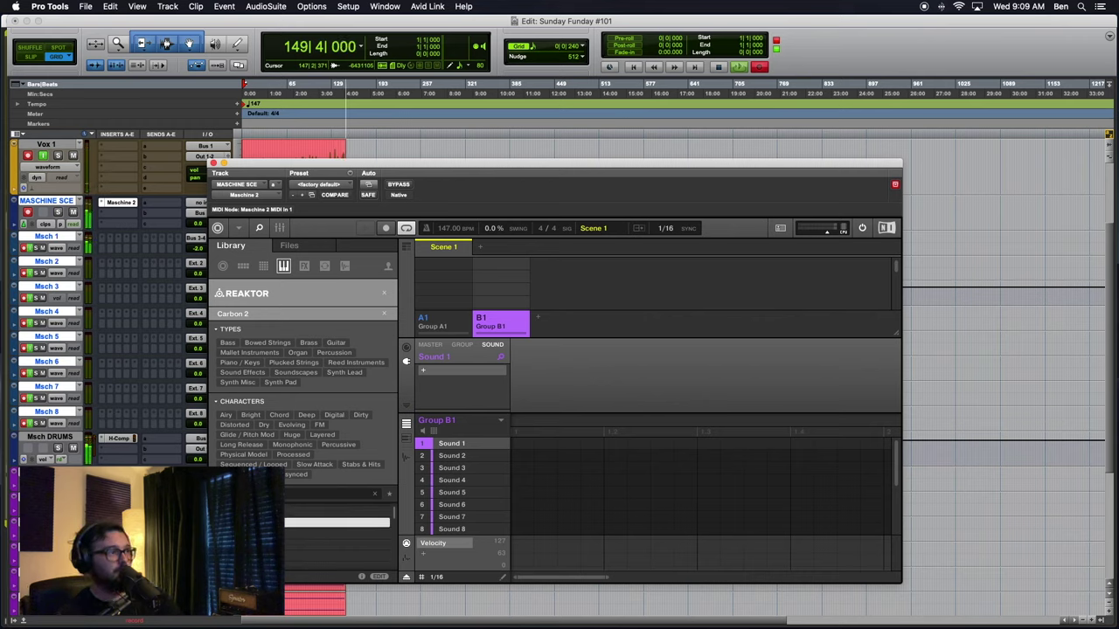
pyautogui.press('Down')
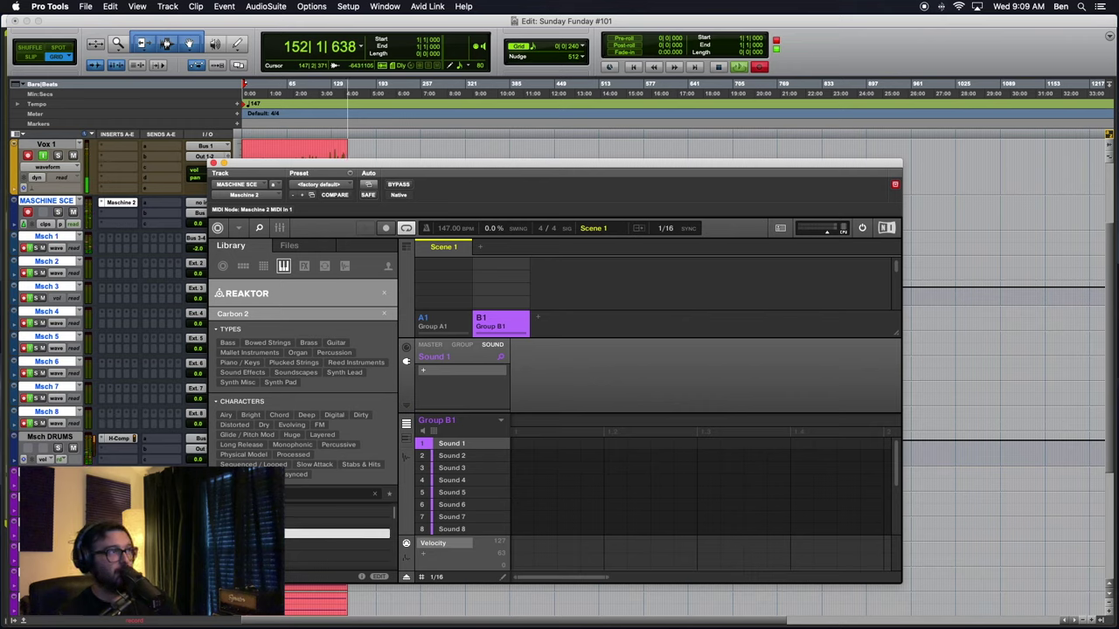
pyautogui.press('Down')
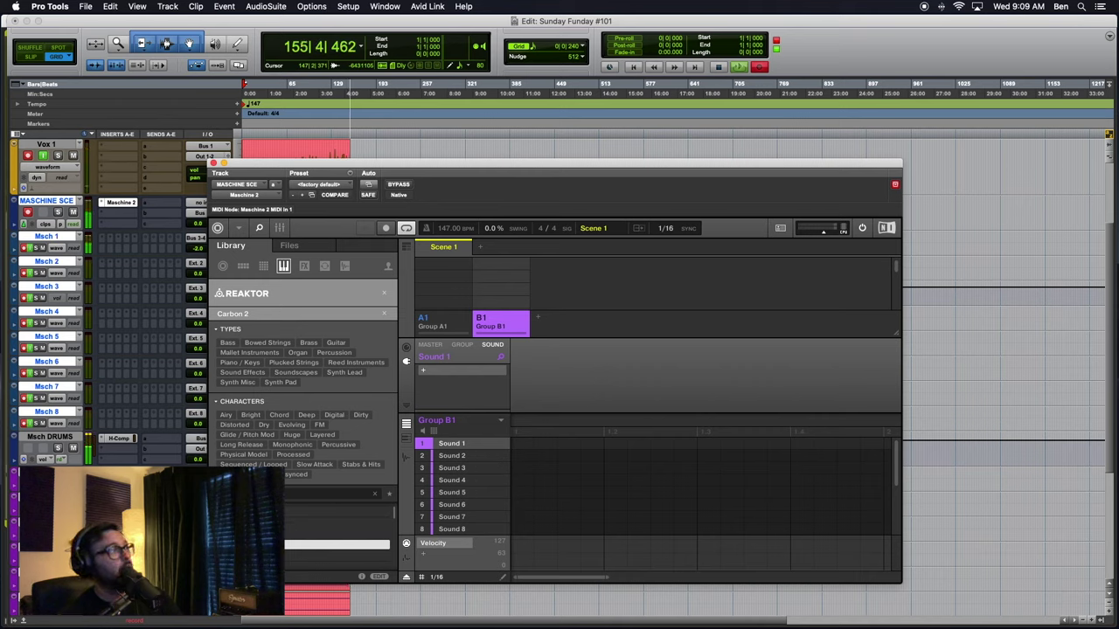
pyautogui.press('Down')
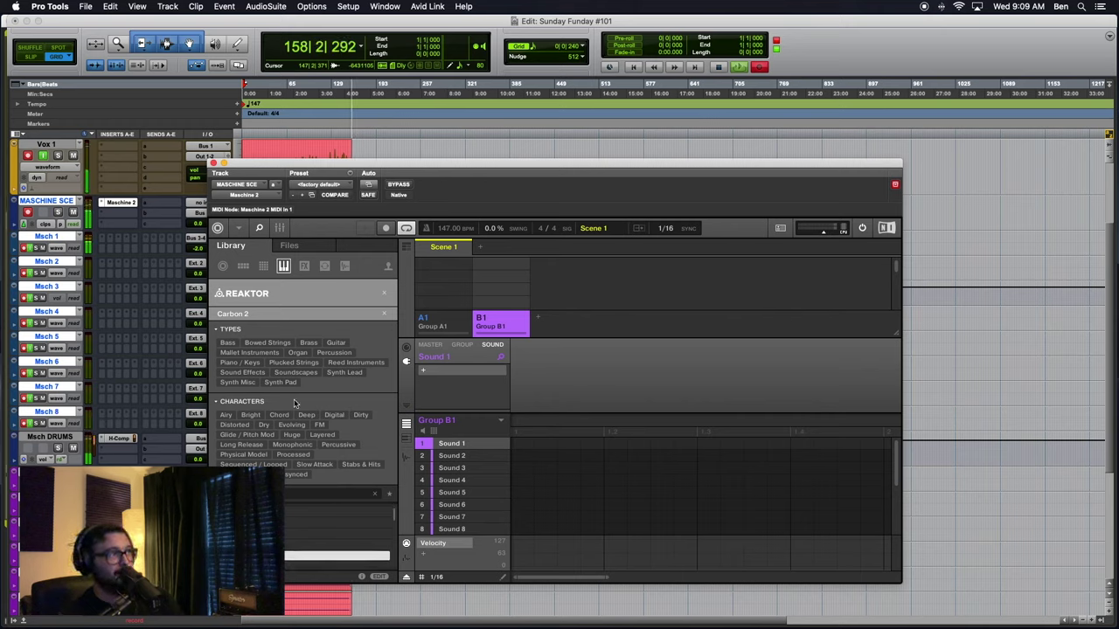
pyautogui.press('Up')
pyautogui.press('Up')
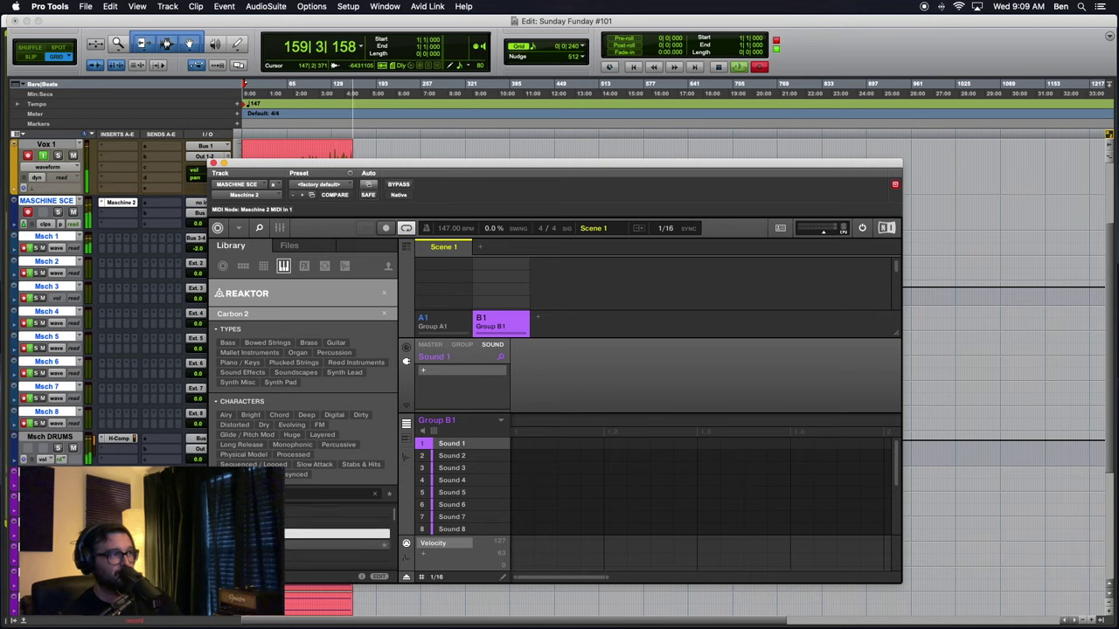
pyautogui.press('Down')
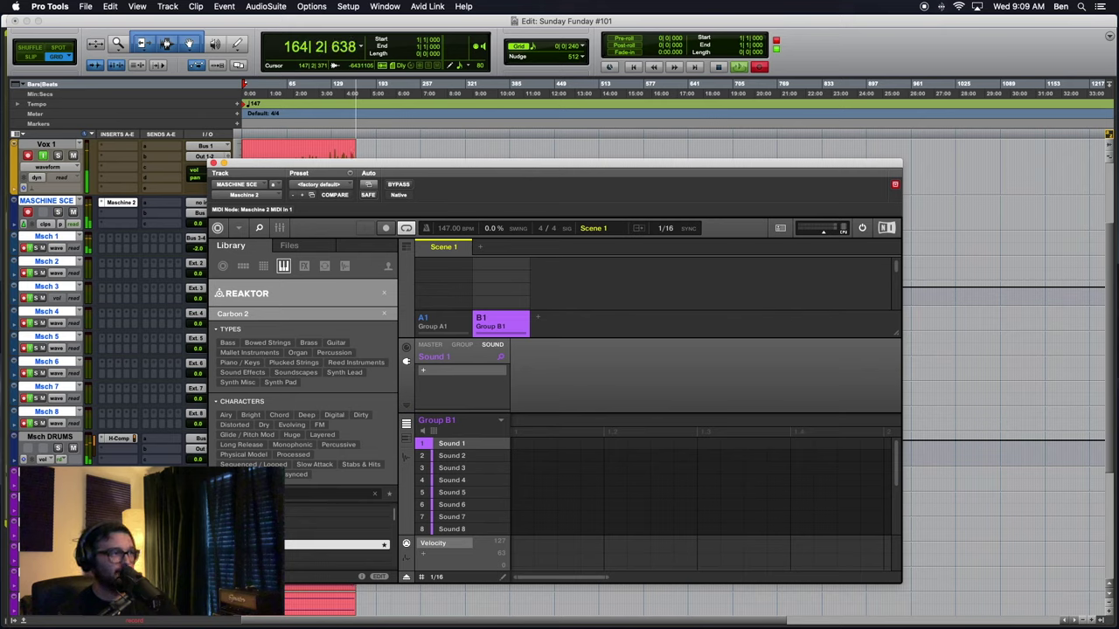
# Load the Carbon 2 preset Bad Dope into the first sound of group B1, replacing it with Blade.
pyautogui.press('Return')
pyautogui.press('Down')
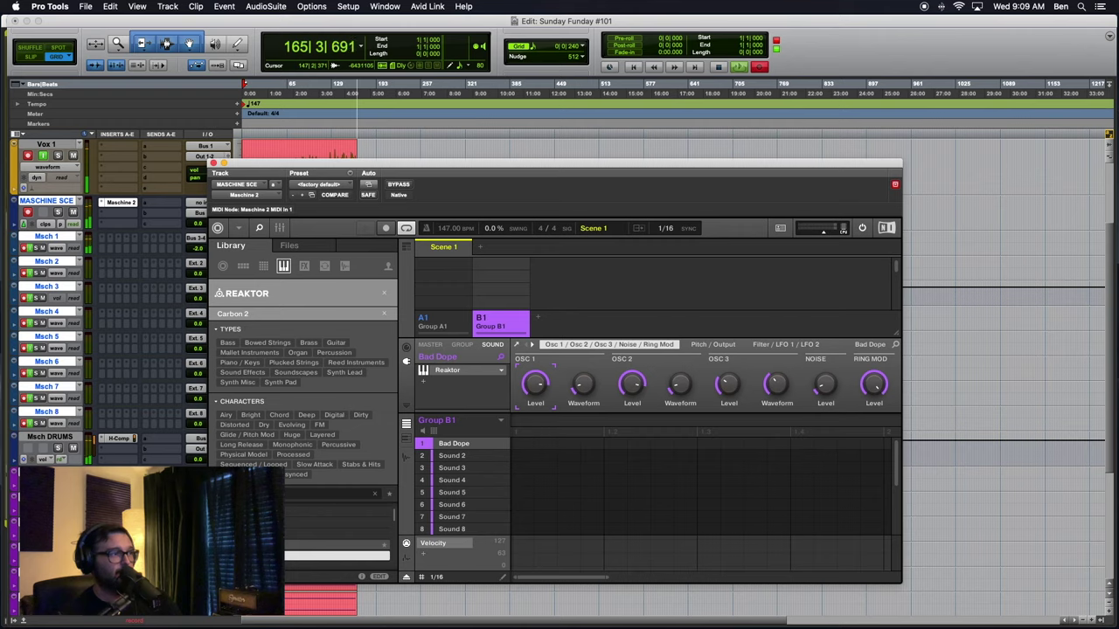
pyautogui.press('Return')
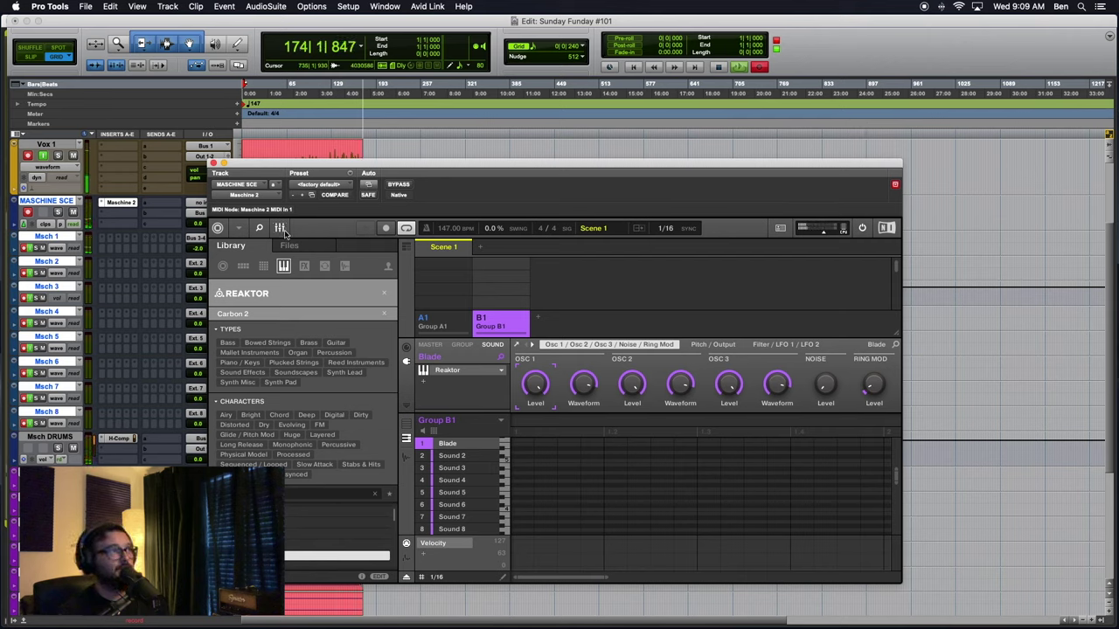
# Switch Maschine to the mixer view and open the Reaktor instrument in a floating window with its full interface.
pyautogui.press('super+m')
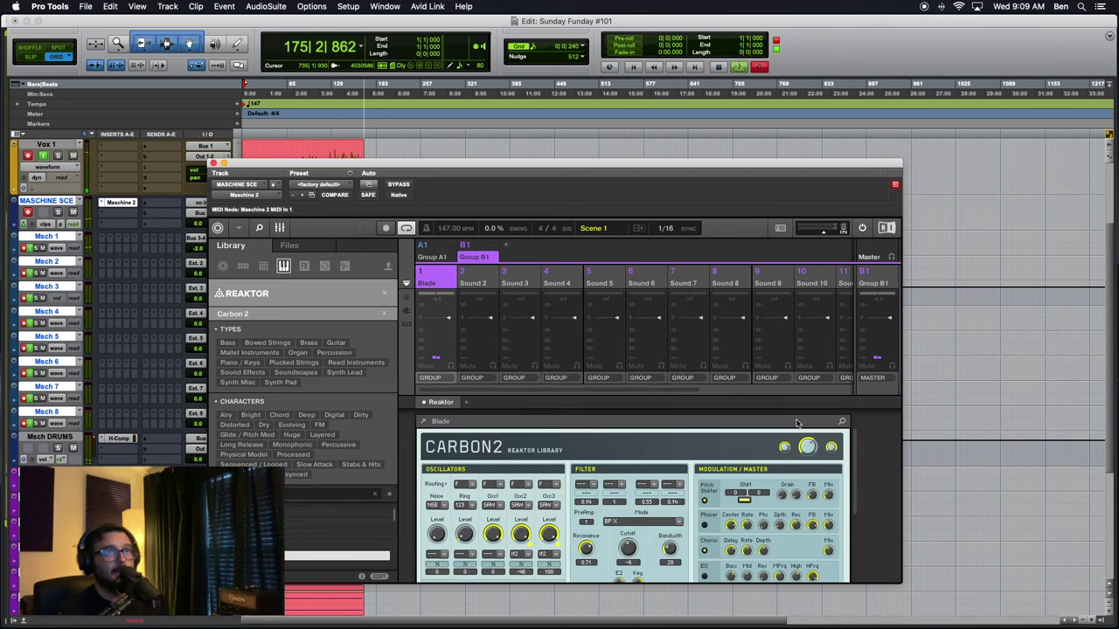
pyautogui.click(423, 423)
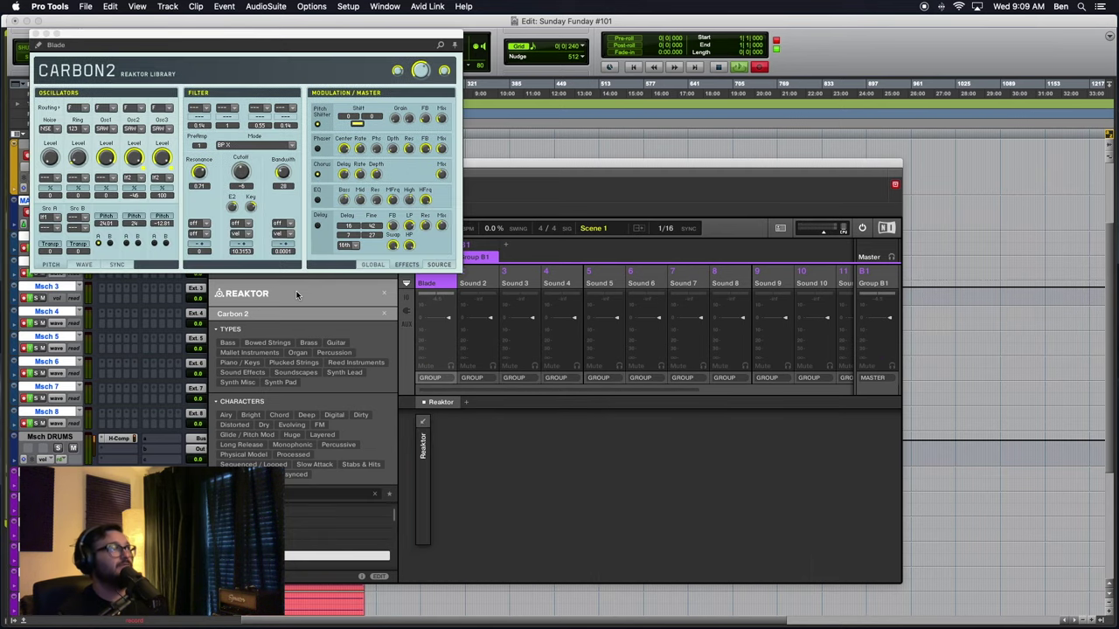
pyautogui.moveTo(133, 38); pyautogui.dragTo(446, 316)
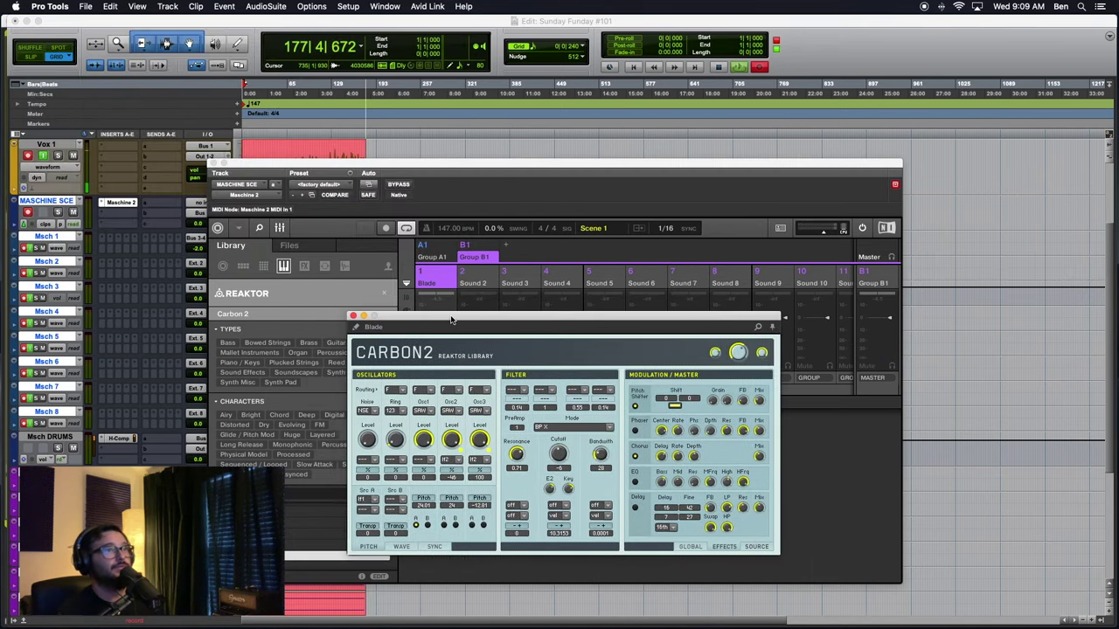
pyautogui.click(354, 328)
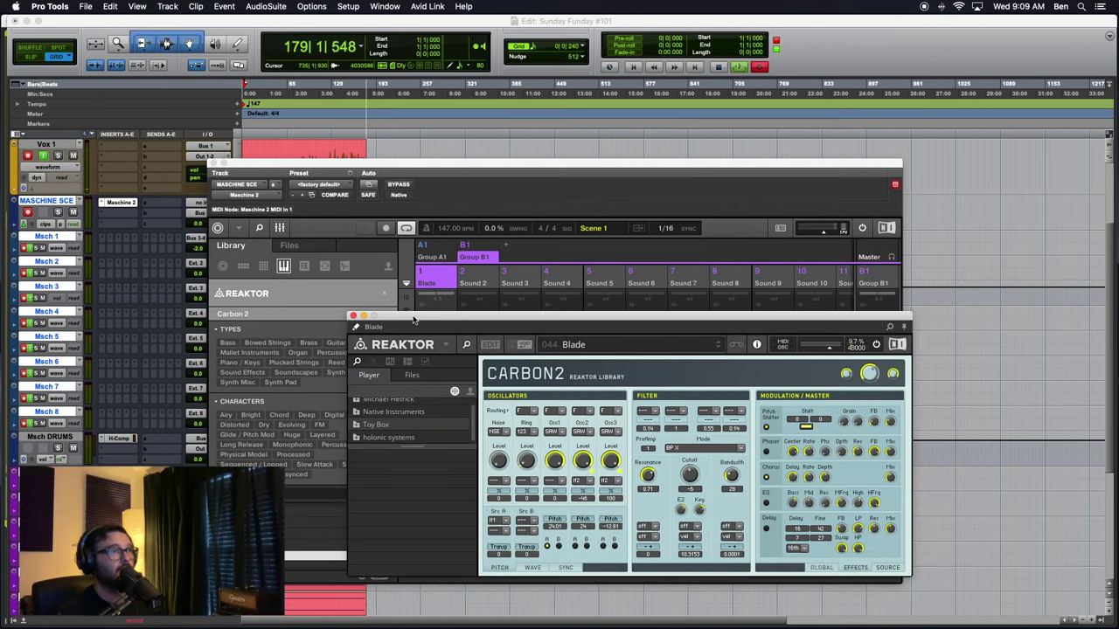
pyautogui.moveTo(413, 320); pyautogui.dragTo(280, 282)
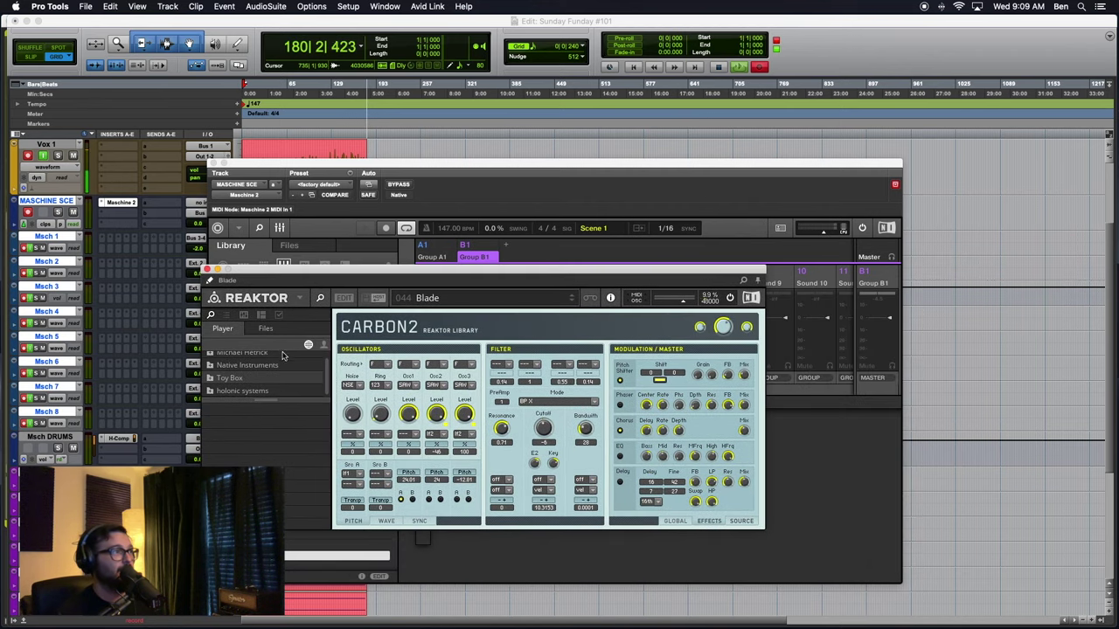
# Enlarge Reaktor's folder list, enable Edit mode and move the window so it fits on the screen.
pyautogui.moveTo(263, 400); pyautogui.dragTo(266, 433)
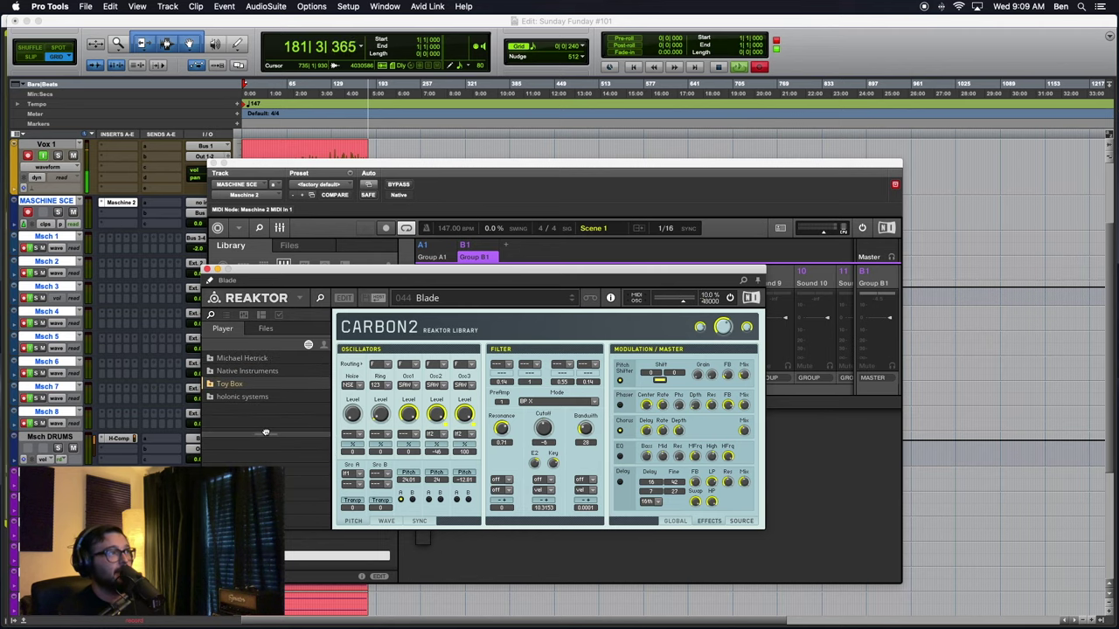
pyautogui.click(338, 304)
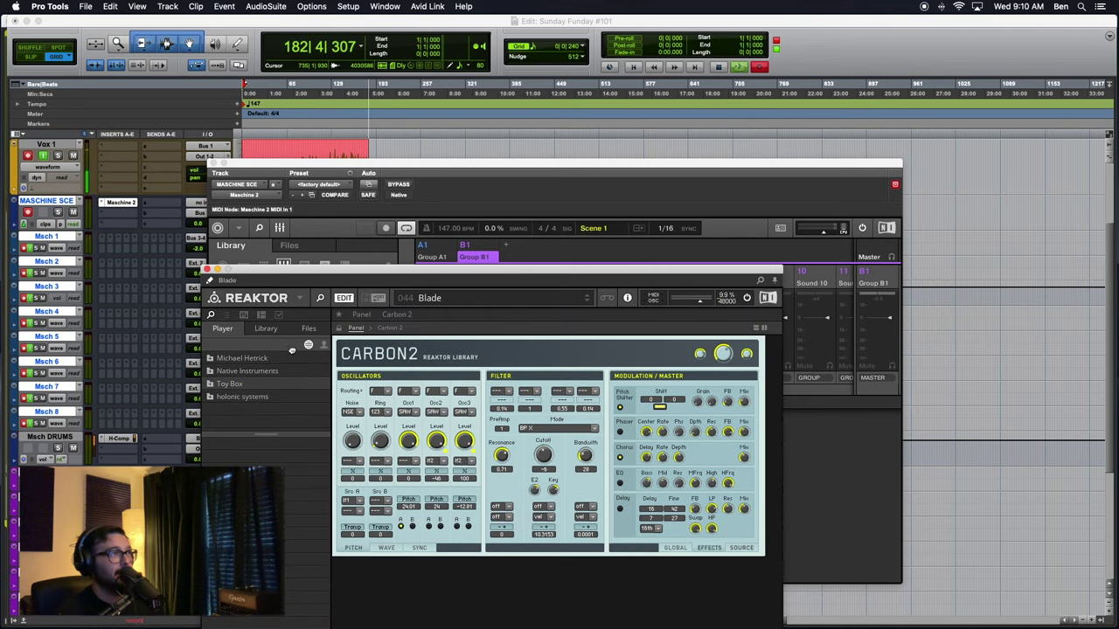
pyautogui.moveTo(363, 275); pyautogui.dragTo(449, 196)
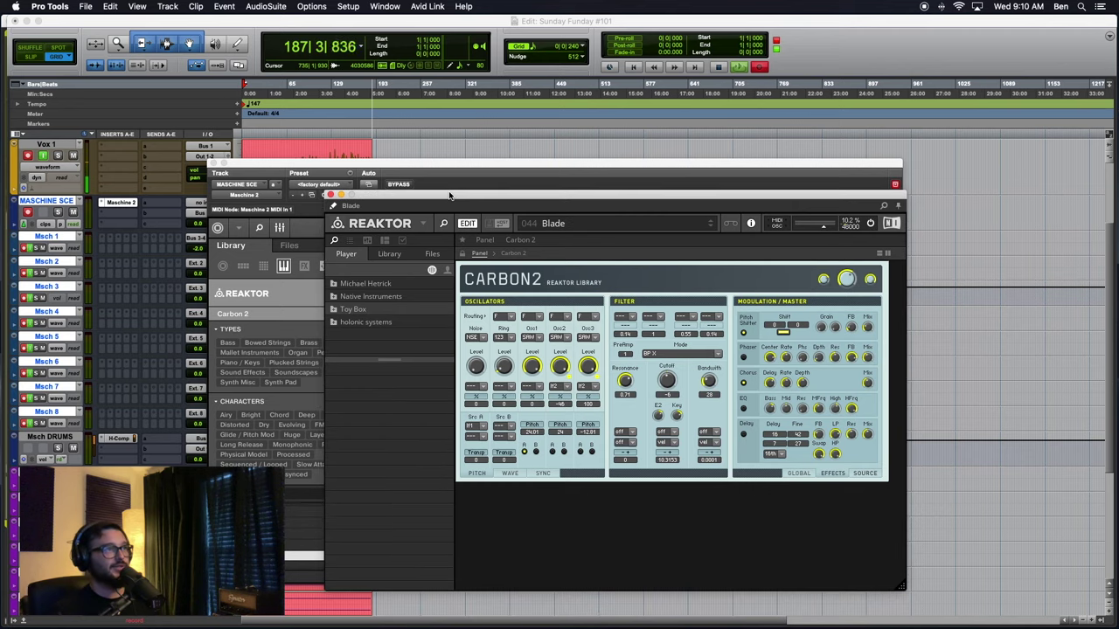
# Load MS-20.ens from the Community Ensembles folder of Reaktor's user library without saving the changes to Carbon 2.
pyautogui.click(391, 255)
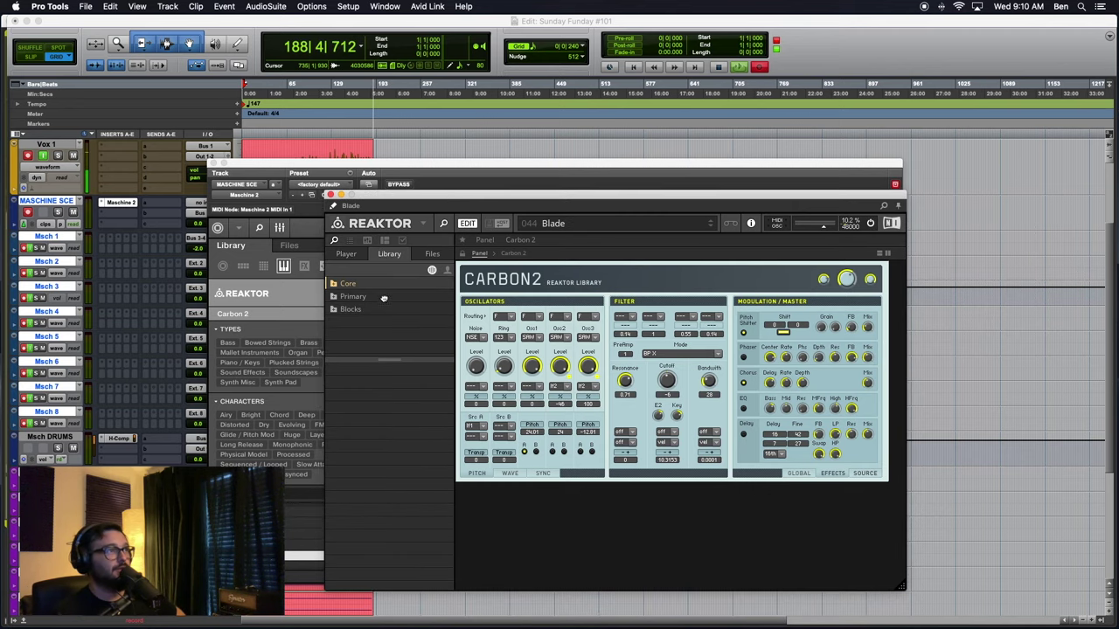
pyautogui.click(447, 270)
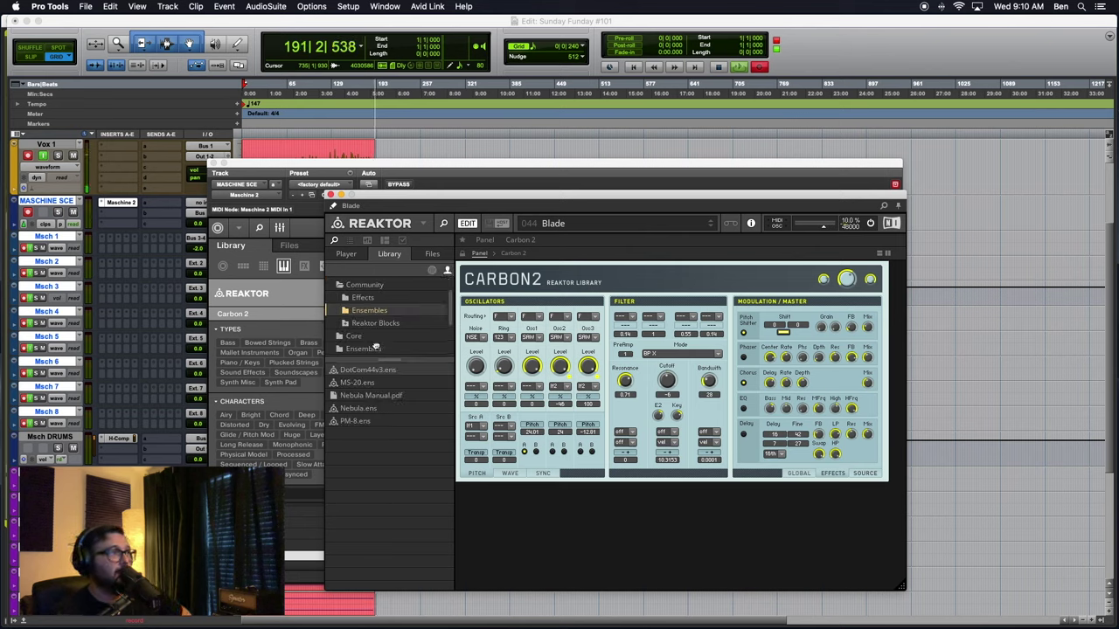
pyautogui.click(341, 285)
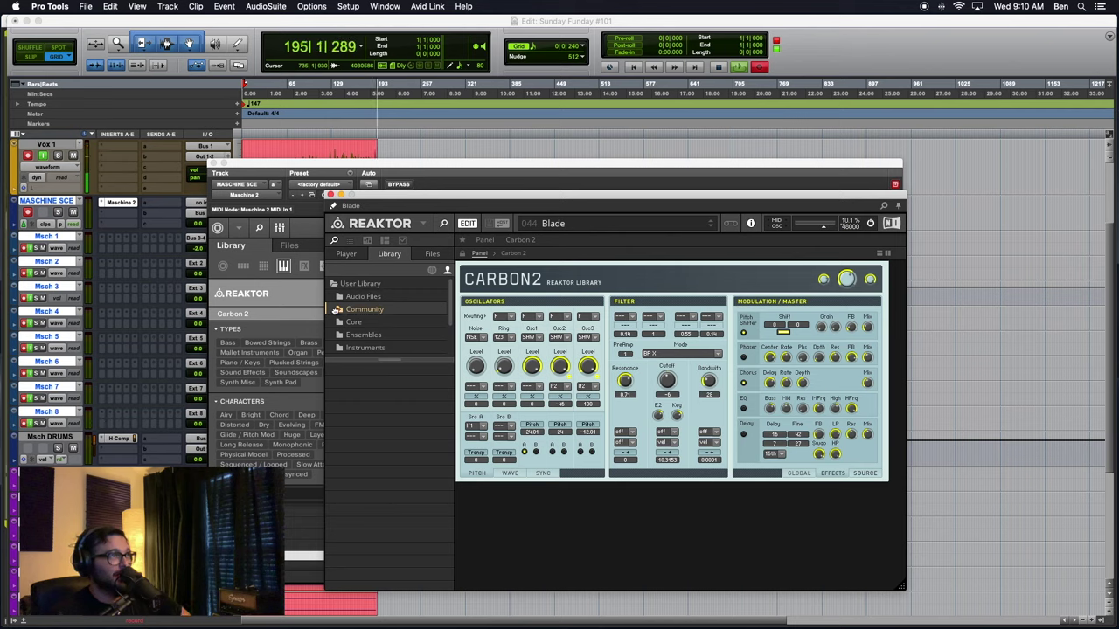
pyautogui.click(337, 310)
pyautogui.scroll(-1, 362, 336)
pyautogui.click(367, 323)
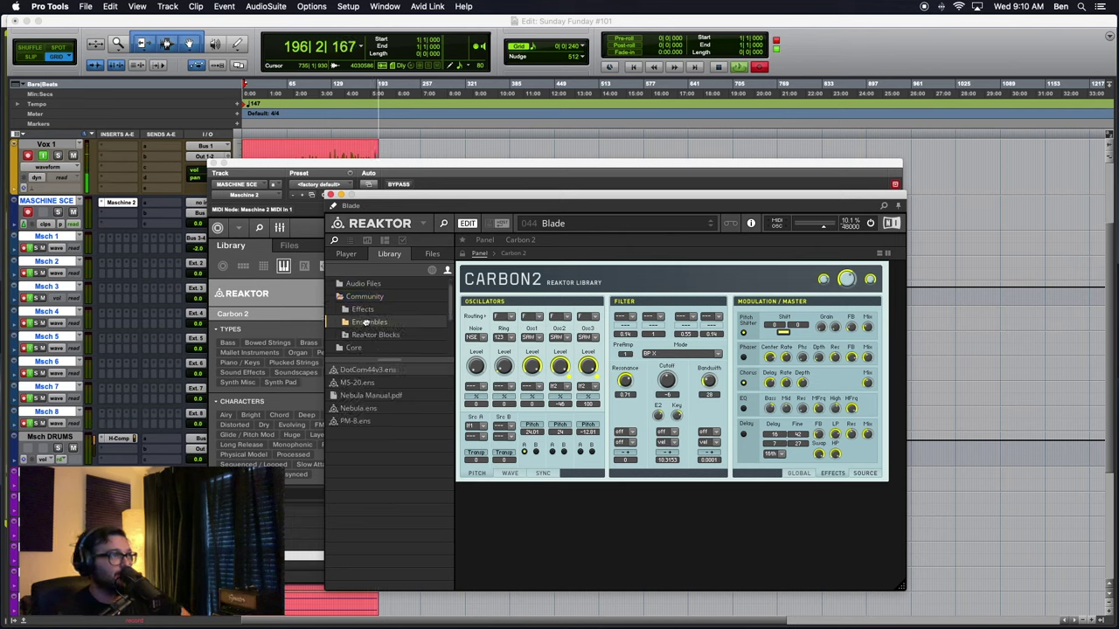
pyautogui.doubleClick(358, 383)
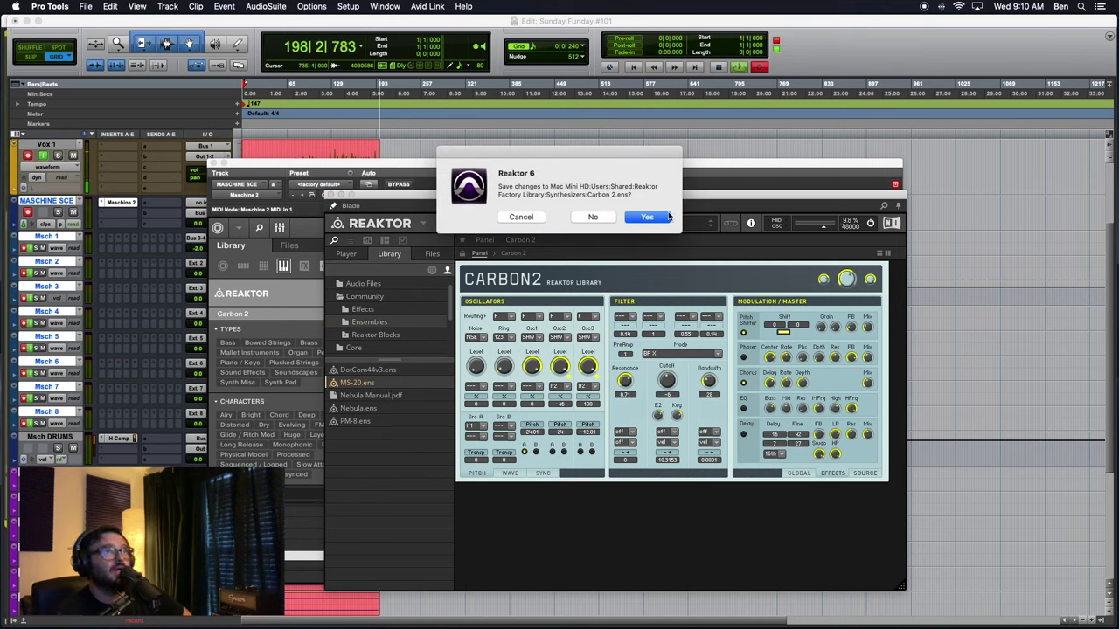
pyautogui.click(593, 217)
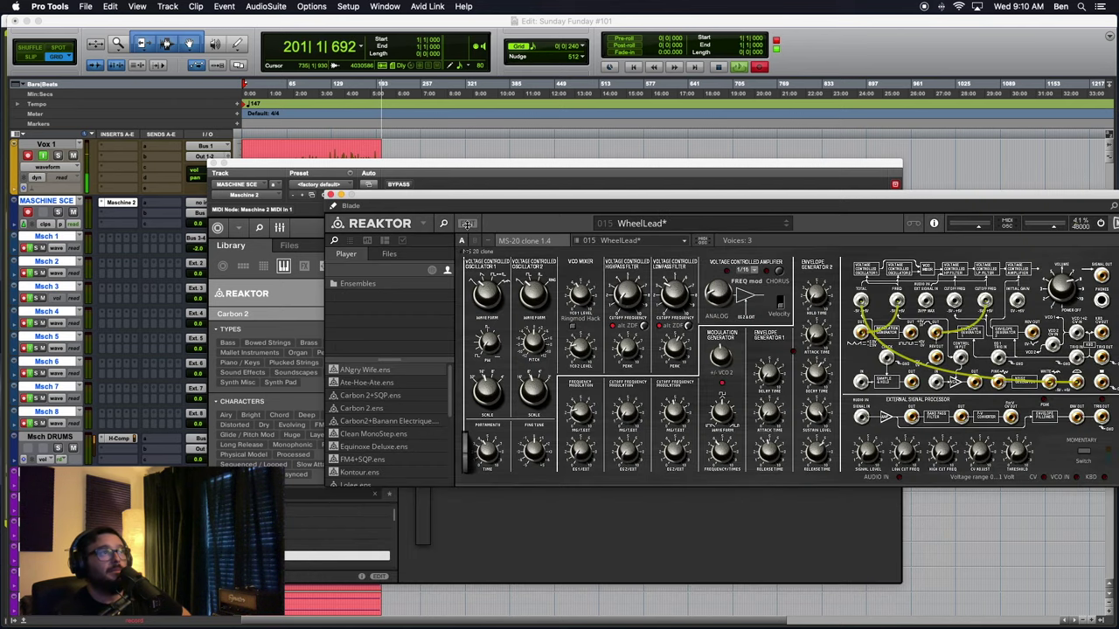
# Move the Reaktor window down so all of the MS-20 clone's panel fits on screen, and keep it in front of Maschine.
pyautogui.moveTo(539, 201); pyautogui.dragTo(397, 266)
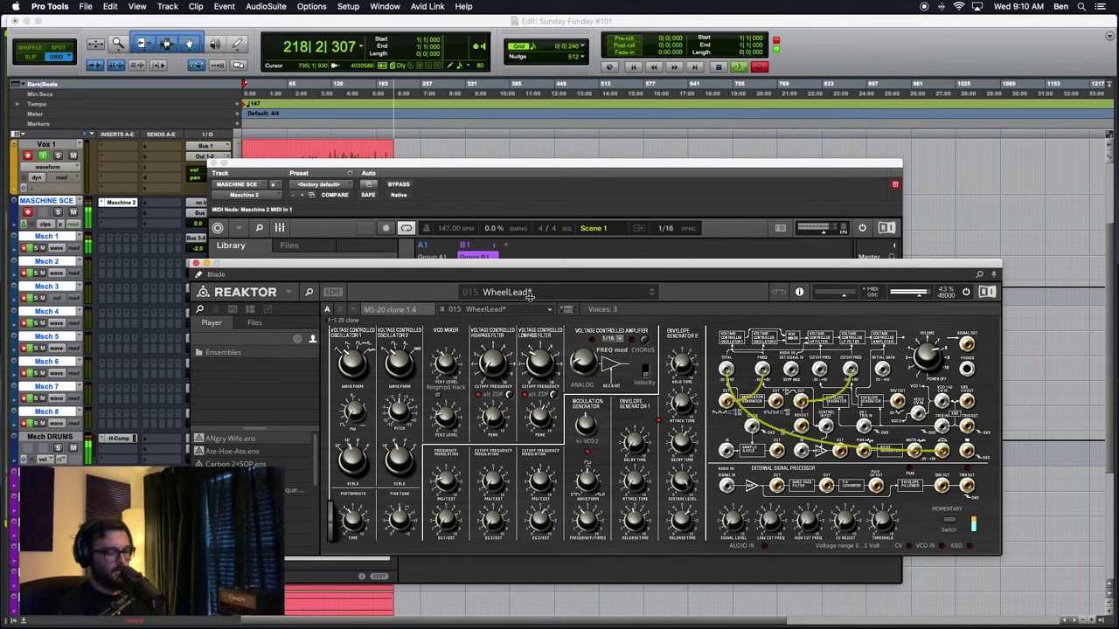
pyautogui.click(719, 225)
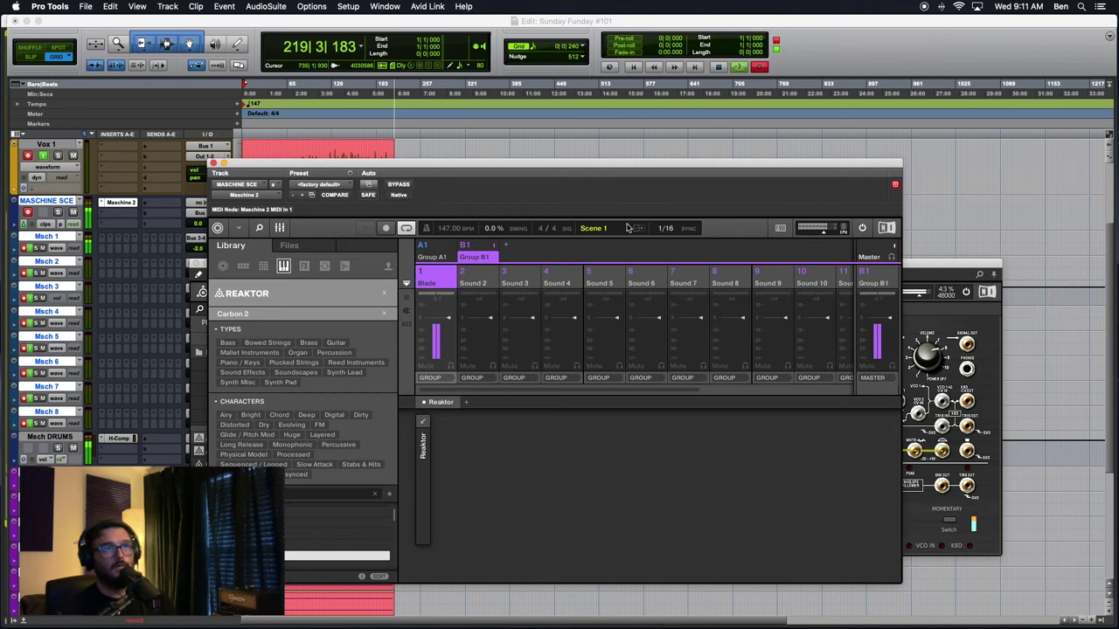
pyautogui.click(923, 275)
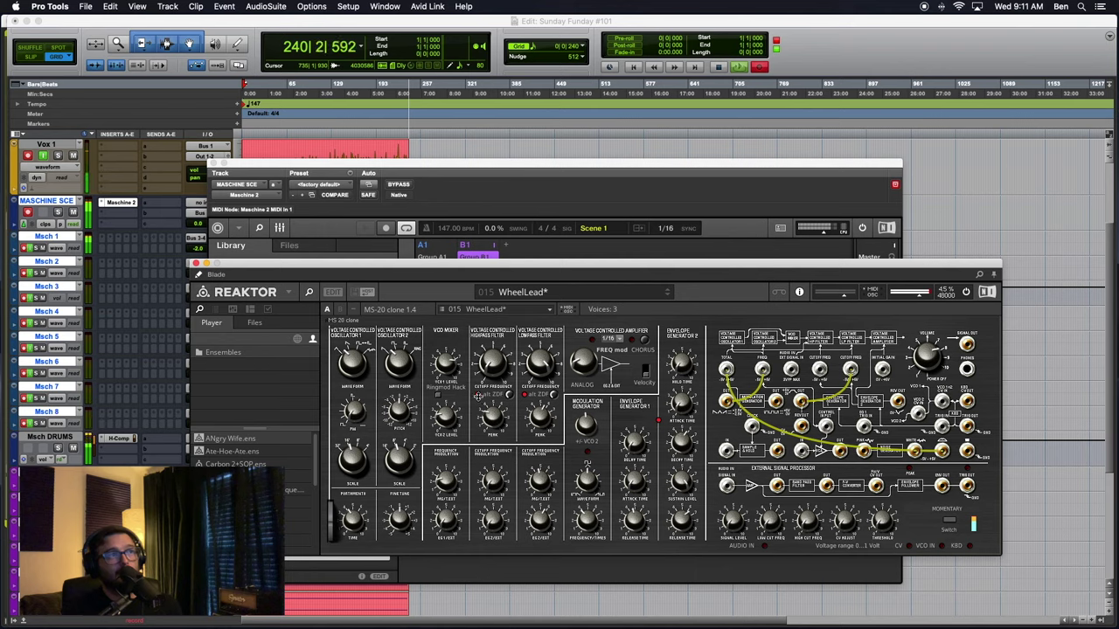
# Switch Reaktor's Edit mode on and off again.
pyautogui.click(479, 395)
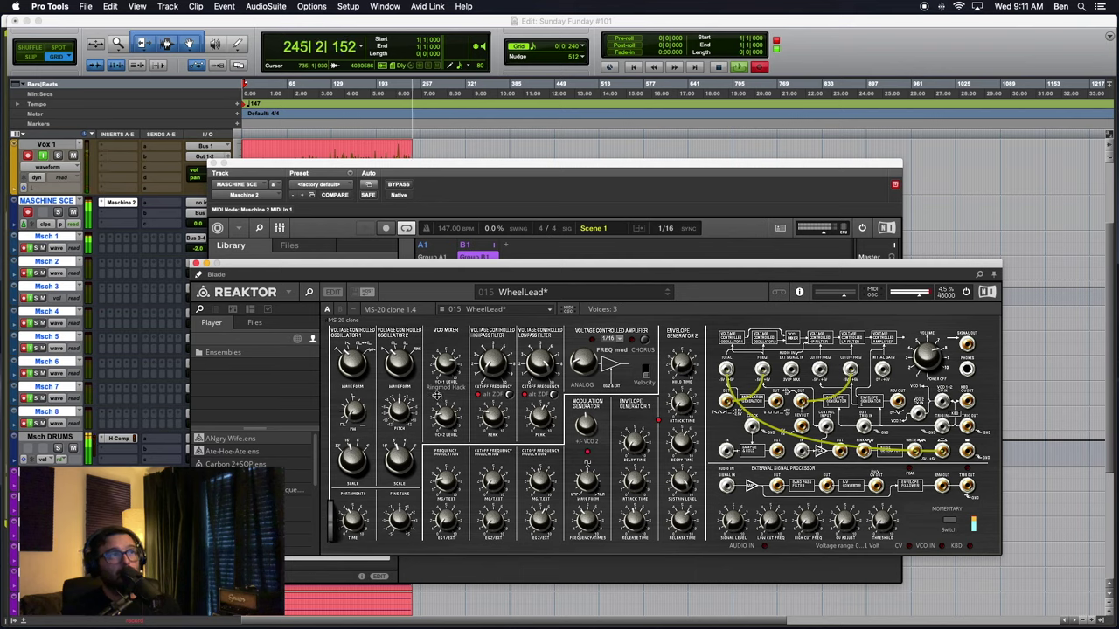
pyautogui.click(333, 292)
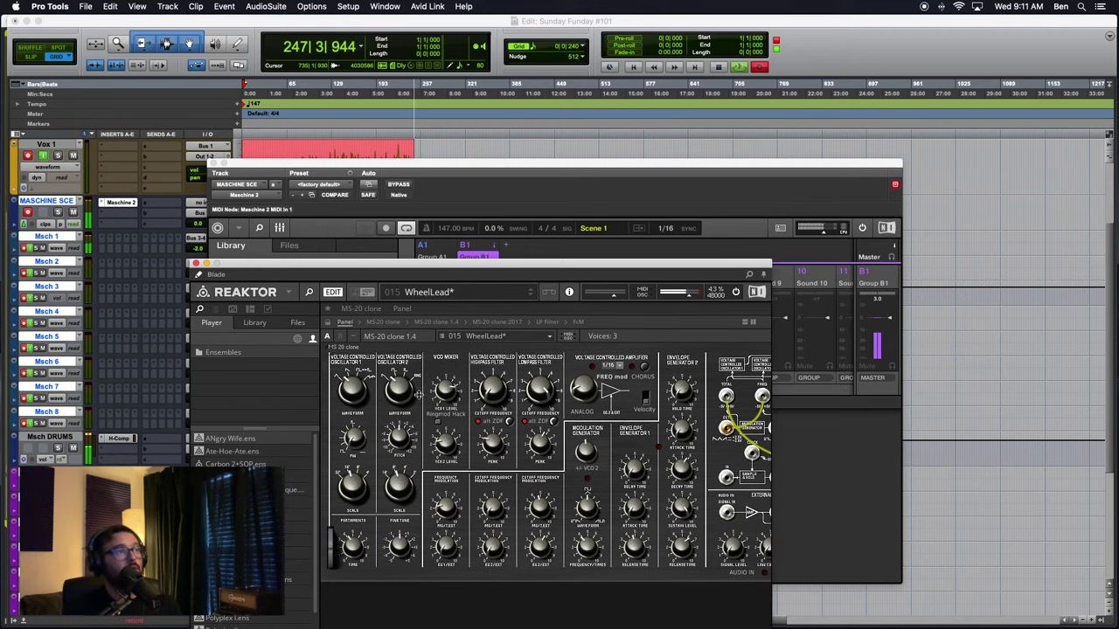
pyautogui.click(333, 293)
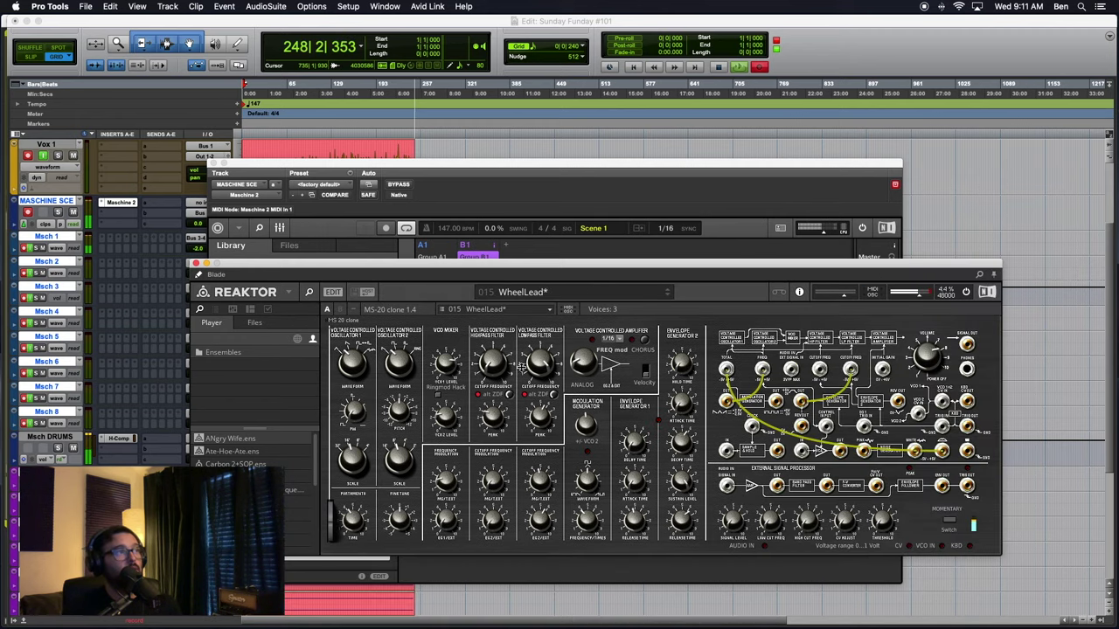
# Hide Reaktor's browser, move its window clear of Maschine's library and show only user content among the library instruments.
pyautogui.click(310, 292)
pyautogui.moveTo(345, 270); pyautogui.dragTo(578, 351)
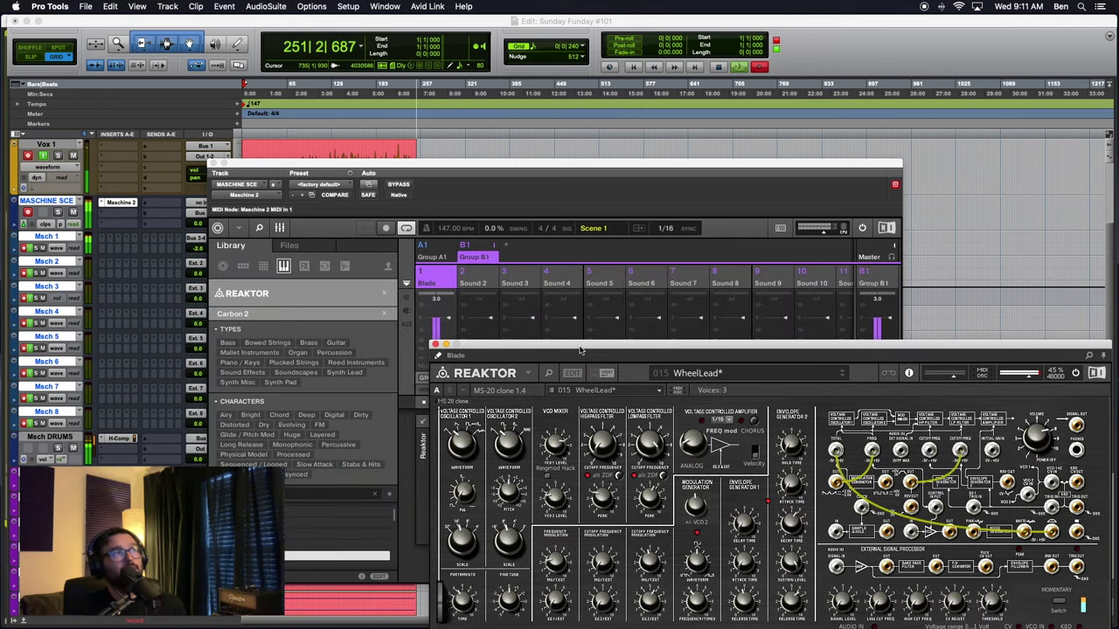
pyautogui.click(389, 267)
pyautogui.click(389, 266)
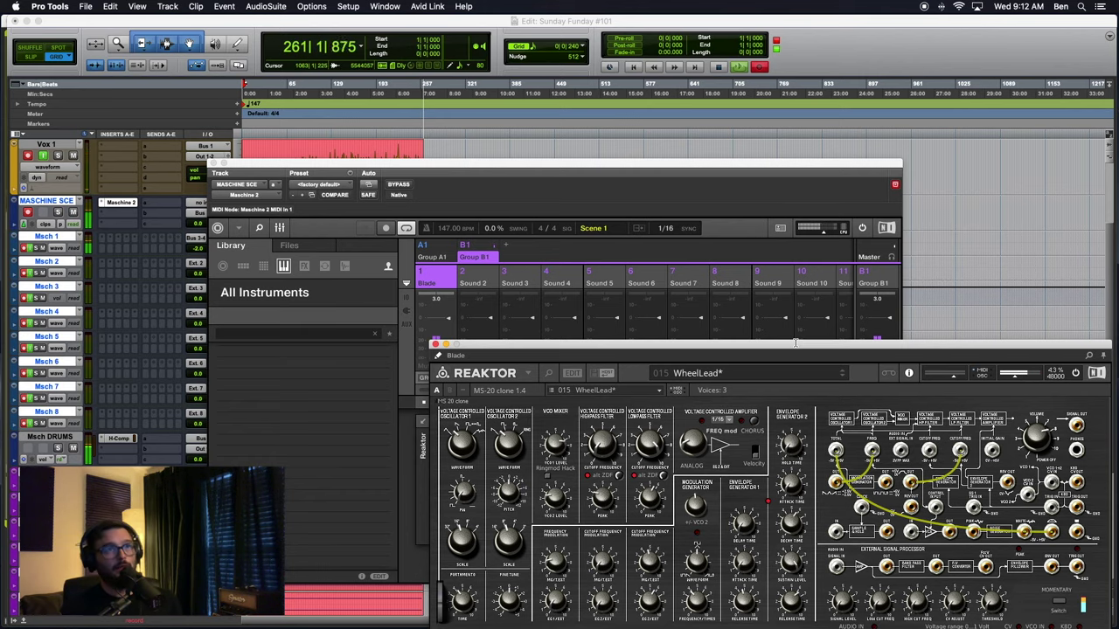
# Move the MS-20 window back over Maschine so it is fully visible, and adjust Reaktor's output level.
pyautogui.moveTo(789, 342); pyautogui.dragTo(656, 262)
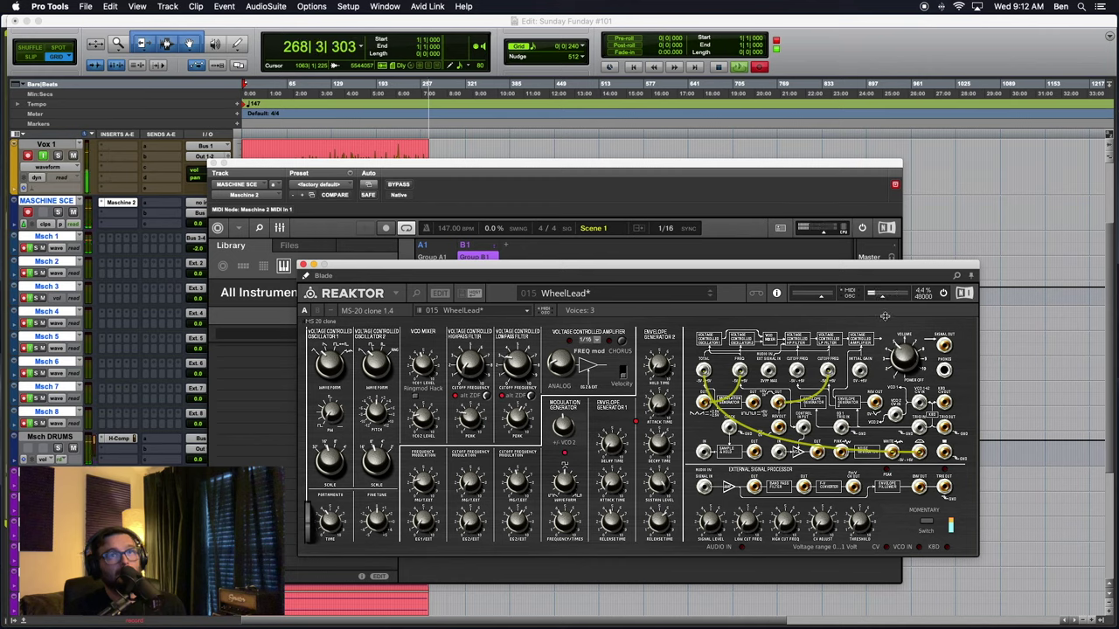
pyautogui.moveTo(882, 299); pyautogui.dragTo(893, 302)
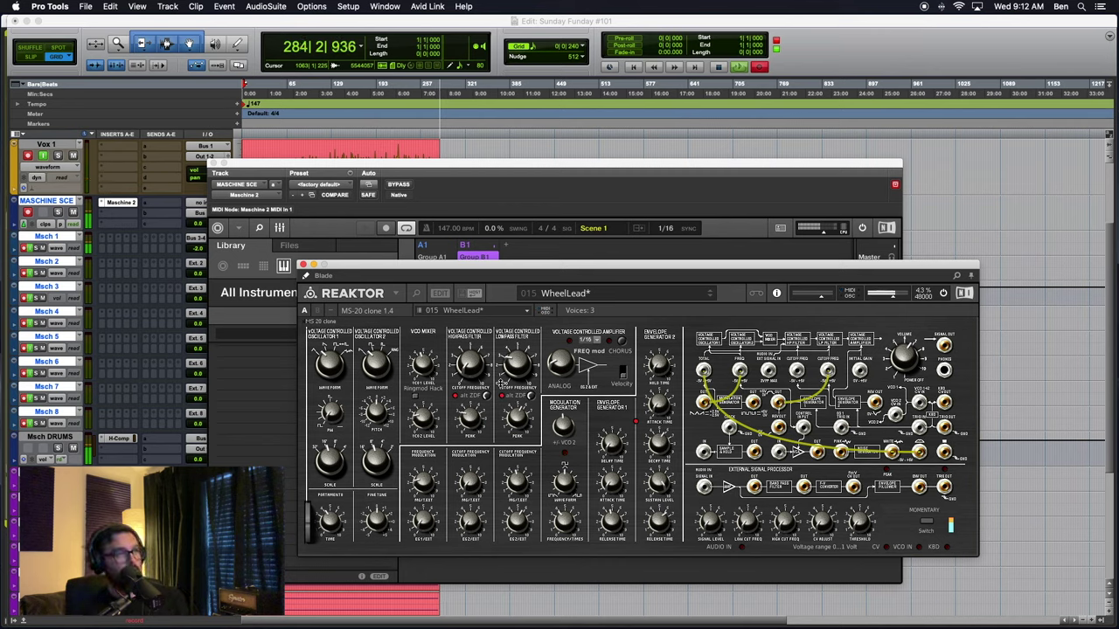
# Set the session's starting tempo to 118 BPM.
pyautogui.doubleClick(245, 104)
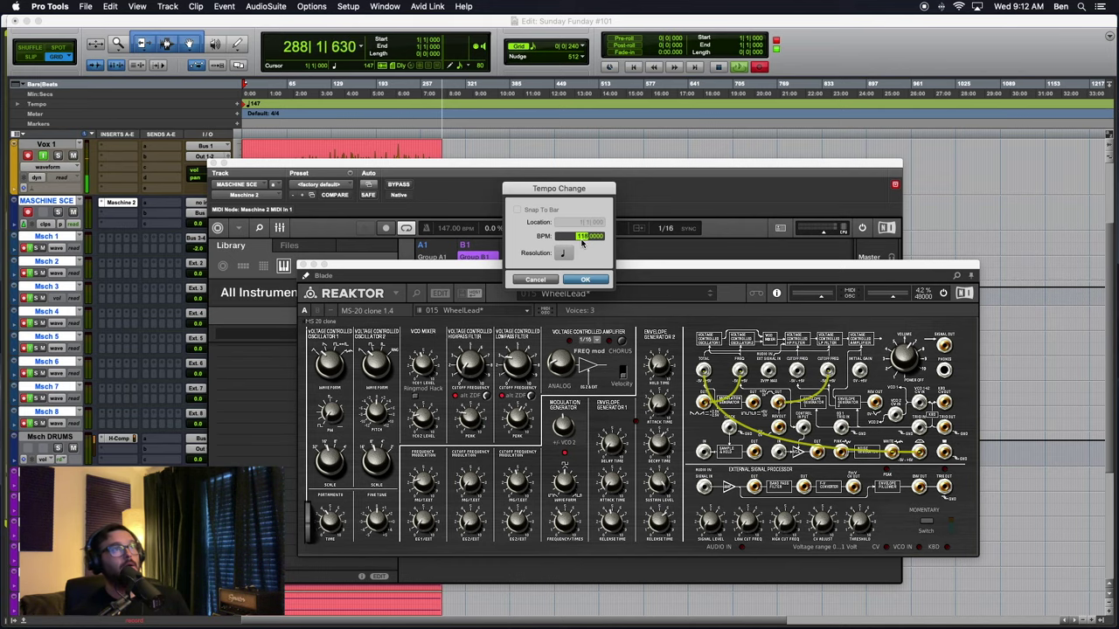
pyautogui.press('Return')
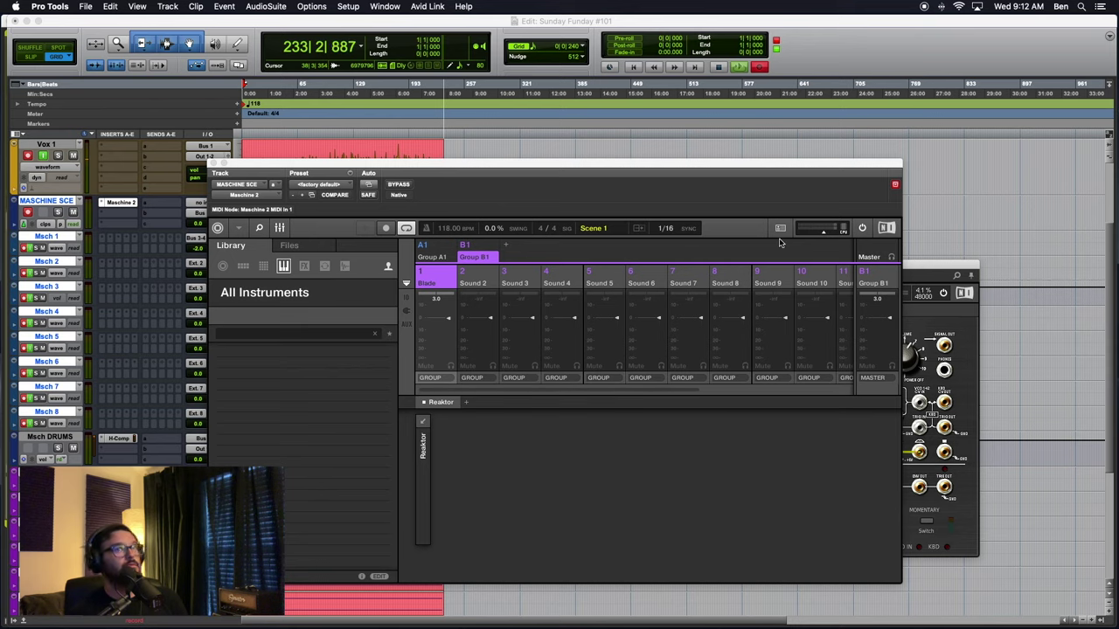
# Bring the MS-20 clone to the front and start MIDI & OSC Learn for the lowpass filter's cutoff frequency knob.
pyautogui.click(921, 276)
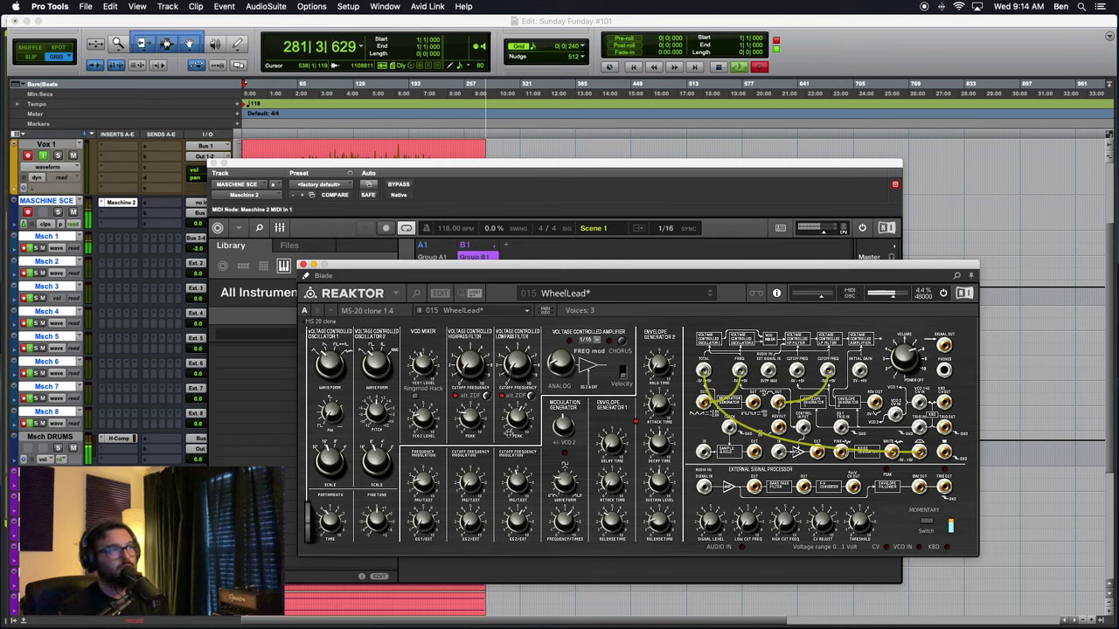
pyautogui.rightClick(514, 362)
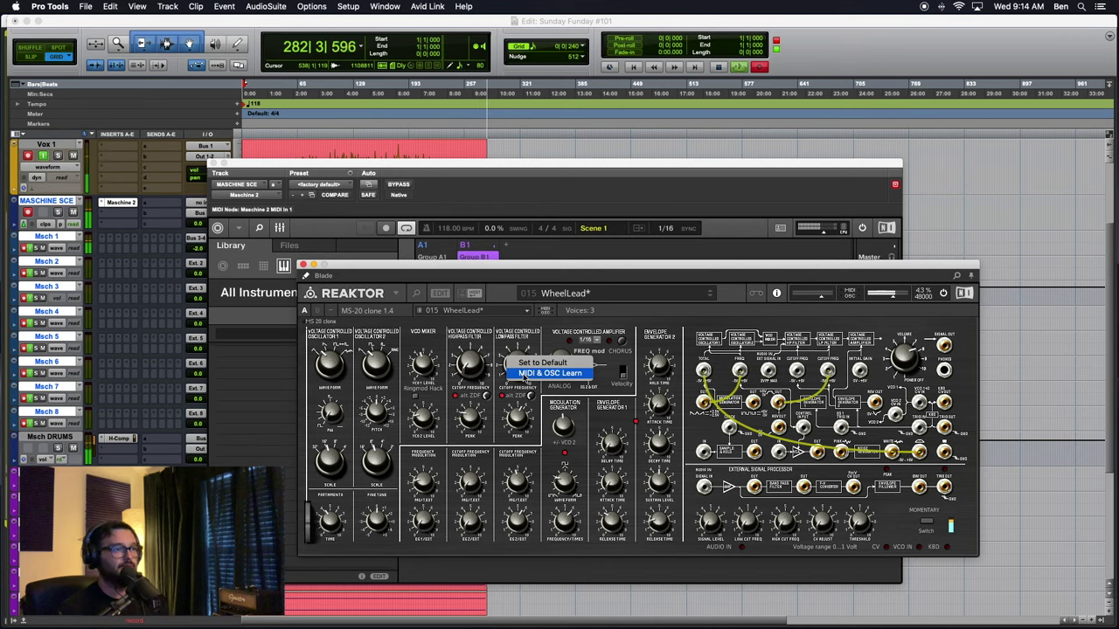
pyautogui.click(525, 375)
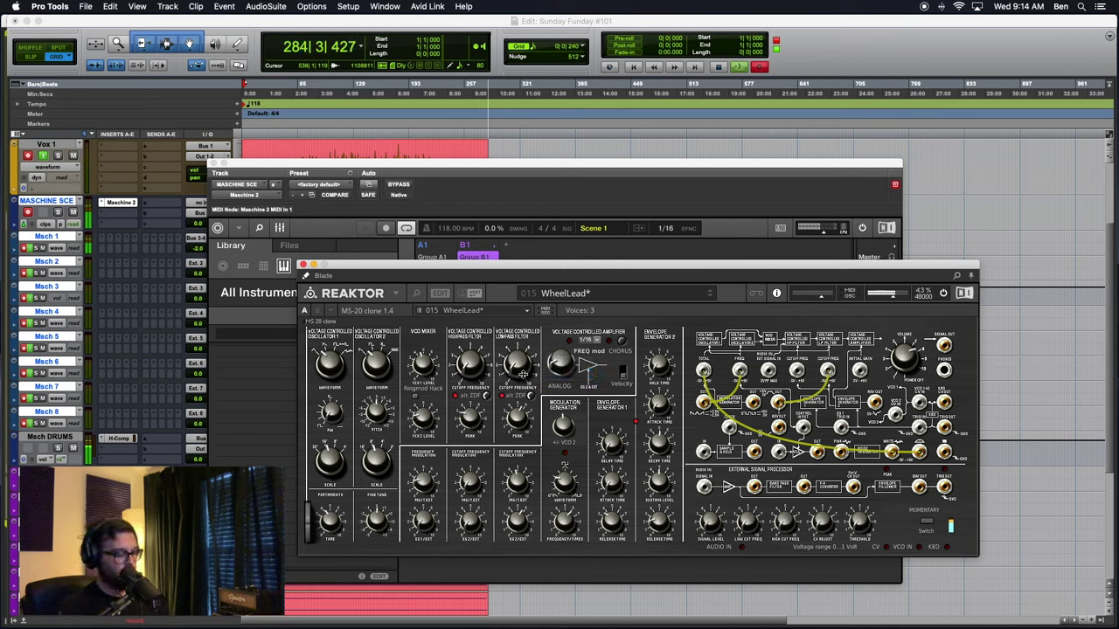
pyautogui.rightClick(523, 371)
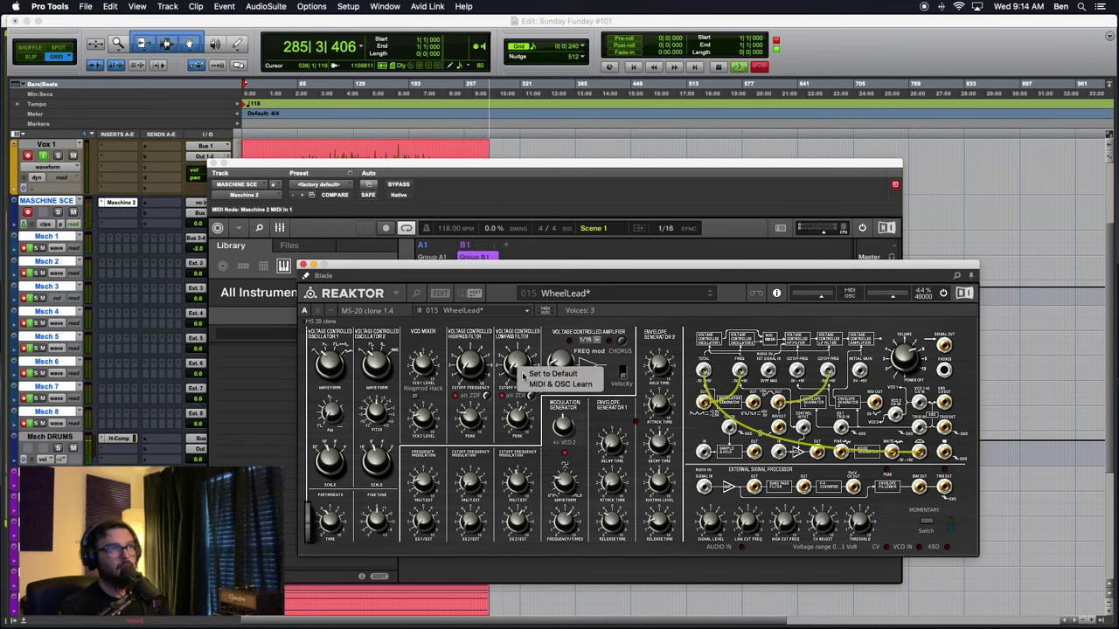
pyautogui.click(546, 385)
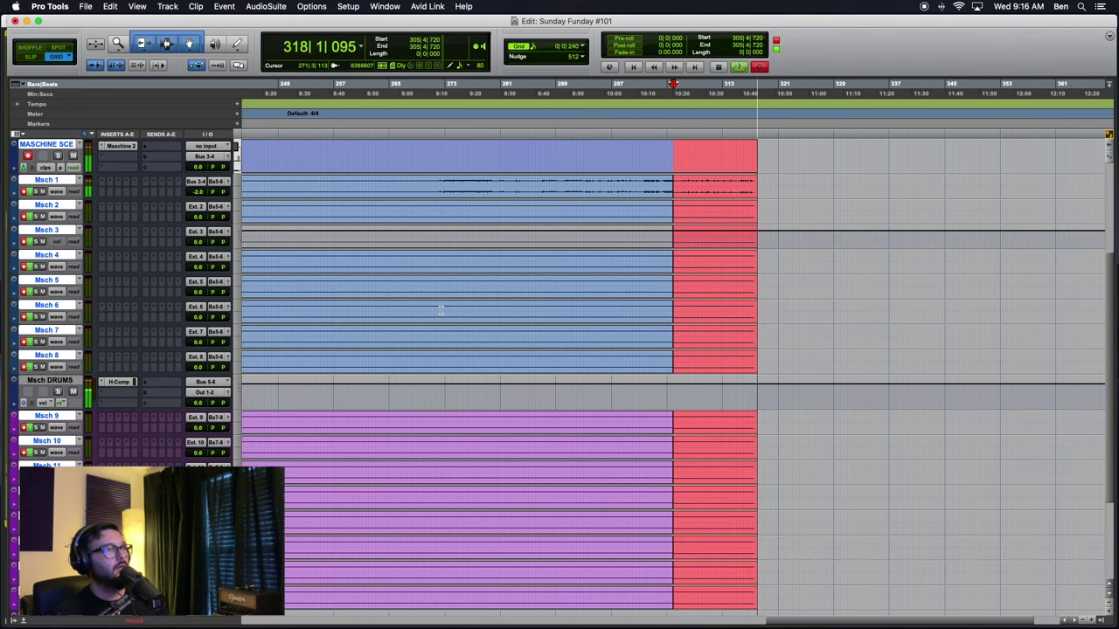
# Reopen the Maschine 2 plug-in on the MASCHINE SCE track, check the MS-20 window and return to Maschine.
pyautogui.click(121, 146)
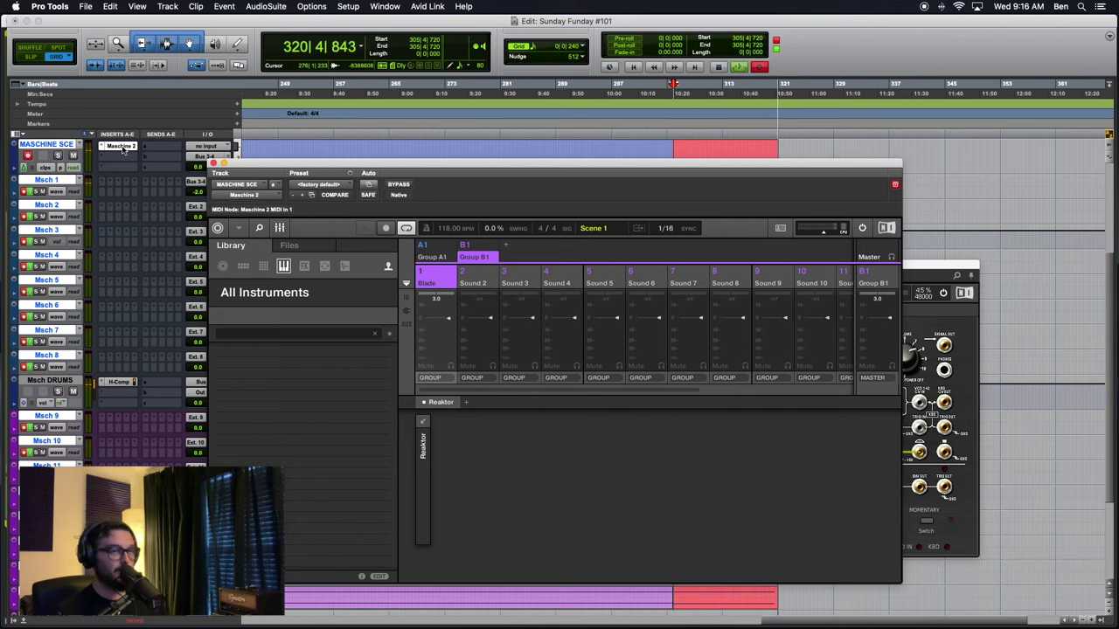
pyautogui.click(952, 267)
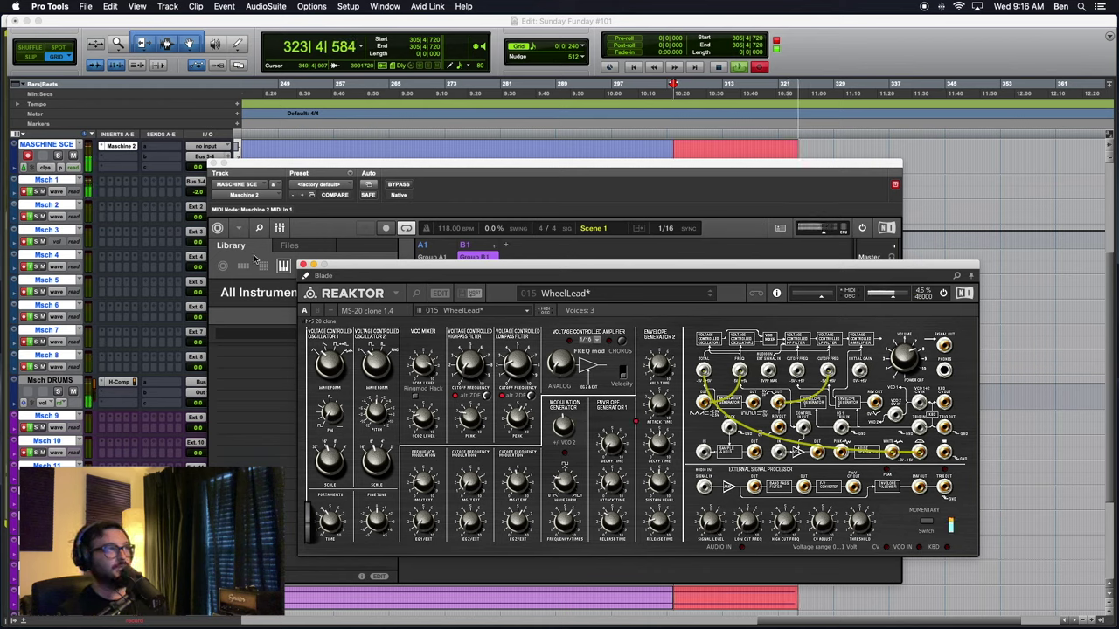
pyautogui.click(353, 229)
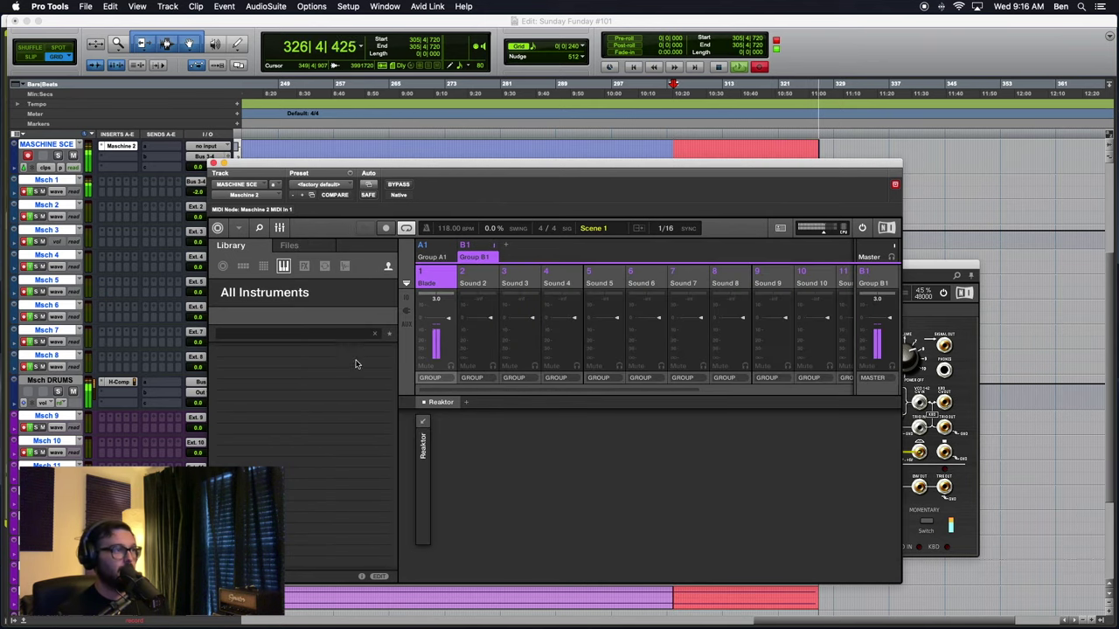
pyautogui.click(243, 229)
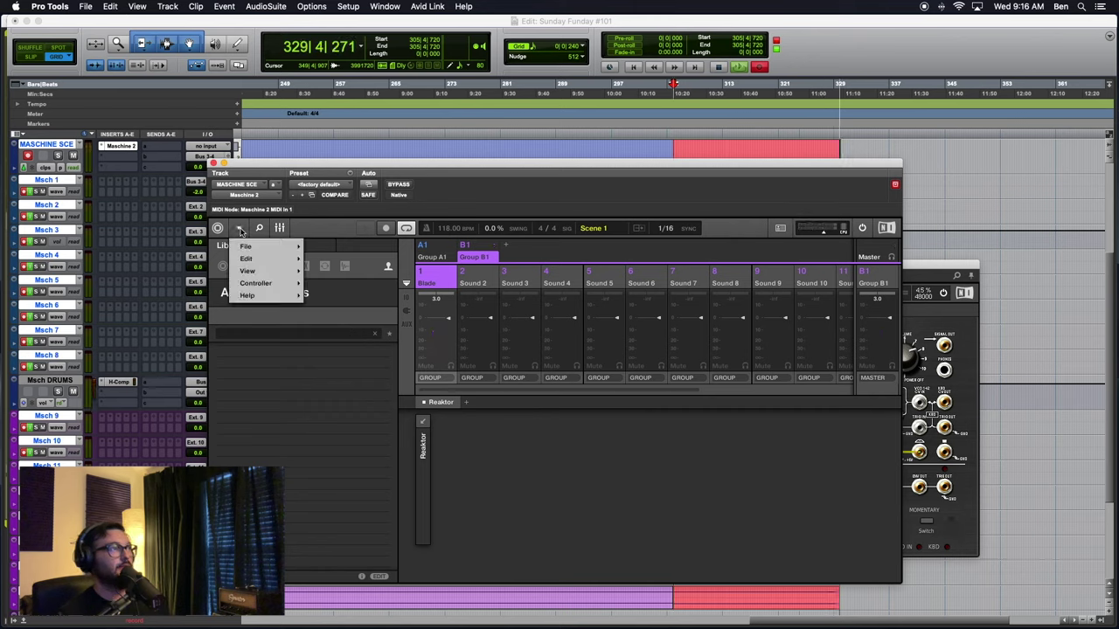
pyautogui.moveTo(249, 248)
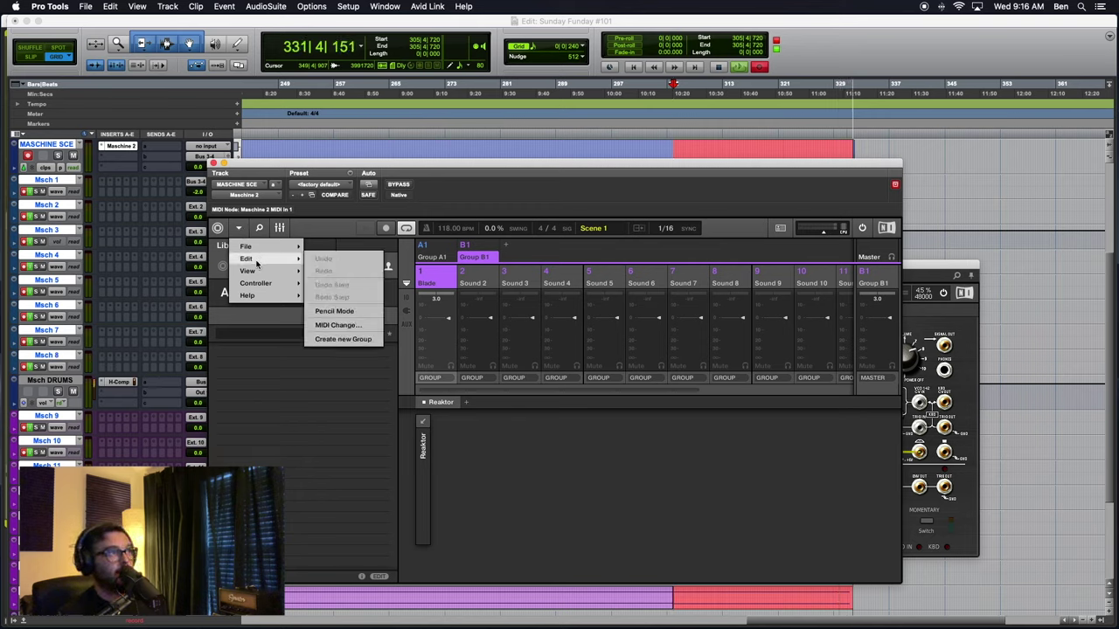
pyautogui.moveTo(253, 284)
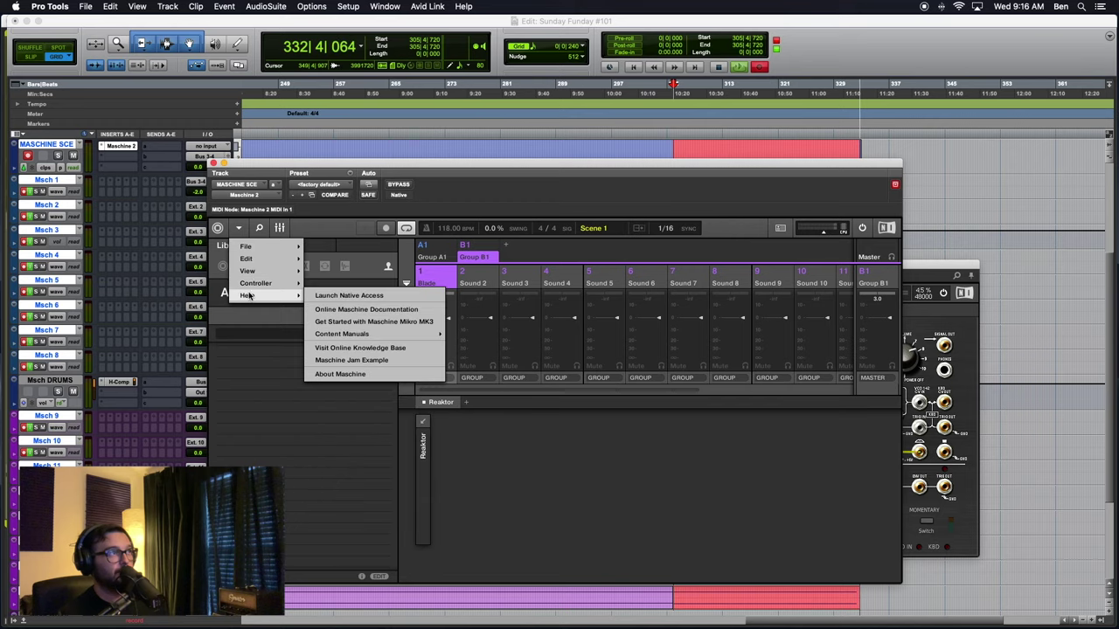
pyautogui.click(227, 362)
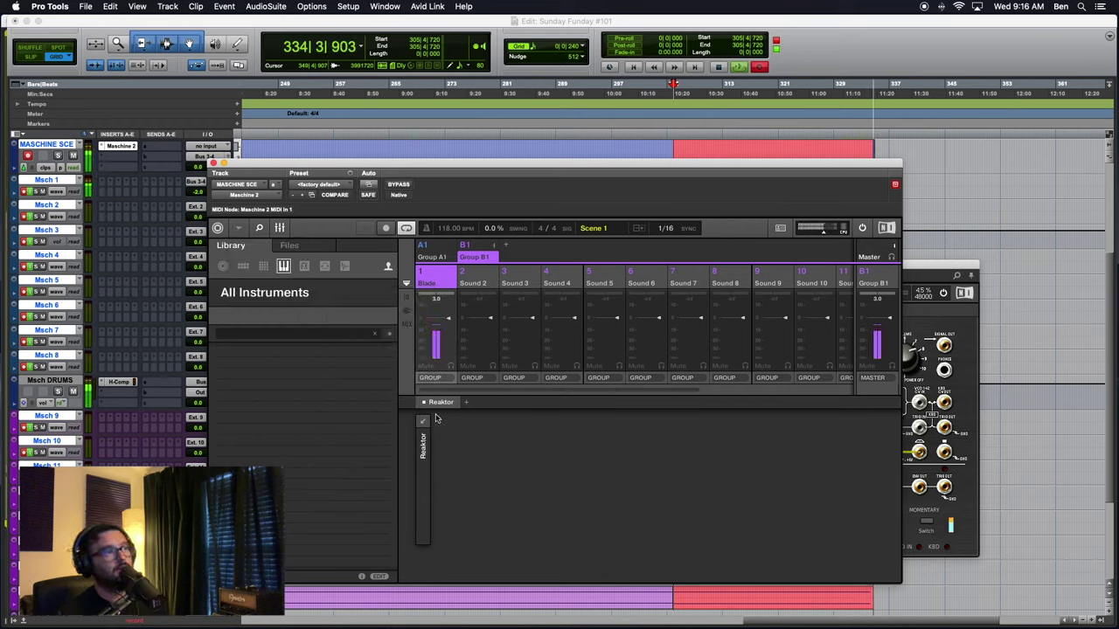
# Dock the floating Reaktor instrument inside Maschine's plug-in area below the mixer.
pyautogui.click(424, 422)
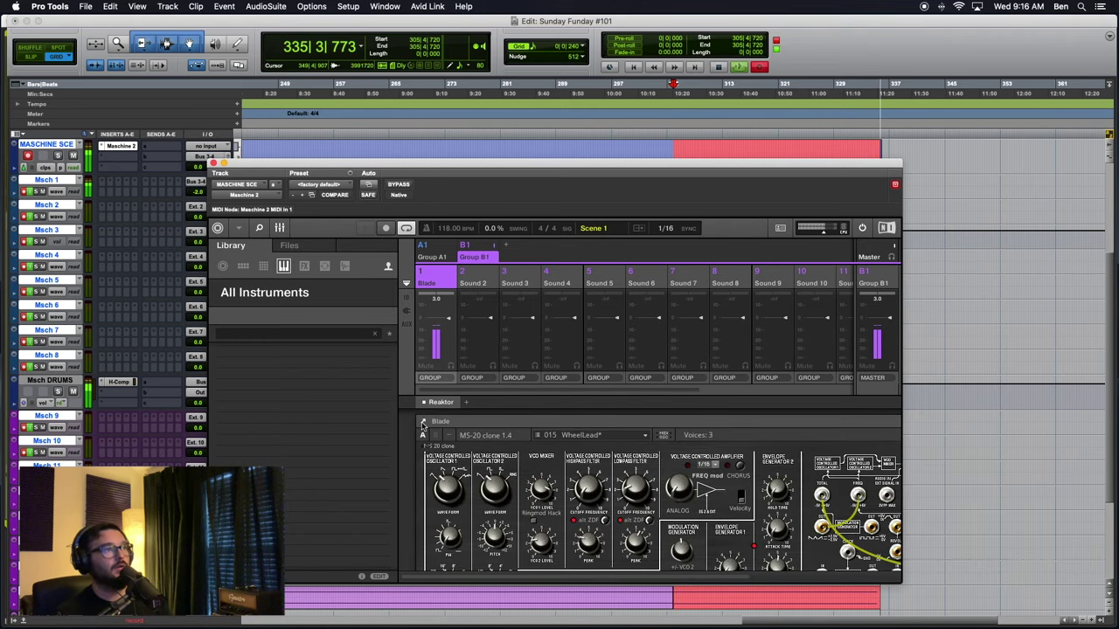
pyautogui.click(423, 422)
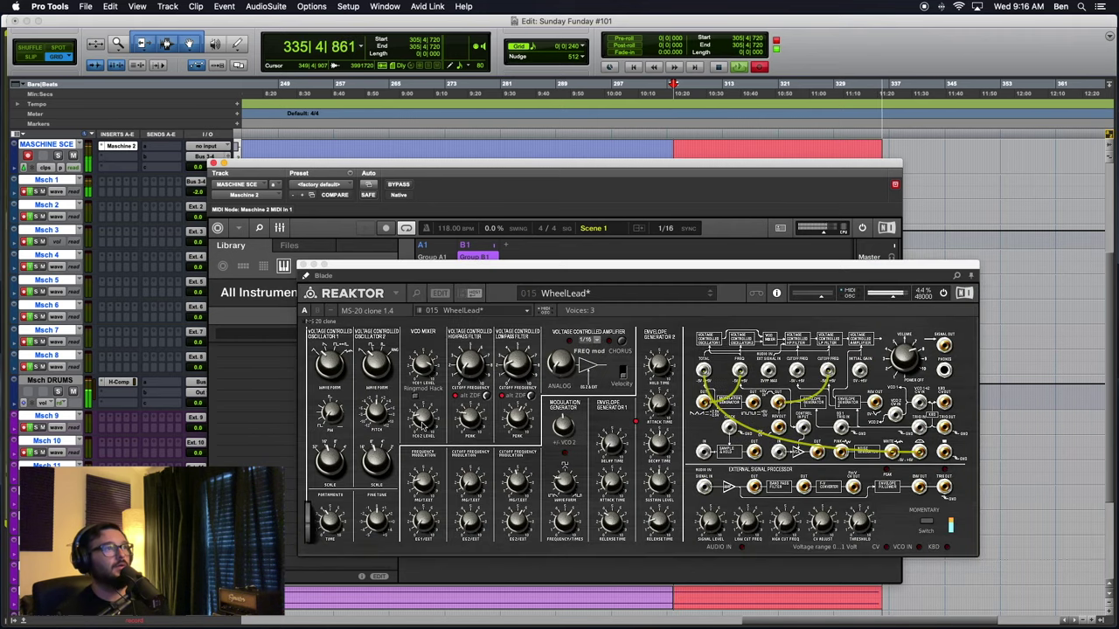
pyautogui.click(302, 264)
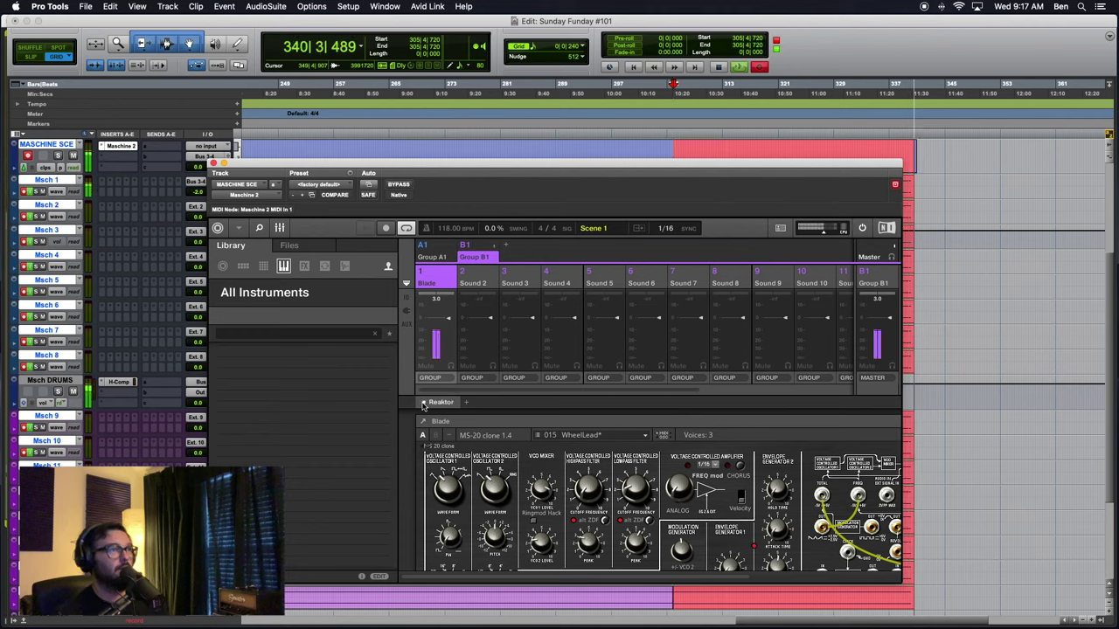
# Bring up the Save As dialog for Group B1 and cancel it without saving.
pyautogui.rightClick(485, 257)
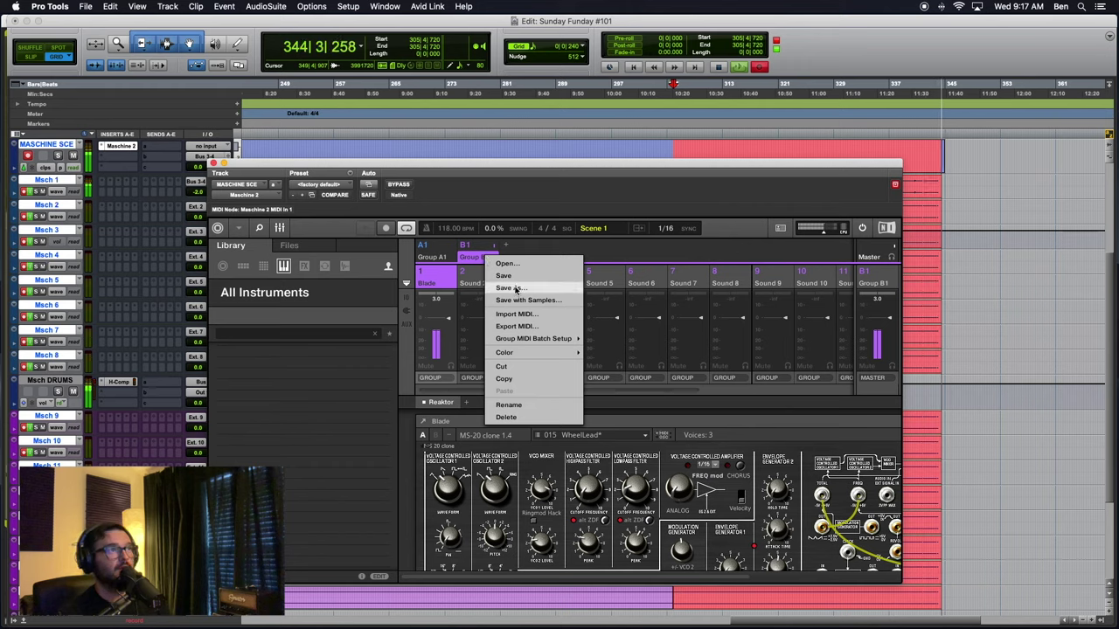
pyautogui.click(514, 289)
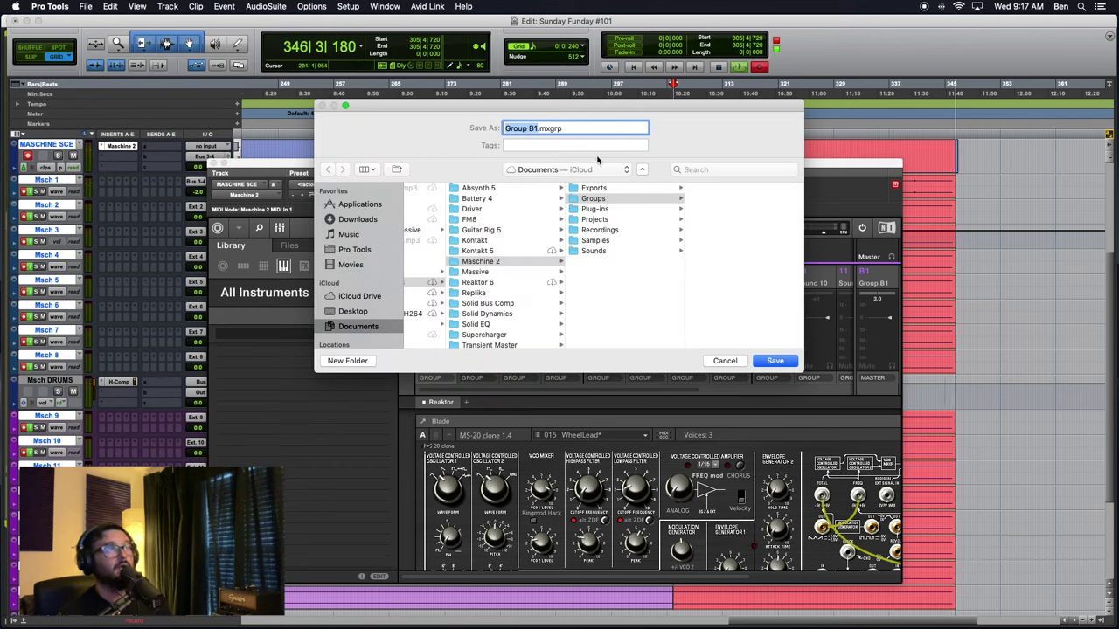
pyautogui.click(725, 361)
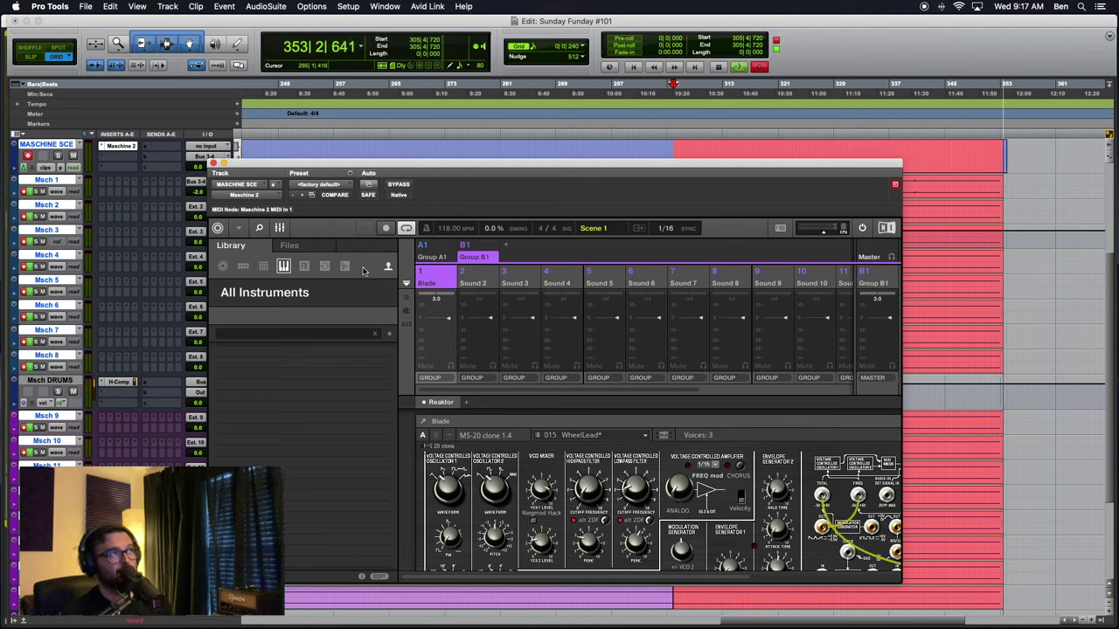
# Browse Maschine's library categories for groups and sounds, and return to the Reaktor Carbon 2 instrument presets.
pyautogui.click(264, 265)
pyautogui.click(243, 266)
pyautogui.click(263, 265)
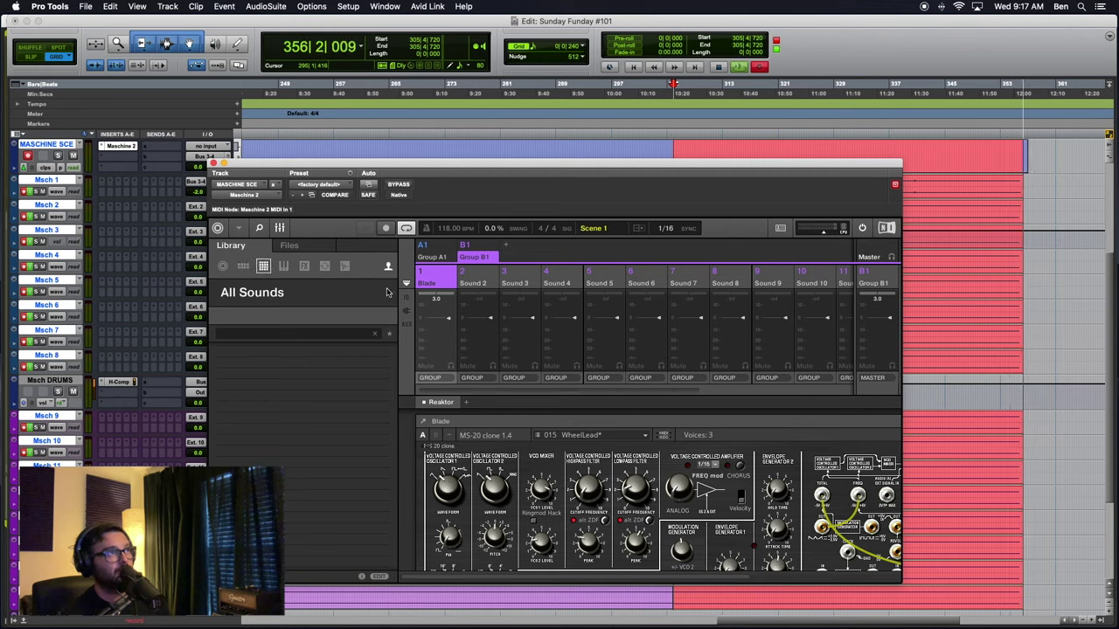
pyautogui.click(244, 266)
pyautogui.click(283, 266)
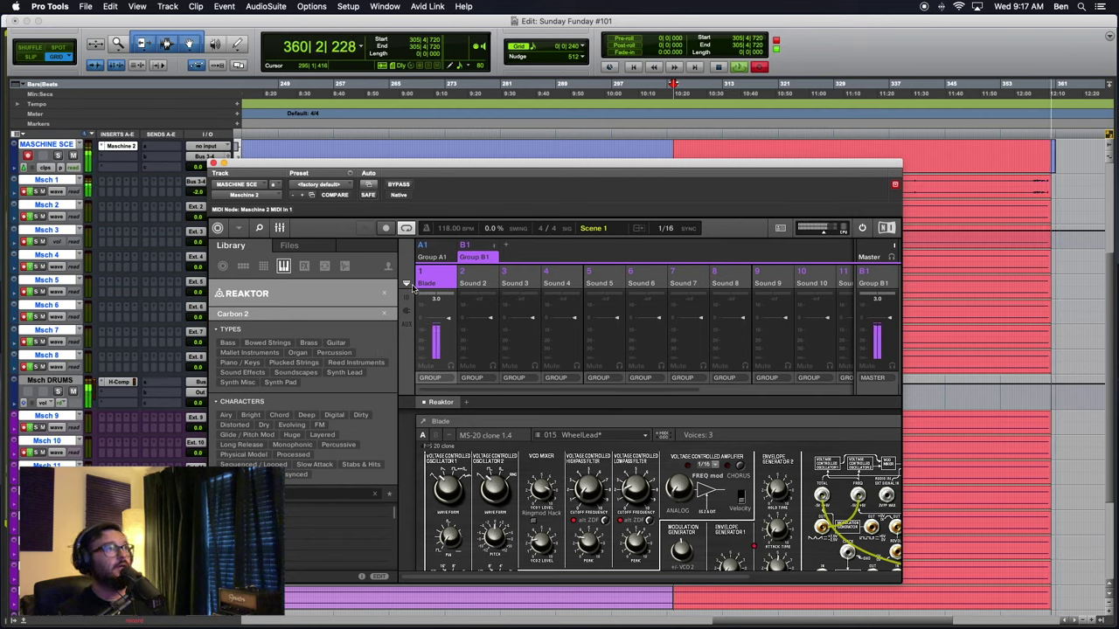
# Leave the mixer view, route the Blade sound's audio output to Ext. 9 and set its level to about -8.2 dB.
pyautogui.click(280, 229)
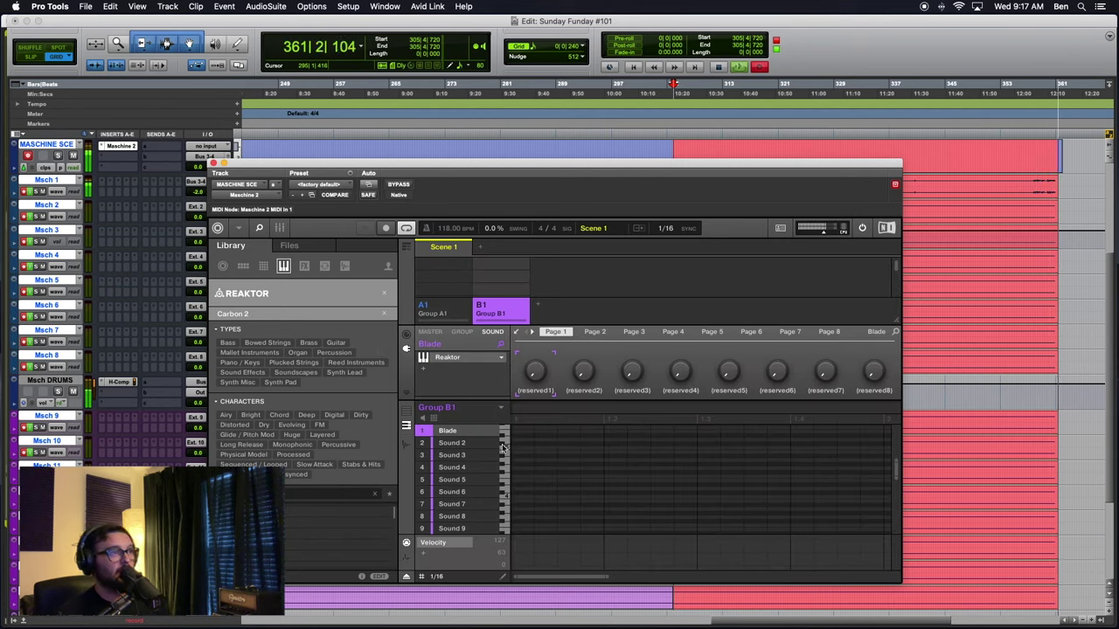
pyautogui.click(406, 335)
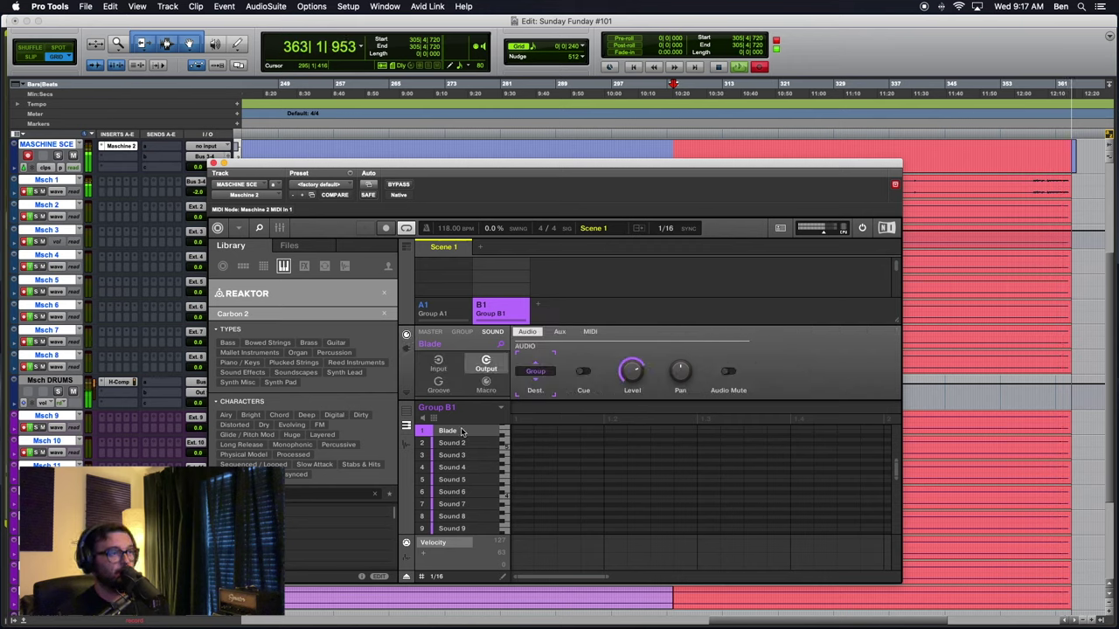
pyautogui.click(530, 373)
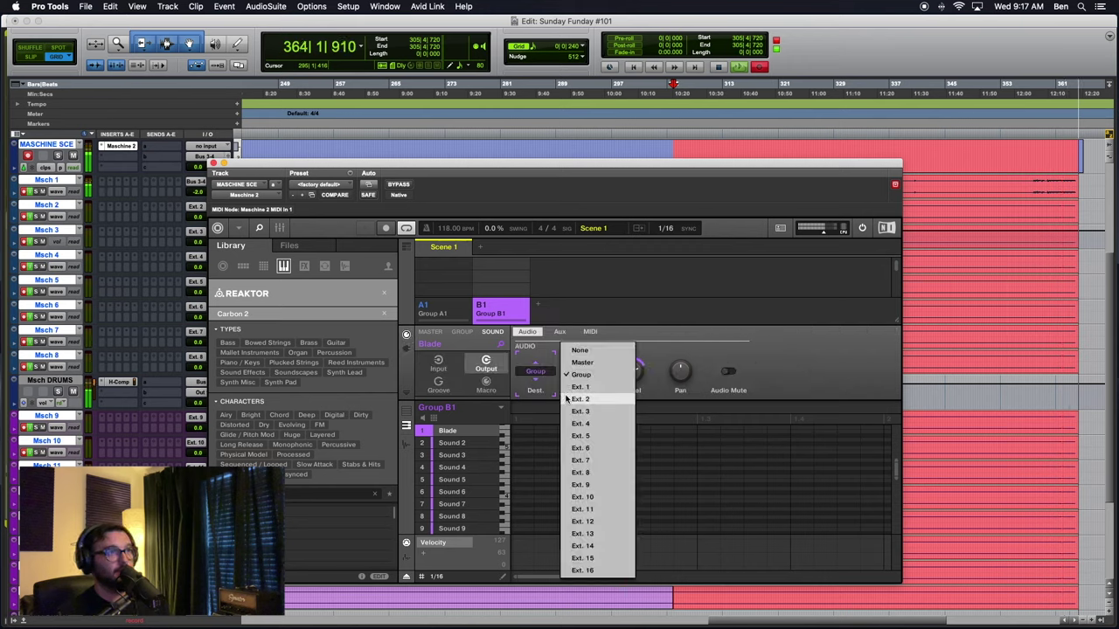
pyautogui.click(581, 485)
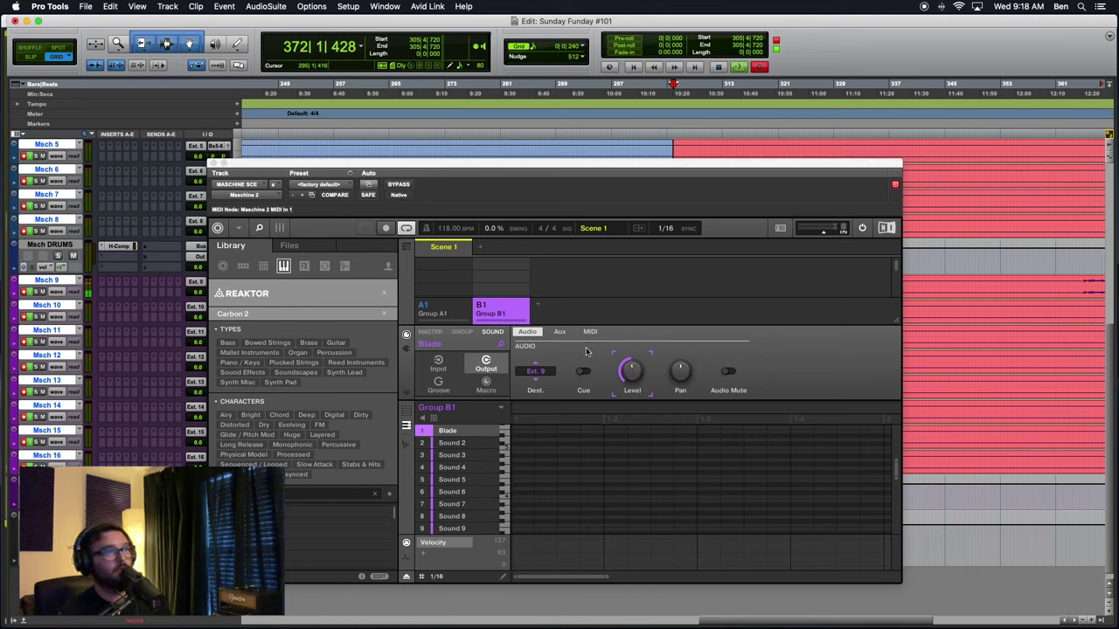
pyautogui.moveTo(630, 376); pyautogui.dragTo(629, 371)
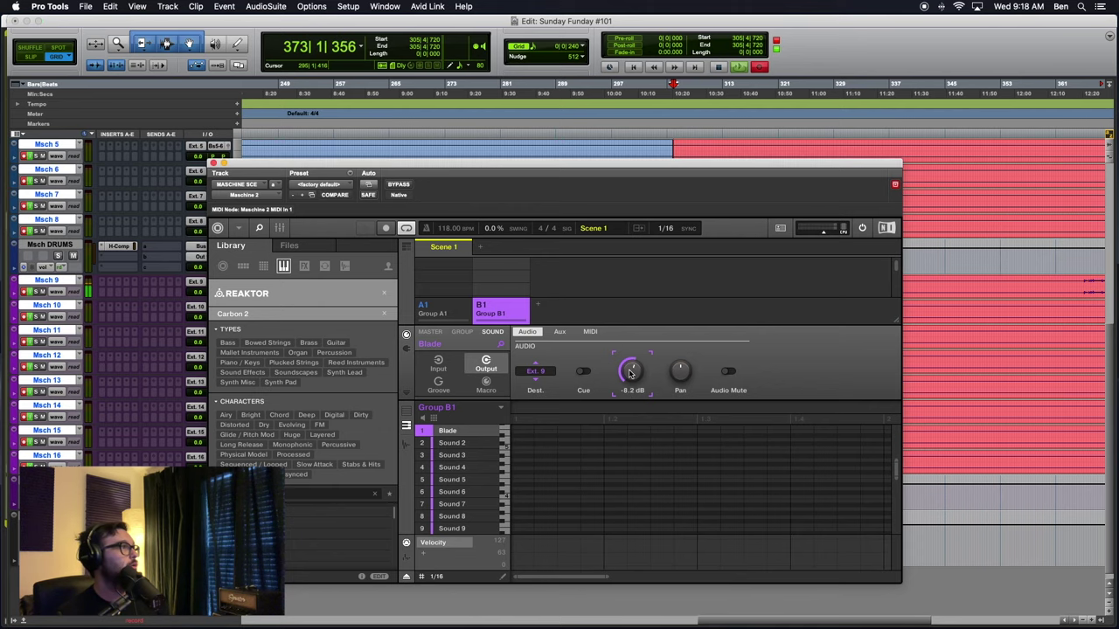
# Lower the output gain of the H-Comp compressor on the Msch MUSIC track and close the plug-in window.
pyautogui.click(118, 245)
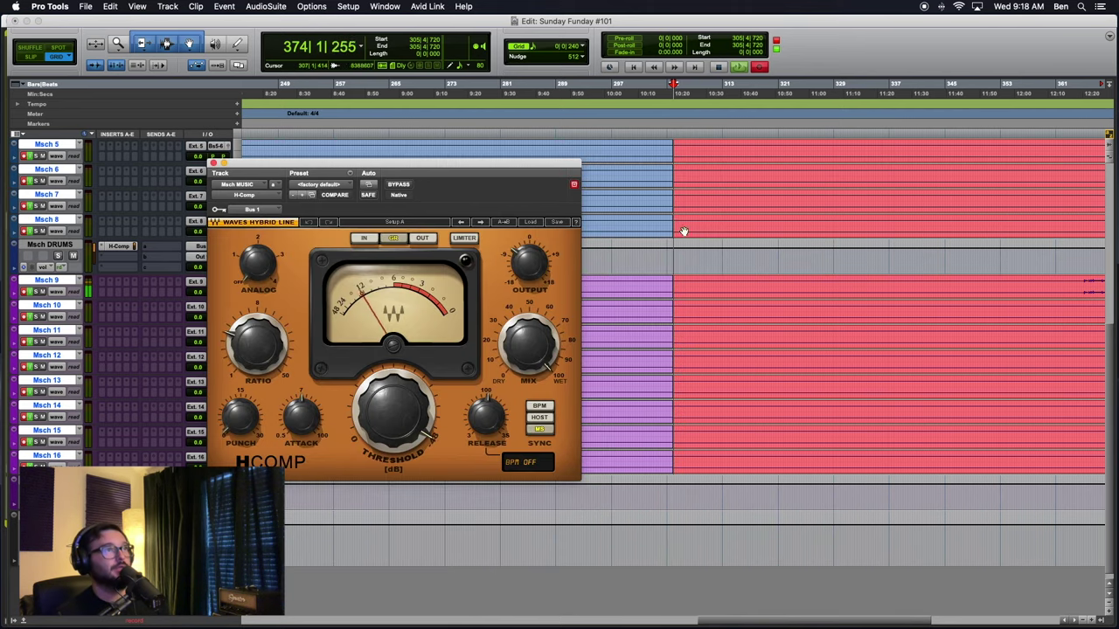
pyautogui.moveTo(525, 260); pyautogui.dragTo(524, 278)
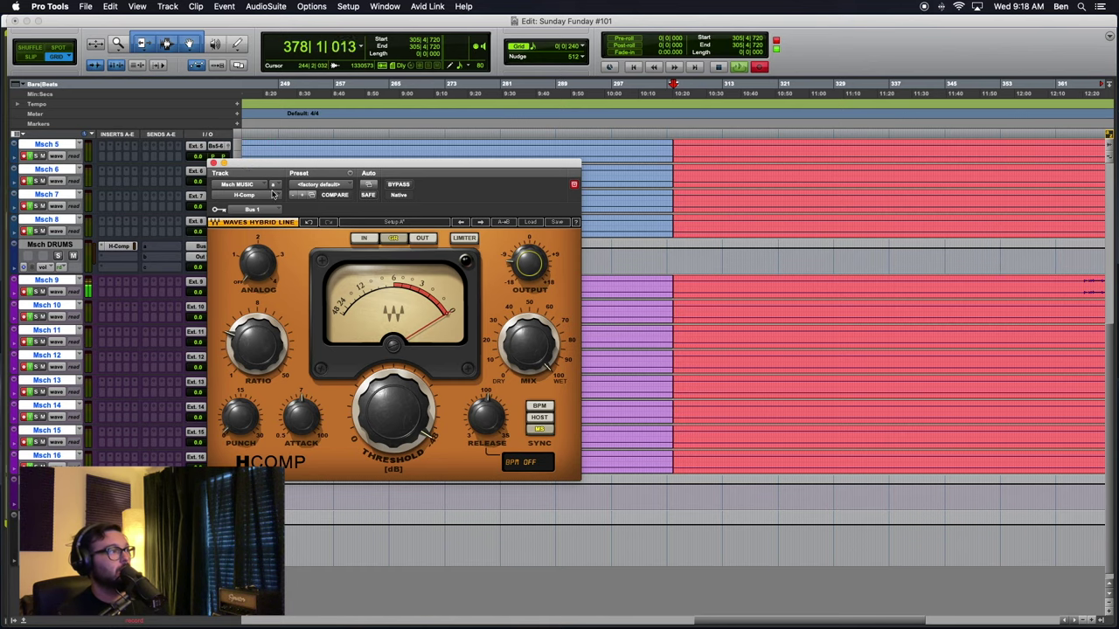
pyautogui.moveTo(526, 259); pyautogui.dragTo(526, 261)
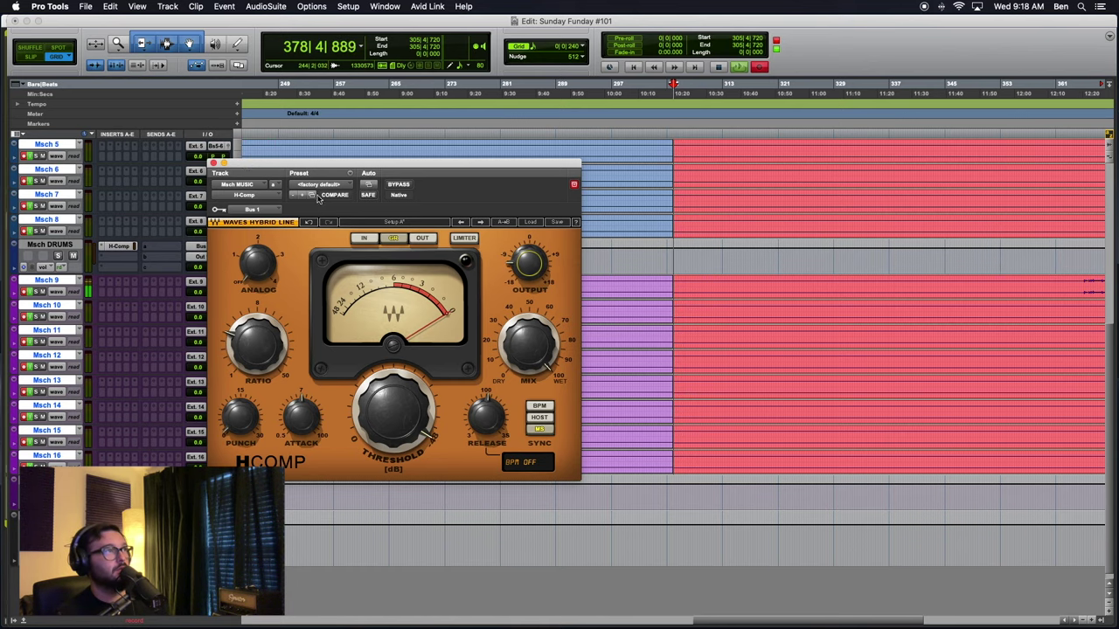
pyautogui.click(212, 163)
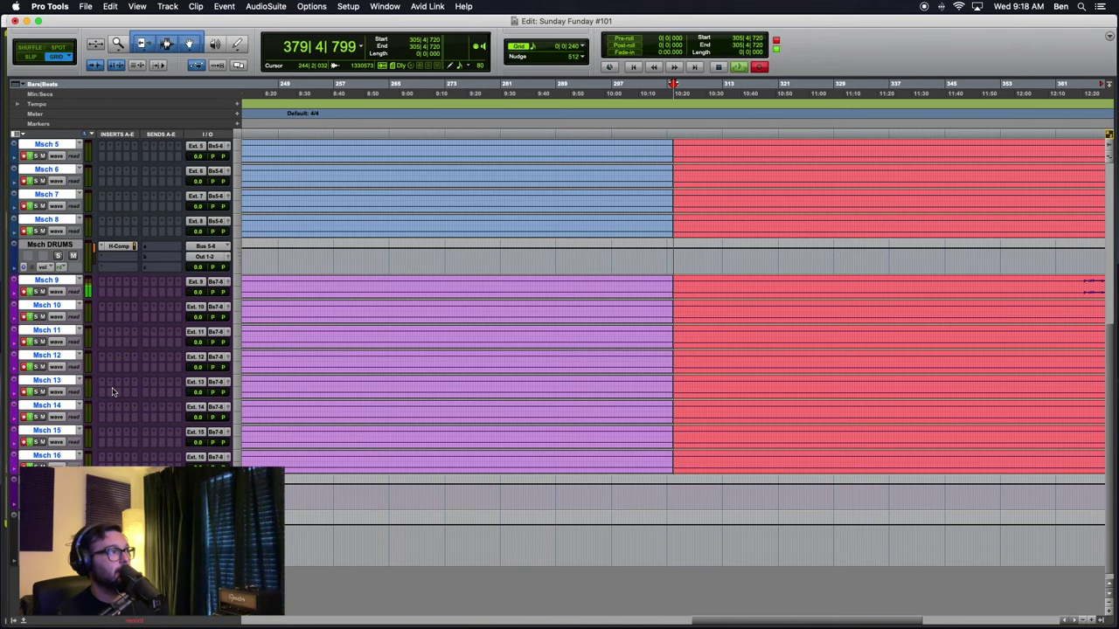
# Reopen the Maschine 2 plug-in on the MASCHINE SCE track and show the Blade sound's Reaktor parameters.
pyautogui.scroll(5, 113, 385)
pyautogui.click(119, 315)
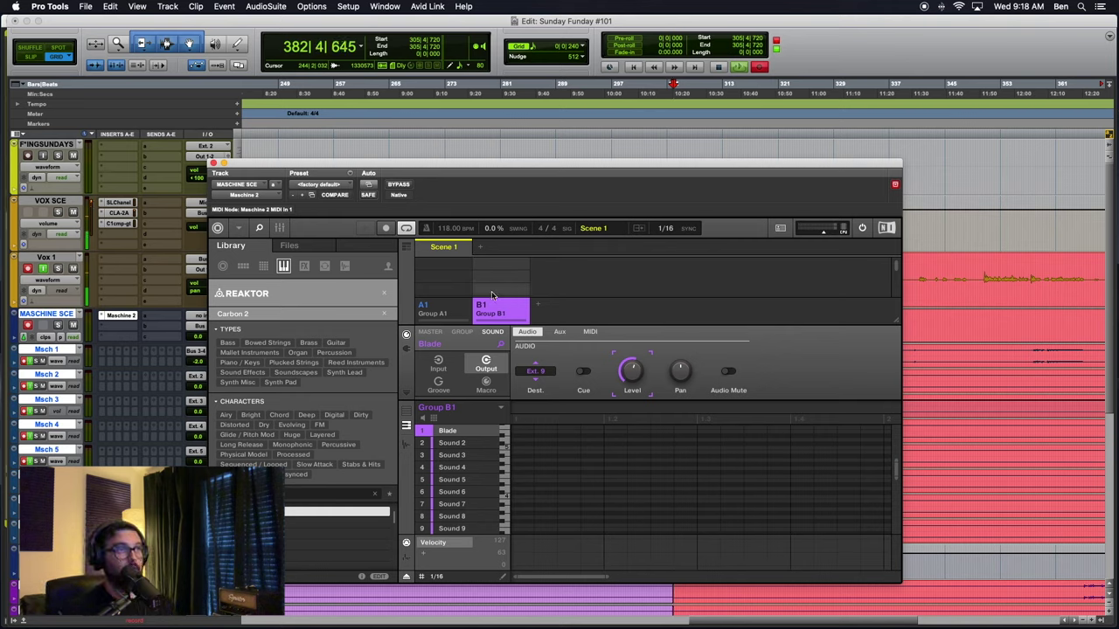
pyautogui.click(405, 349)
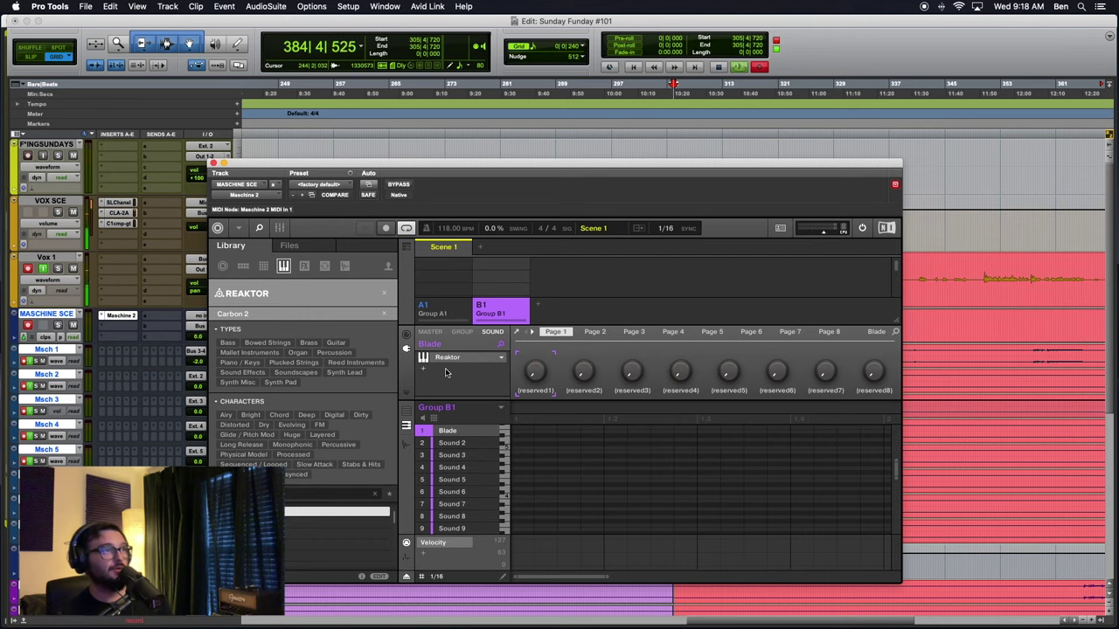
pyautogui.press('r')
pyautogui.press('r')
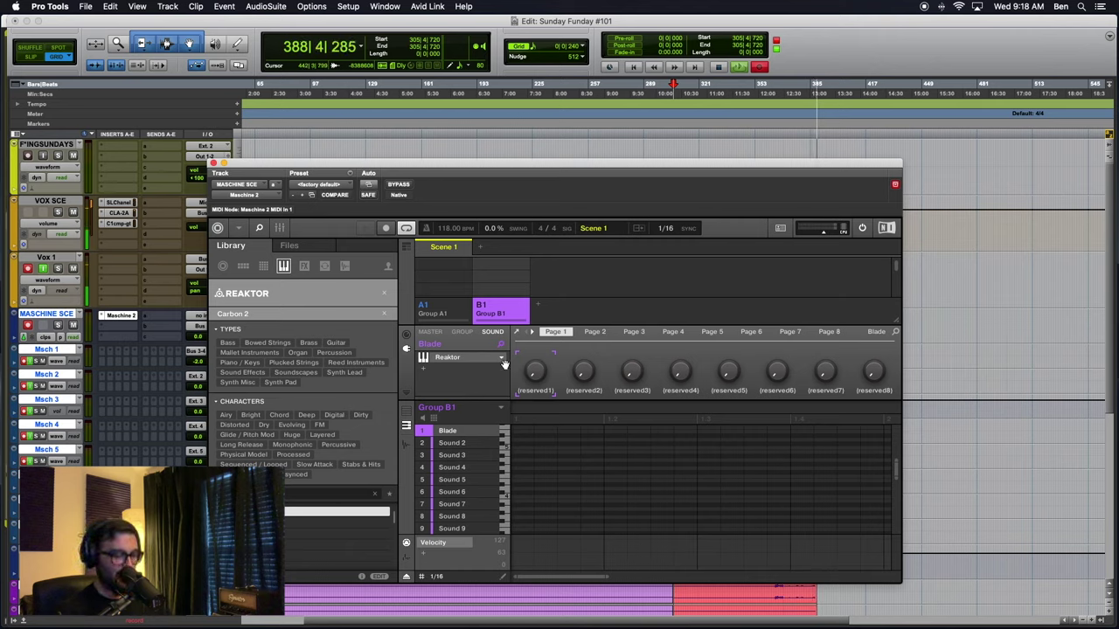
# Create a pattern for Group B1 with a length of 4:0:0 and record a Blade note line into it.
pyautogui.click(491, 263)
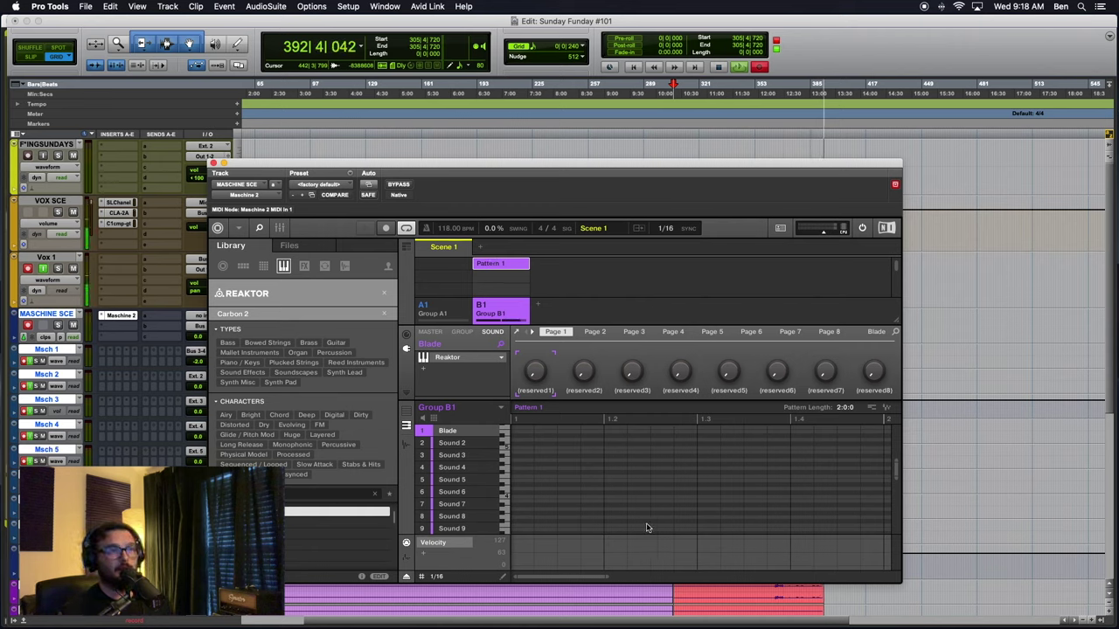
pyautogui.moveTo(602, 580)
pyautogui.mouseDown()
pyautogui.moveTo(744, 575)
pyautogui.moveTo(725, 579)
pyautogui.mouseUp()
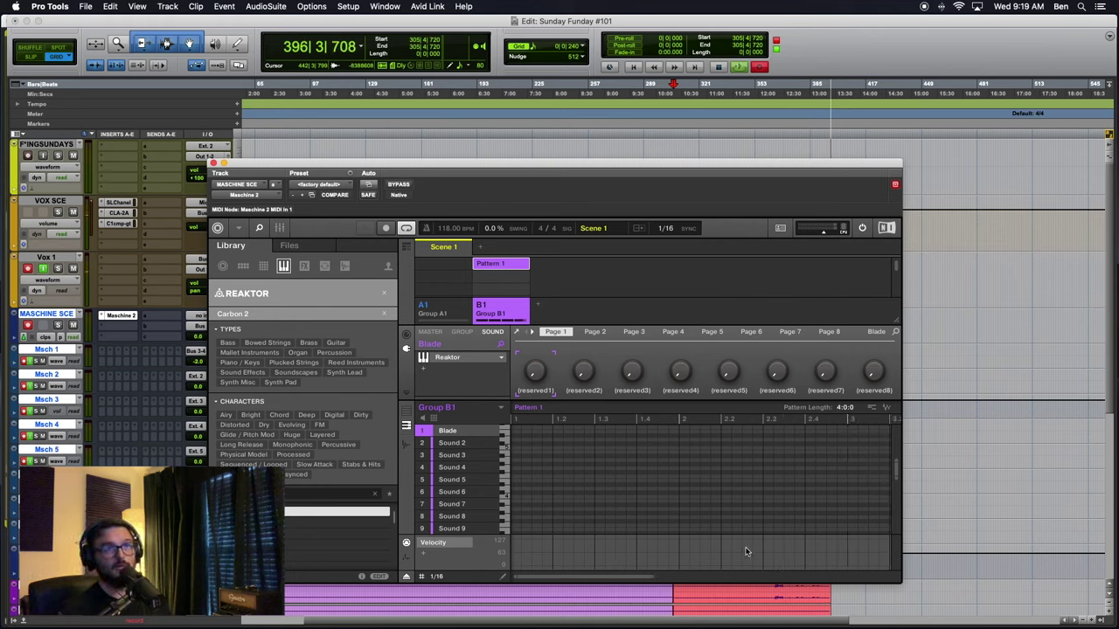
pyautogui.moveTo(654, 577); pyautogui.dragTo(783, 581)
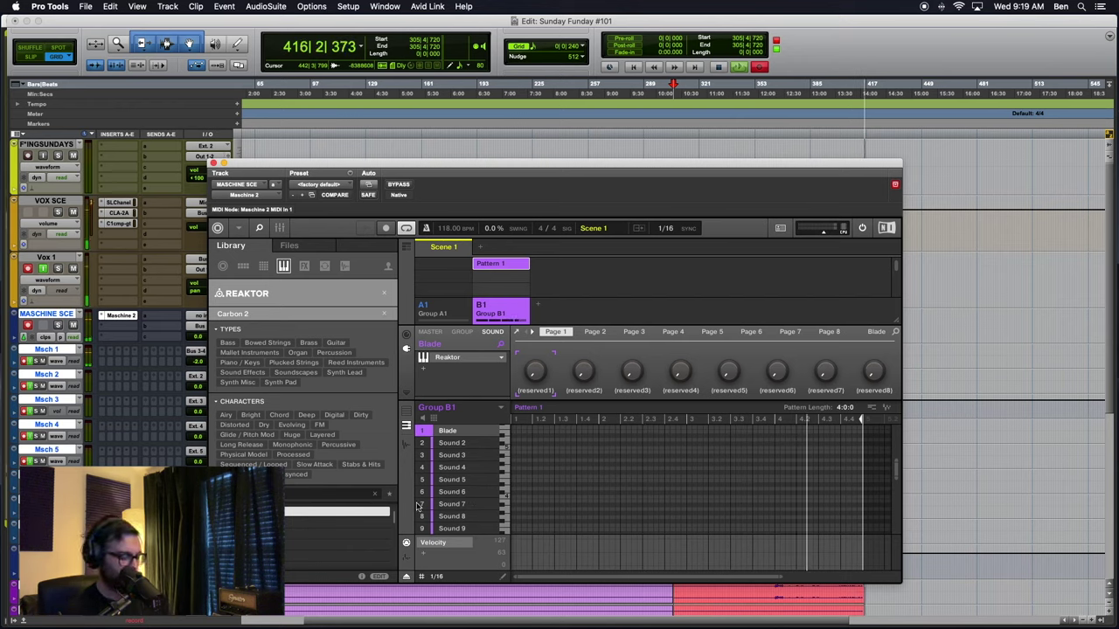
pyautogui.press('r')
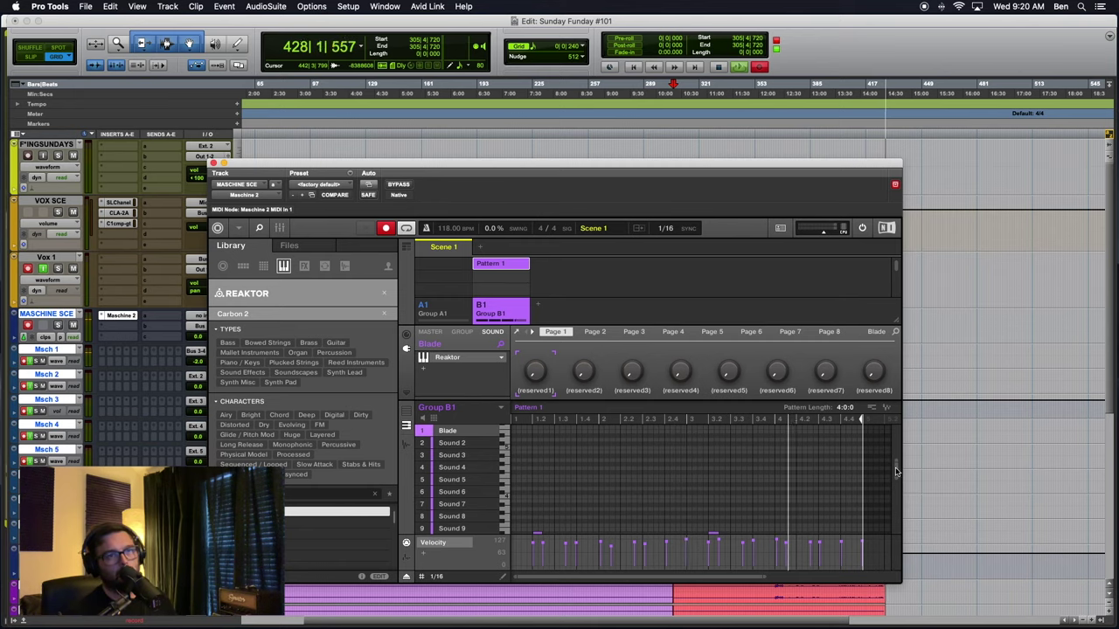
# Move the bass note past the pattern end to the start of bar 1 and stretch the last upper note to the pattern end.
pyautogui.scroll(-3, 627, 467)
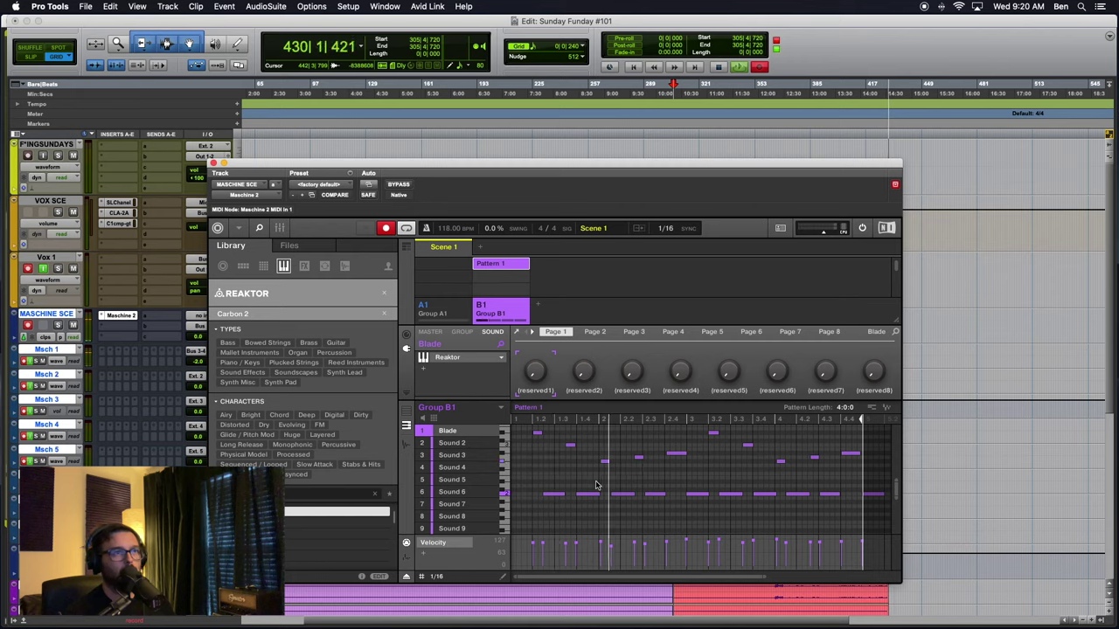
pyautogui.click(623, 495)
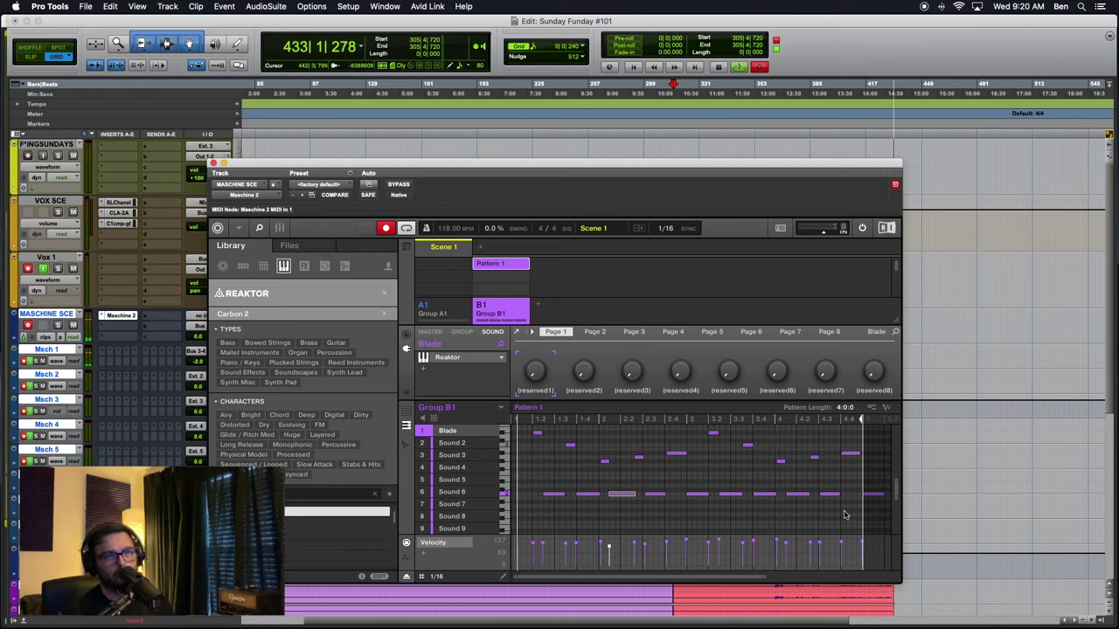
pyautogui.moveTo(871, 497); pyautogui.dragTo(522, 495)
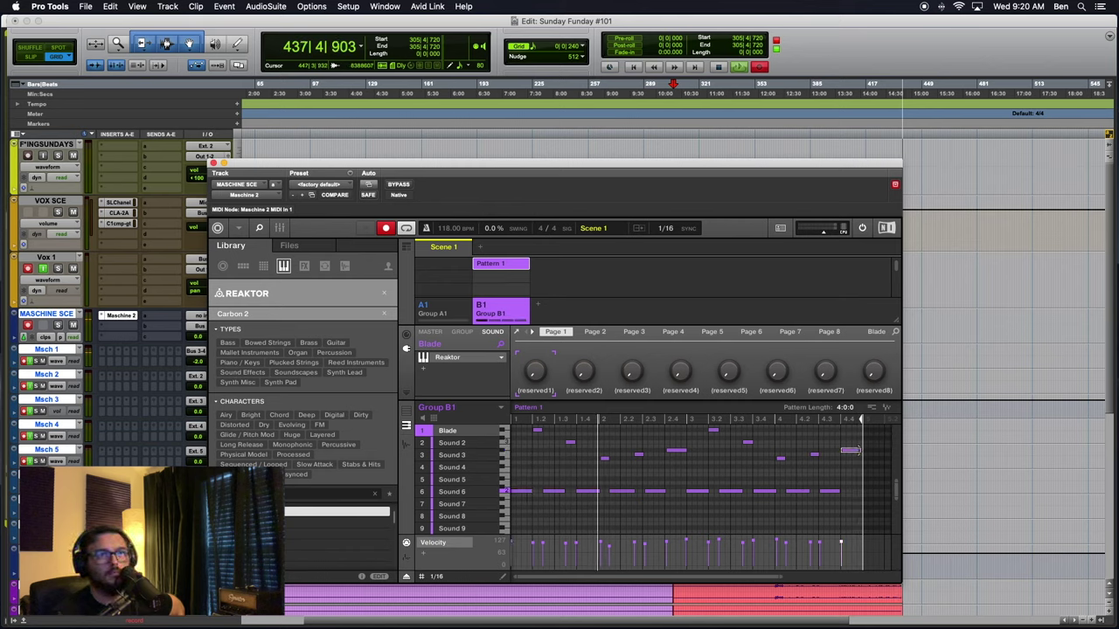
pyautogui.moveTo(857, 451); pyautogui.dragTo(863, 457)
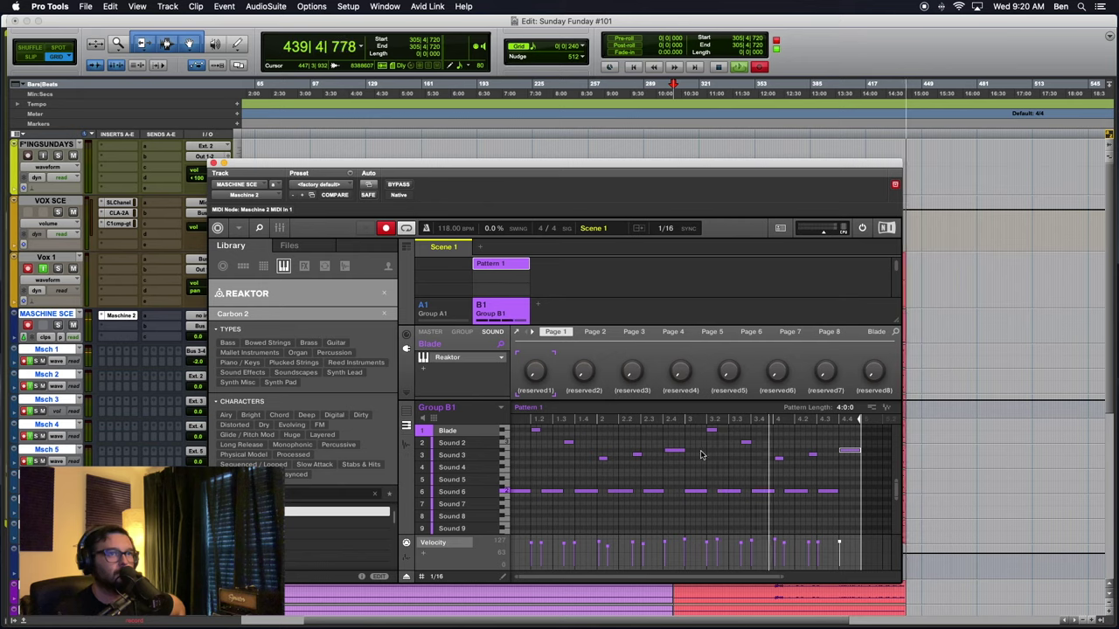
# Pull the starts of the three upper notes in bar 4 of the pattern slightly earlier.
pyautogui.click(813, 455)
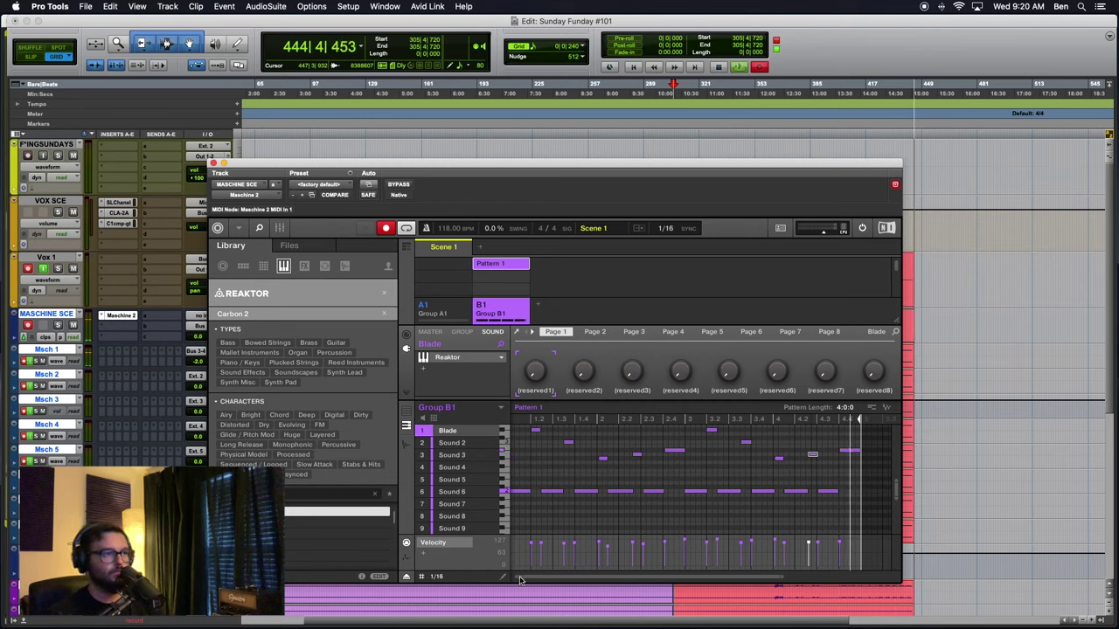
pyautogui.moveTo(519, 581); pyautogui.dragTo(696, 578)
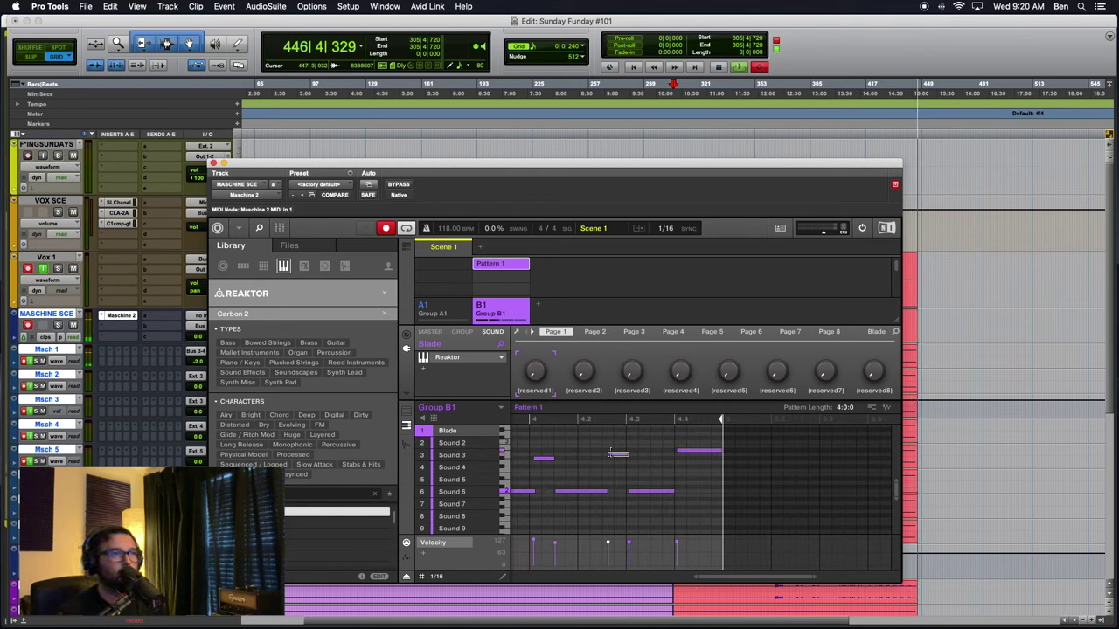
pyautogui.moveTo(610, 452); pyautogui.dragTo(526, 465)
pyautogui.hscroll(-1, 580, 523)
pyautogui.hscroll(-1, 535, 467)
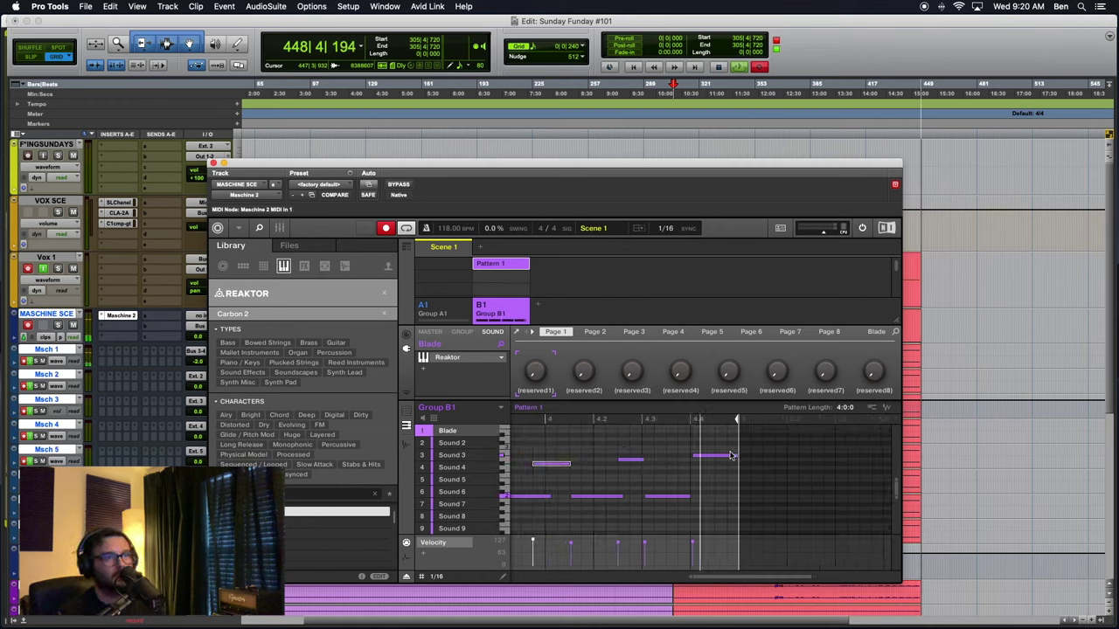
pyautogui.moveTo(694, 455); pyautogui.dragTo(692, 455)
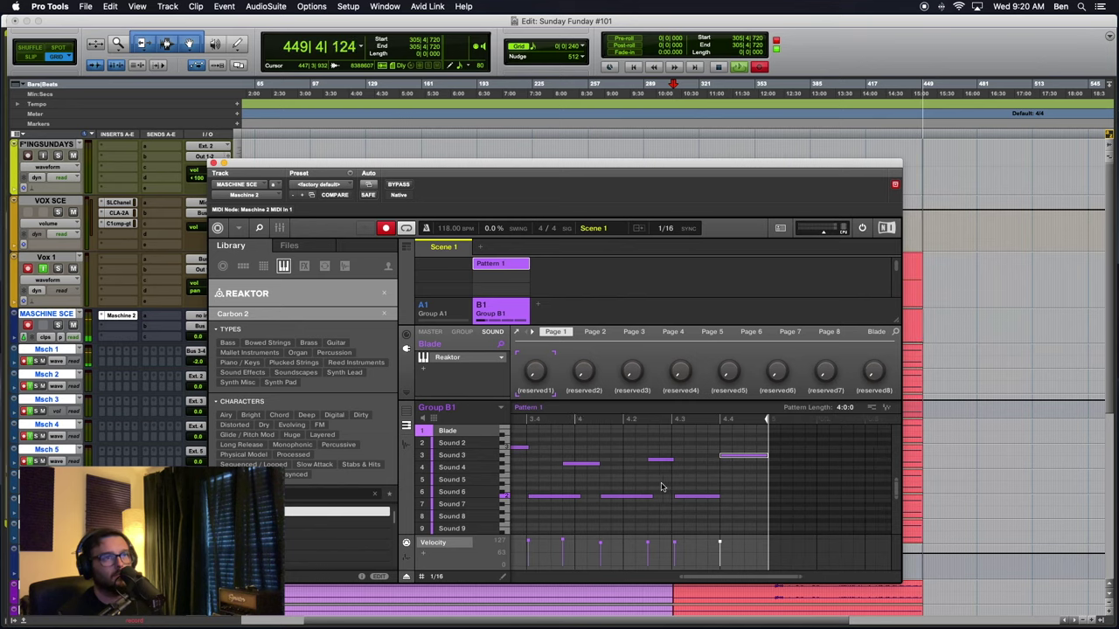
# Extend the start of the upper note before 3.4 slightly earlier and trim the start of the note at bar 4.
pyautogui.hscroll(-4, 660, 477)
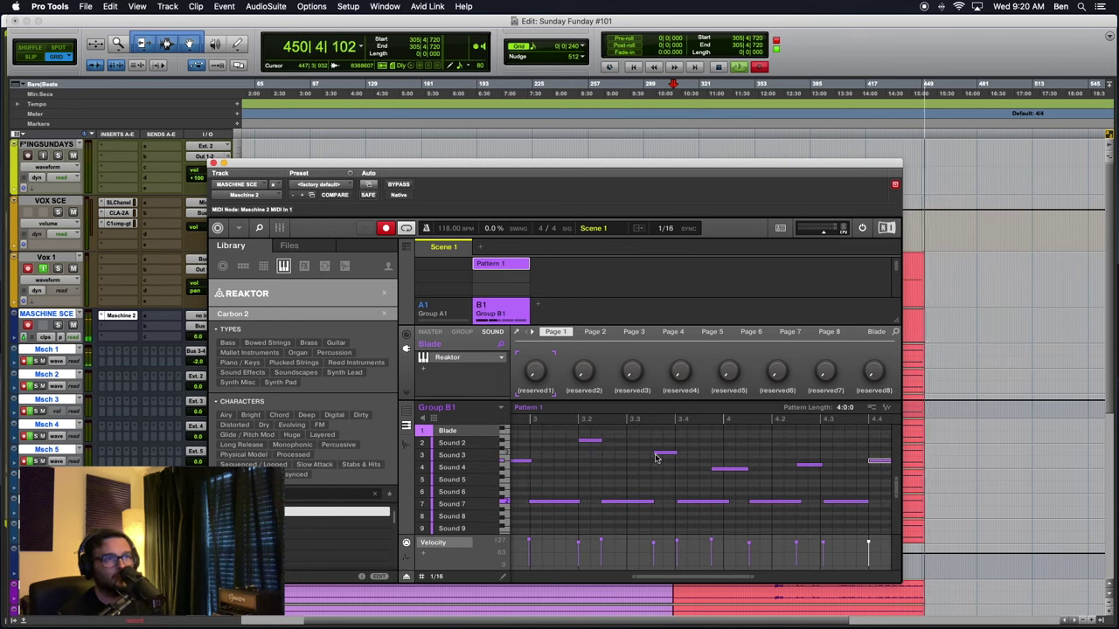
pyautogui.click(660, 455)
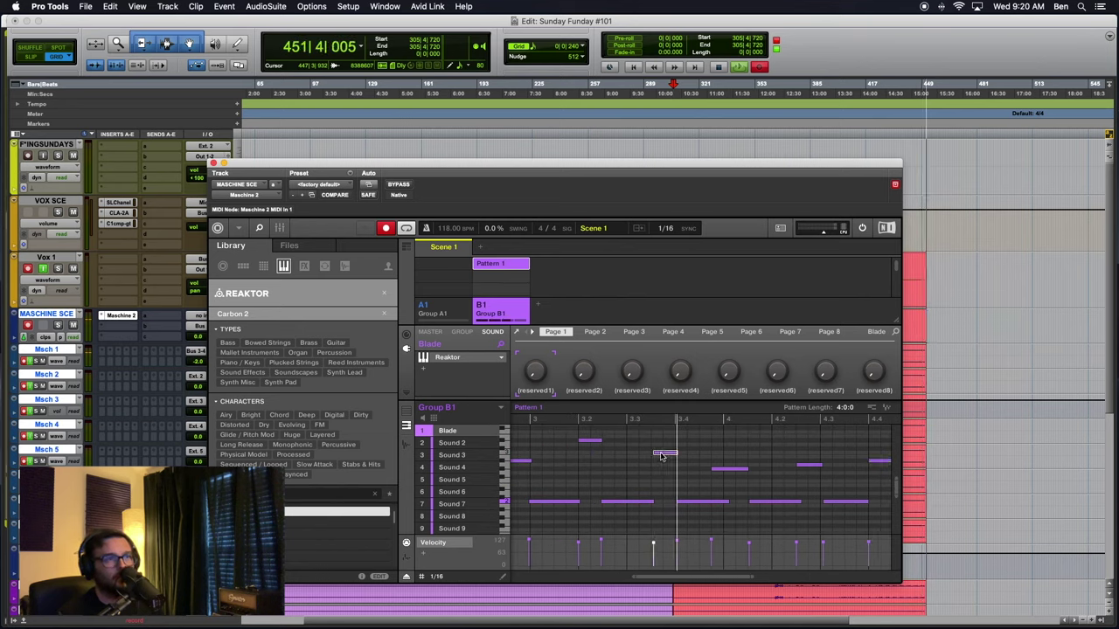
pyautogui.moveTo(656, 453); pyautogui.dragTo(652, 454)
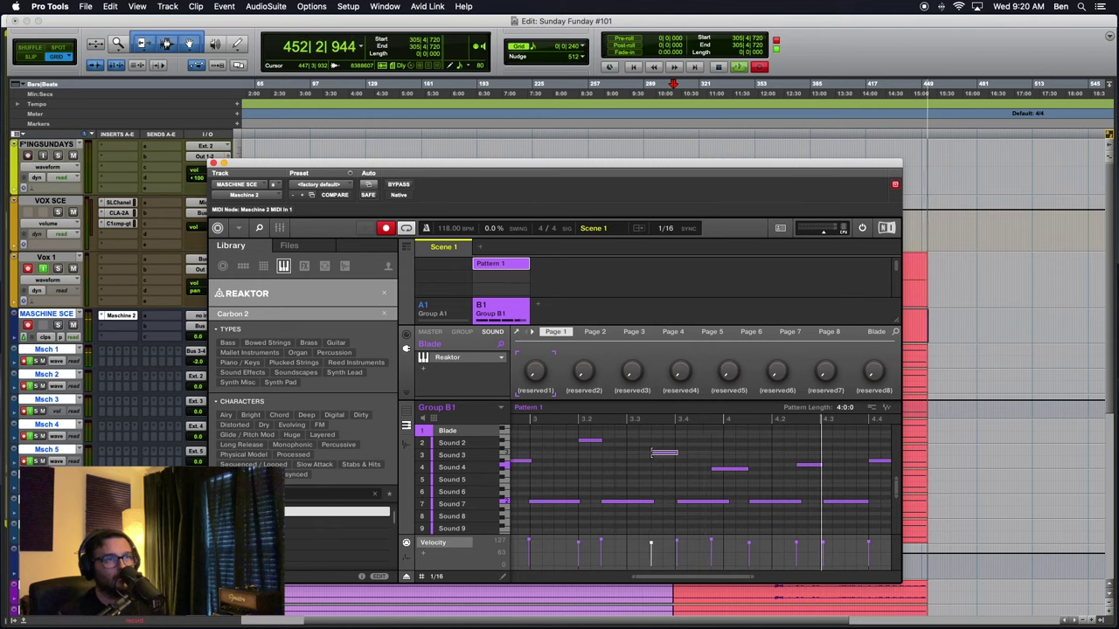
pyautogui.click(714, 472)
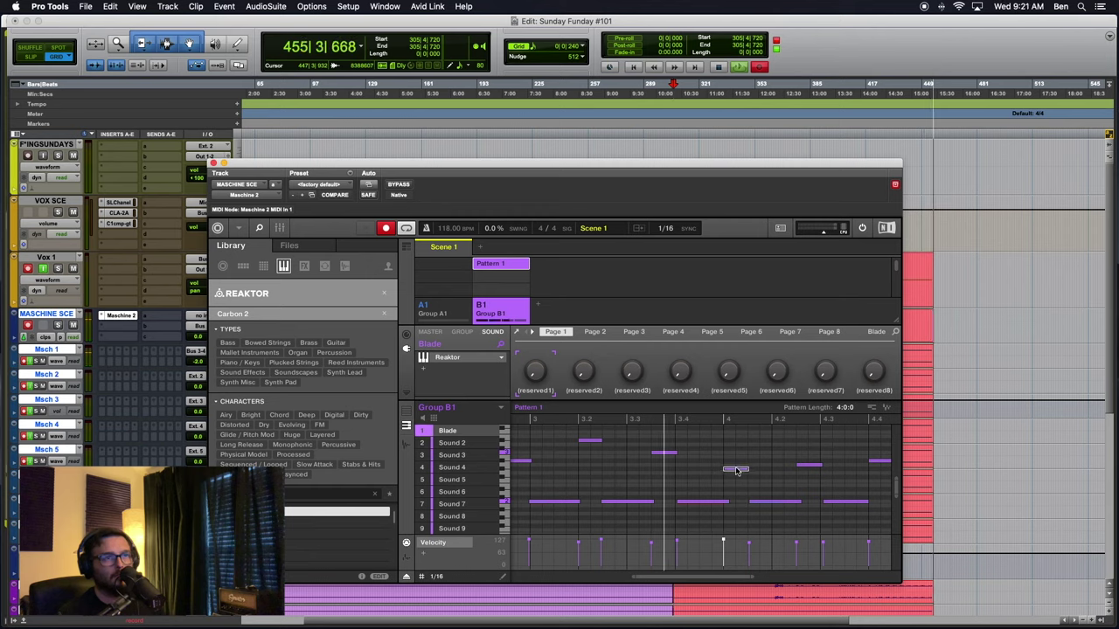
# Pull the starts of the upper notes in bars 2 and 1 of the pattern slightly earlier.
pyautogui.hscroll(-3, 739, 472)
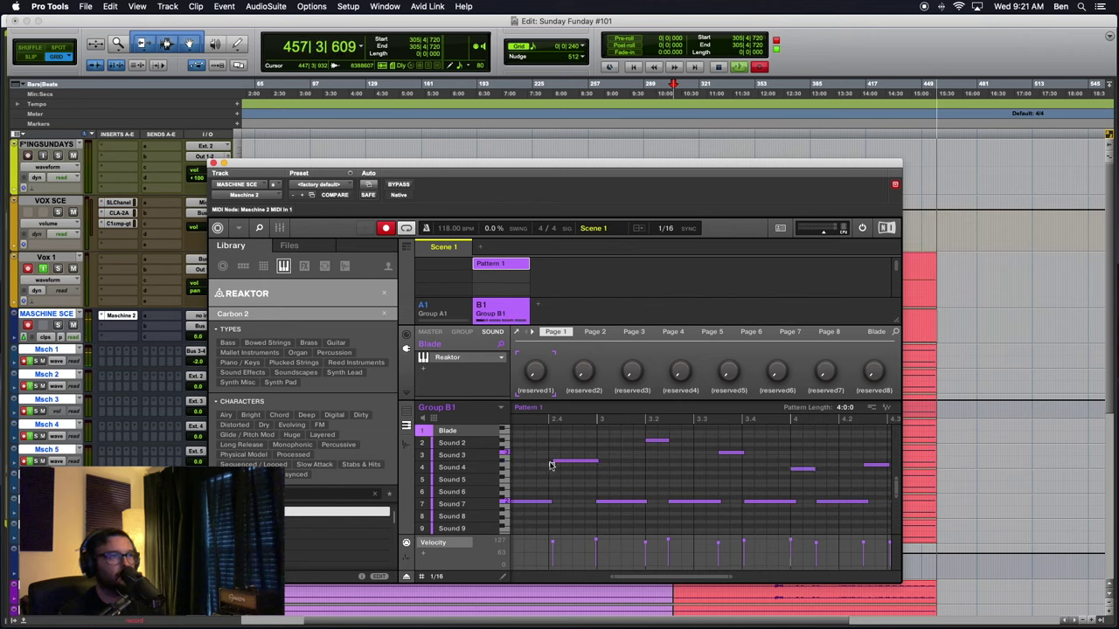
pyautogui.click(557, 463)
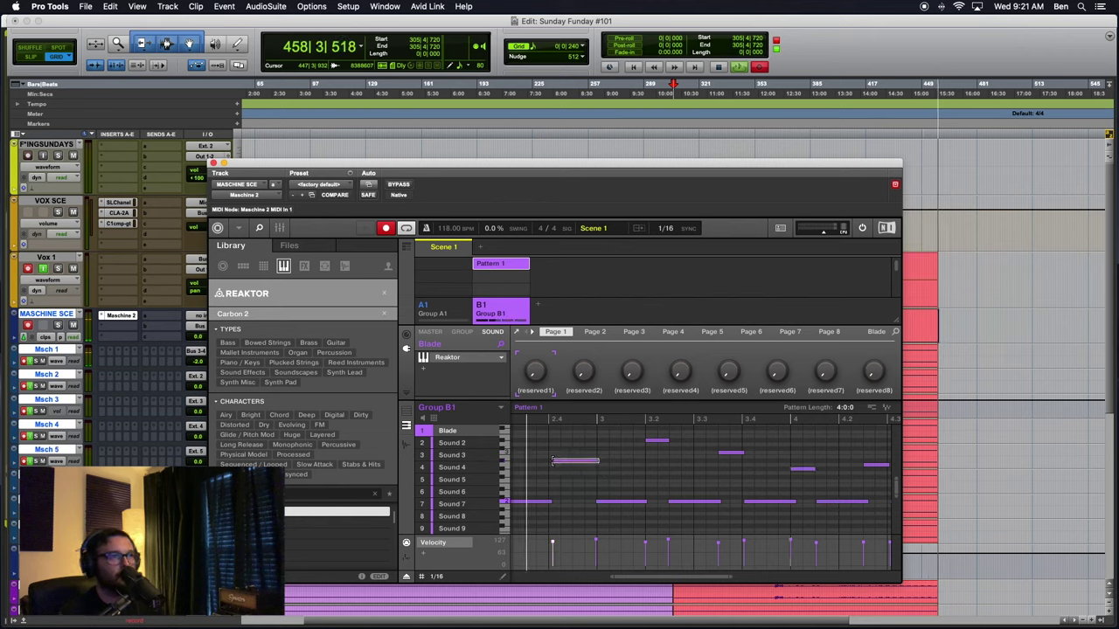
pyautogui.hscroll(-5, 537, 490)
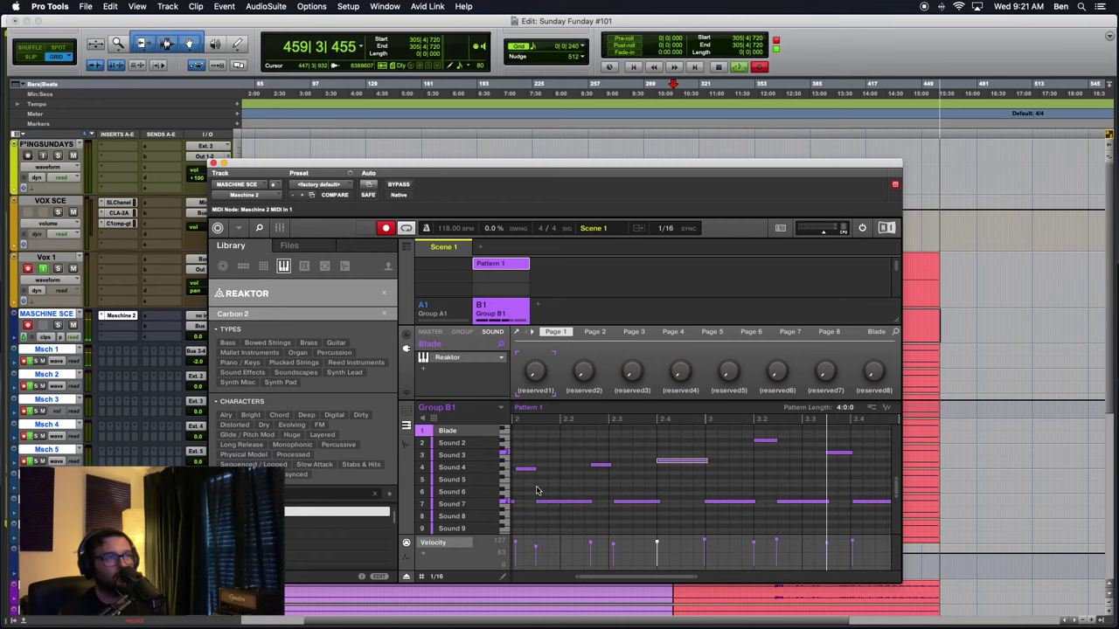
pyautogui.hscroll(-5, 537, 491)
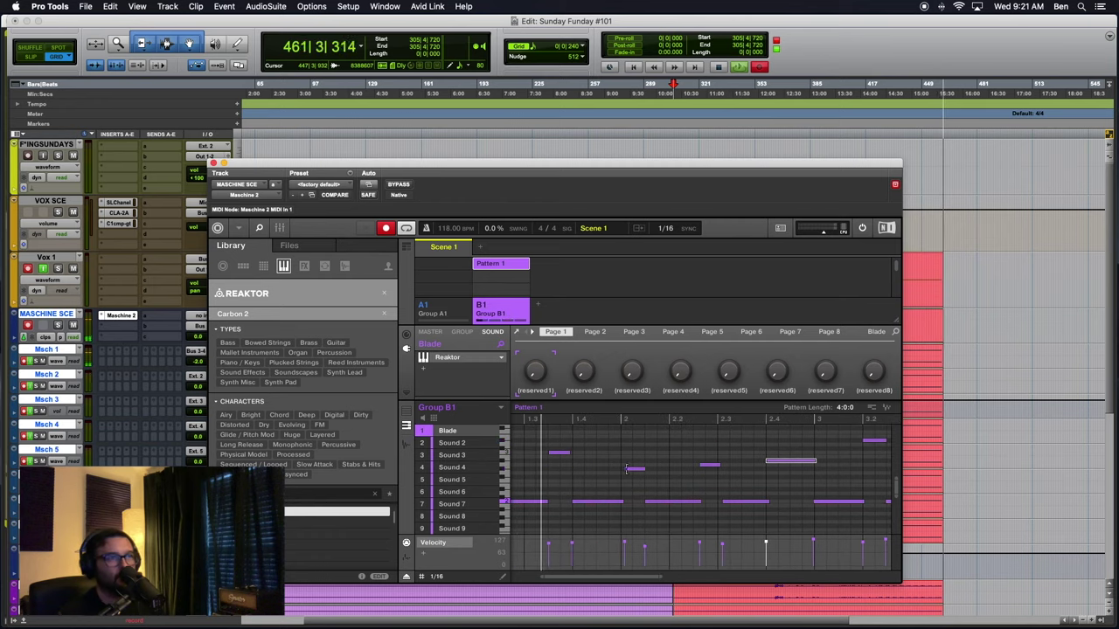
pyautogui.click(630, 469)
pyautogui.moveTo(700, 464); pyautogui.dragTo(694, 465)
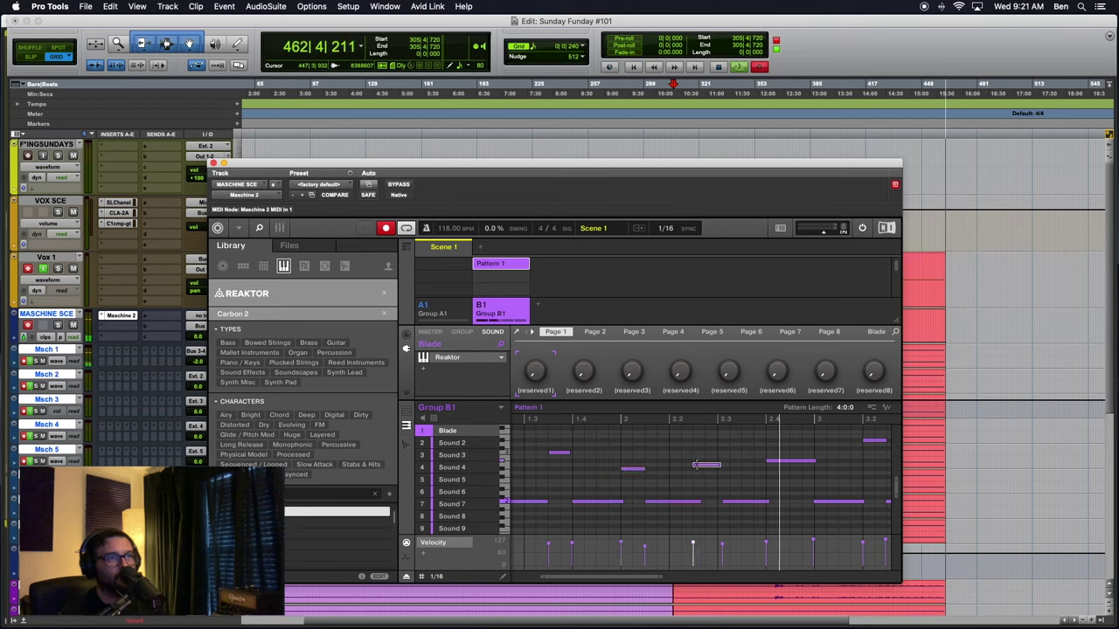
pyautogui.click(552, 452)
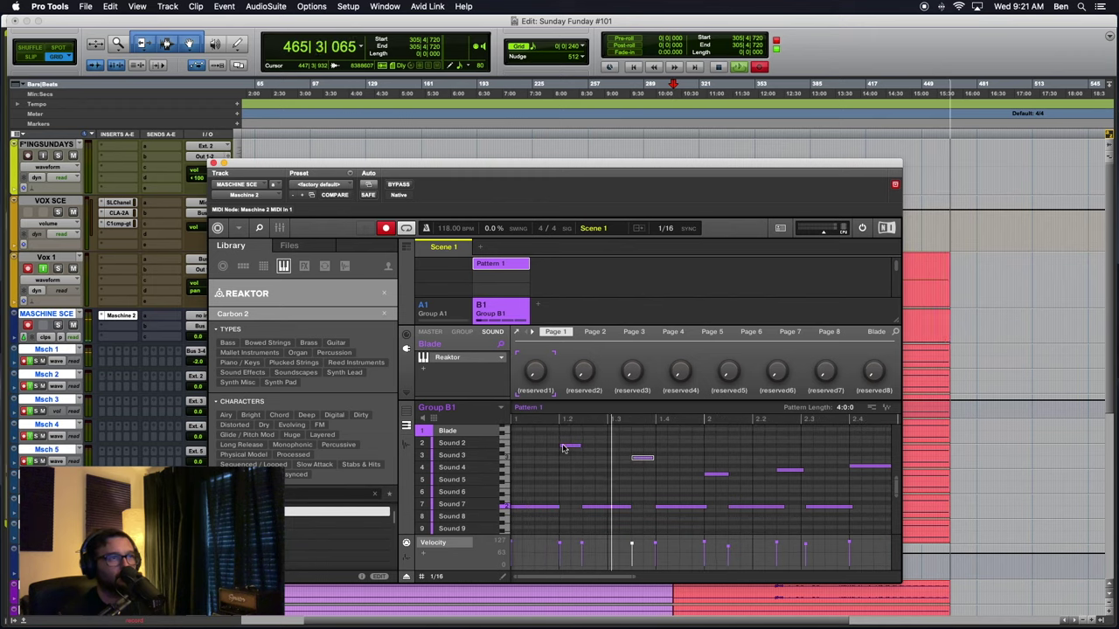
pyautogui.click(564, 448)
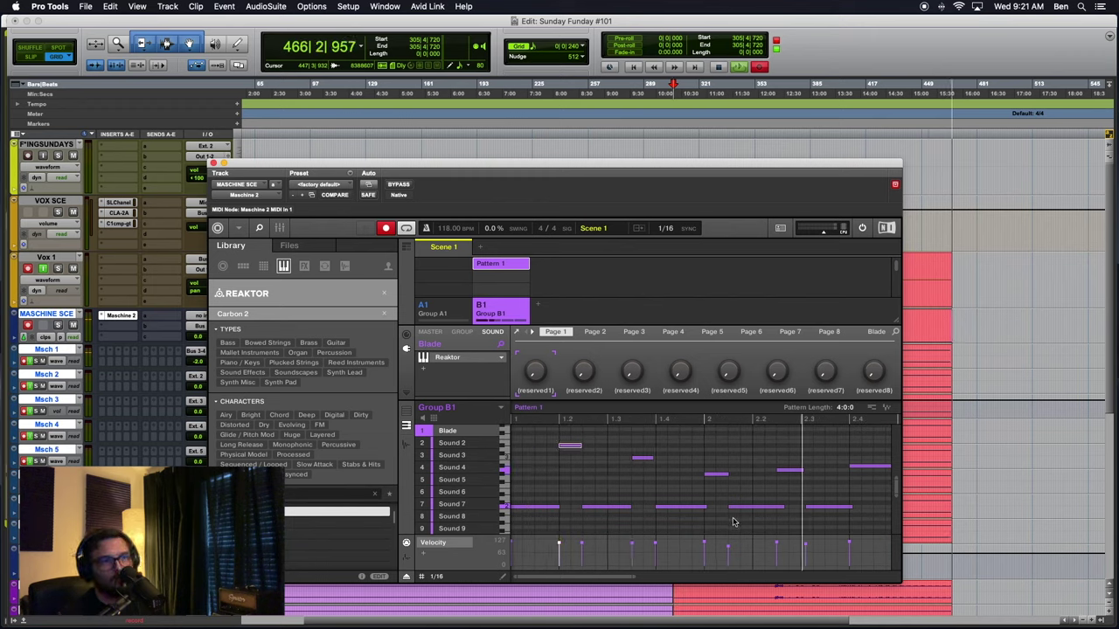
# Adjust note edges in bars 1 and 2: trim the bass note before 2.3, lengthen bar 1's upper notes slightly, and start the 2.3 bass note earlier.
pyautogui.click(780, 507)
pyautogui.scroll(-1, 779, 503)
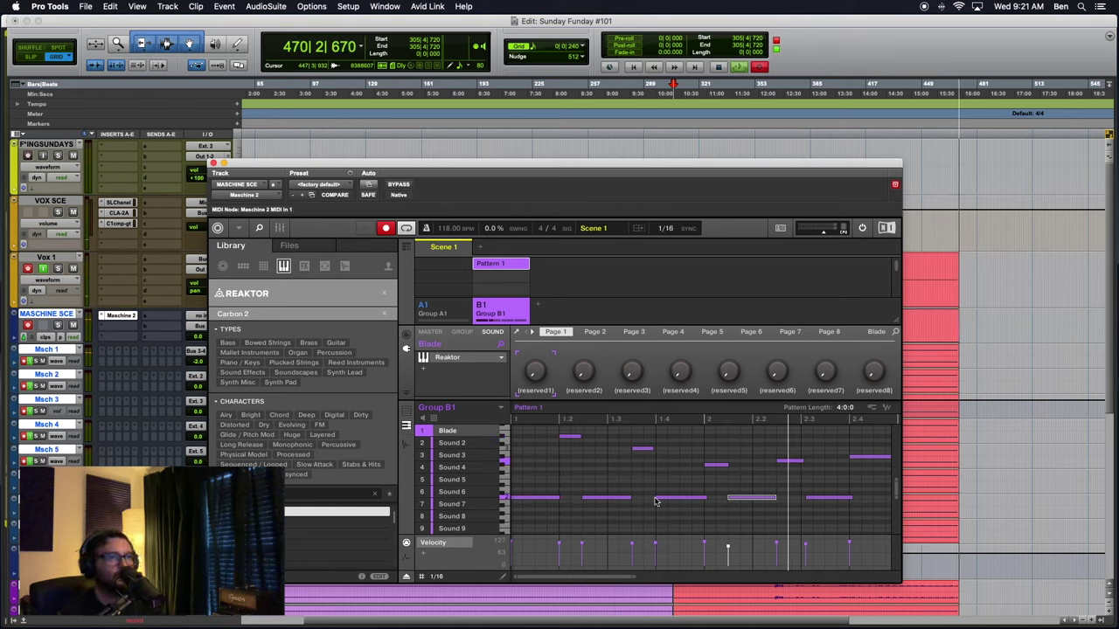
pyautogui.click(645, 449)
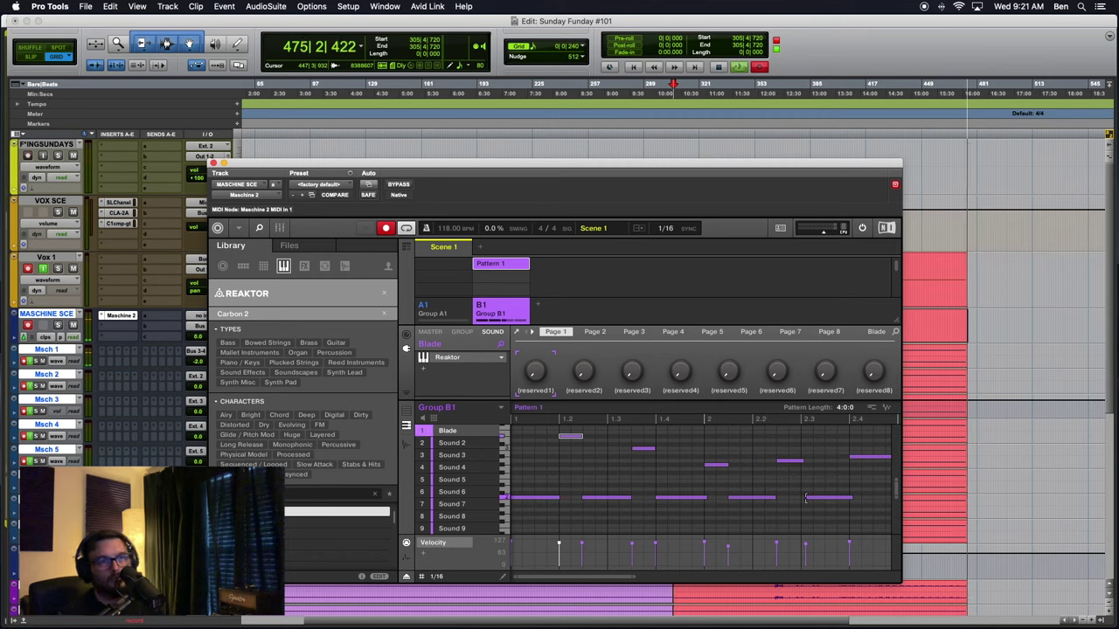
pyautogui.moveTo(806, 498); pyautogui.dragTo(801, 497)
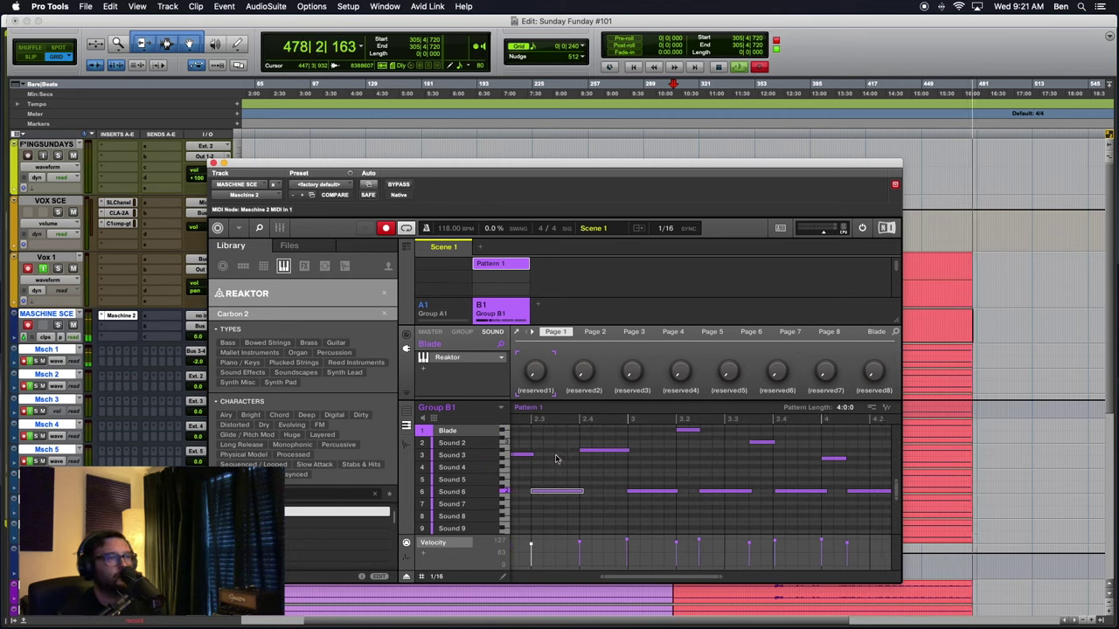
# Try transposing all notes of the Group B1 pattern up an octave.
pyautogui.hscroll(-6, 556, 459)
pyautogui.scroll(2, 556, 458)
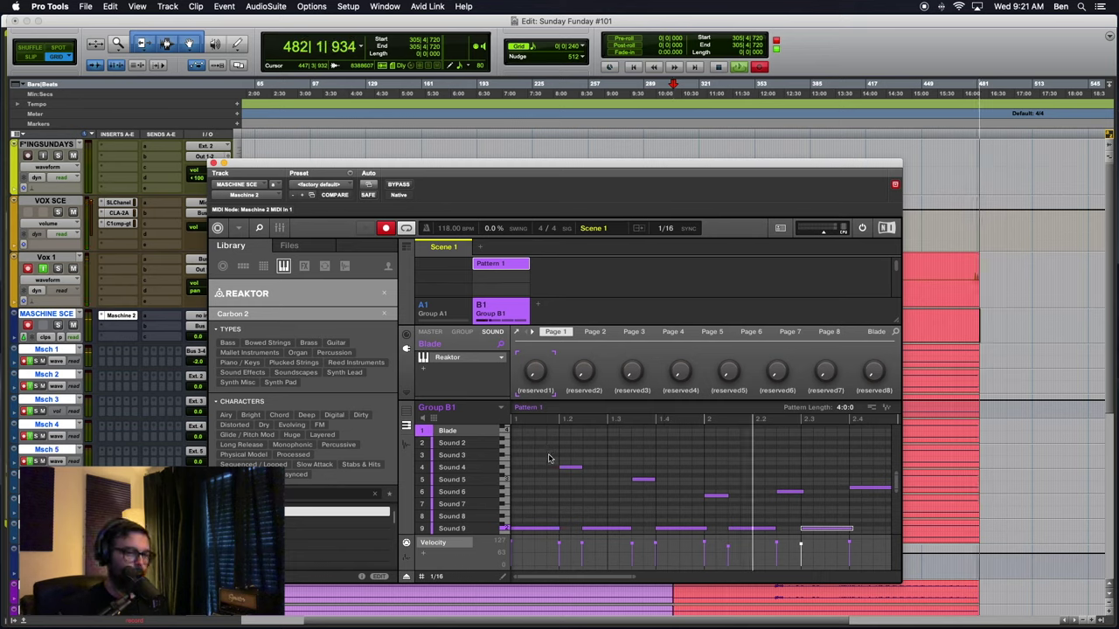
pyautogui.scroll(5, 544, 463)
pyautogui.scroll(-4, 542, 468)
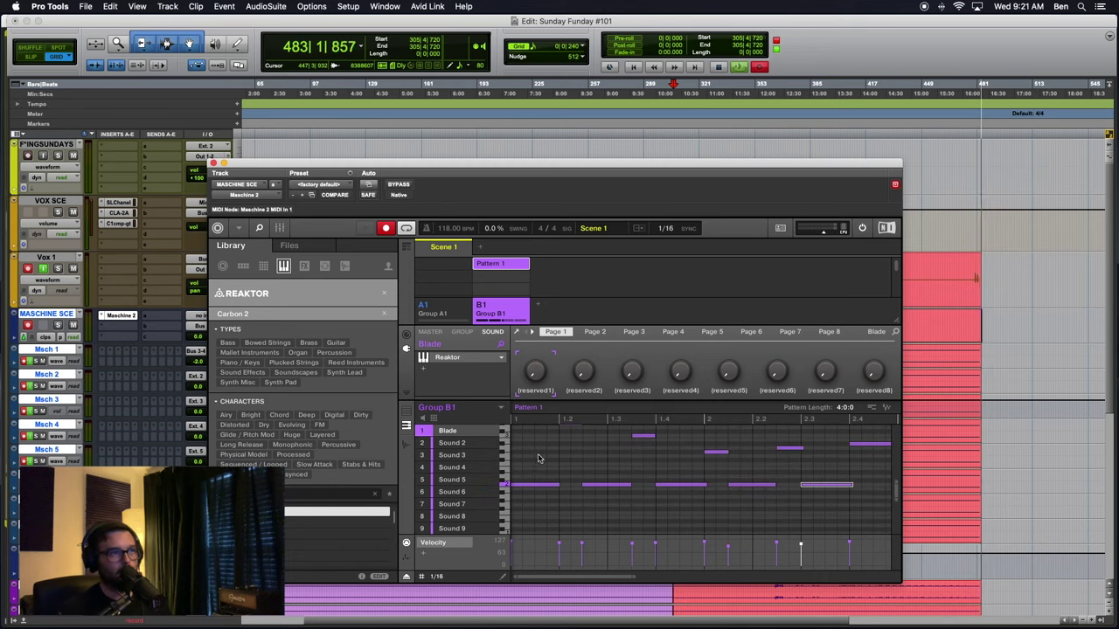
pyautogui.scroll(1, 532, 443)
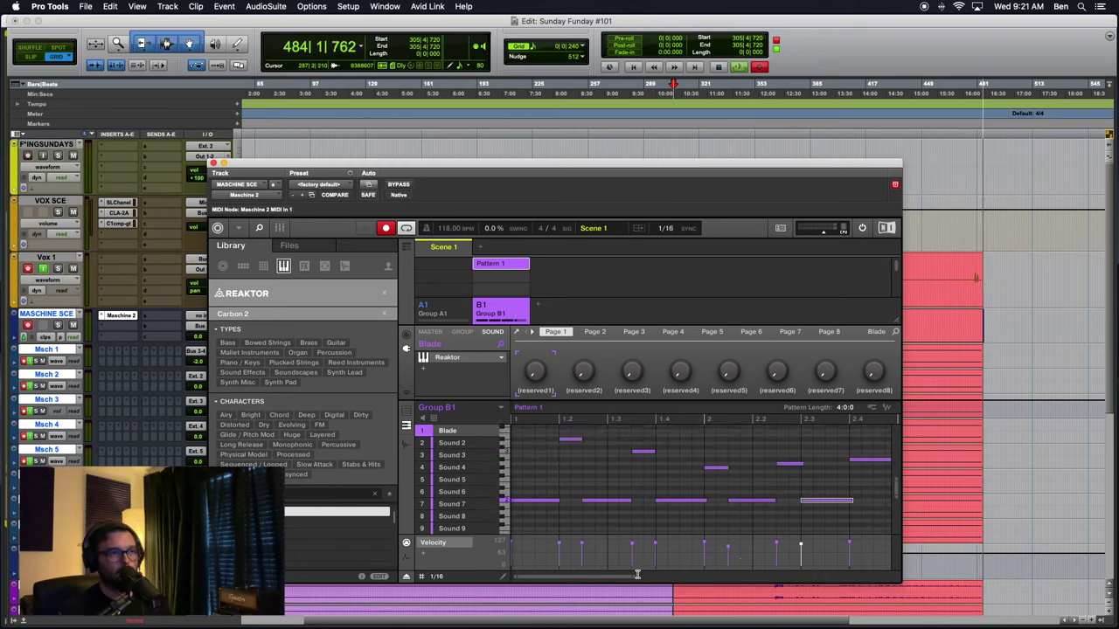
pyautogui.moveTo(635, 575); pyautogui.dragTo(848, 579)
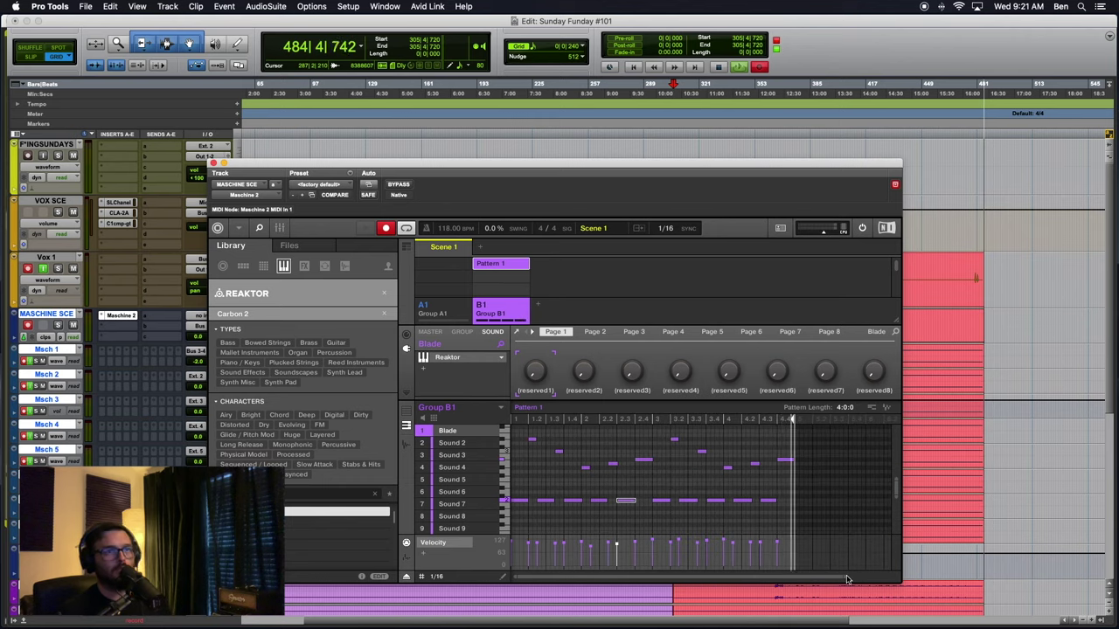
pyautogui.click(810, 526)
pyautogui.moveTo(833, 521); pyautogui.dragTo(424, 429)
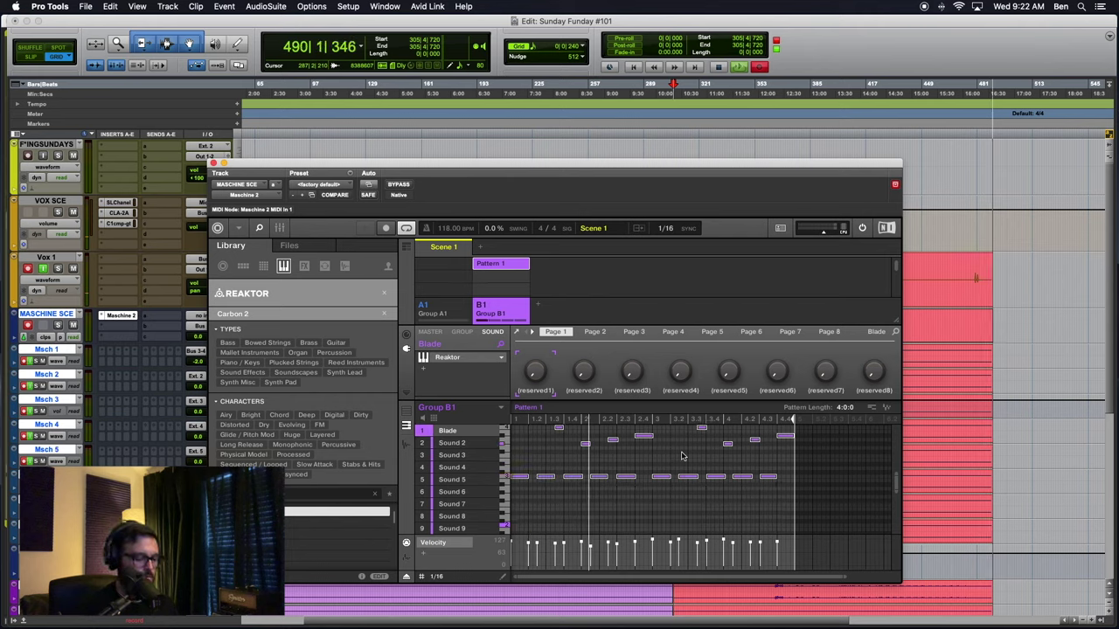
pyautogui.press('Up')
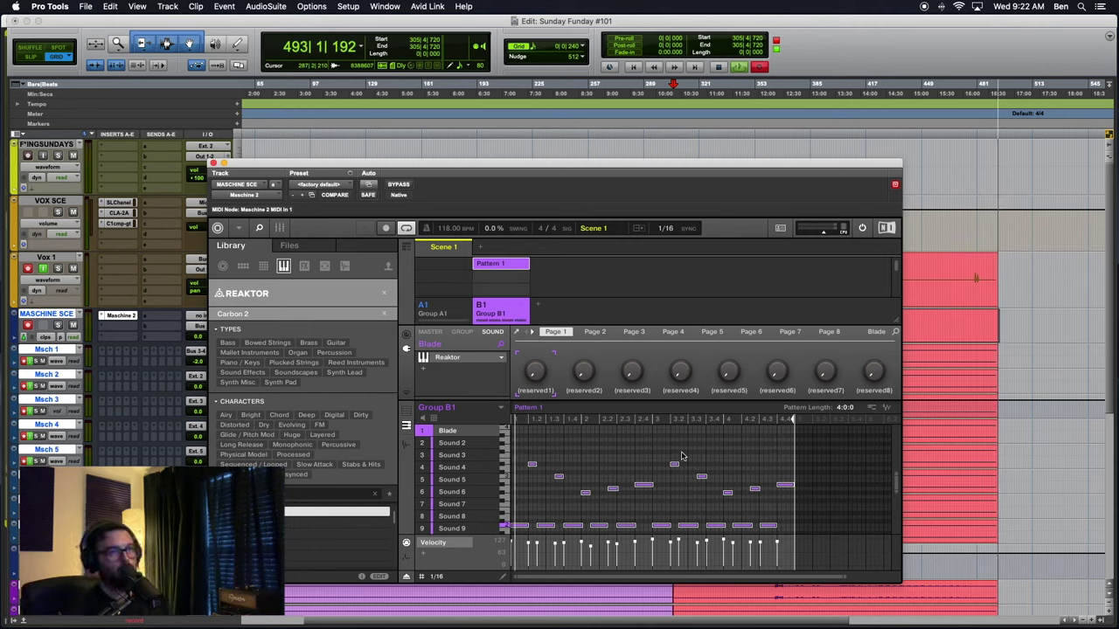
pyautogui.click(583, 472)
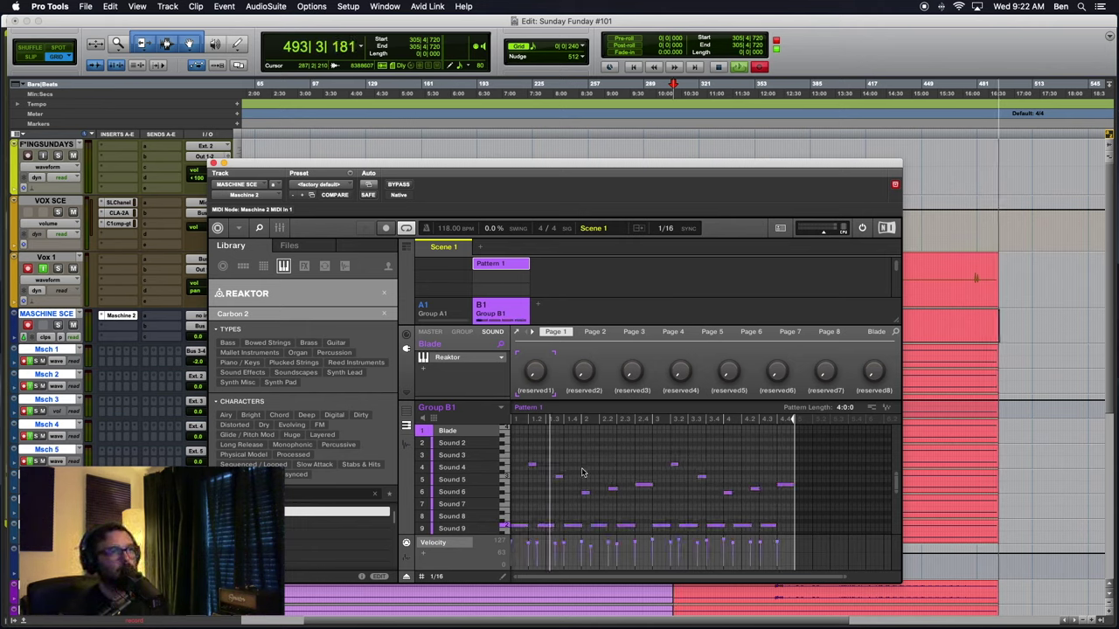
# Create an empty pattern for Group A1 and filter the group library to Kits of the Vinyl Kit type.
pyautogui.click(459, 272)
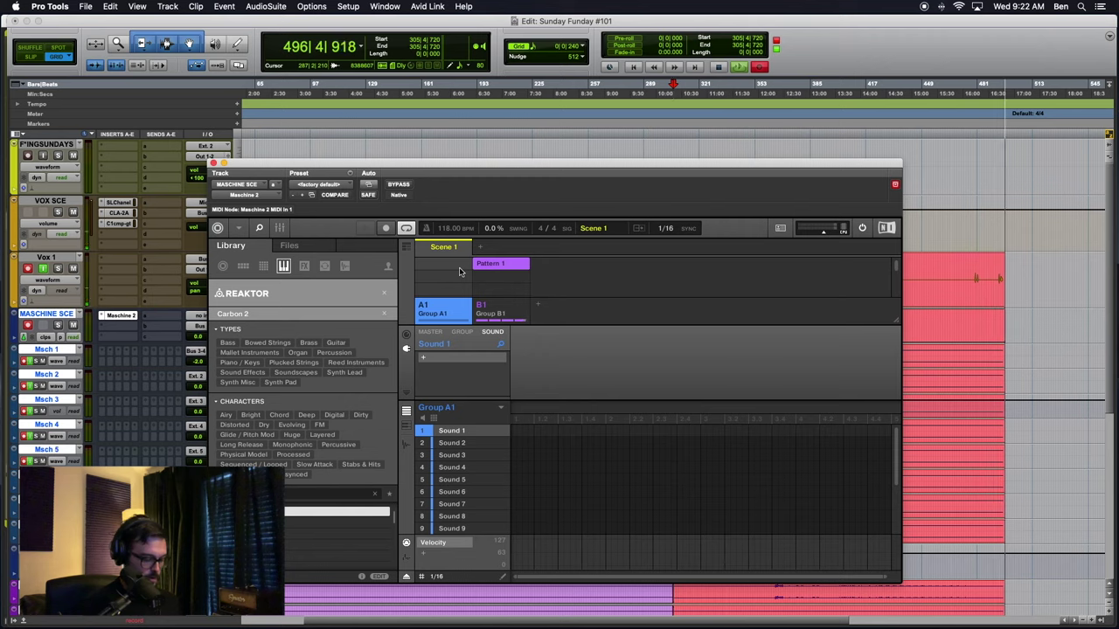
pyautogui.click(459, 271)
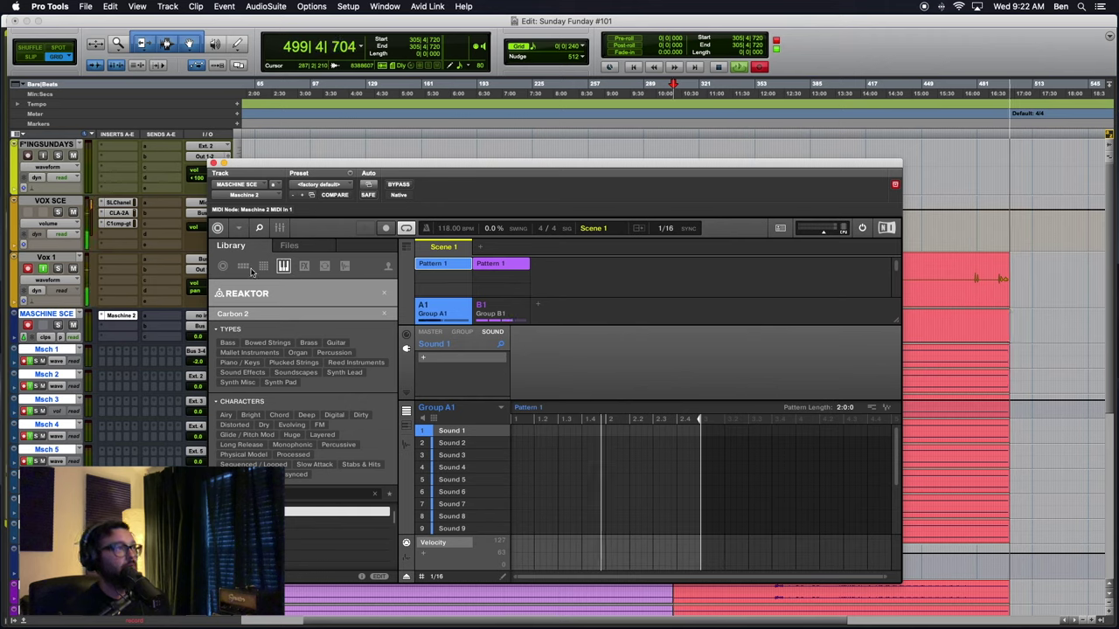
pyautogui.click(244, 267)
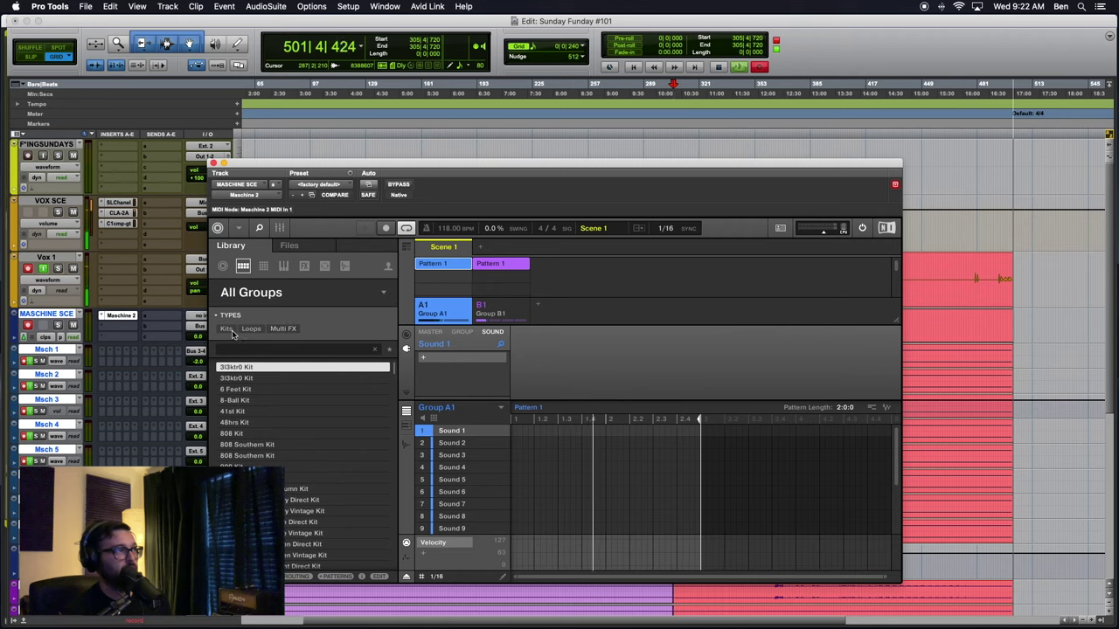
pyautogui.click(229, 331)
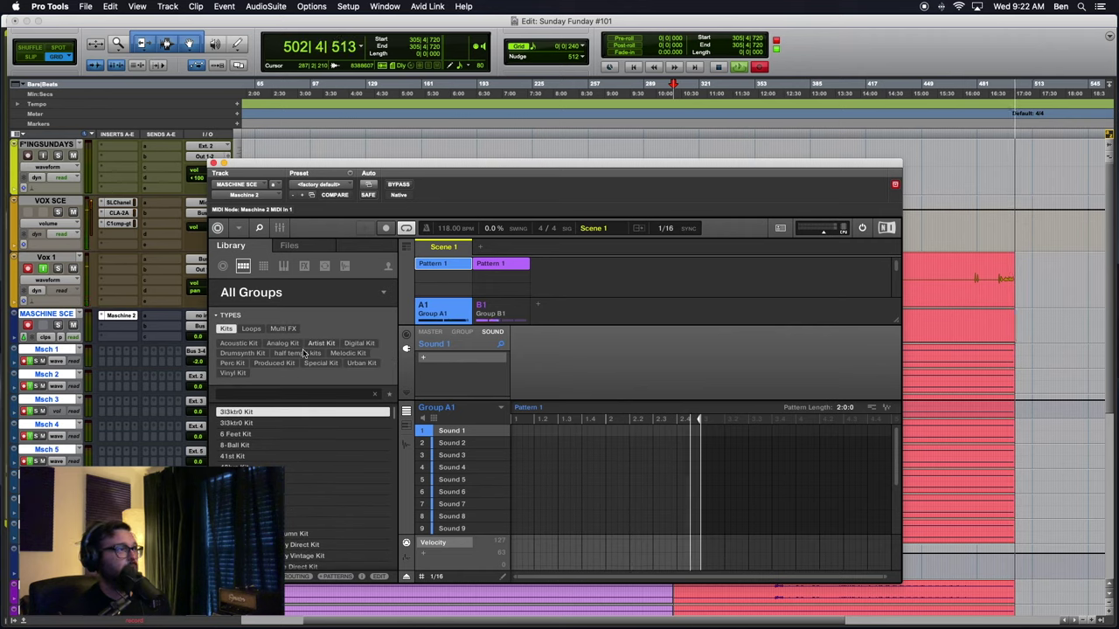
pyautogui.click(233, 375)
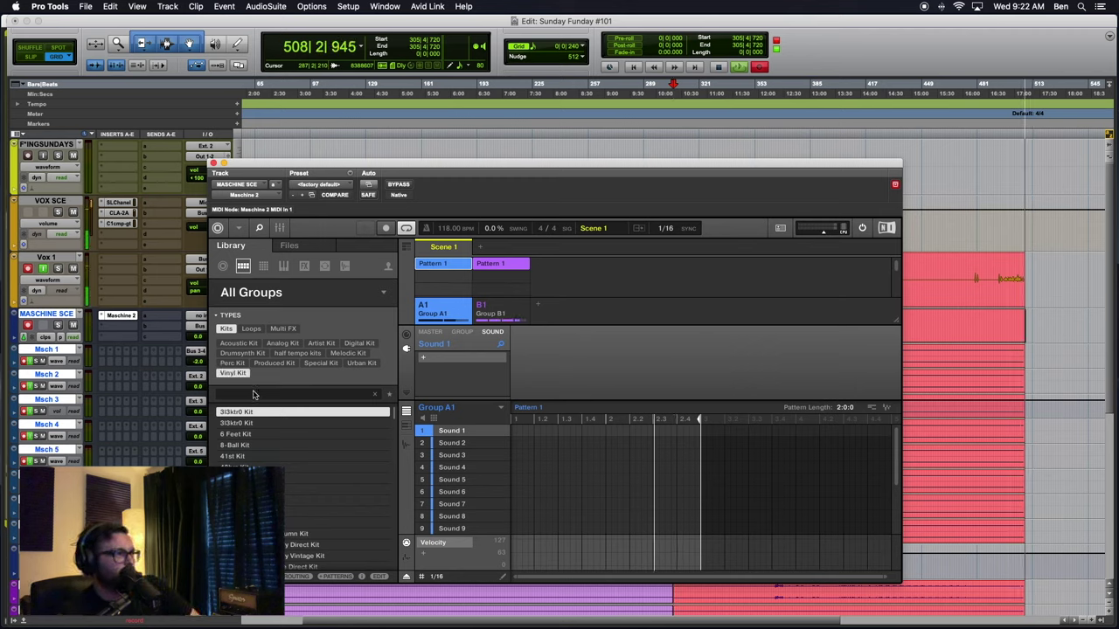
# Try out the Cracked Kit and the Crackles Kit in Group A1.
pyautogui.click(241, 425)
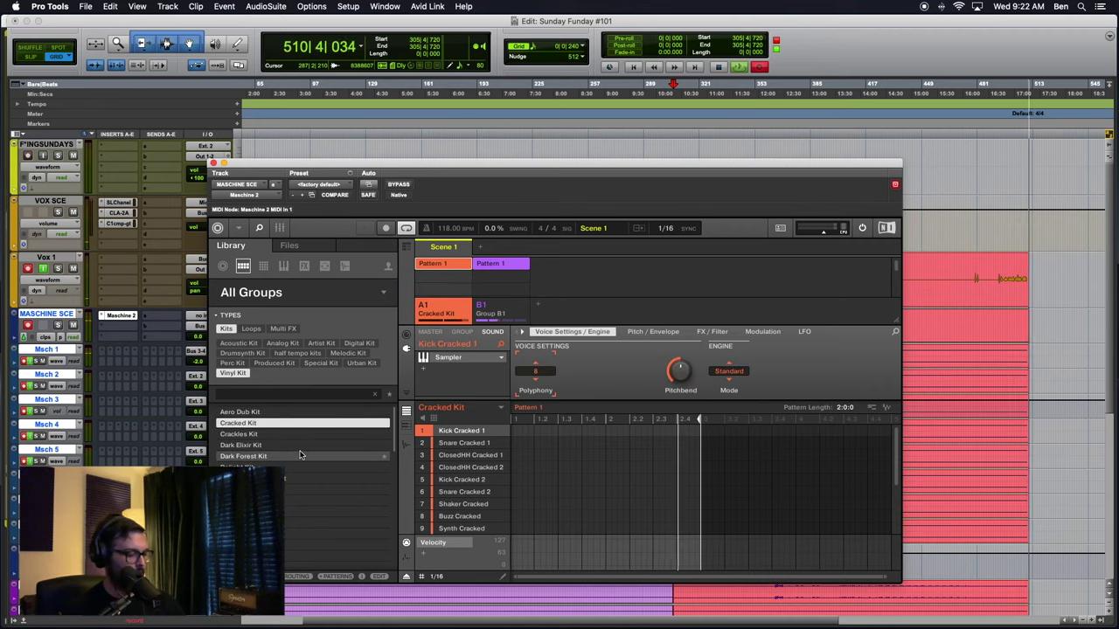
pyautogui.click(253, 436)
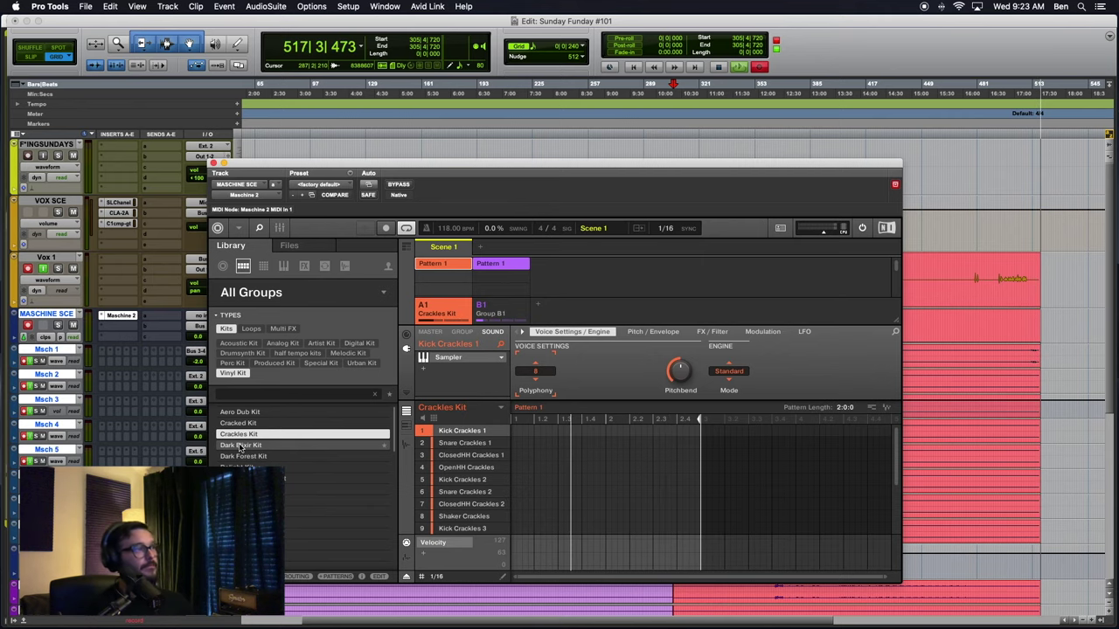
# Browse further through the vinyl kits and load the IrieMun Kit into Group A1.
pyautogui.press('Down')
pyautogui.press('Down')
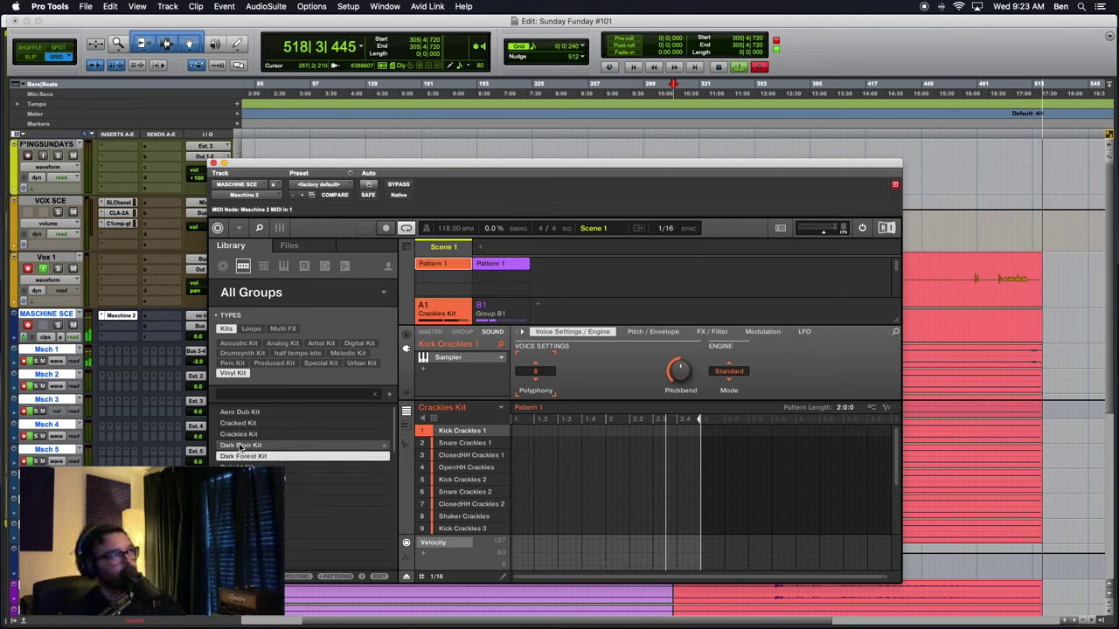
pyautogui.press('Down')
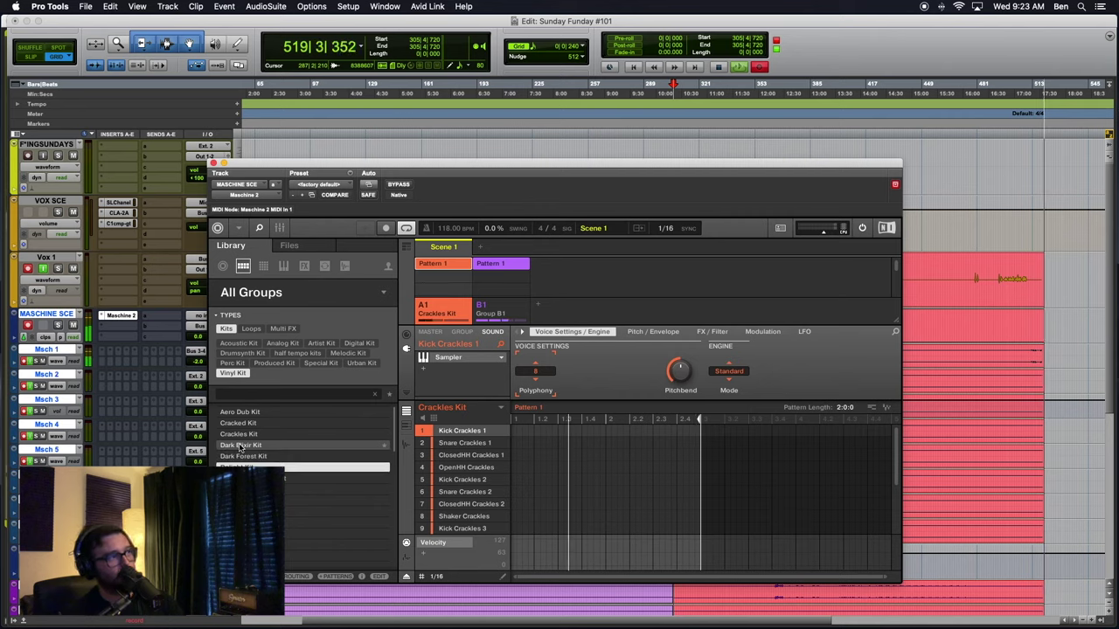
pyautogui.press('Down')
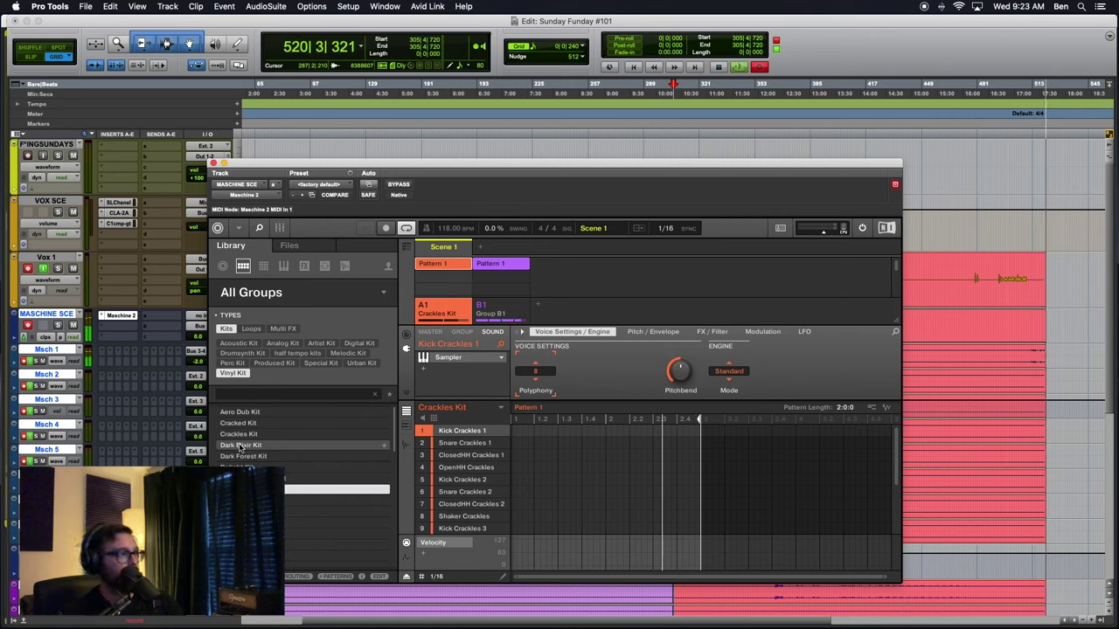
pyautogui.press('Down')
pyautogui.press('Down')
pyautogui.press('Down')
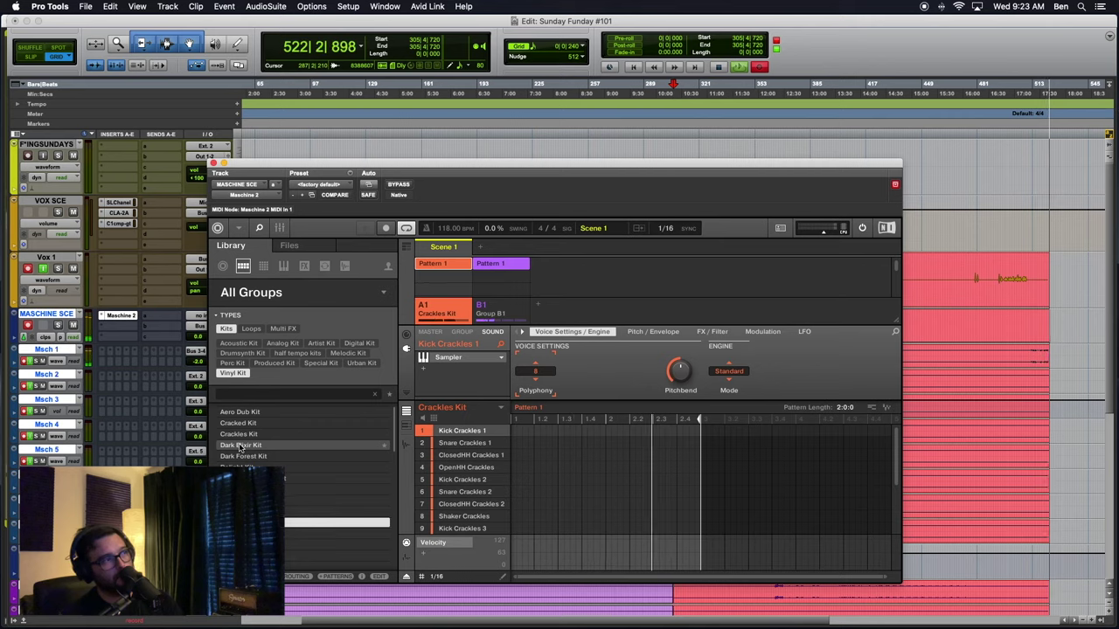
pyautogui.press('Down')
pyautogui.press('Down')
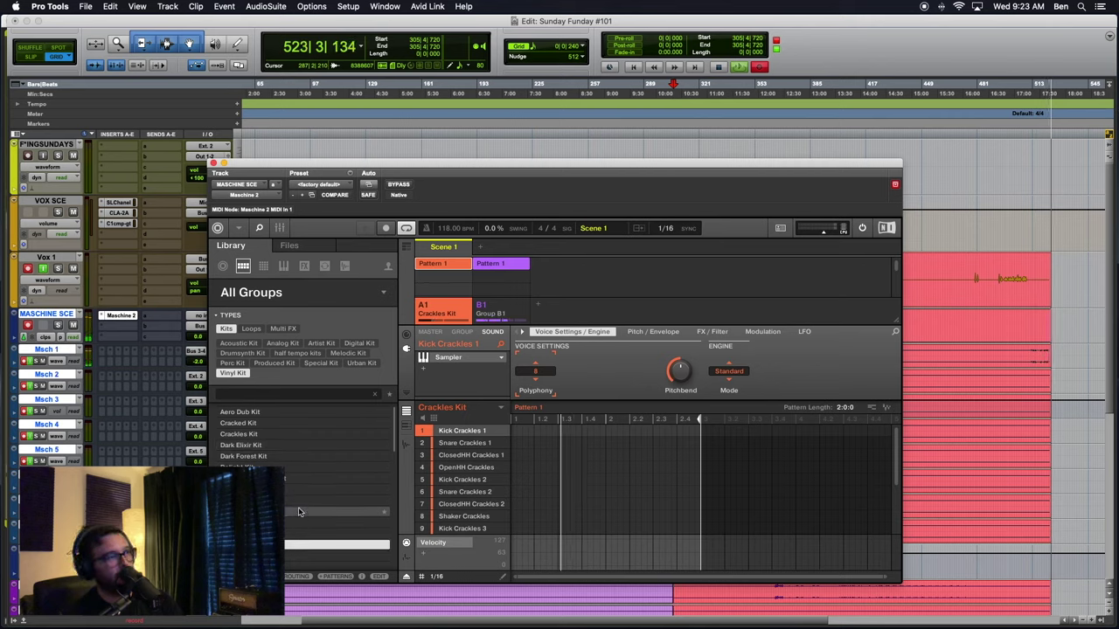
pyautogui.scroll(-5, 300, 512)
pyautogui.press('Down')
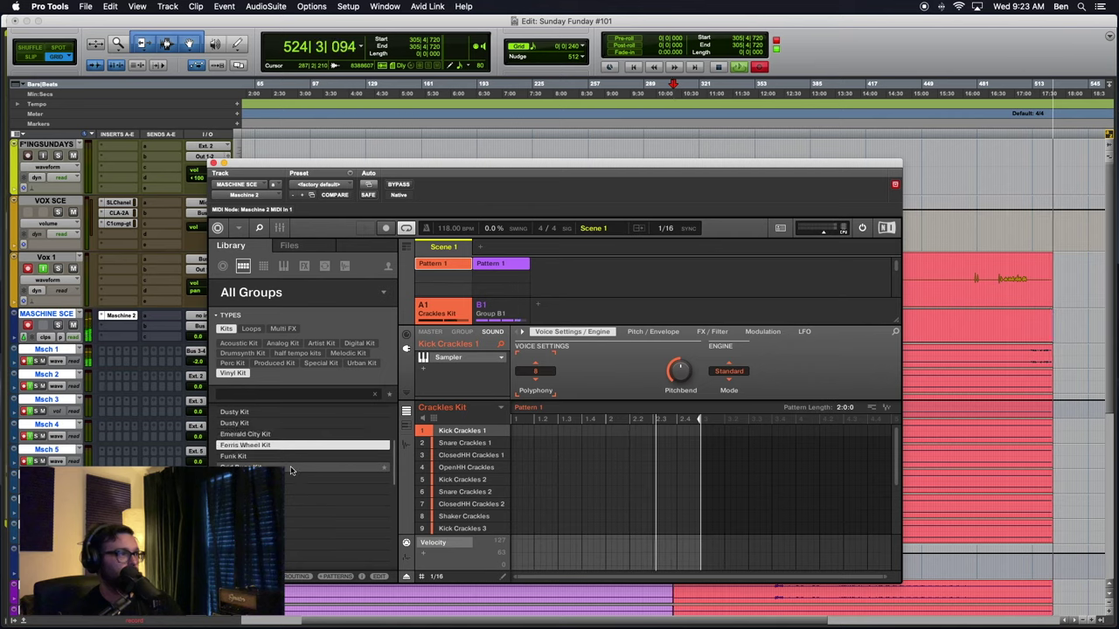
pyautogui.press('Down')
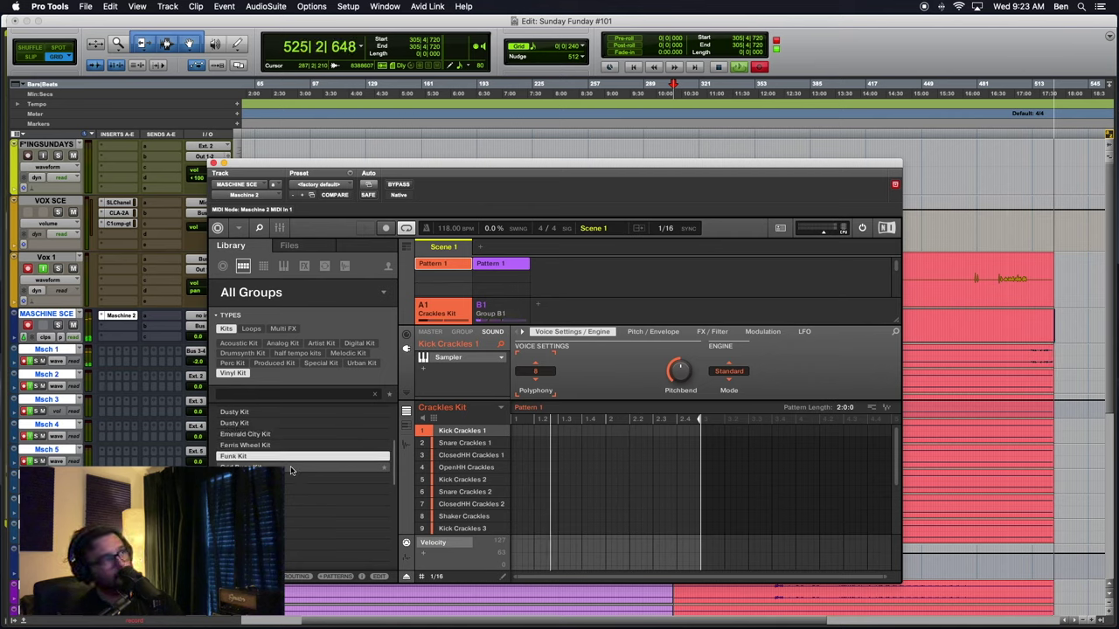
pyautogui.press('Down')
pyautogui.press('Down')
pyautogui.press('Down')
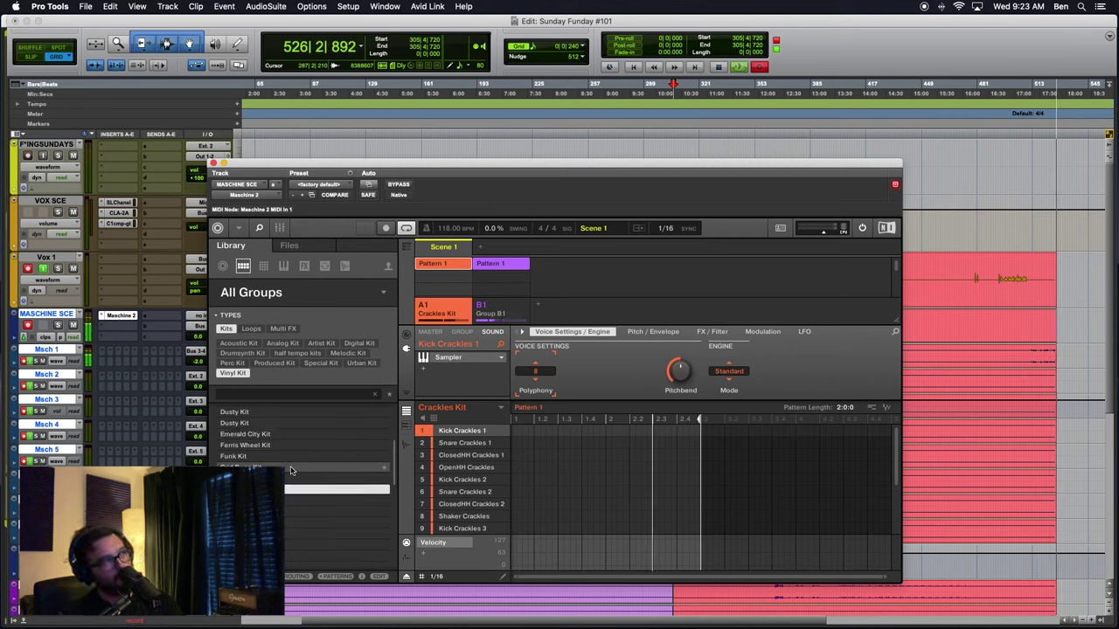
pyautogui.press('Down')
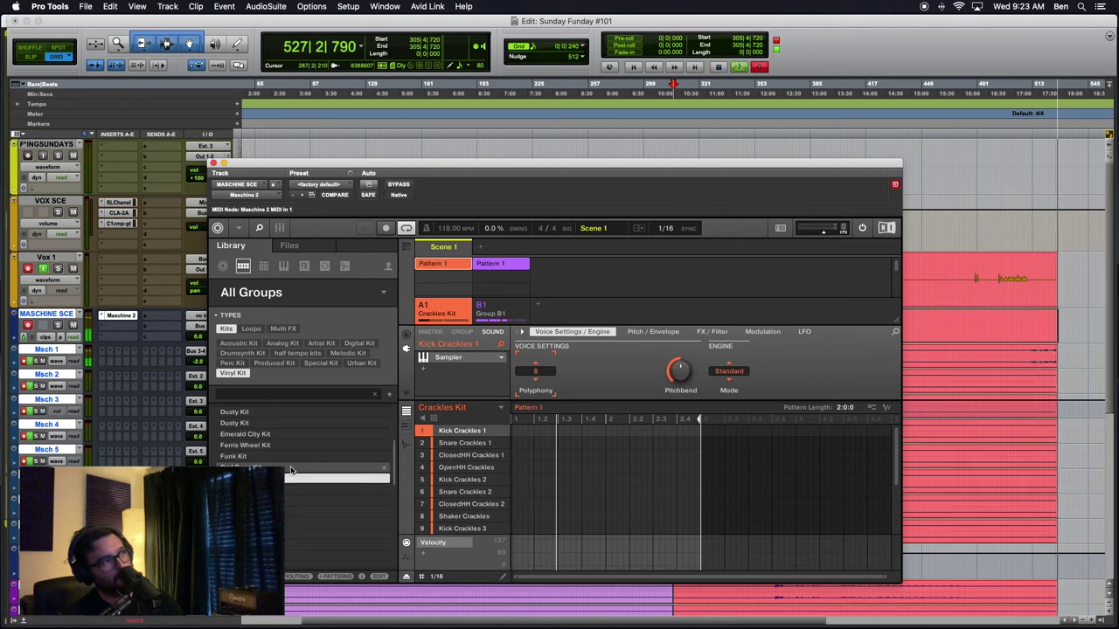
pyautogui.press('Up')
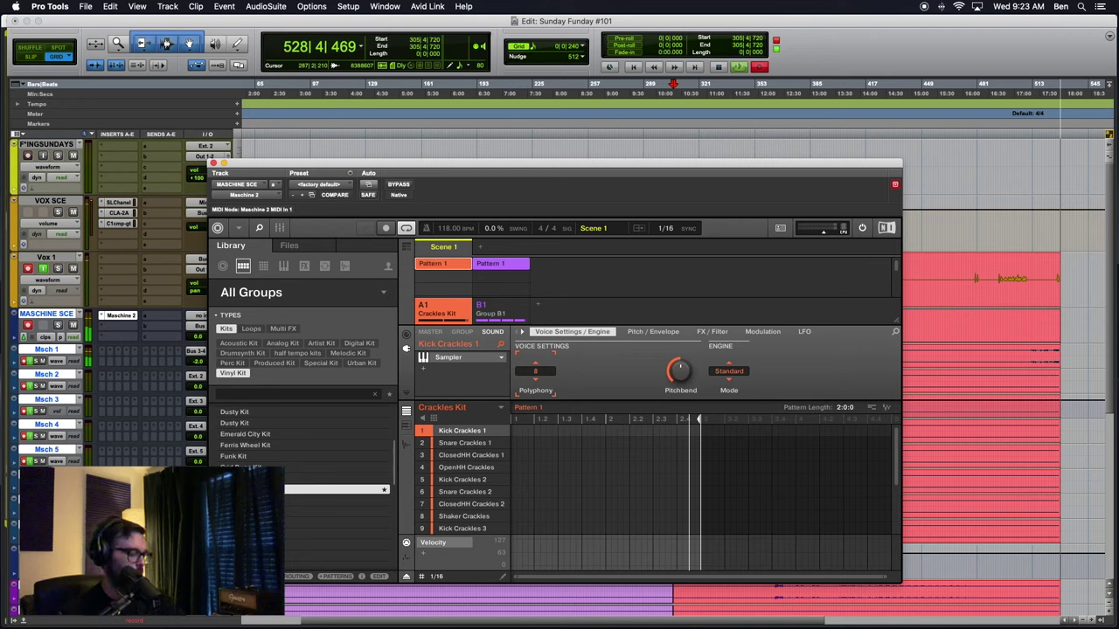
pyautogui.press('Return')
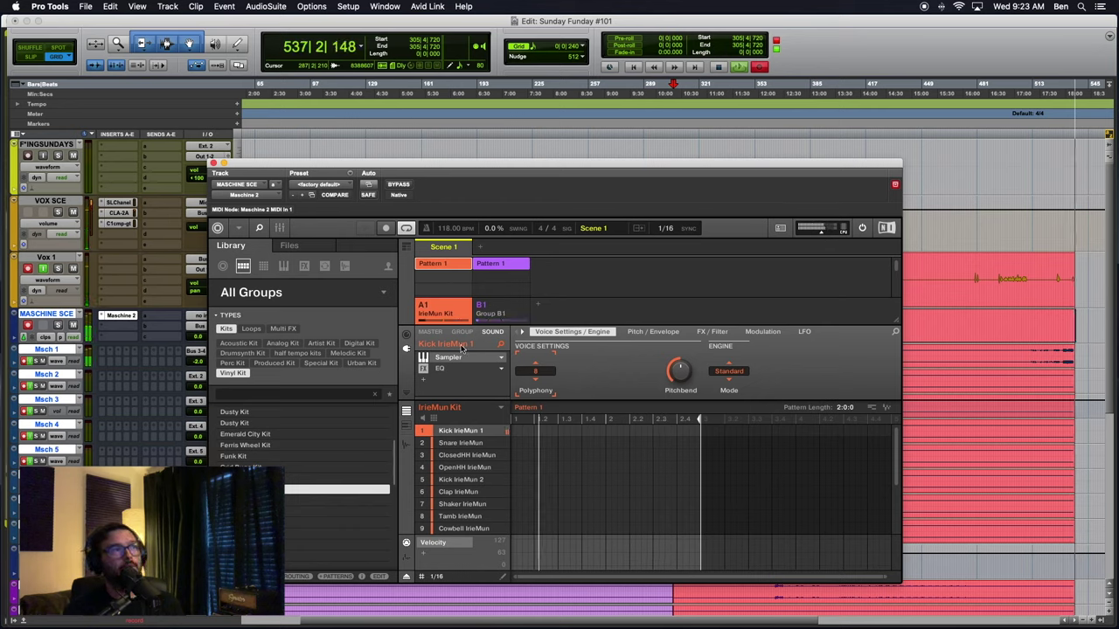
# Change the colour of the IrieMun Kit group to blue.
pyautogui.rightClick(461, 306)
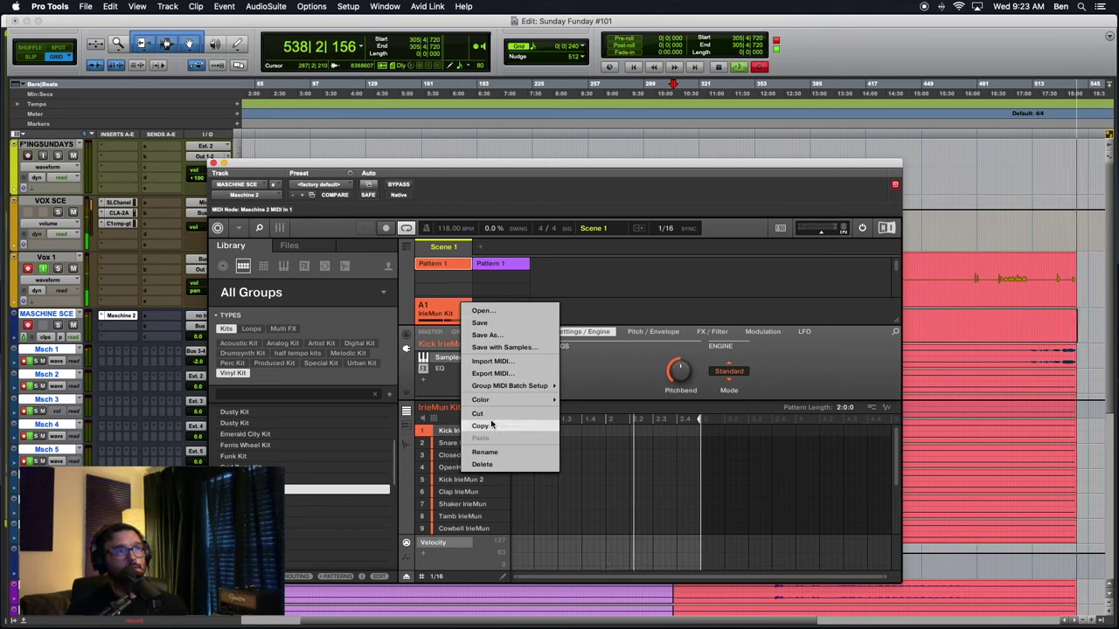
pyautogui.moveTo(503, 399)
pyautogui.click(595, 450)
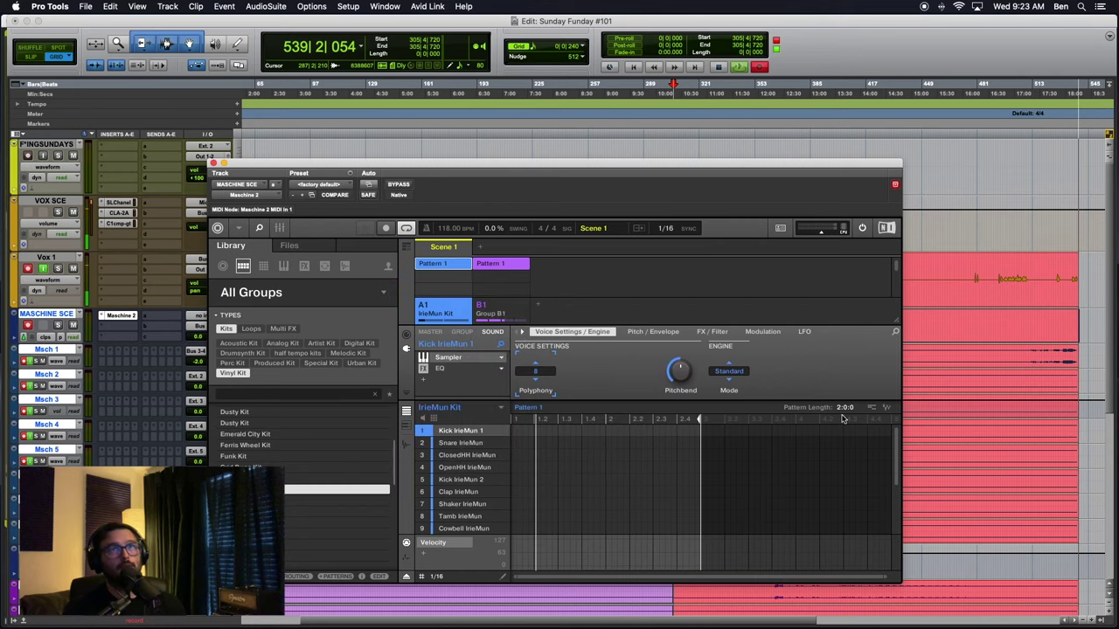
# Route the Snare IrieMun sound's audio output to Ext. 2.
pyautogui.press('r')
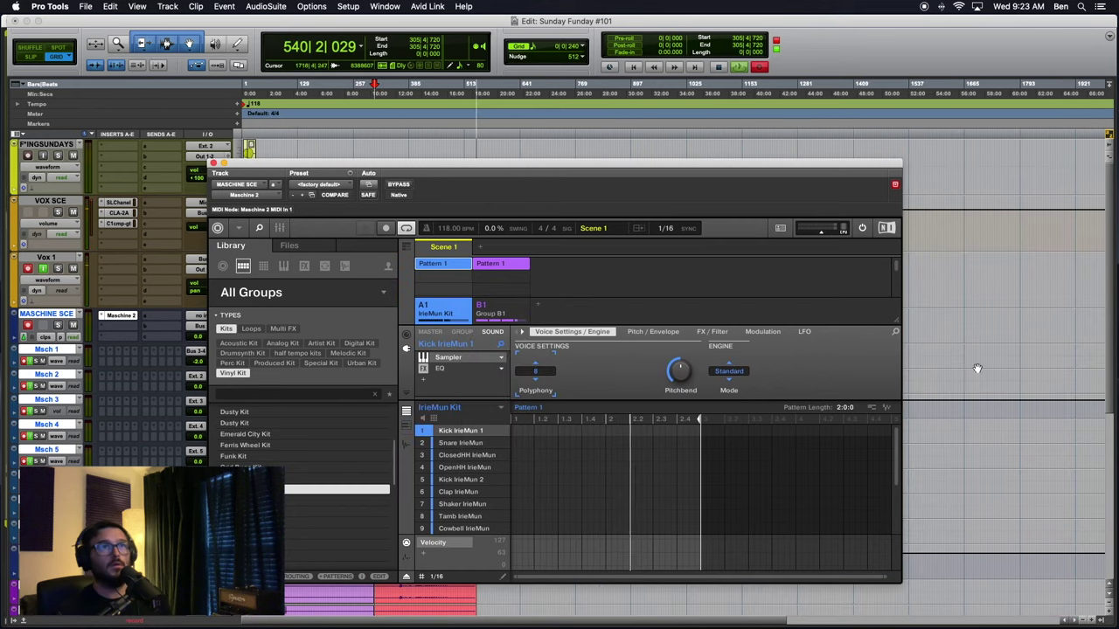
pyautogui.click(463, 332)
pyautogui.click(493, 332)
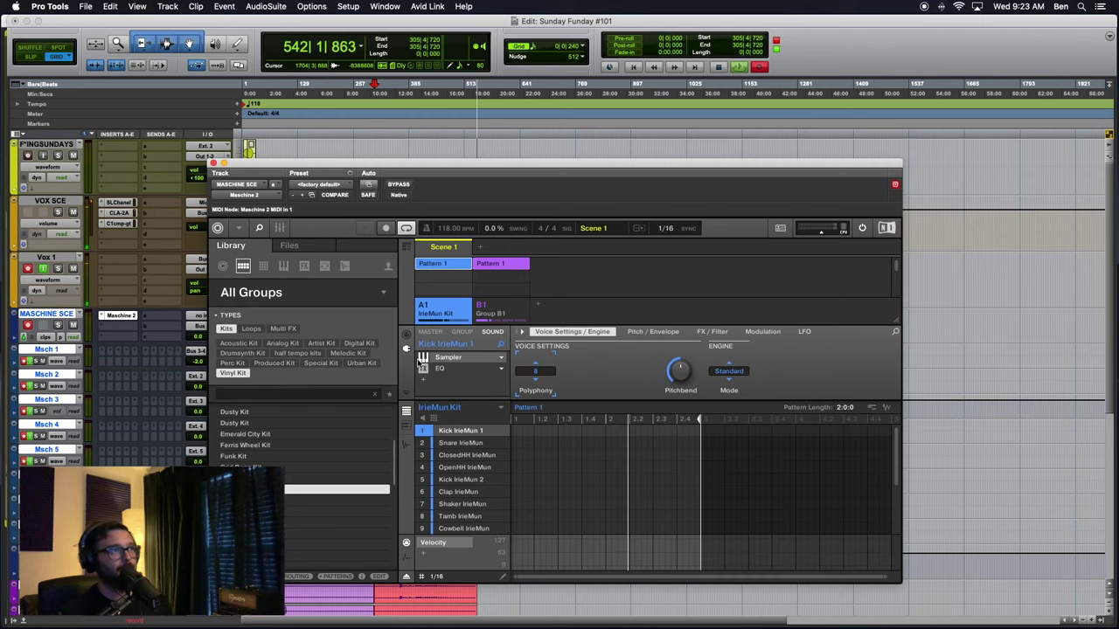
pyautogui.click(407, 337)
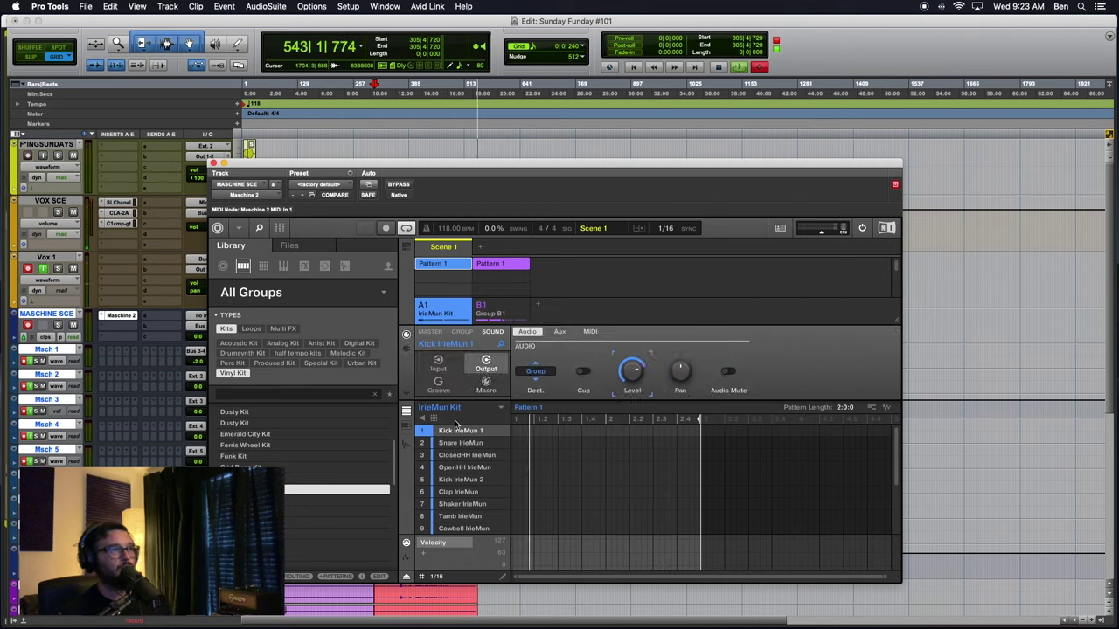
pyautogui.click(460, 443)
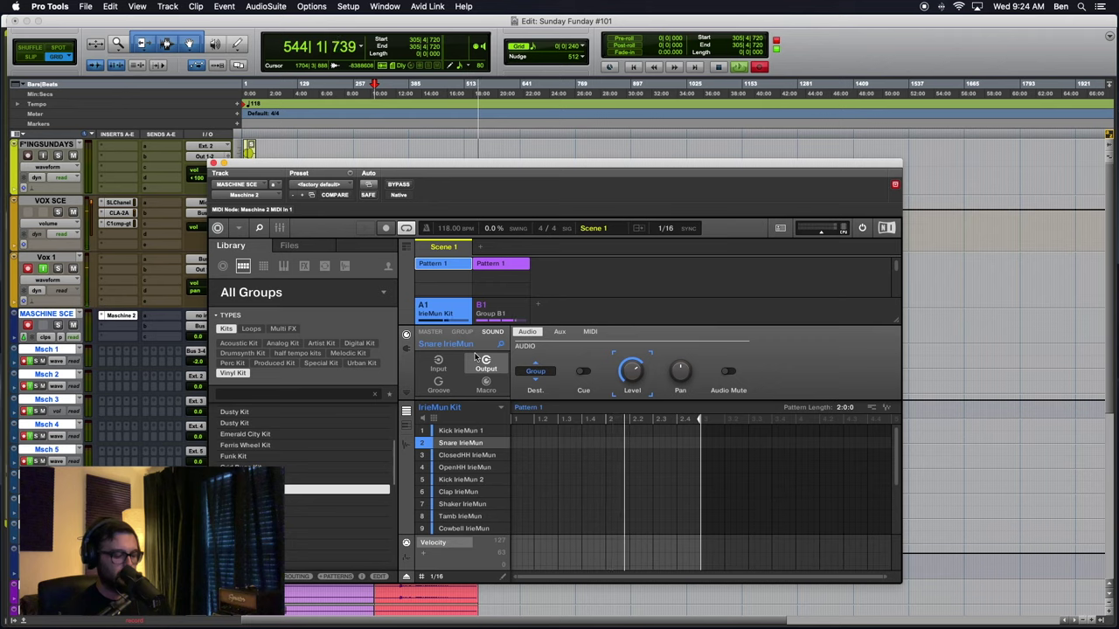
pyautogui.click(541, 373)
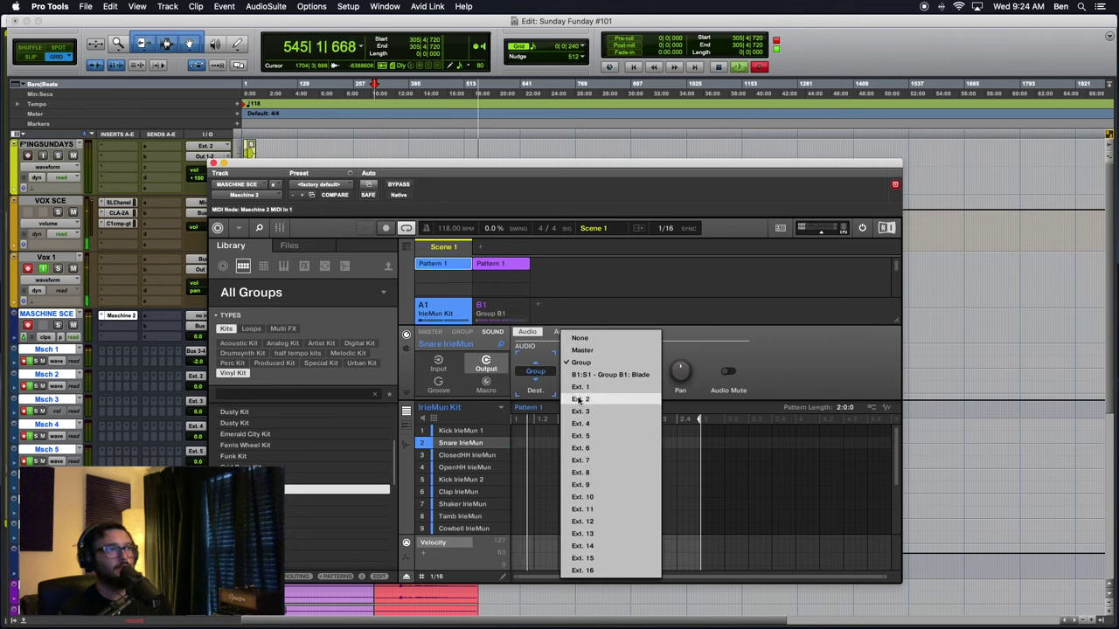
pyautogui.click(578, 394)
# Route the ClosedHH IrieMun sound to output Ext. 3 and the OpenHH IrieMun sound to Ext. 4.
pyautogui.click(467, 454)
pyautogui.click(534, 372)
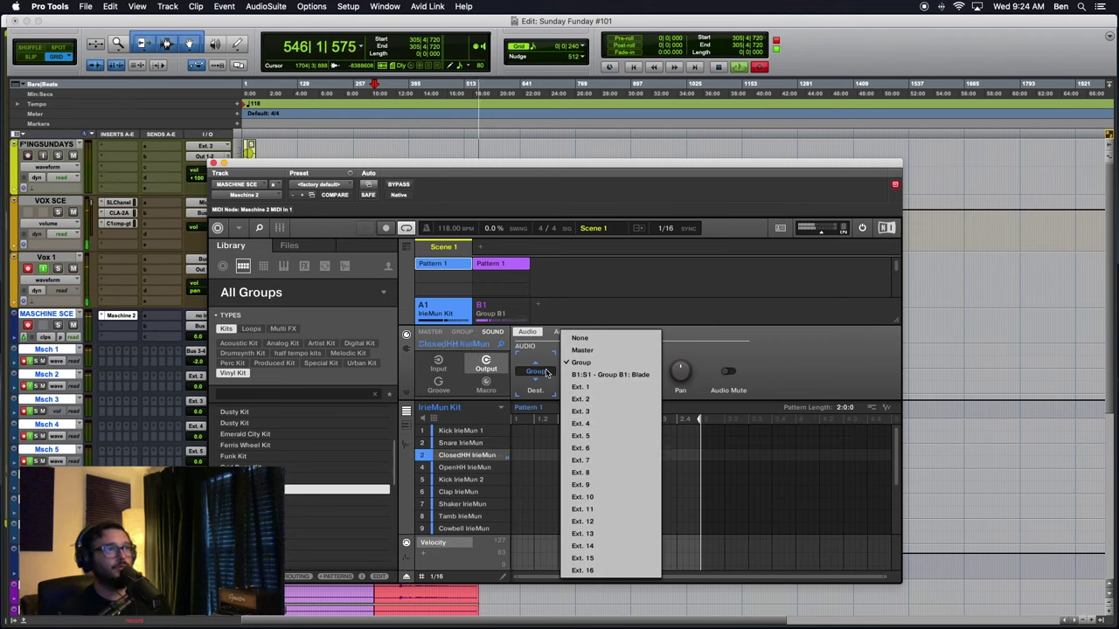
pyautogui.click(582, 417)
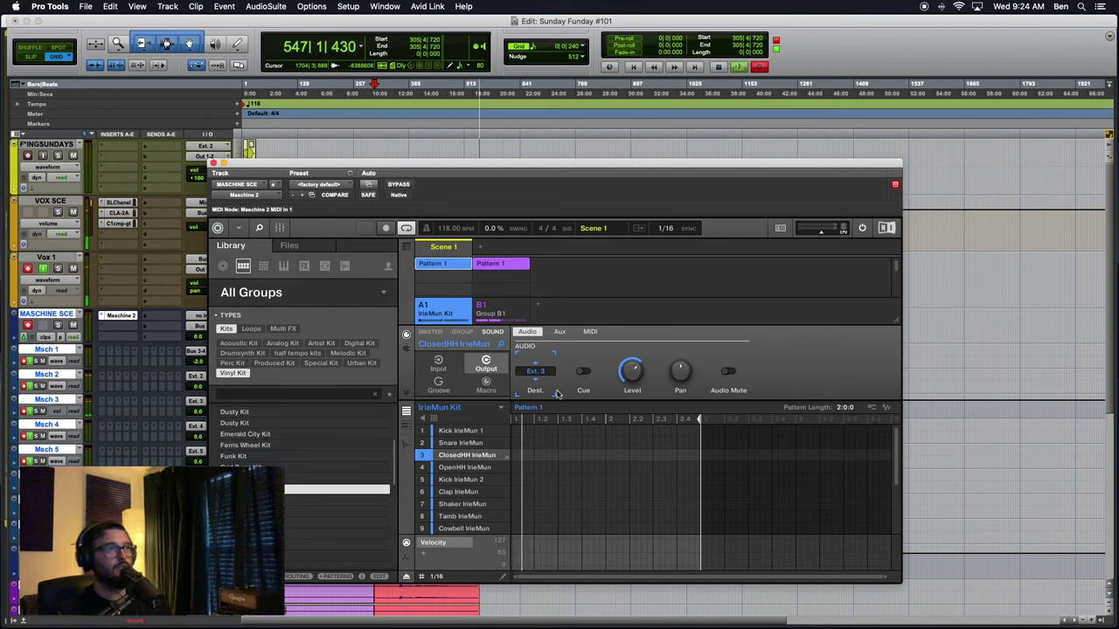
pyautogui.click(464, 467)
pyautogui.click(535, 371)
pyautogui.click(581, 424)
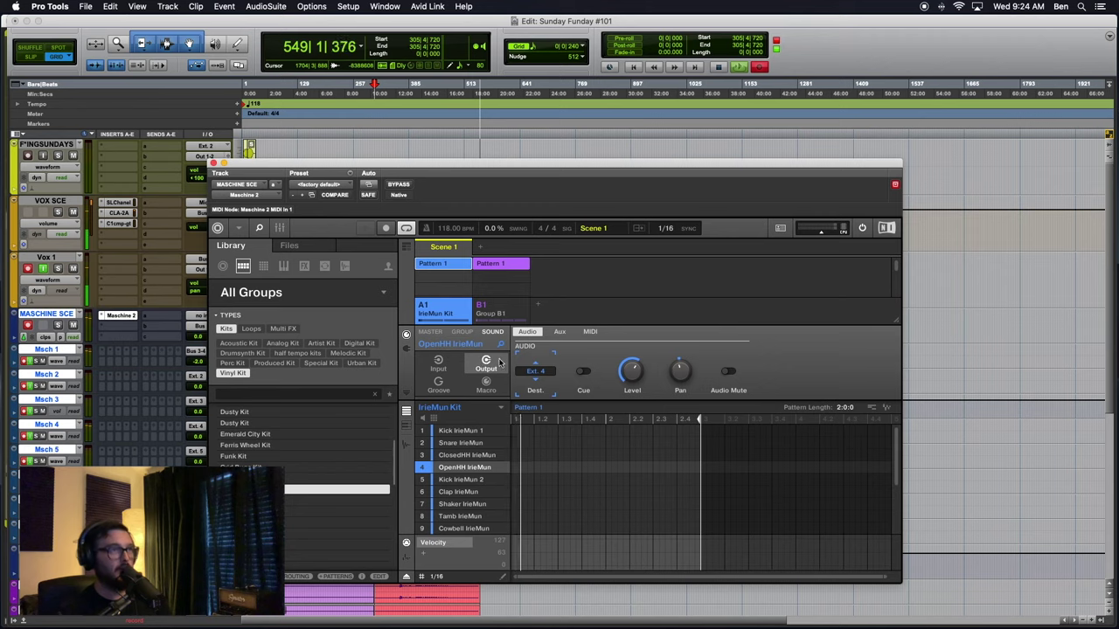
# Route the Kick IrieMun 2 sound to output Ext. 5 and the Clap IrieMun sound to Ext. 6.
pyautogui.click(461, 479)
pyautogui.click(535, 372)
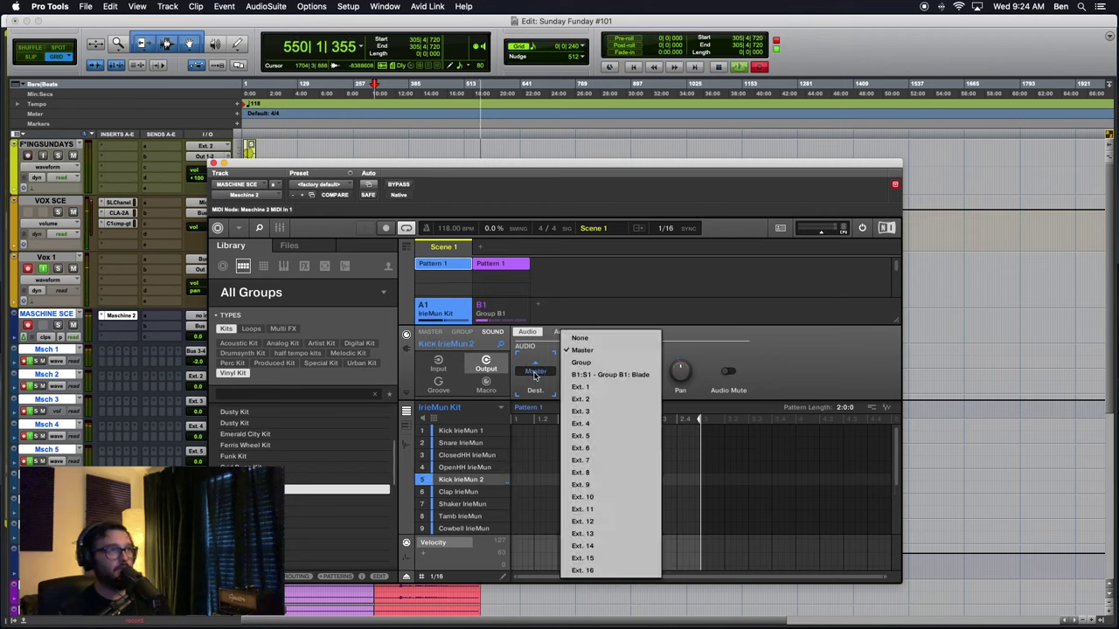
pyautogui.click(539, 374)
pyautogui.click(540, 374)
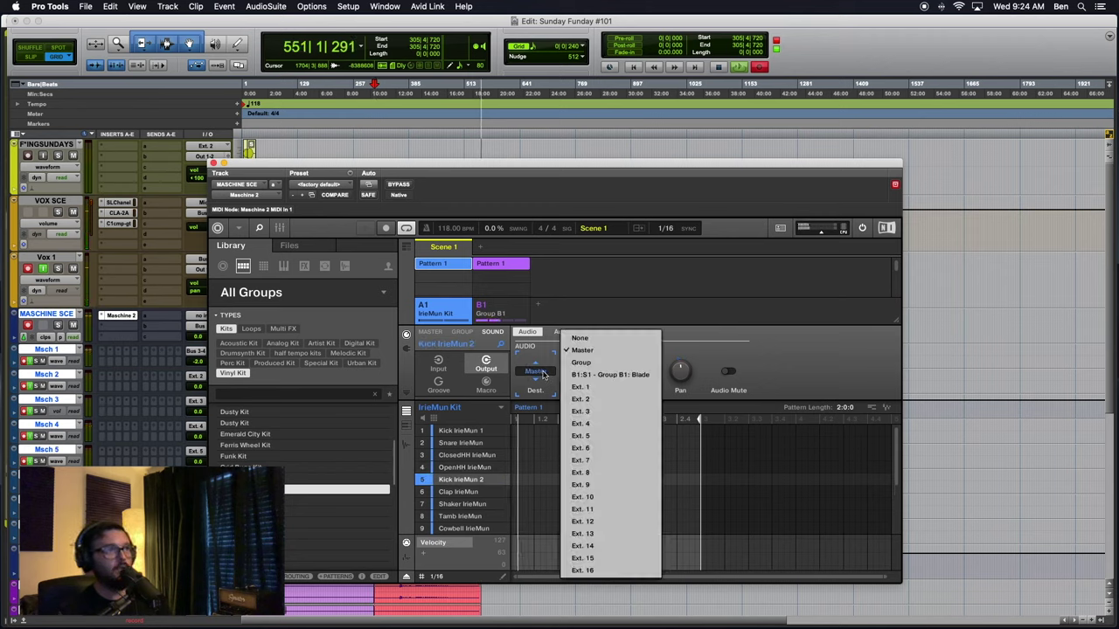
pyautogui.click(584, 442)
pyautogui.click(459, 491)
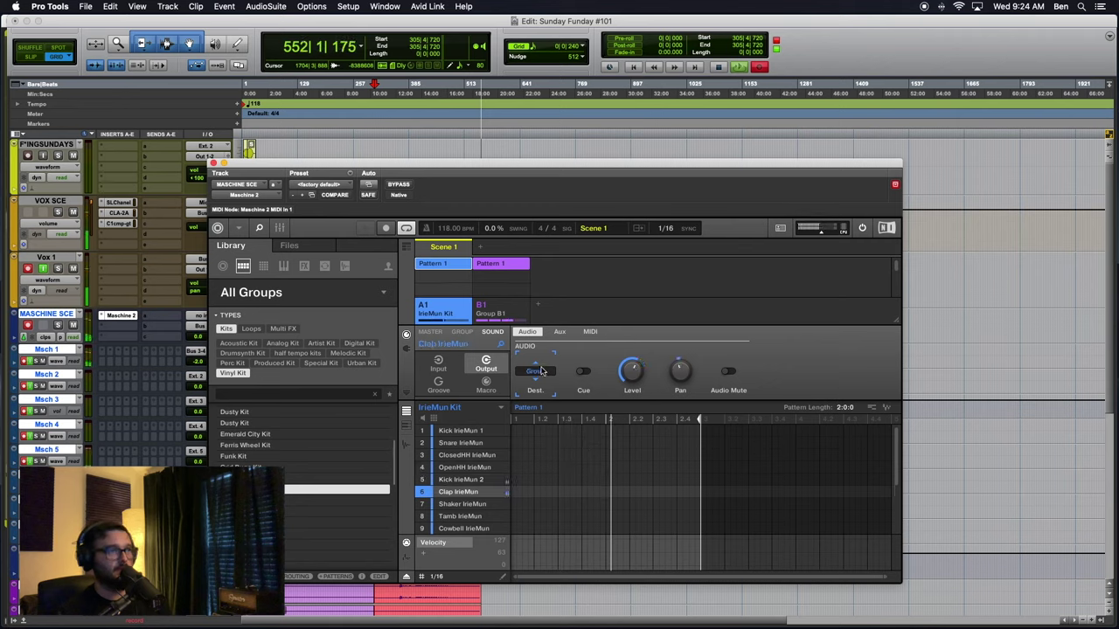
pyautogui.click(535, 371)
pyautogui.click(594, 453)
# Route the Shaker IrieMun sound to output Ext. 7 and the Tamb IrieMun sound to Ext. 8.
pyautogui.click(461, 503)
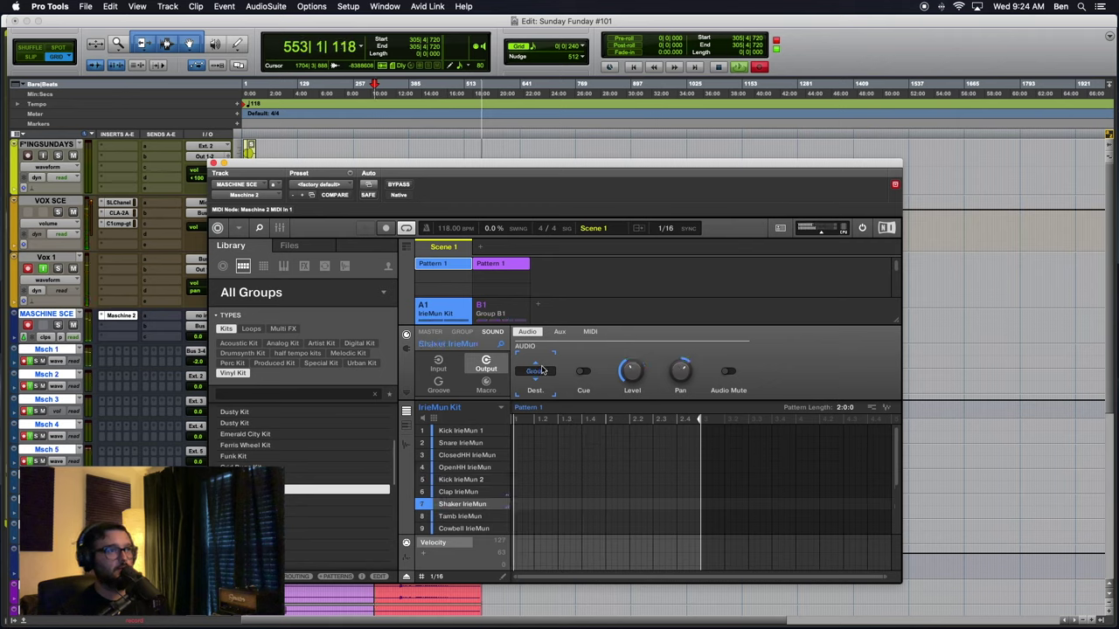
pyautogui.click(535, 372)
pyautogui.click(591, 461)
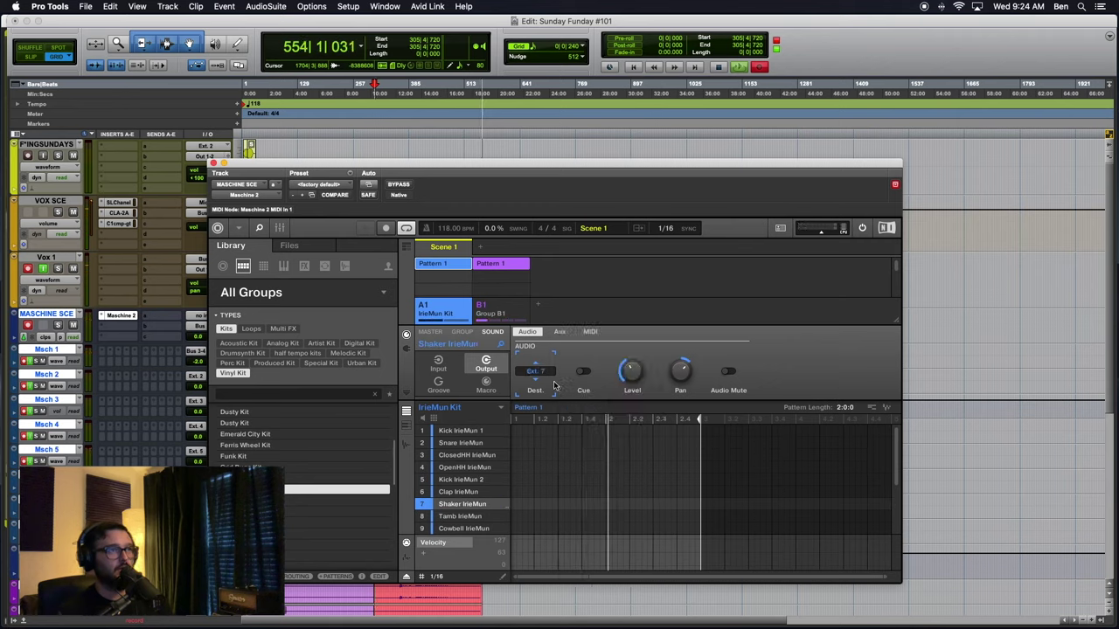
pyautogui.click(460, 516)
pyautogui.click(535, 372)
pyautogui.click(596, 471)
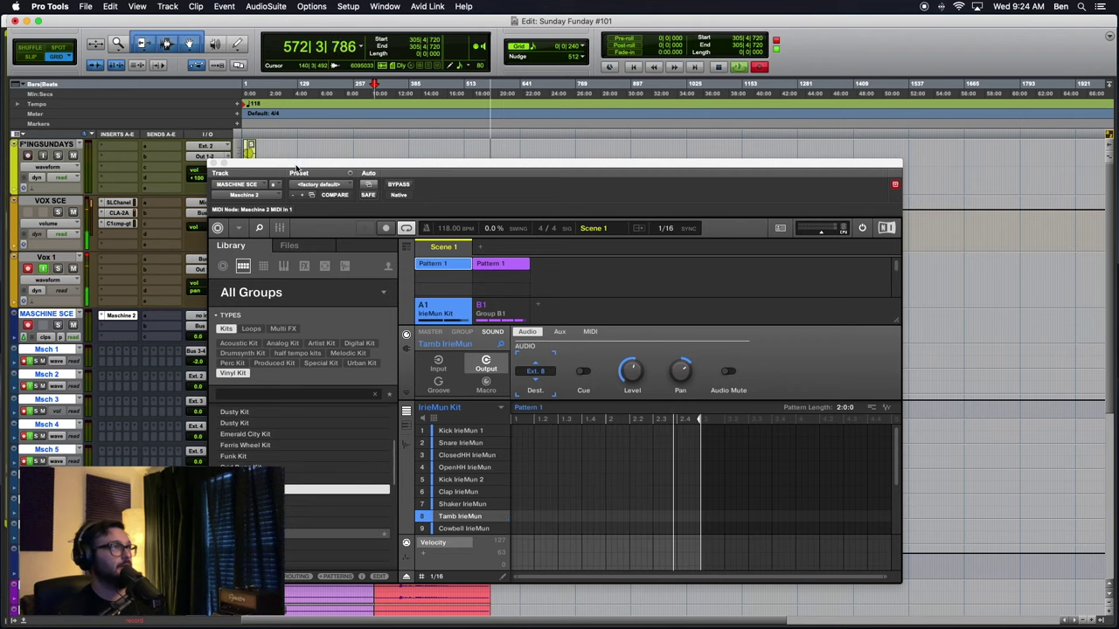
# Uncover the track volume values and lower the Msch 2, Msch 3 and Msch 4 tracks, setting Msch 3 to -11.2 dB.
pyautogui.moveTo(303, 158); pyautogui.dragTo(348, 155)
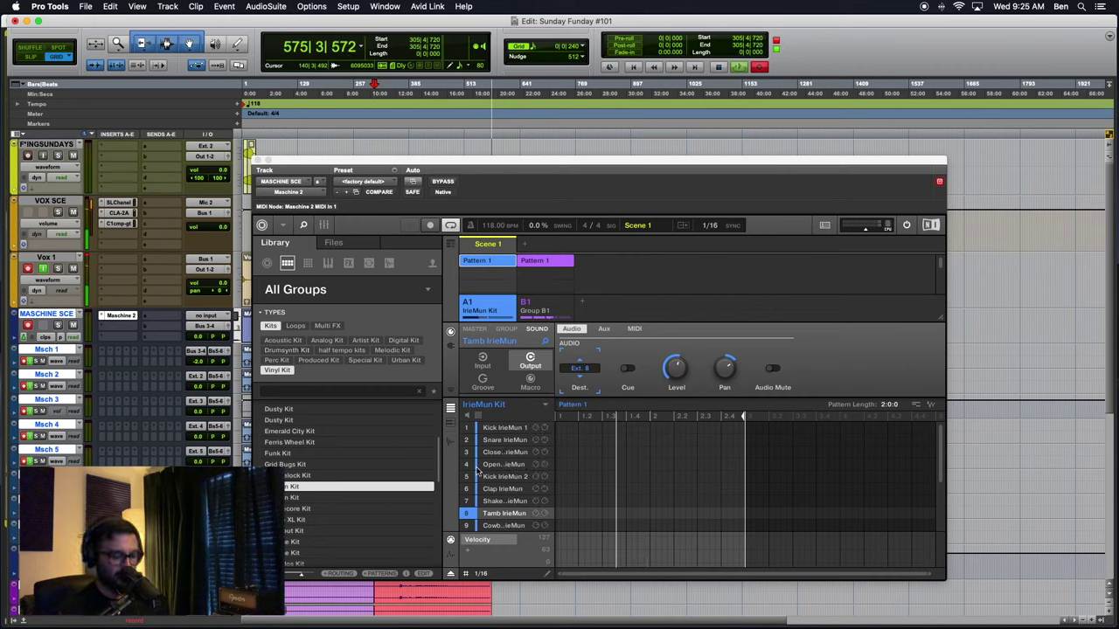
pyautogui.click(494, 501)
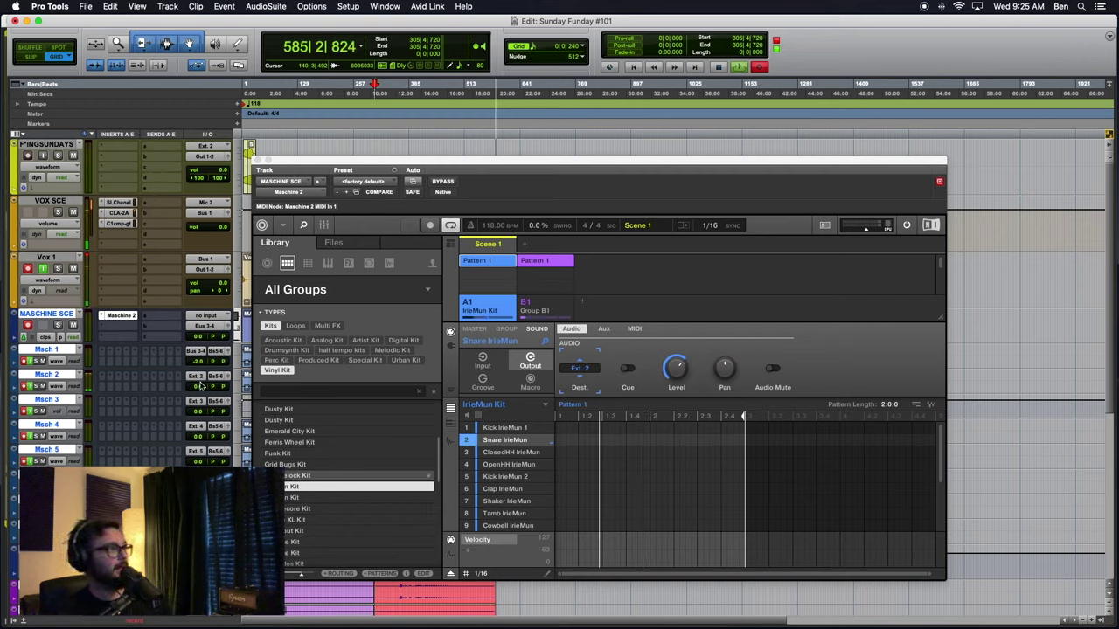
pyautogui.moveTo(198, 386); pyautogui.dragTo(198, 399)
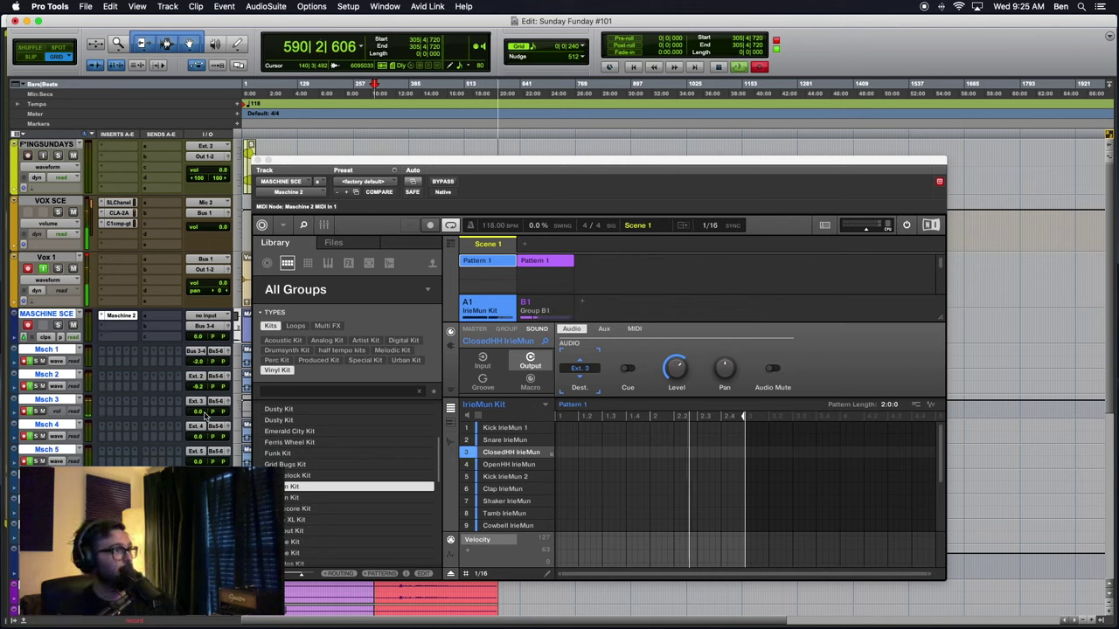
pyautogui.moveTo(202, 412); pyautogui.dragTo(206, 427)
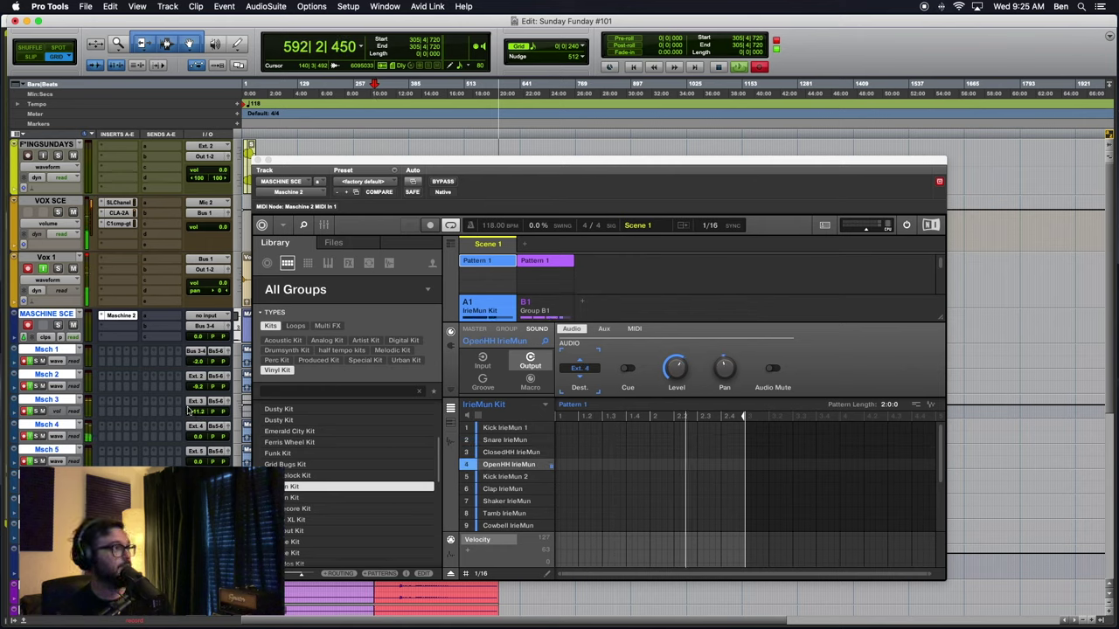
pyautogui.moveTo(197, 437); pyautogui.dragTo(196, 444)
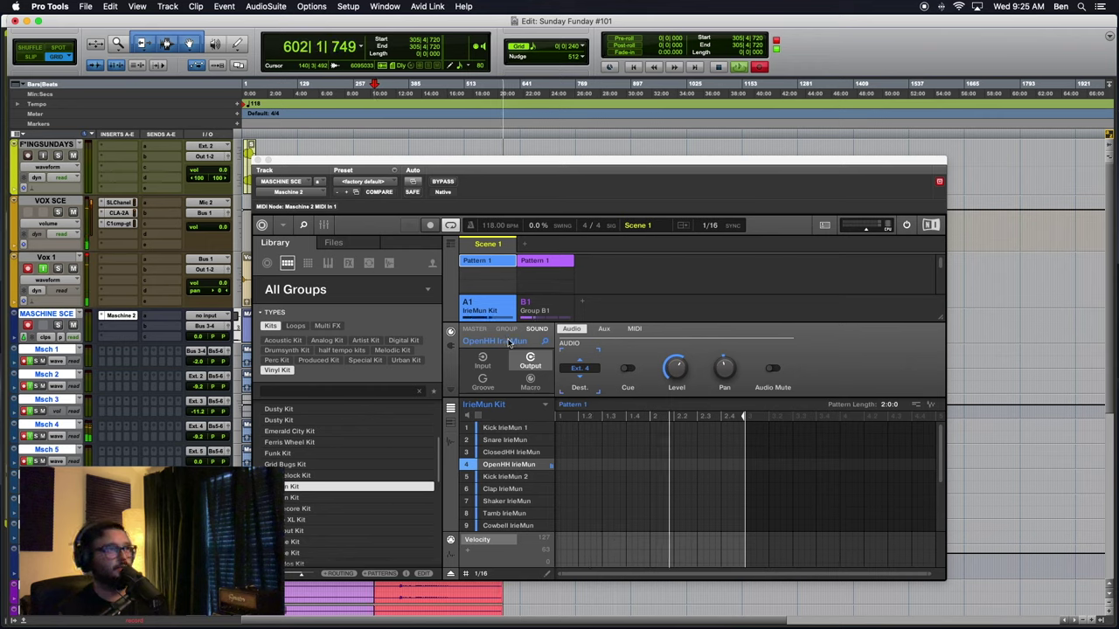
# Change the OpenHH IrieMun sampler's amplitude envelope type to ADSR and adjust its release time.
pyautogui.click(451, 346)
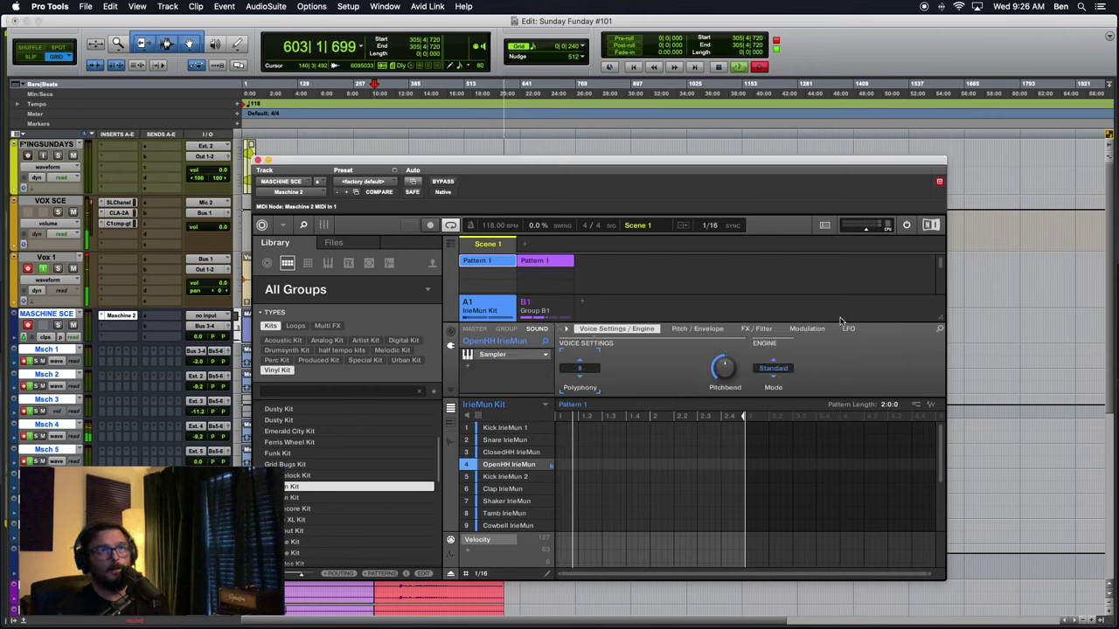
pyautogui.click(807, 330)
pyautogui.click(635, 330)
pyautogui.click(680, 329)
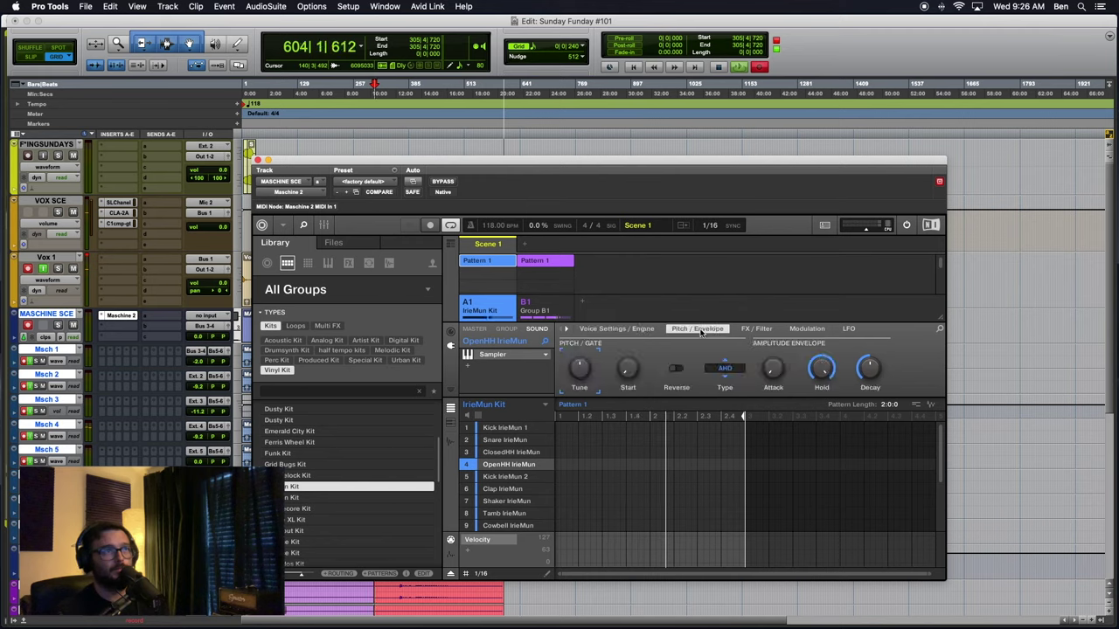
pyautogui.moveTo(871, 367)
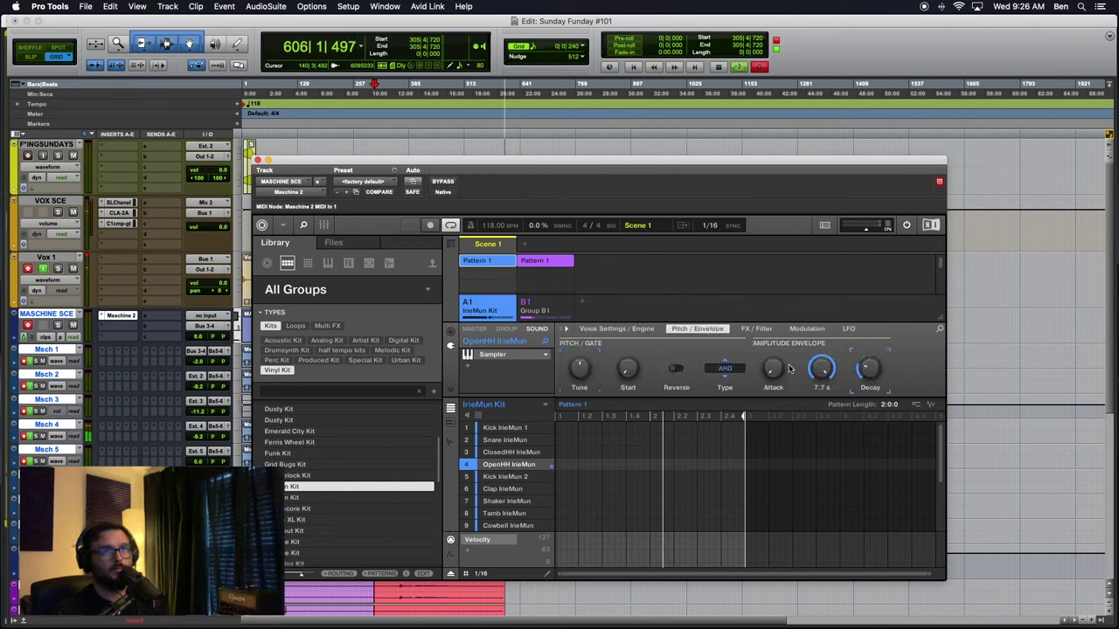
pyautogui.click(734, 367)
pyautogui.click(724, 373)
pyautogui.click(728, 391)
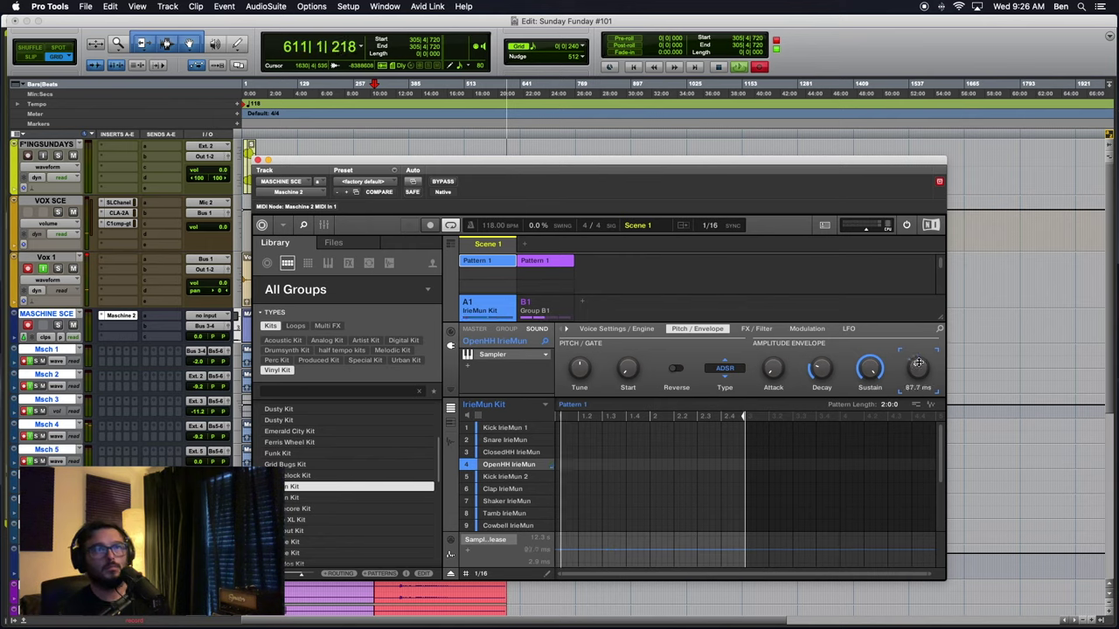
pyautogui.moveTo(918, 376); pyautogui.dragTo(913, 371)
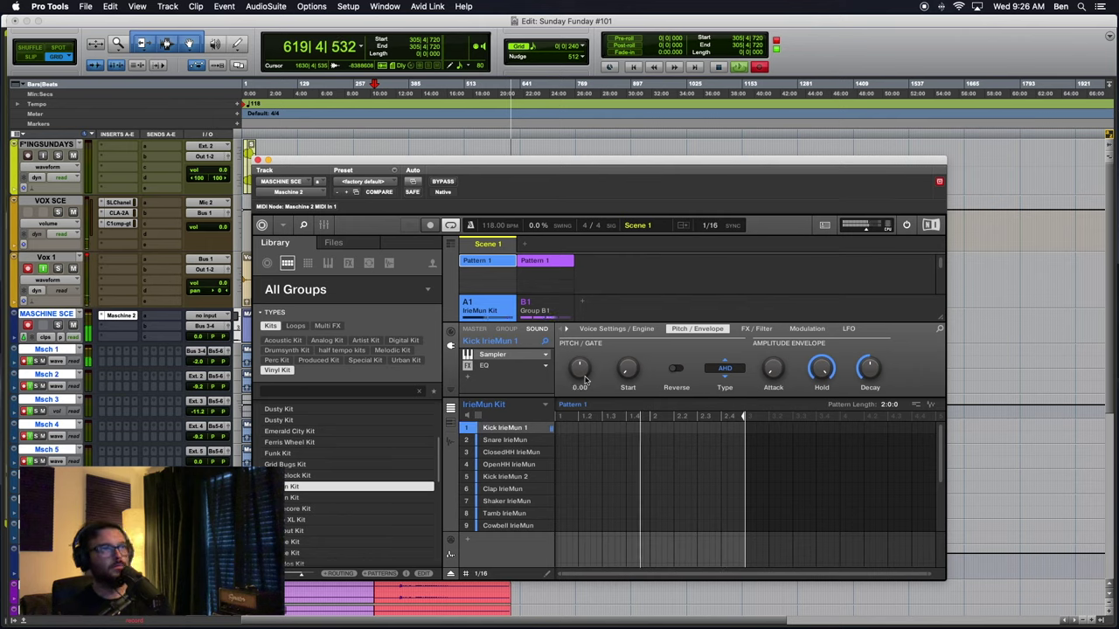
# Record Kick IrieMun 1 hits on every beat of Pattern 1 and select the recorded kick notes.
pyautogui.click(597, 329)
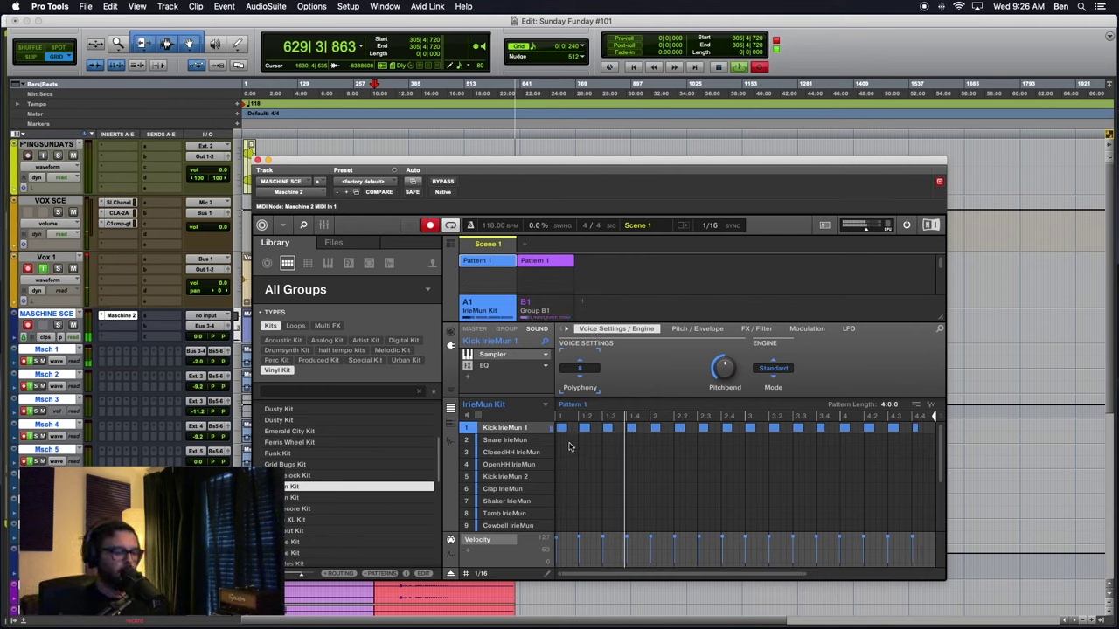
pyautogui.moveTo(568, 444); pyautogui.dragTo(928, 445)
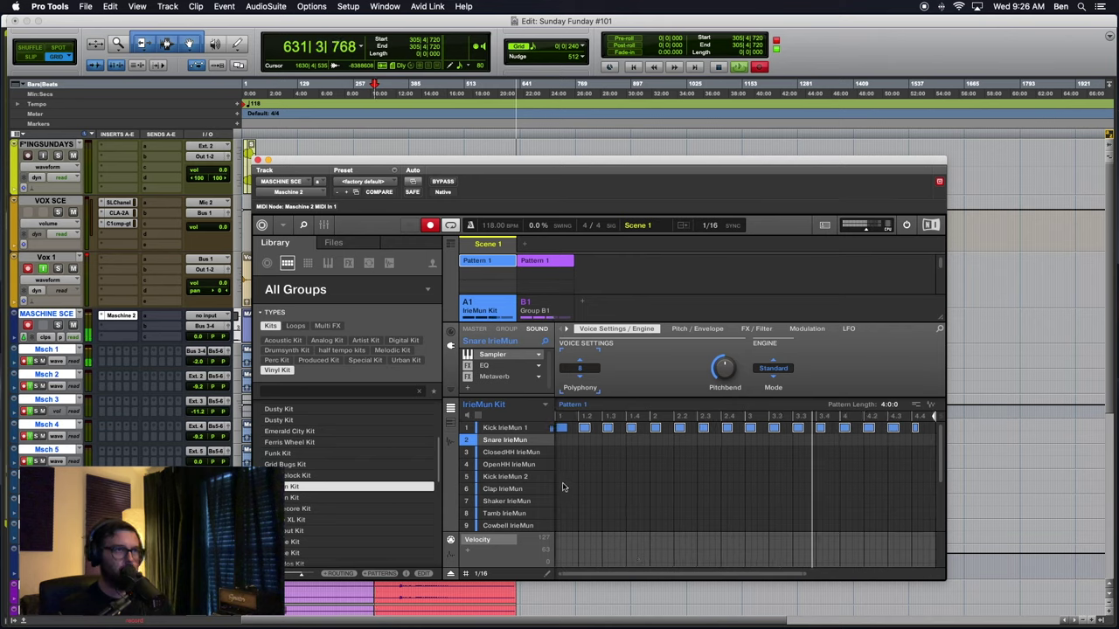
pyautogui.moveTo(562, 482); pyautogui.dragTo(923, 420)
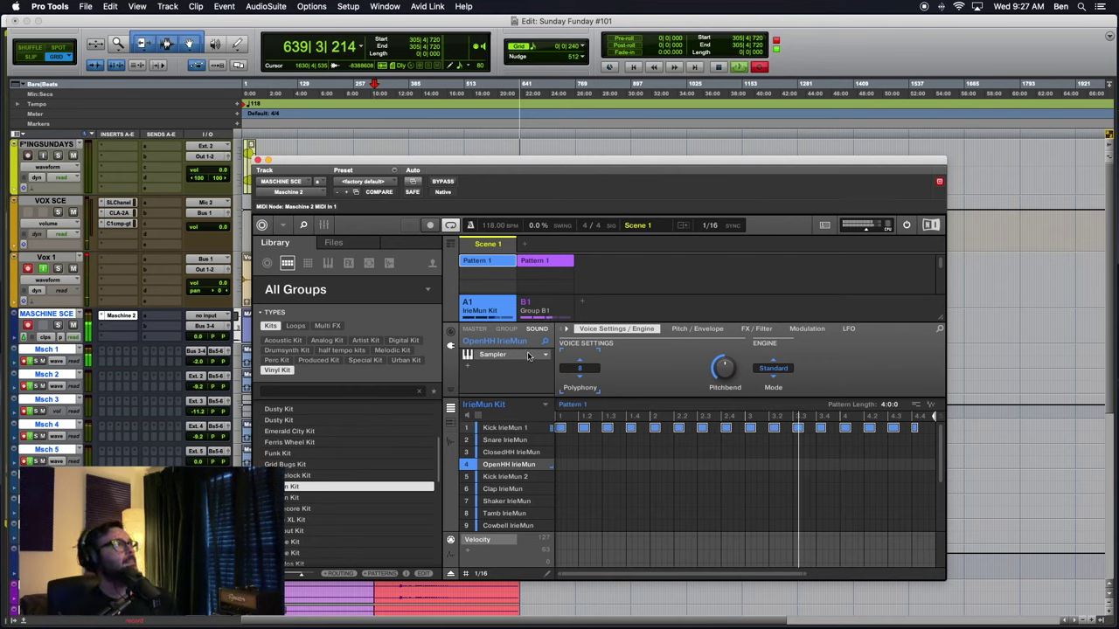
# Mute the VOX SCE track, add snare and hi-hat hits to Pattern 1, and select the recorded snare notes.
pyautogui.click(73, 213)
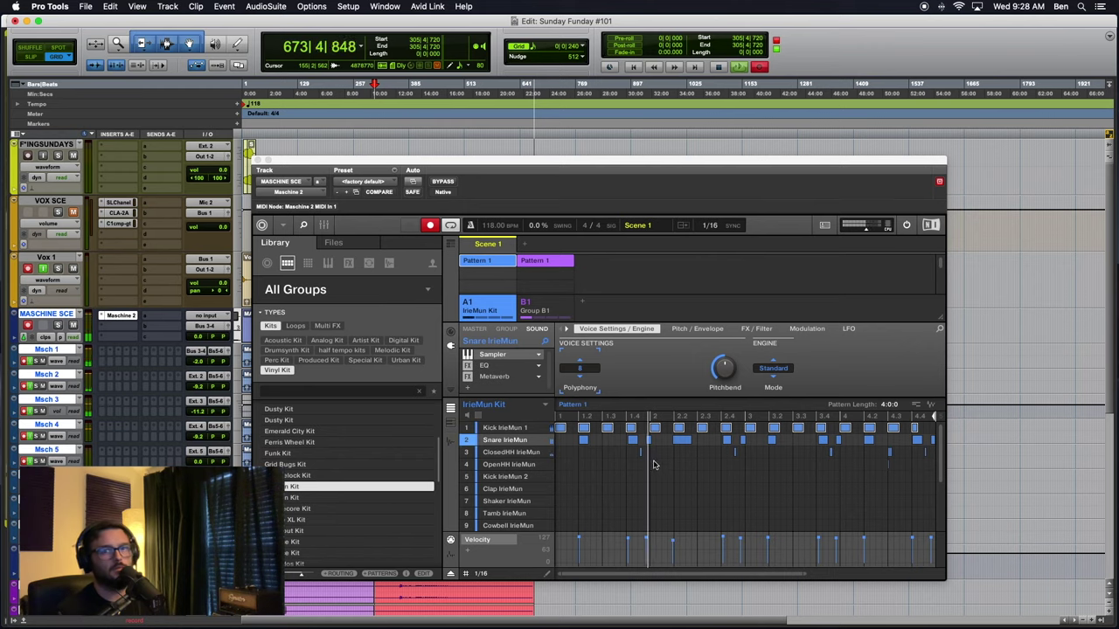
pyautogui.moveTo(564, 434); pyautogui.dragTo(930, 475)
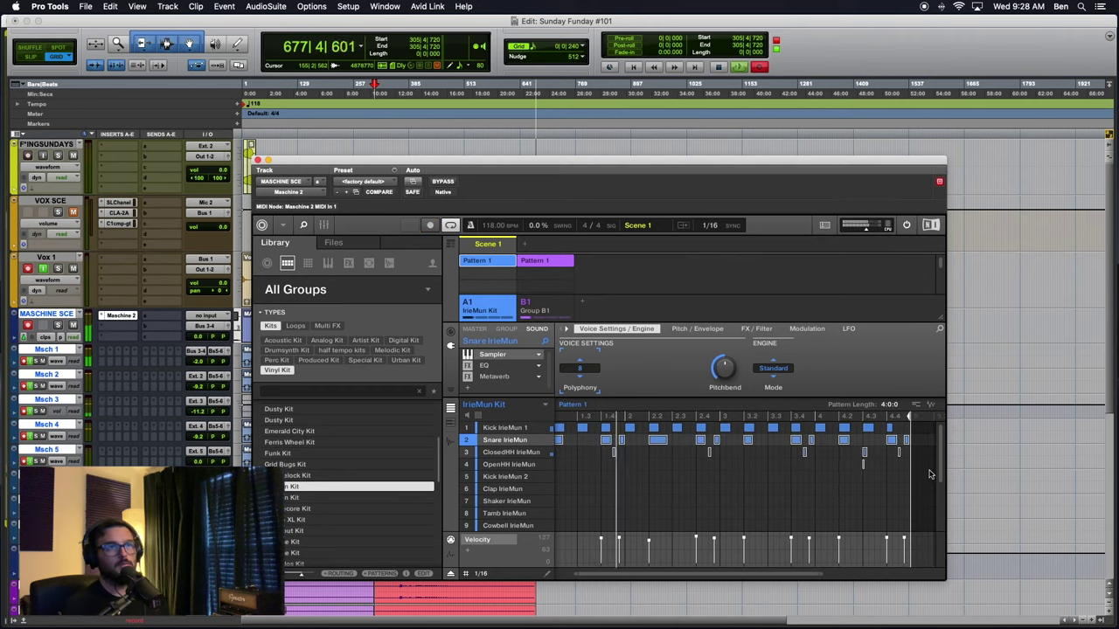
pyautogui.click(662, 464)
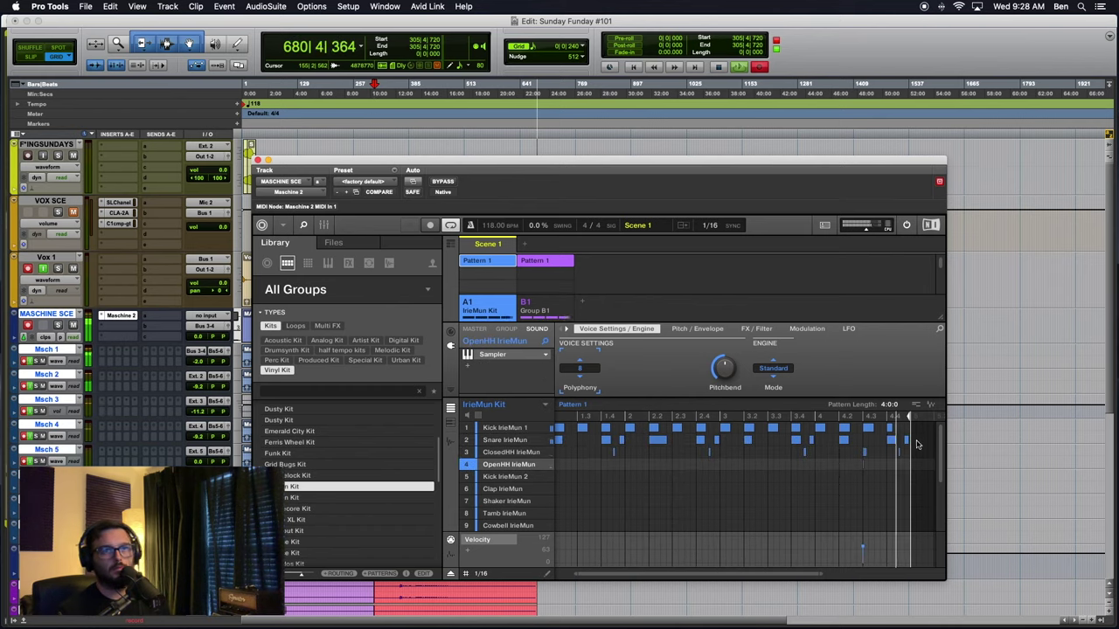
pyautogui.moveTo(917, 445); pyautogui.dragTo(558, 443)
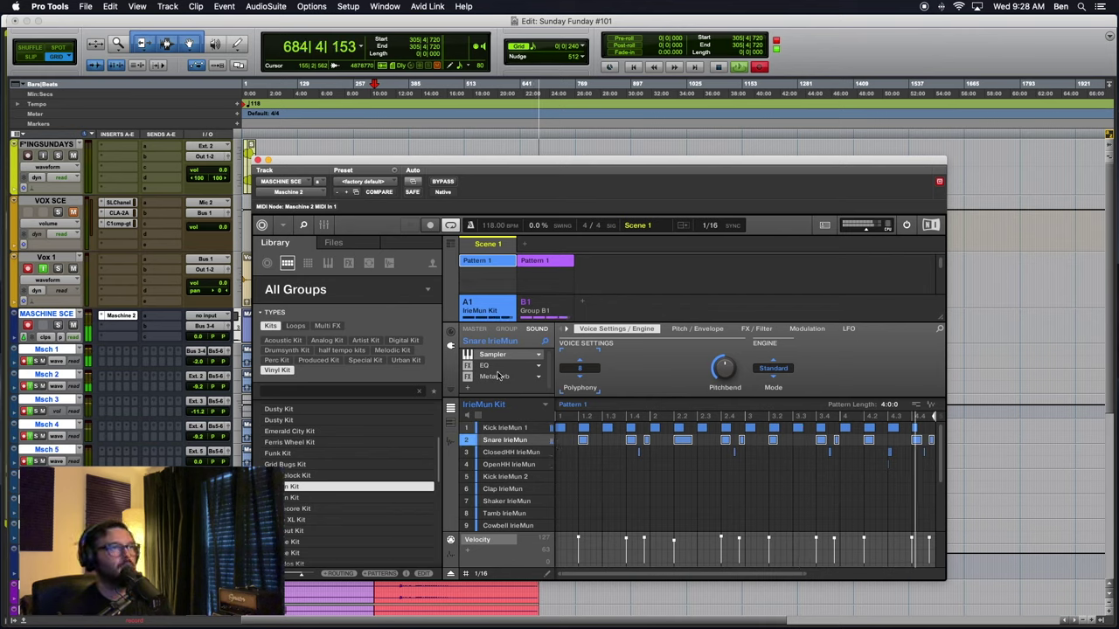
pyautogui.click(535, 261)
pyautogui.click(489, 262)
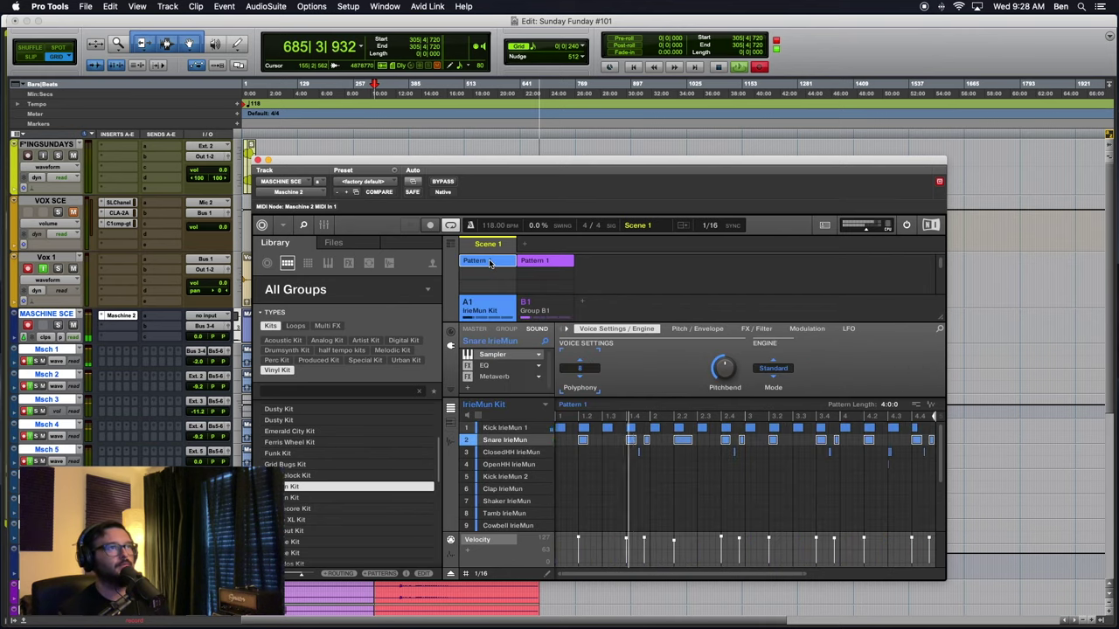
pyautogui.click(541, 267)
pyautogui.click(487, 261)
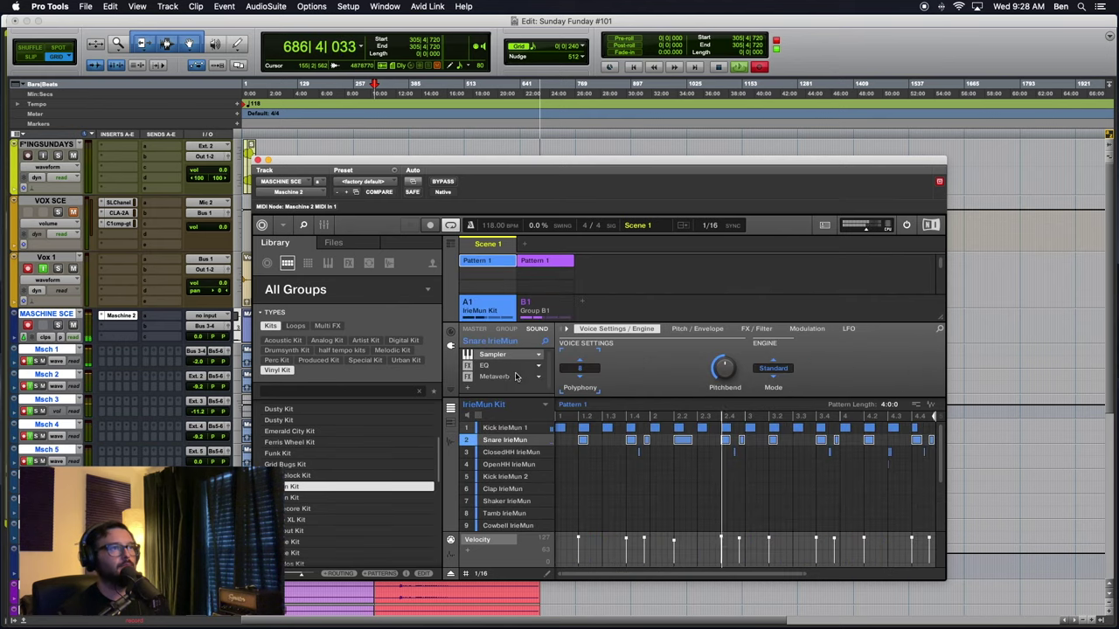
# Set the output mix of the Metaverb effect on the Snare IrieMun sound to about 28 %.
pyautogui.click(498, 377)
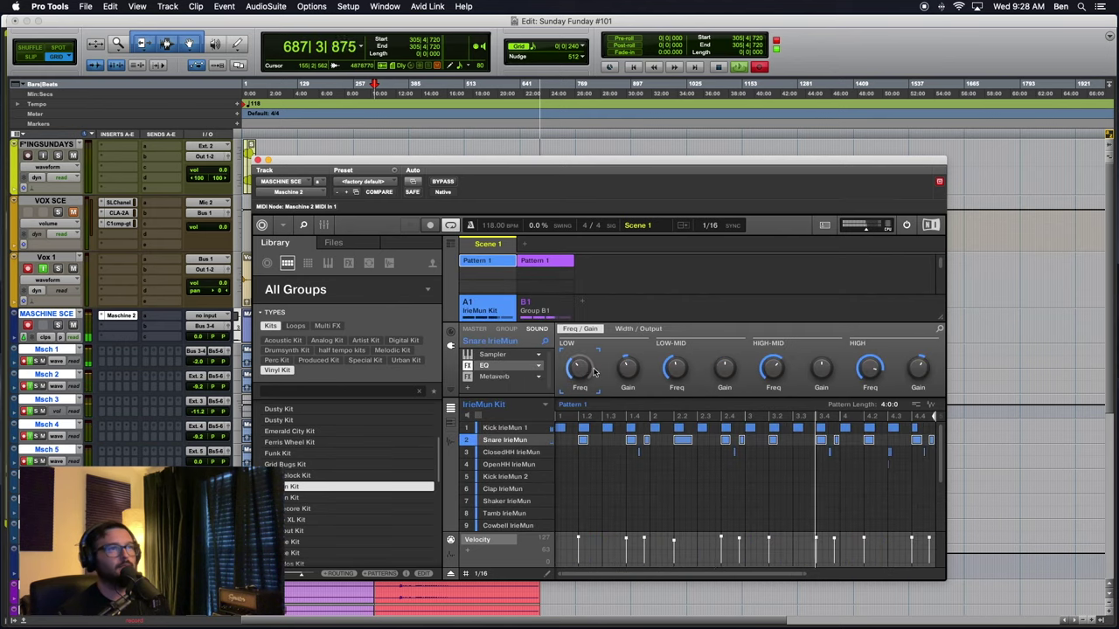
pyautogui.moveTo(763, 374); pyautogui.dragTo(762, 371)
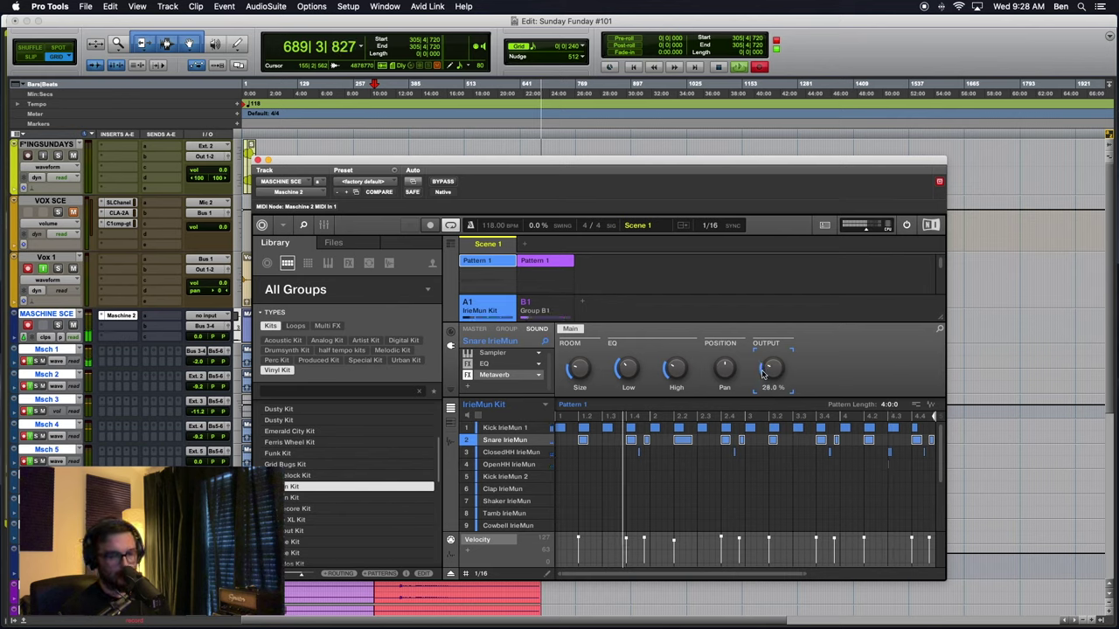
# Lower the high and high-mid gain of the Snare IrieMun sound's EQ, and unmute the VOX SCE track.
pyautogui.click(523, 364)
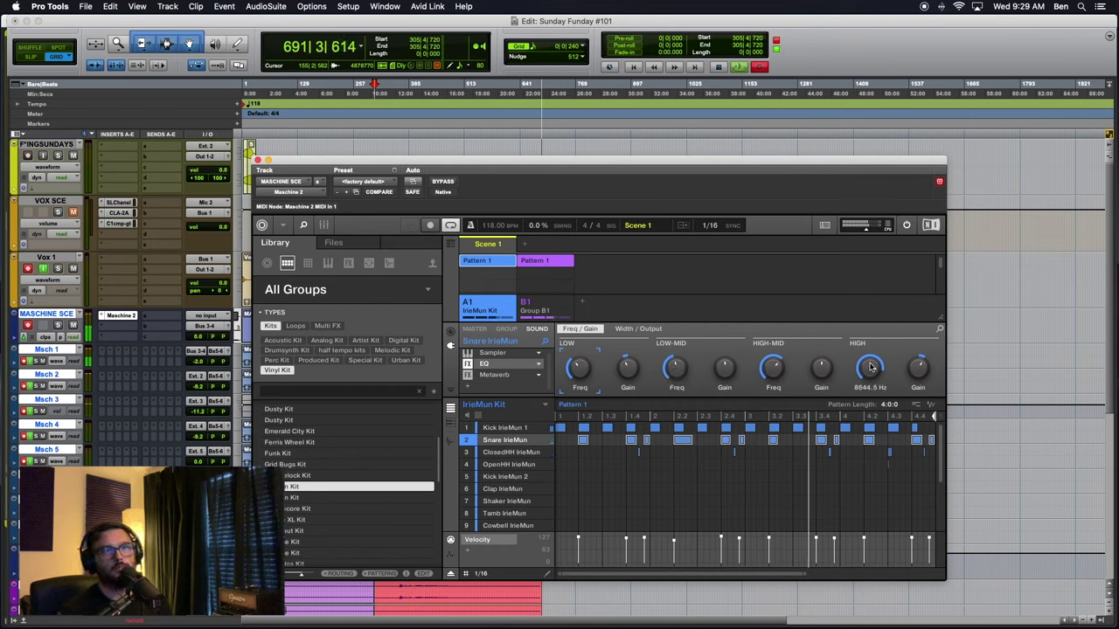
pyautogui.moveTo(912, 366); pyautogui.dragTo(913, 371)
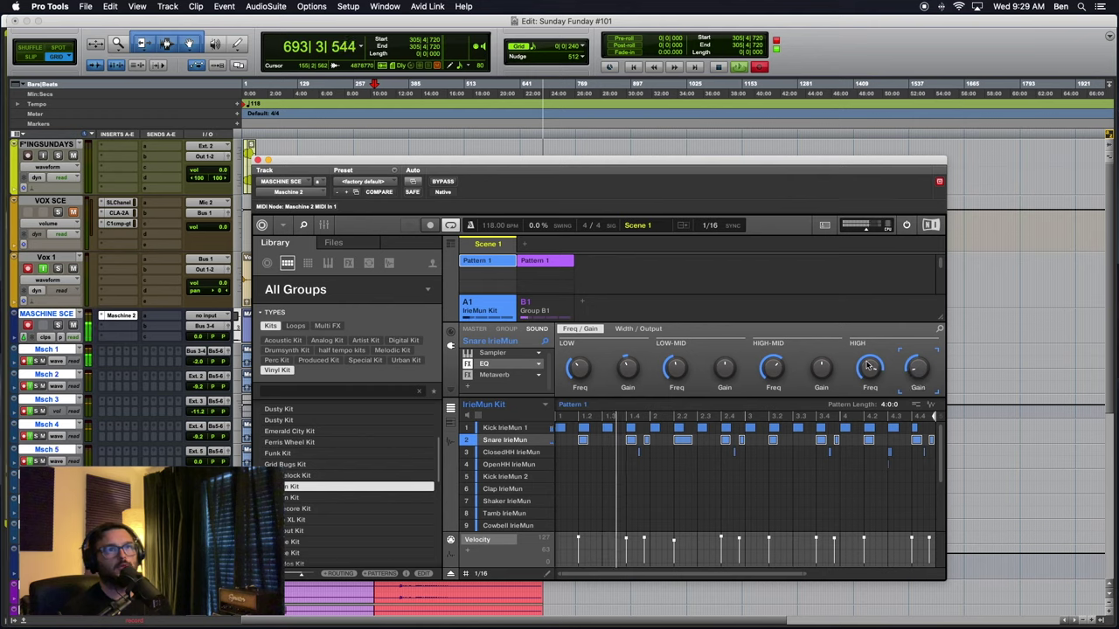
pyautogui.click(823, 371)
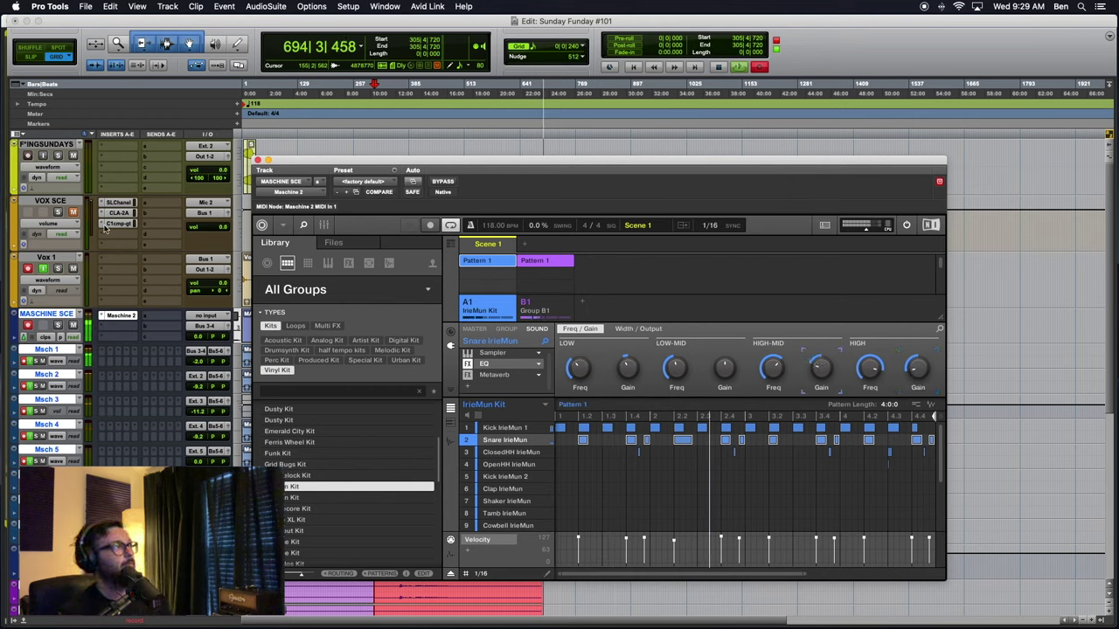
pyautogui.click(73, 211)
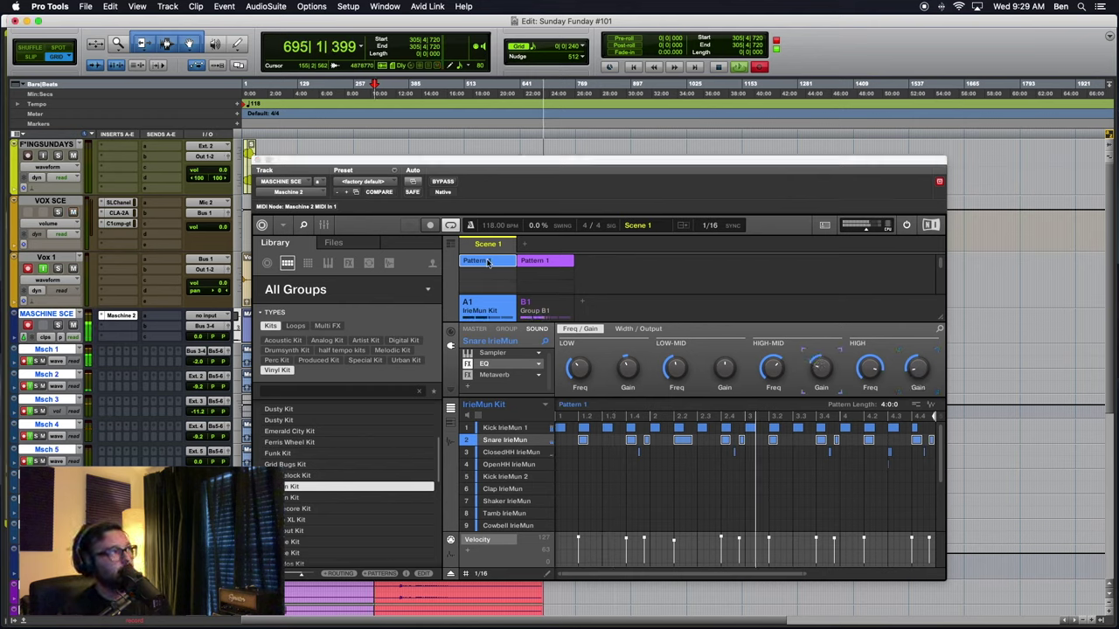
pyautogui.click(822, 368)
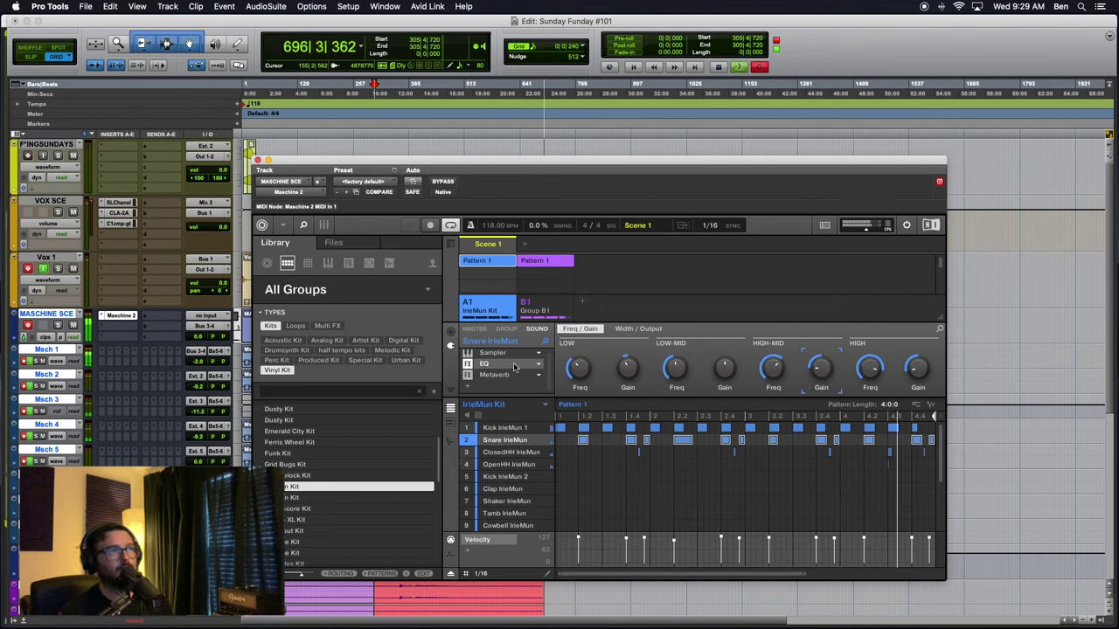
# Show Group B1's Blade sound in the mixer view and load the init preset in its MS-20 clone instrument.
pyautogui.click(543, 263)
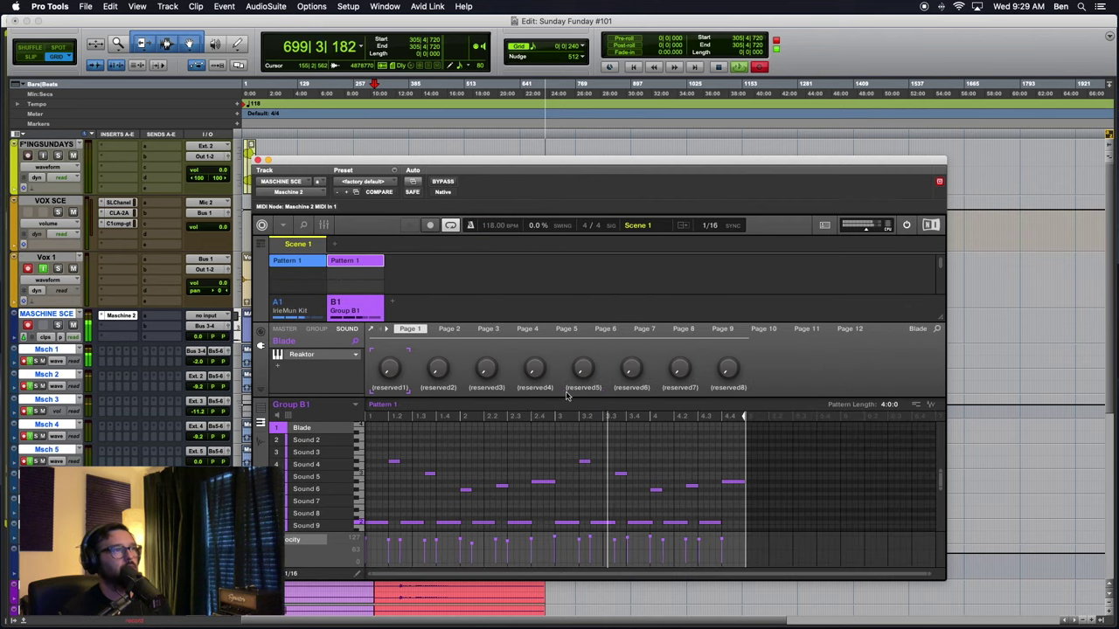
pyautogui.click(324, 225)
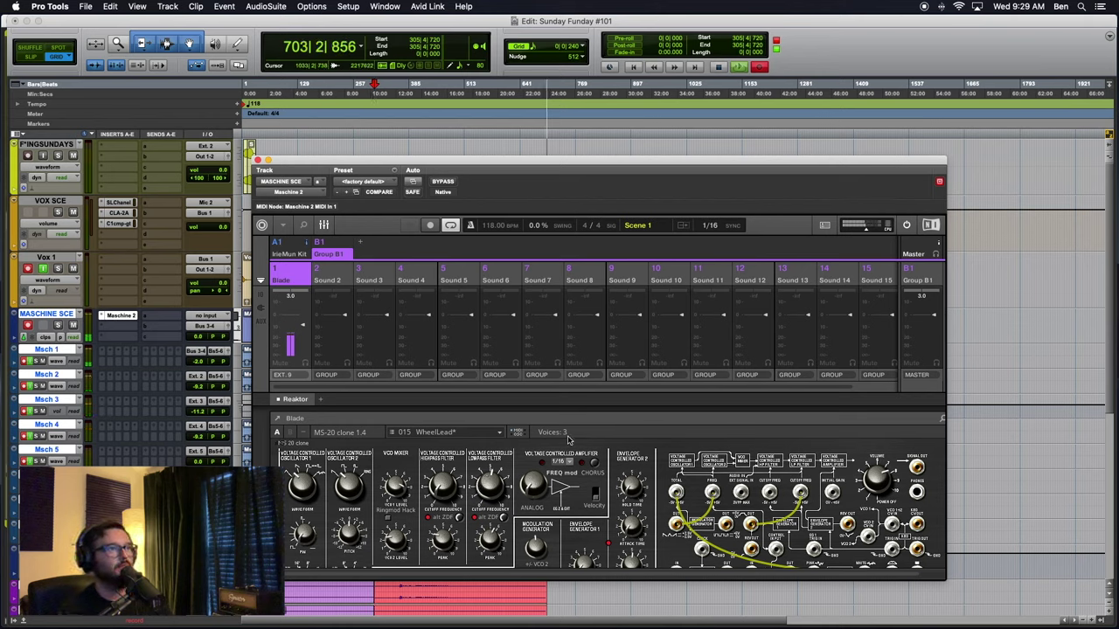
pyautogui.click(500, 435)
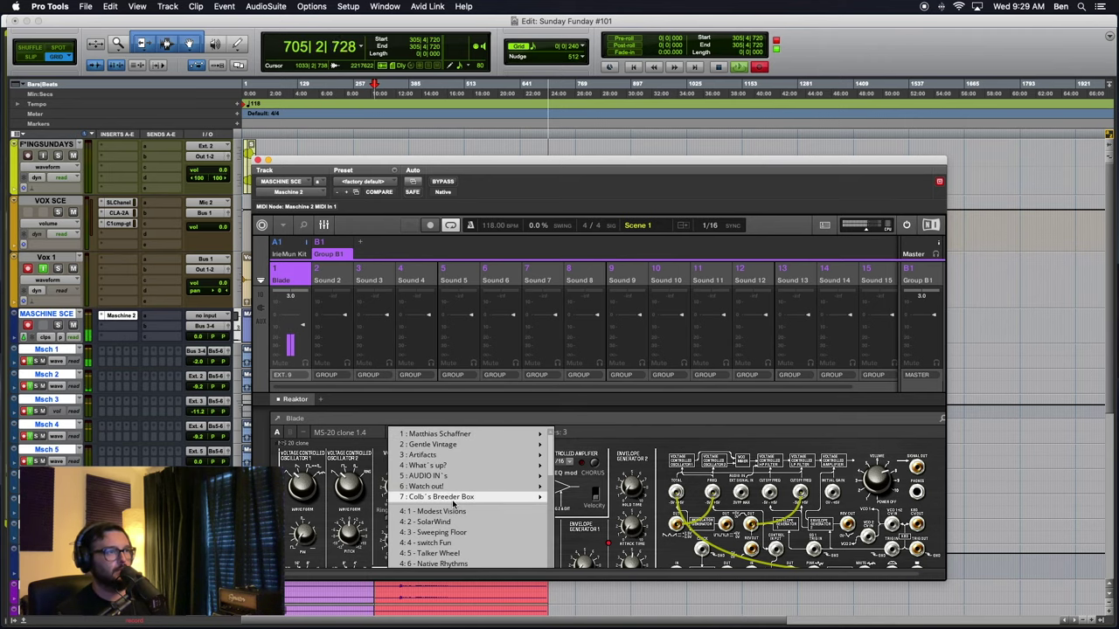
pyautogui.moveTo(465, 455)
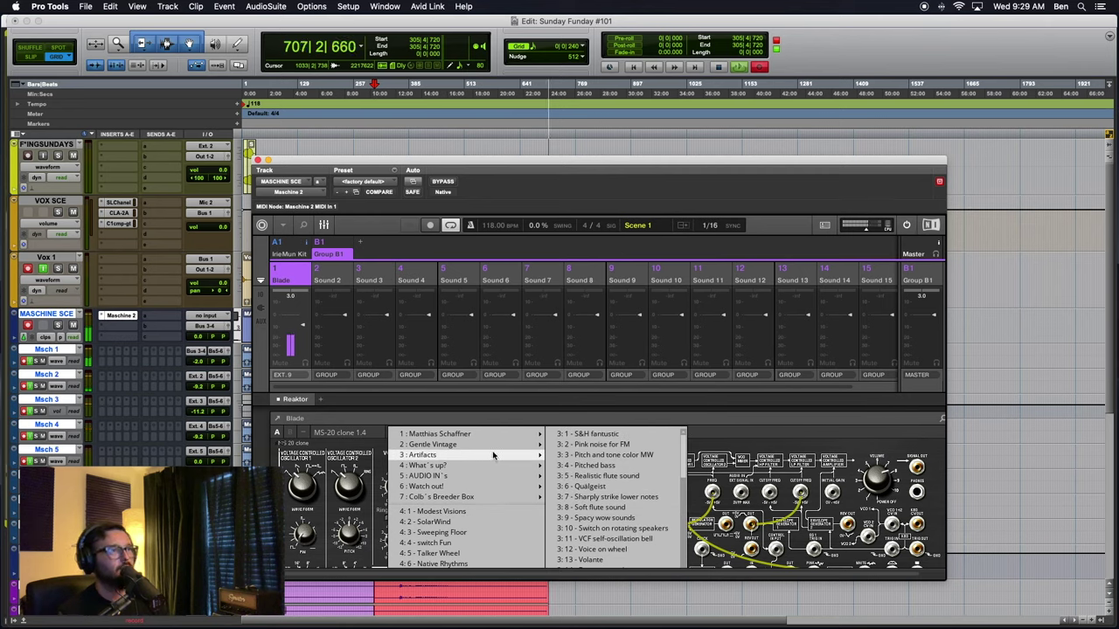
pyautogui.moveTo(515, 435)
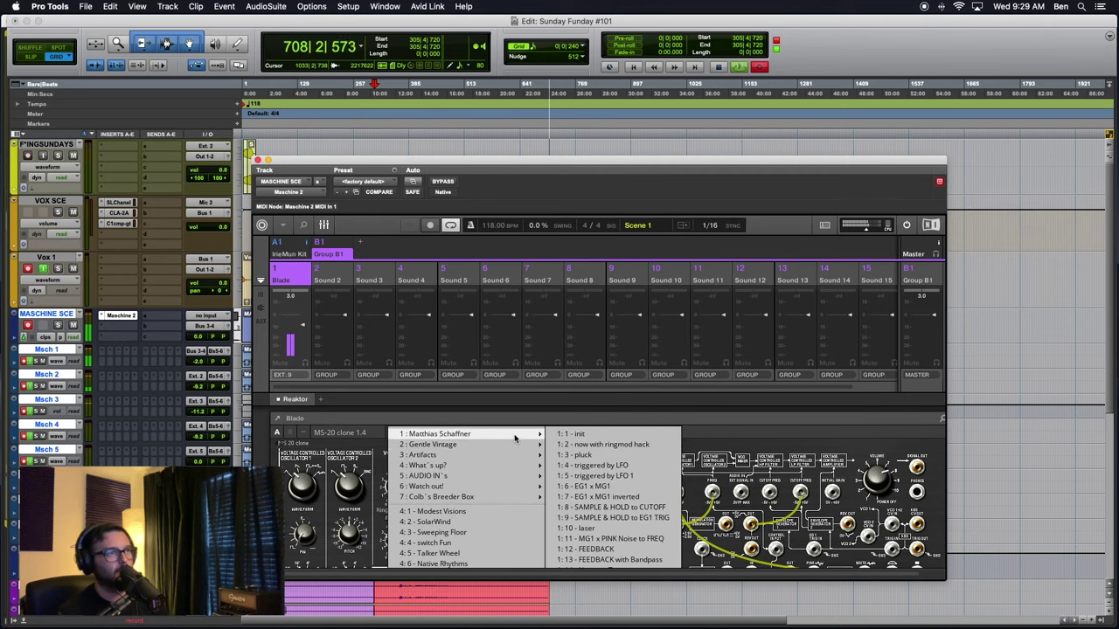
pyautogui.click(576, 434)
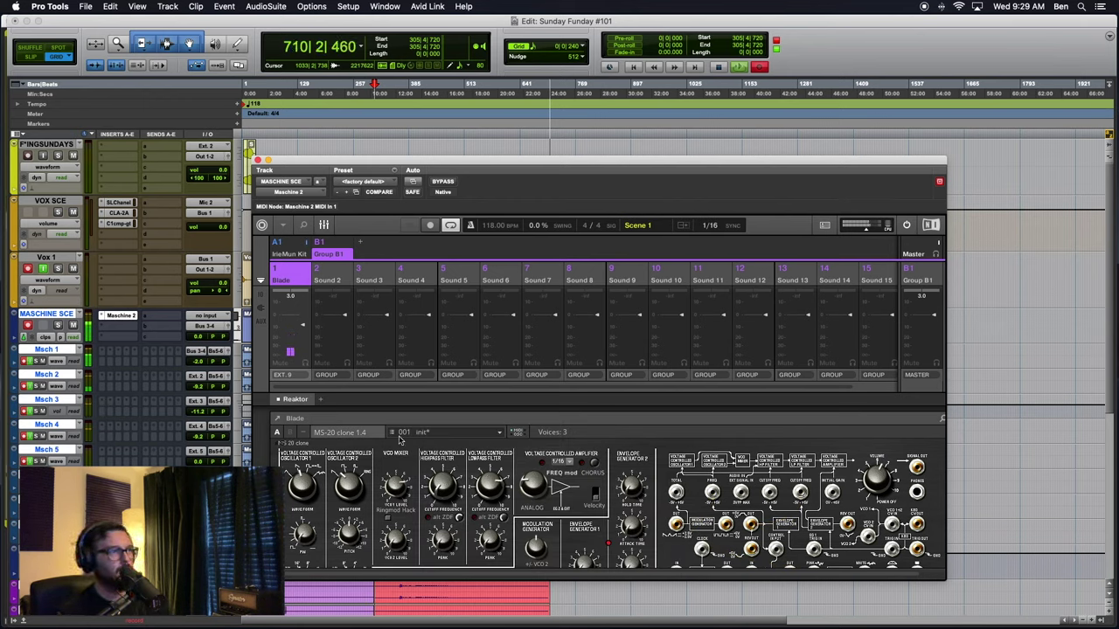
# Try the "now with ringmod hack" and Pulse Pad MW presets on the Blade sound's MS-20 clone.
pyautogui.click(490, 433)
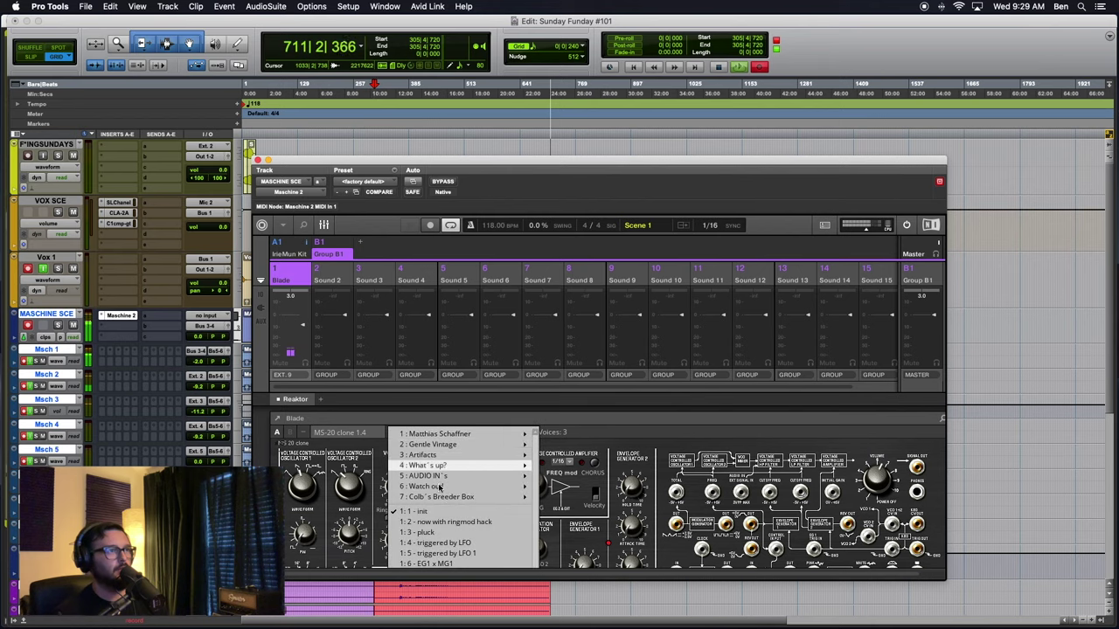
pyautogui.click(437, 526)
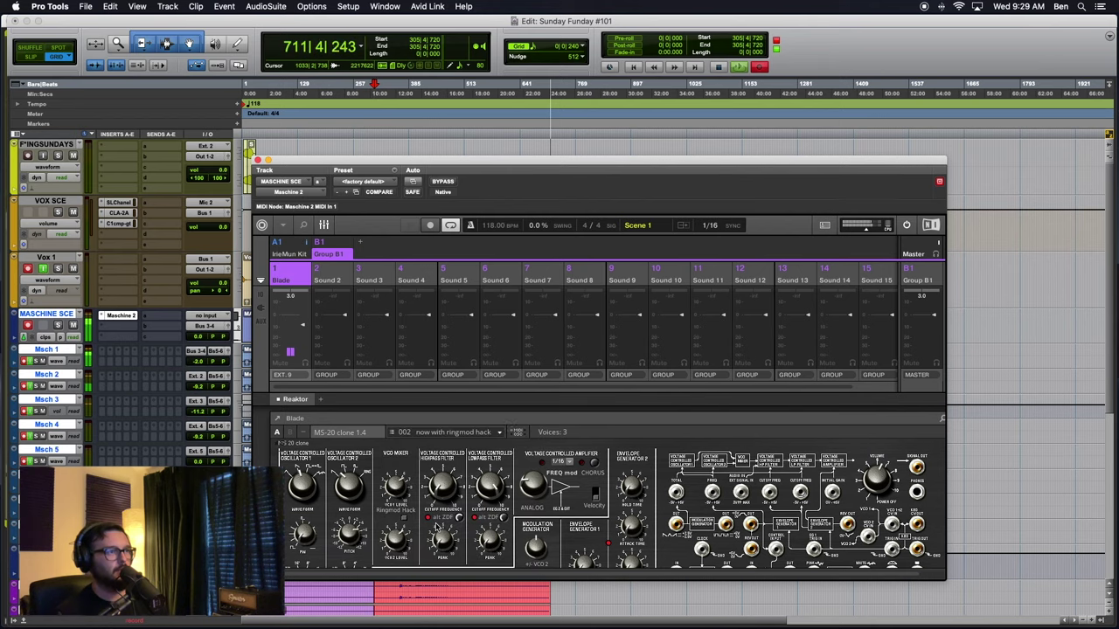
pyautogui.click(465, 437)
pyautogui.moveTo(489, 444)
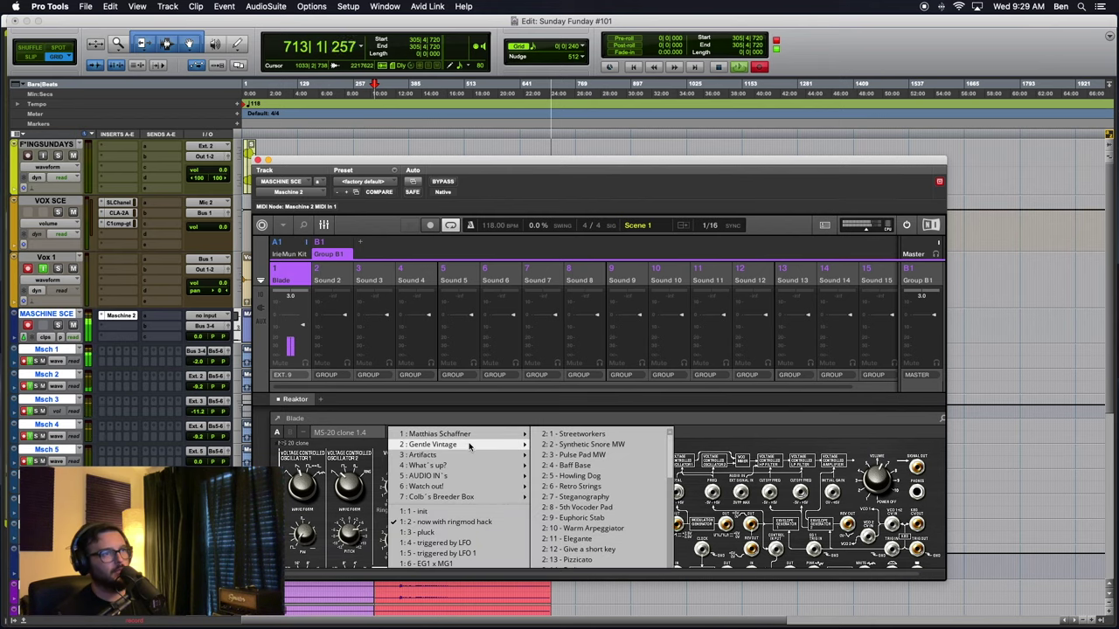
pyautogui.click(593, 455)
# Try the SolarWind preset from the "What's up?" bank on the MS-20 clone.
pyautogui.click(448, 432)
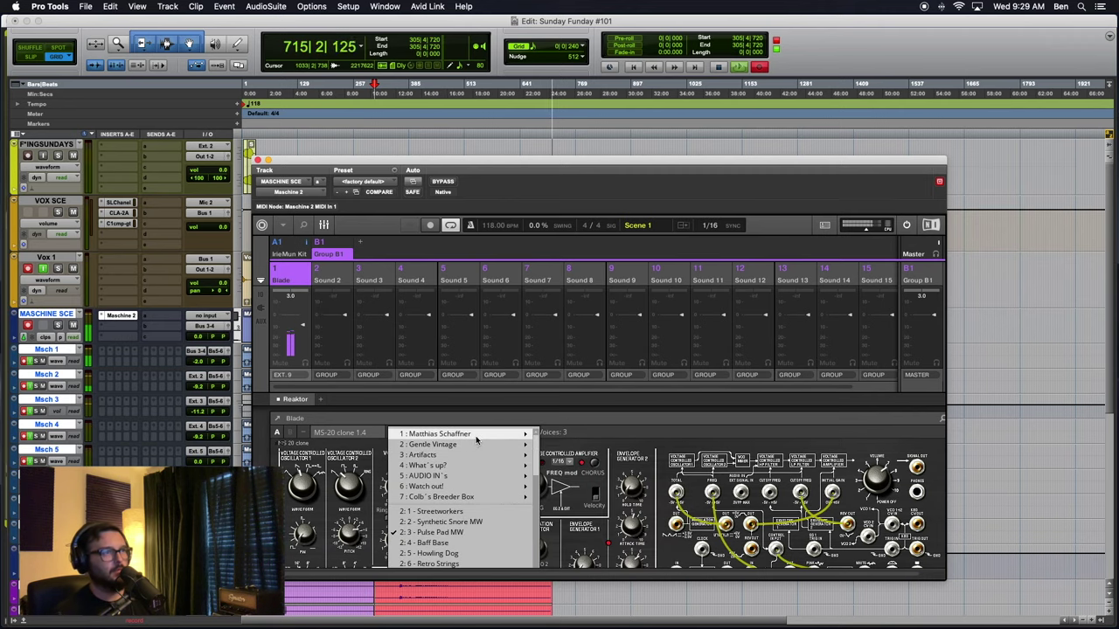
pyautogui.moveTo(506, 446)
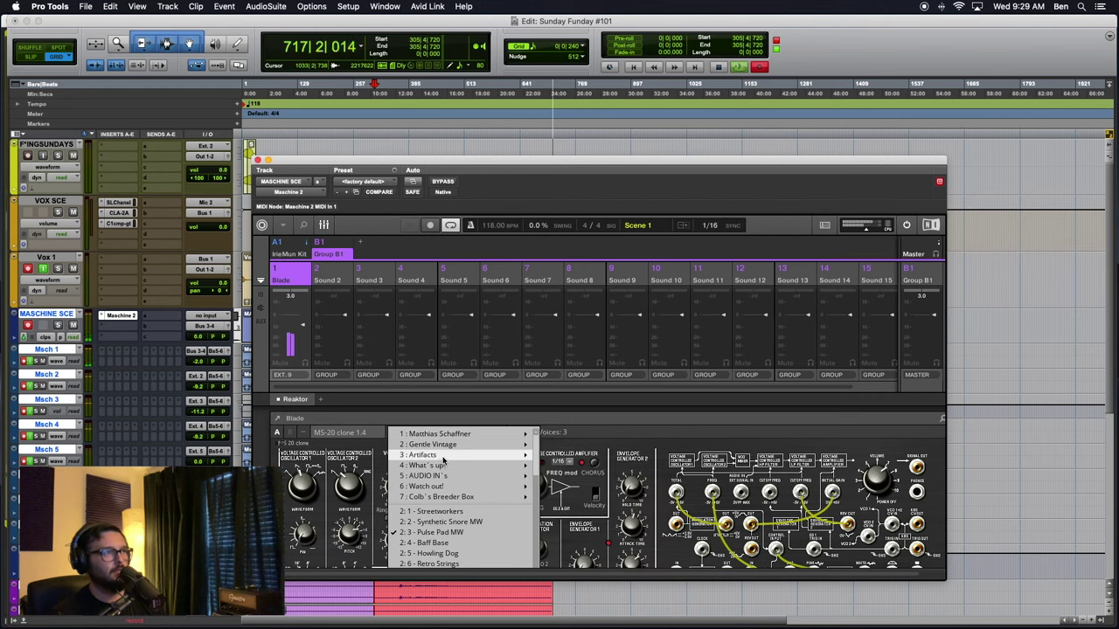
pyautogui.moveTo(444, 458)
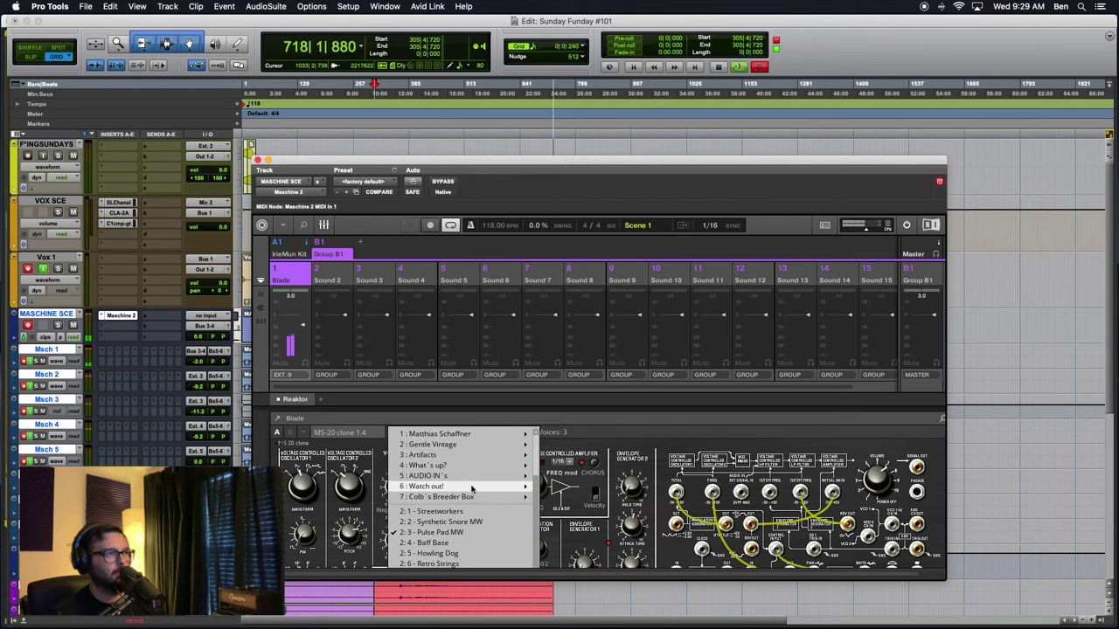
pyautogui.moveTo(476, 465)
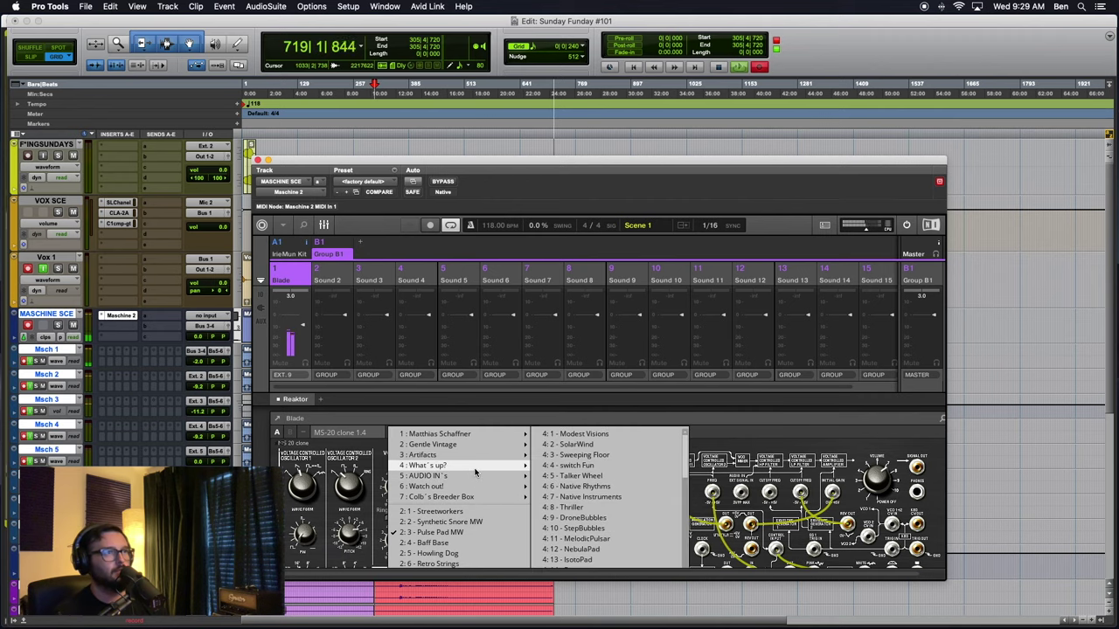
pyautogui.click(577, 444)
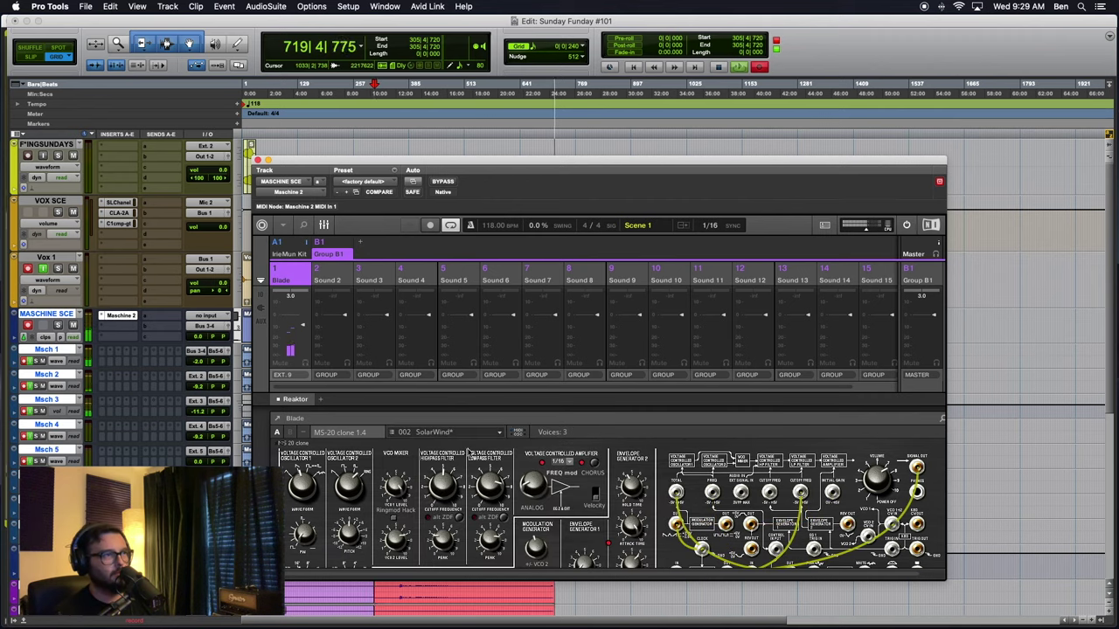
# Browse the remaining "What's up?" presets and switch the MS-20 clone back to "now with ringmod hack".
pyautogui.click(428, 439)
pyautogui.scroll(-6, 464, 483)
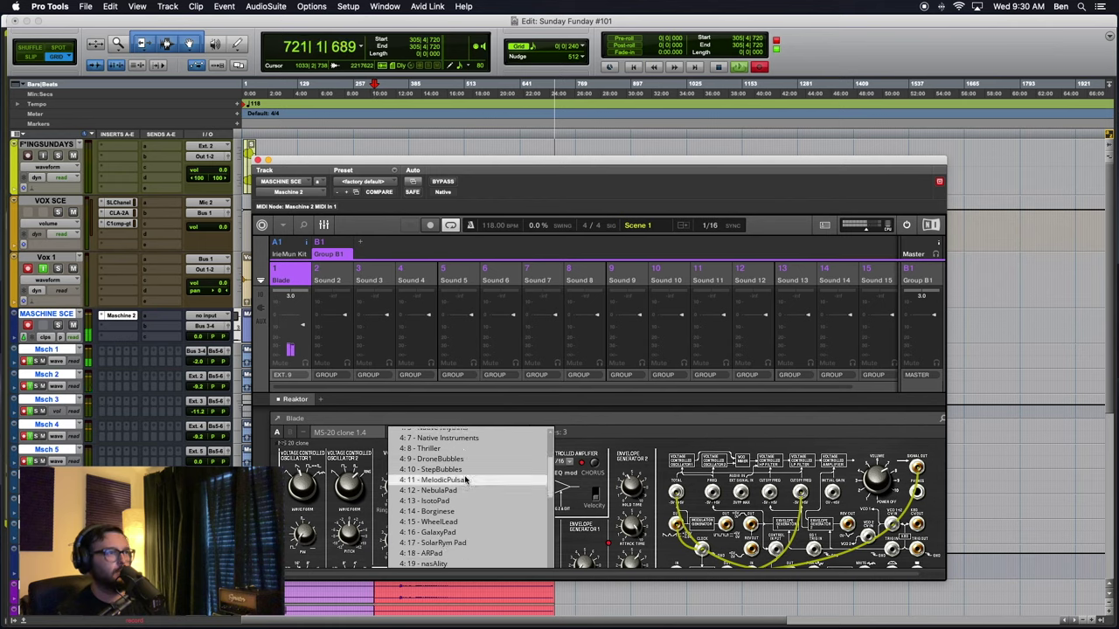
pyautogui.scroll(5, 465, 480)
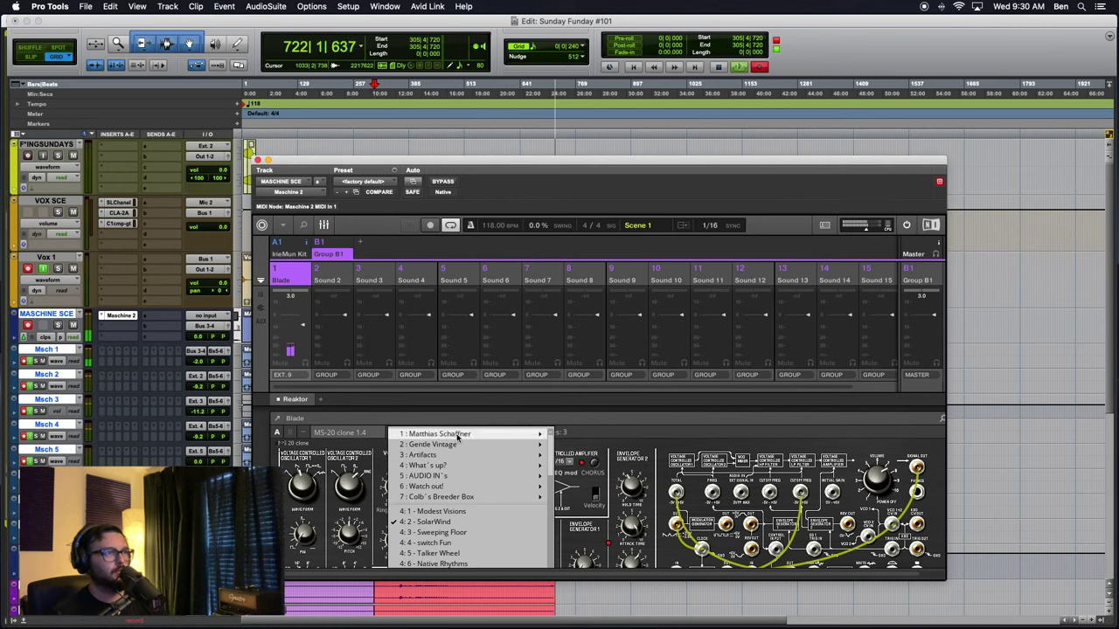
pyautogui.moveTo(456, 436)
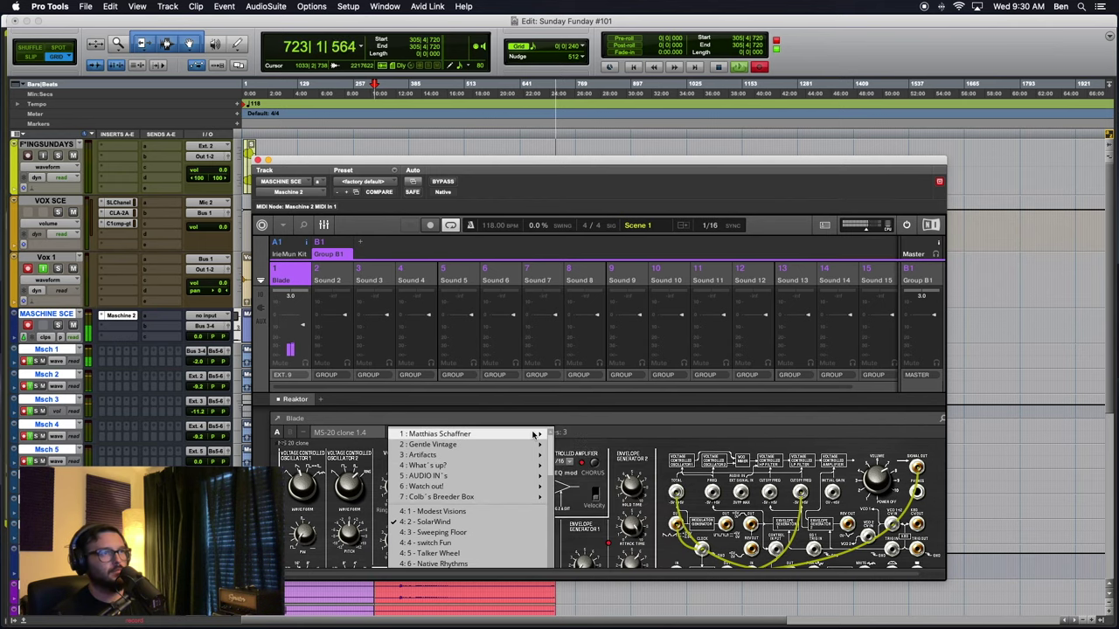
pyautogui.click(598, 445)
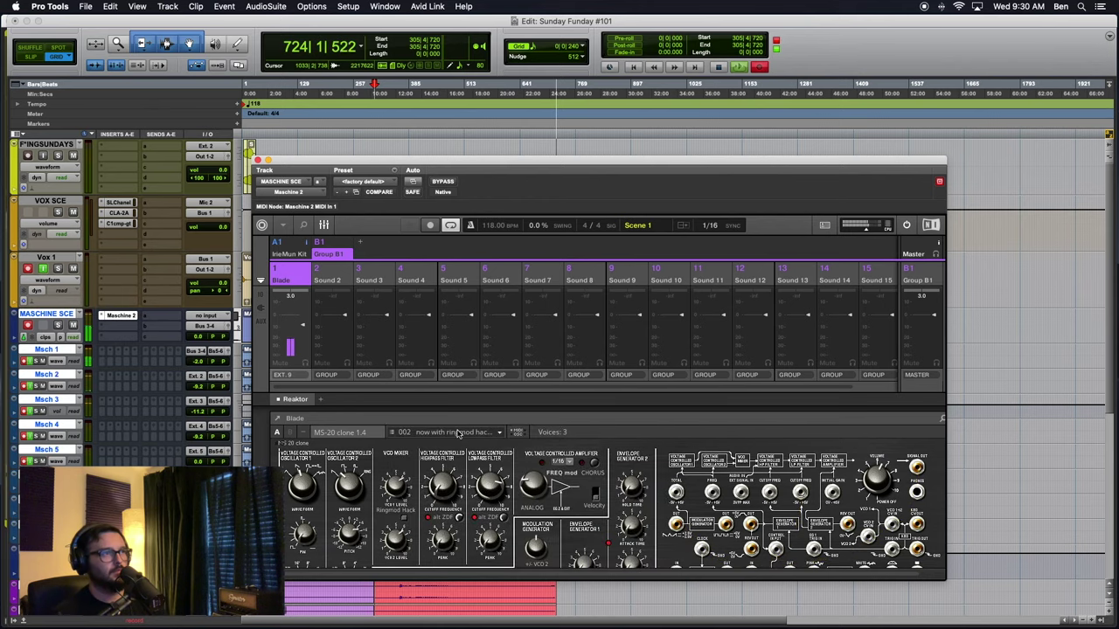
pyautogui.press('Up')
pyautogui.press('Down')
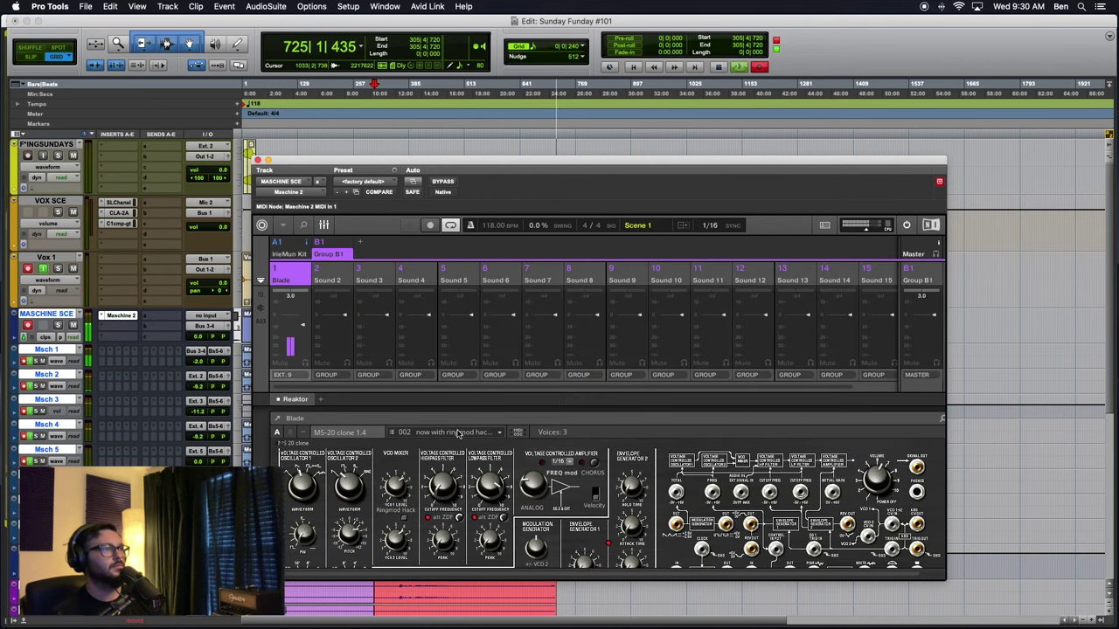
# Audition the pluck, "triggered by LFO" and "triggered by LFO 1" presets on the Blade sound.
pyautogui.click(457, 433)
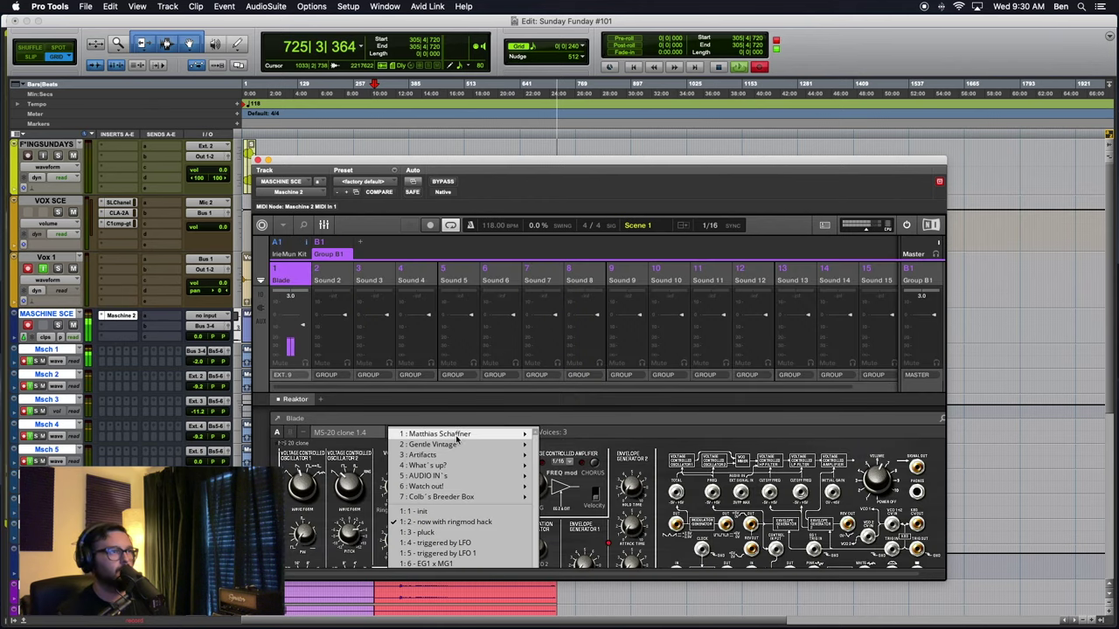
pyautogui.click(421, 532)
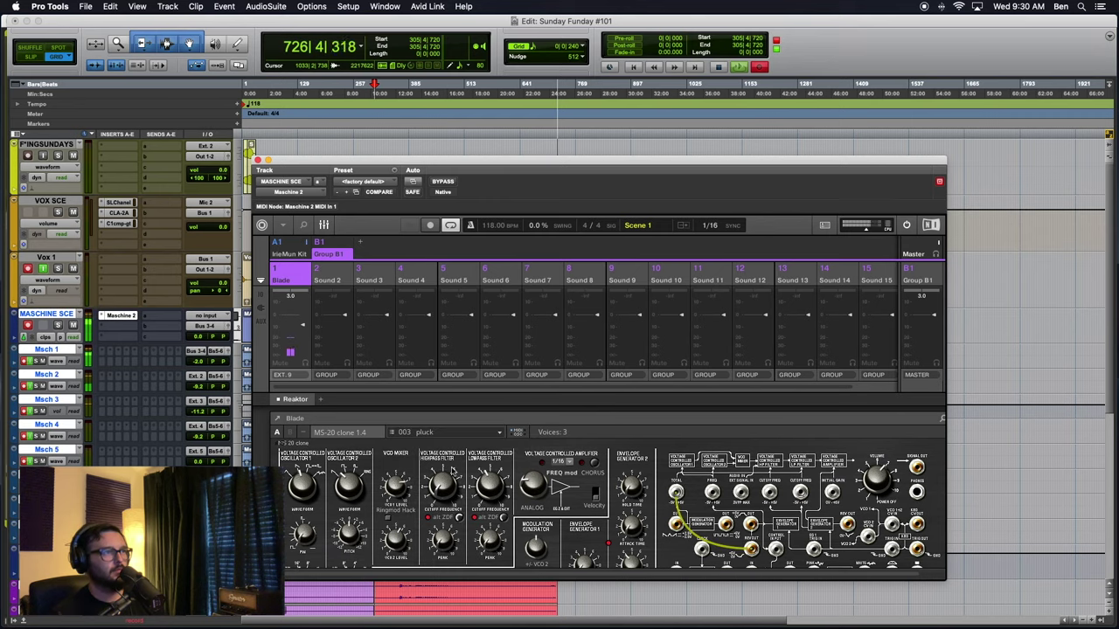
pyautogui.click(443, 434)
pyautogui.click(443, 535)
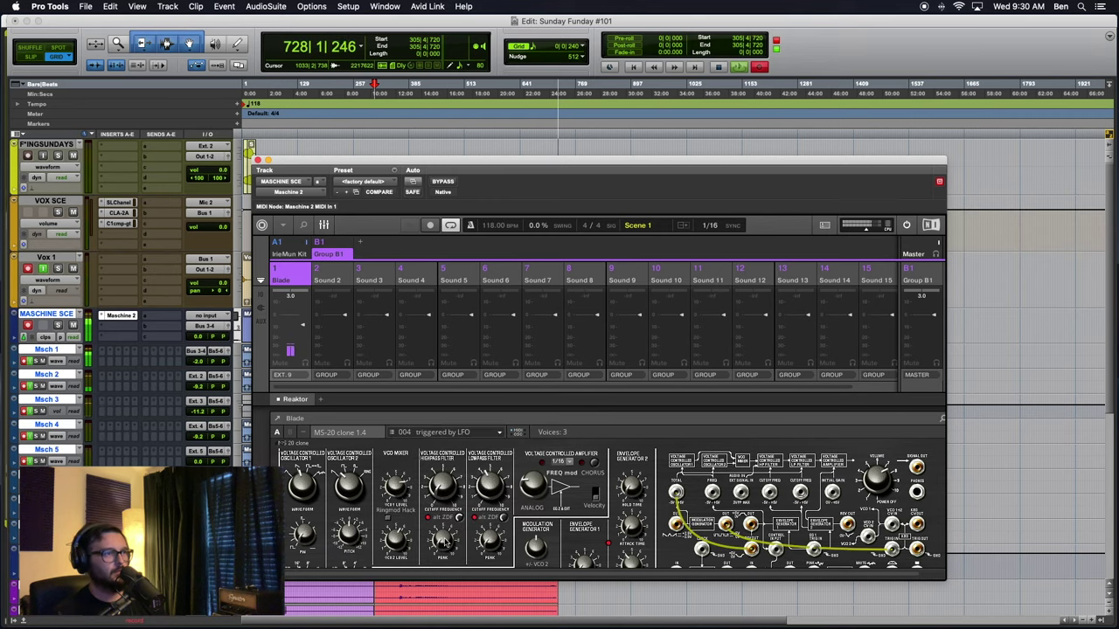
pyautogui.click(450, 430)
pyautogui.click(446, 552)
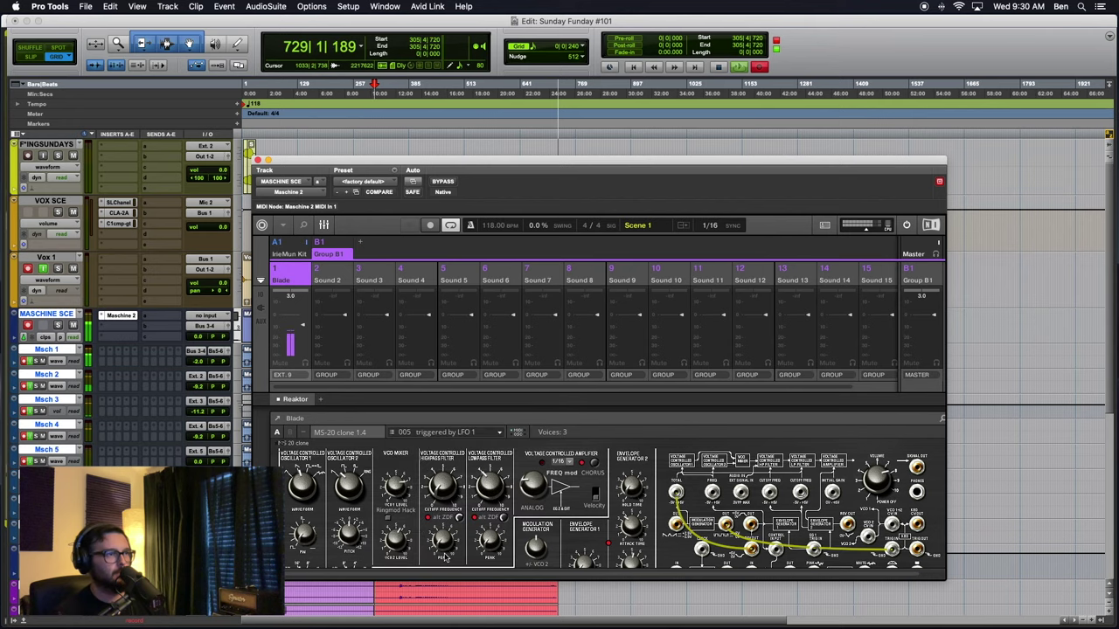
# Compare the "EG1 x MG1" and "triggered by LFO" presets, and settle on "triggered by LFO 1" for the Blade sound.
pyautogui.click(448, 431)
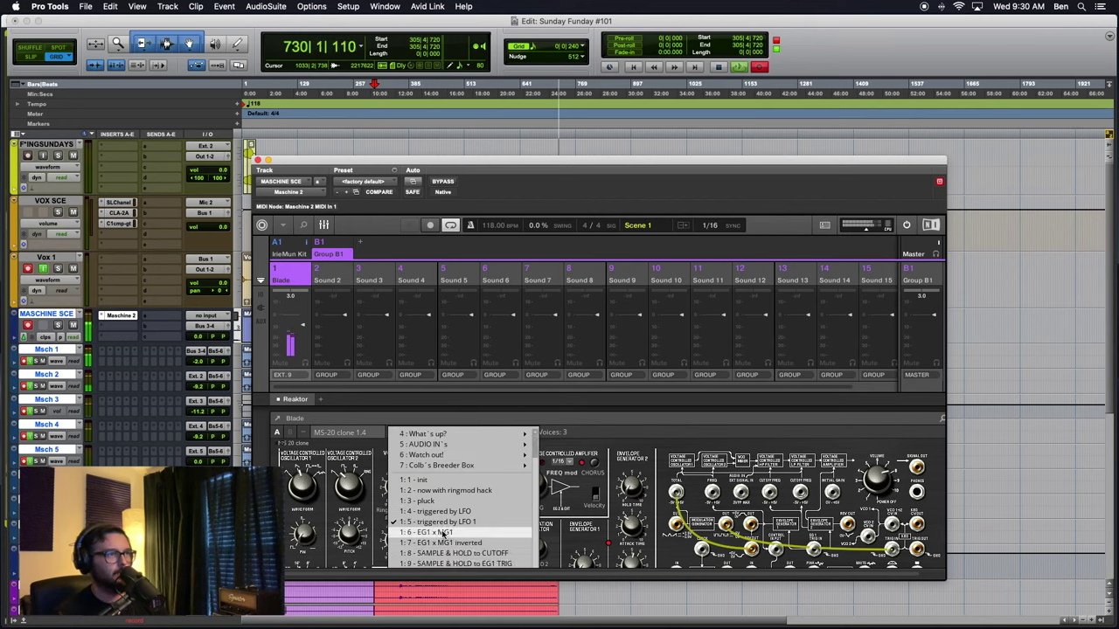
pyautogui.click(442, 539)
pyautogui.click(449, 432)
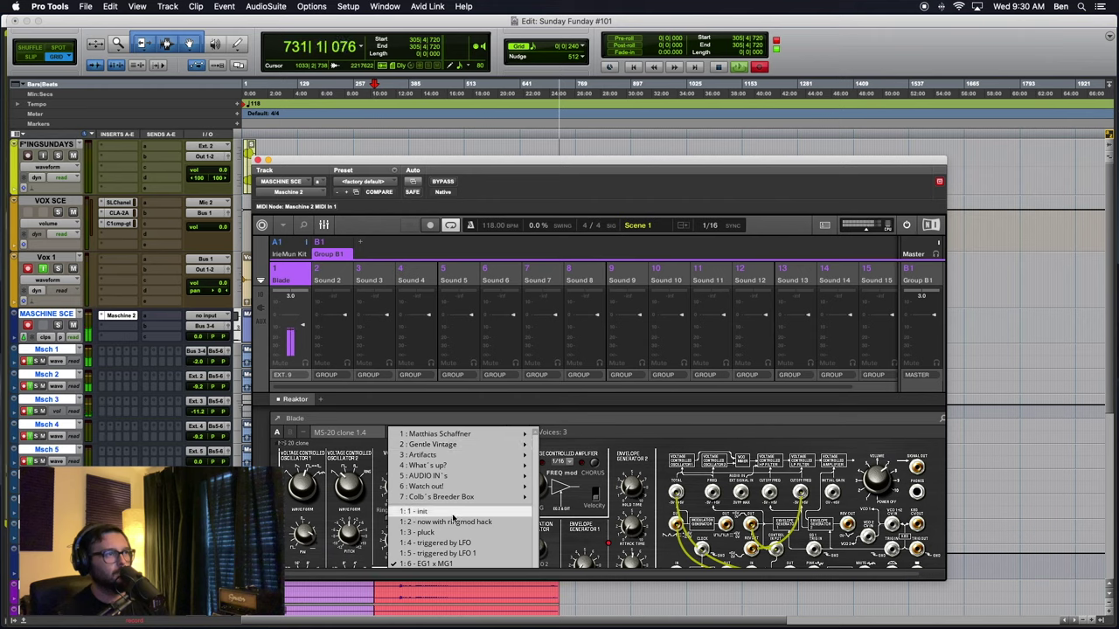
pyautogui.click(436, 542)
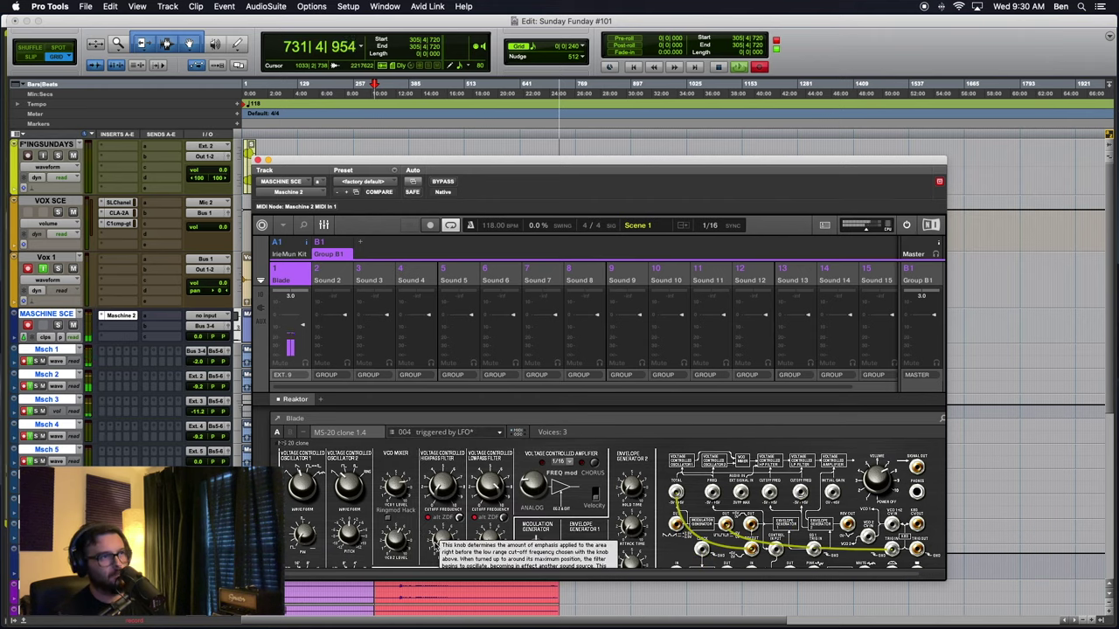
pyautogui.click(439, 434)
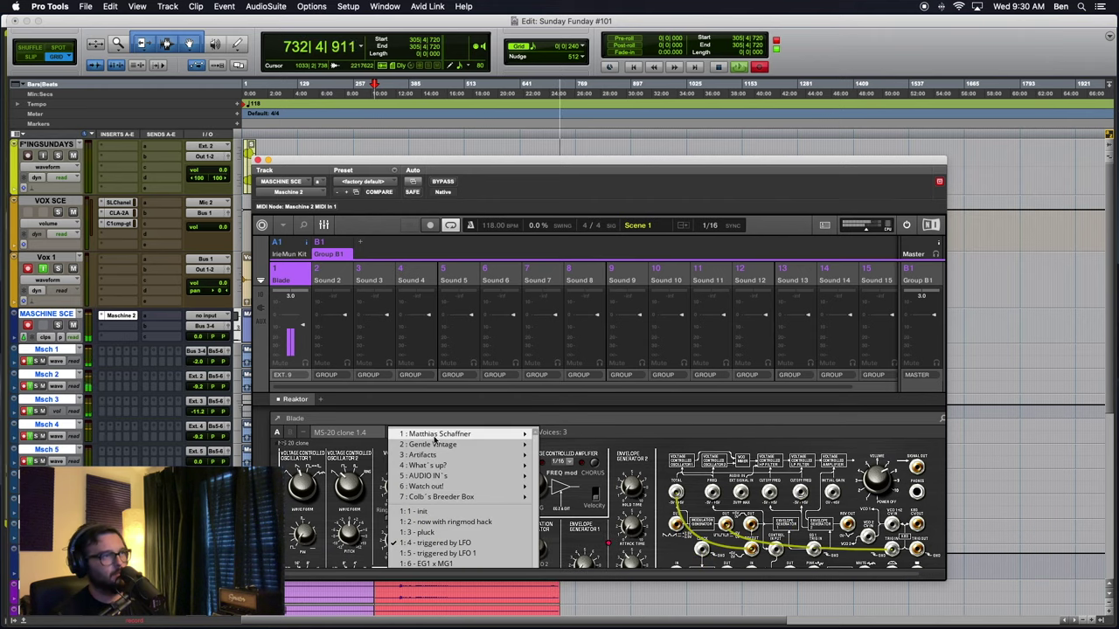
pyautogui.click(435, 554)
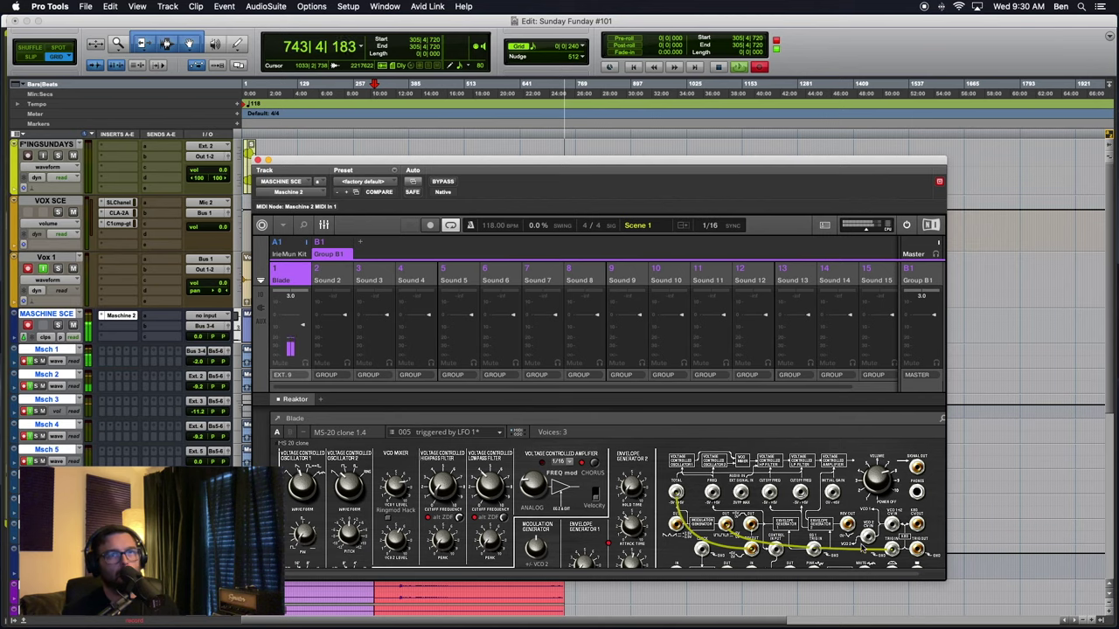
# Open the Blade sound's Reaktor instrument in its own window and adjust the modulation generator's waveform.
pyautogui.click(278, 419)
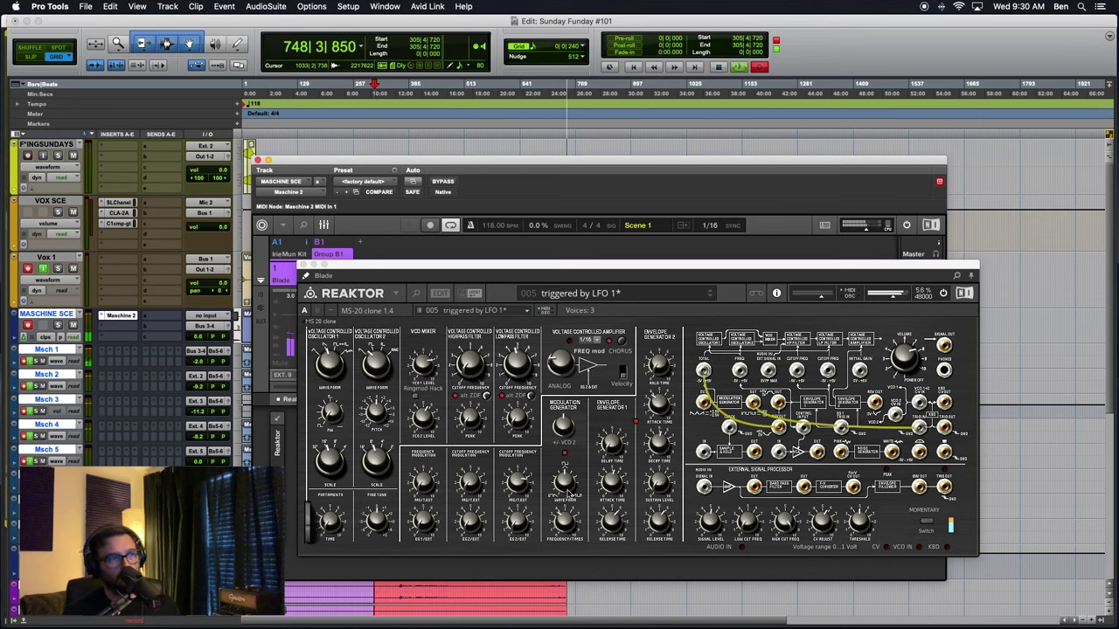
pyautogui.moveTo(567, 480); pyautogui.dragTo(563, 497)
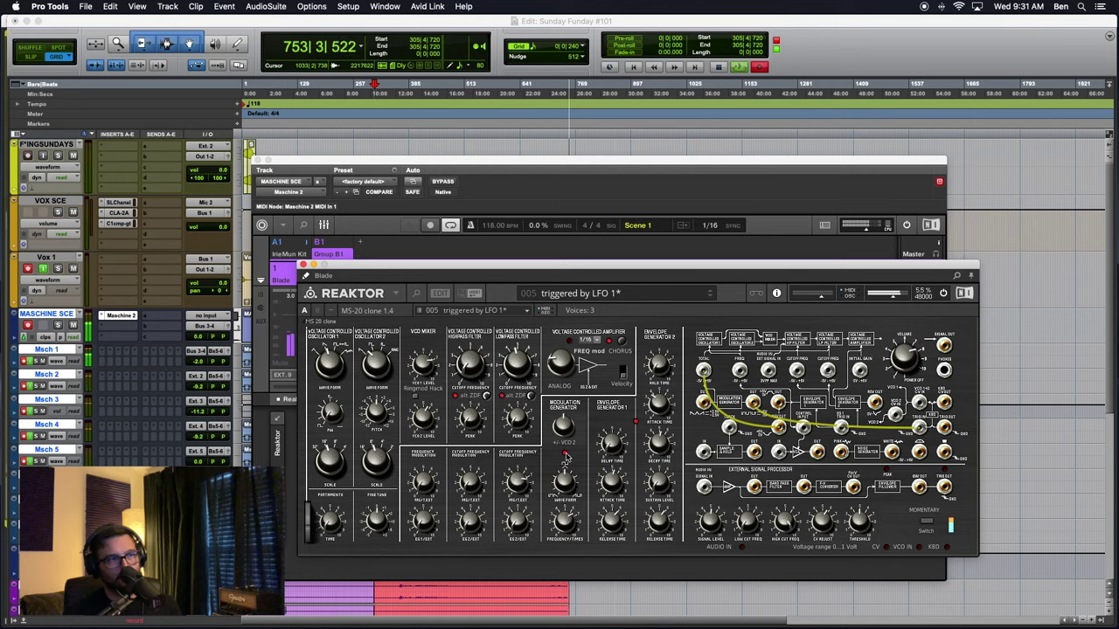
# Start MIDI & OSC Learn on the modulation generator's frequency knob, and close the Blade sound's separate Reaktor window.
pyautogui.rightClick(564, 523)
pyautogui.click(570, 531)
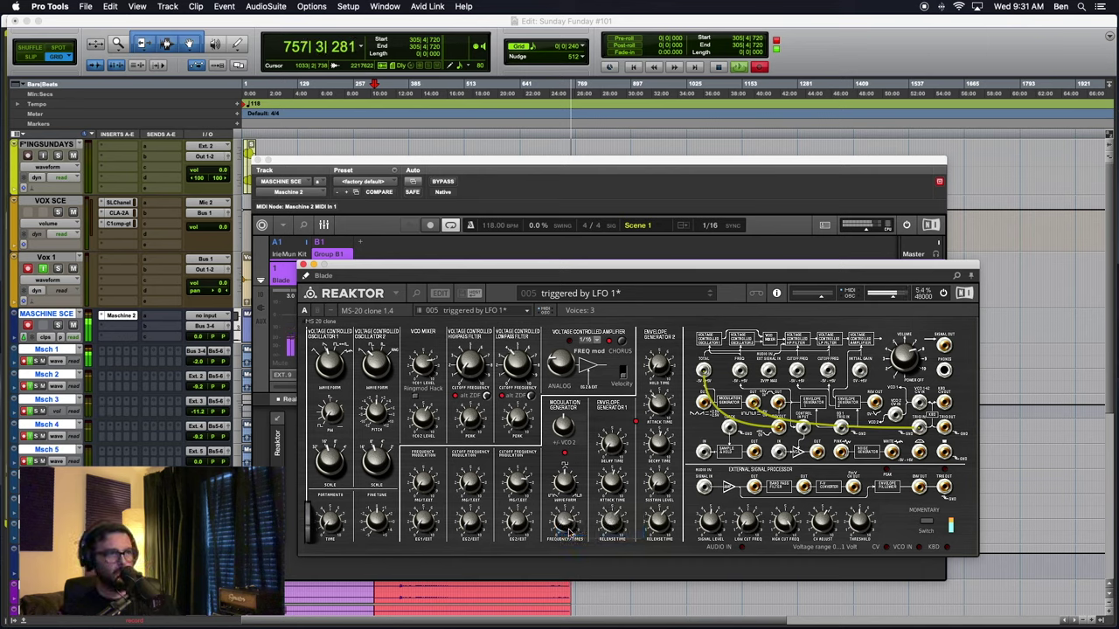
pyautogui.rightClick(568, 527)
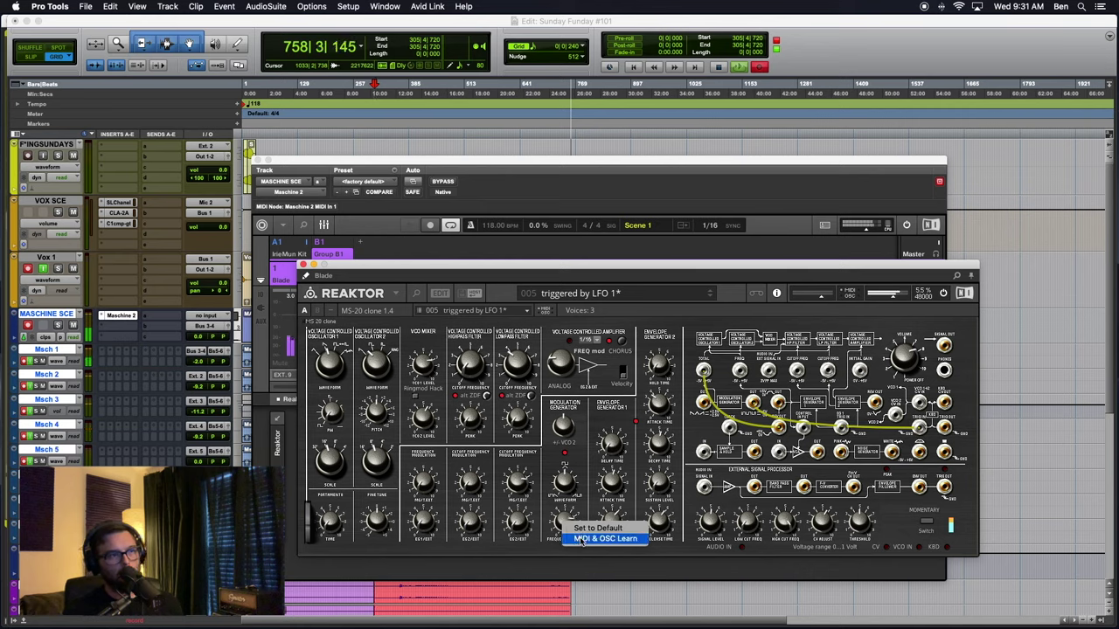
pyautogui.click(582, 539)
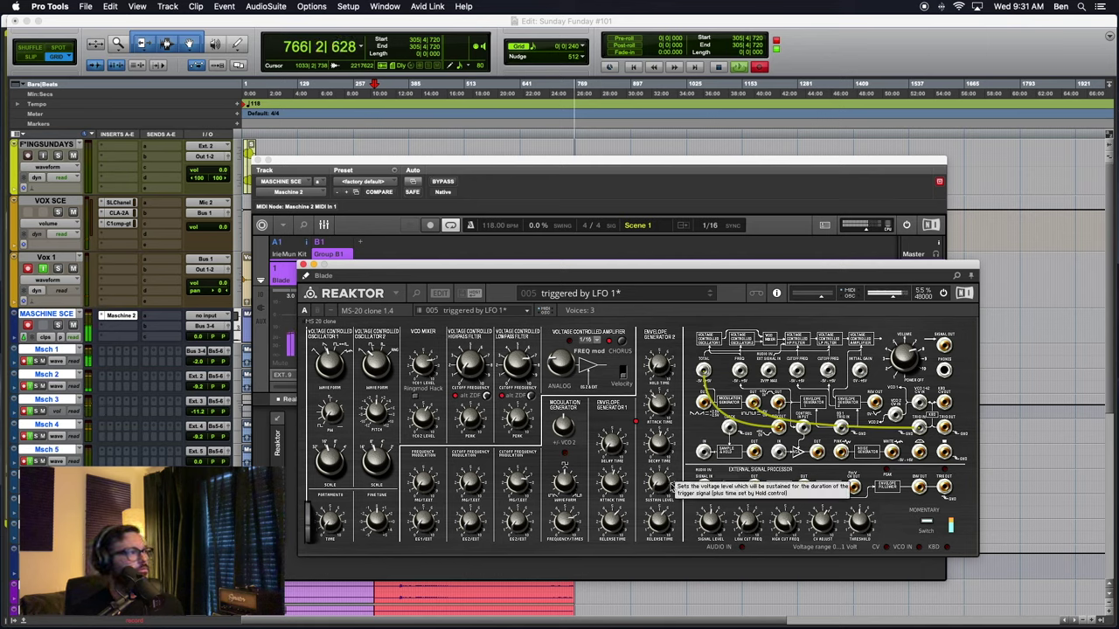
pyautogui.click(301, 265)
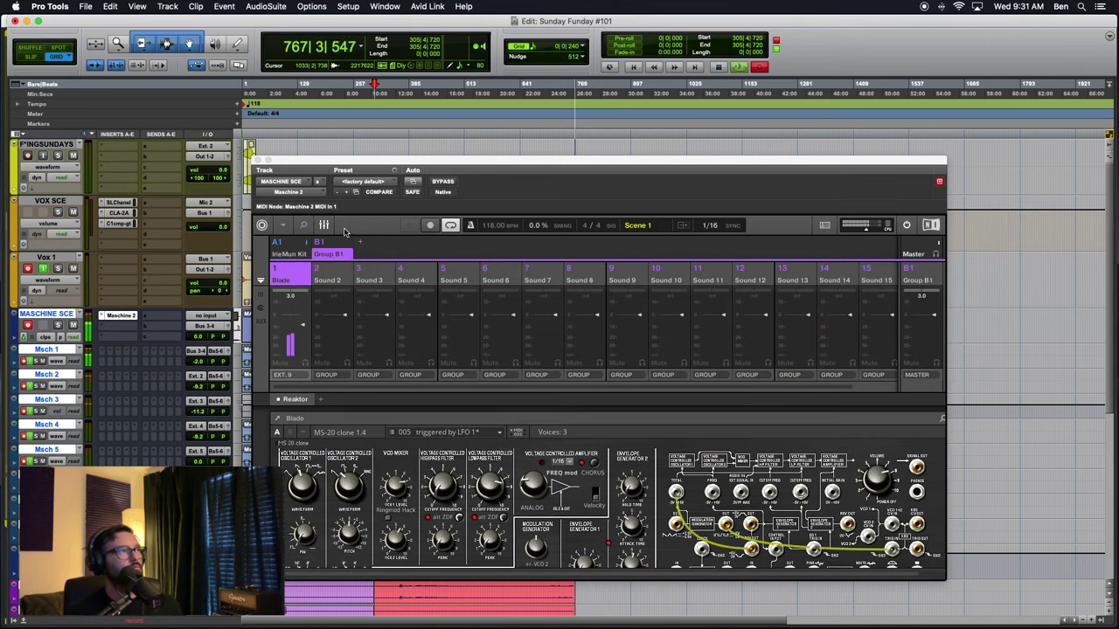
# Return from the mixer to the pattern view of Group B1 and add Maschine's internal Compressor after Reaktor on the Blade sound.
pyautogui.click(288, 254)
pyautogui.click(337, 255)
pyautogui.click(325, 226)
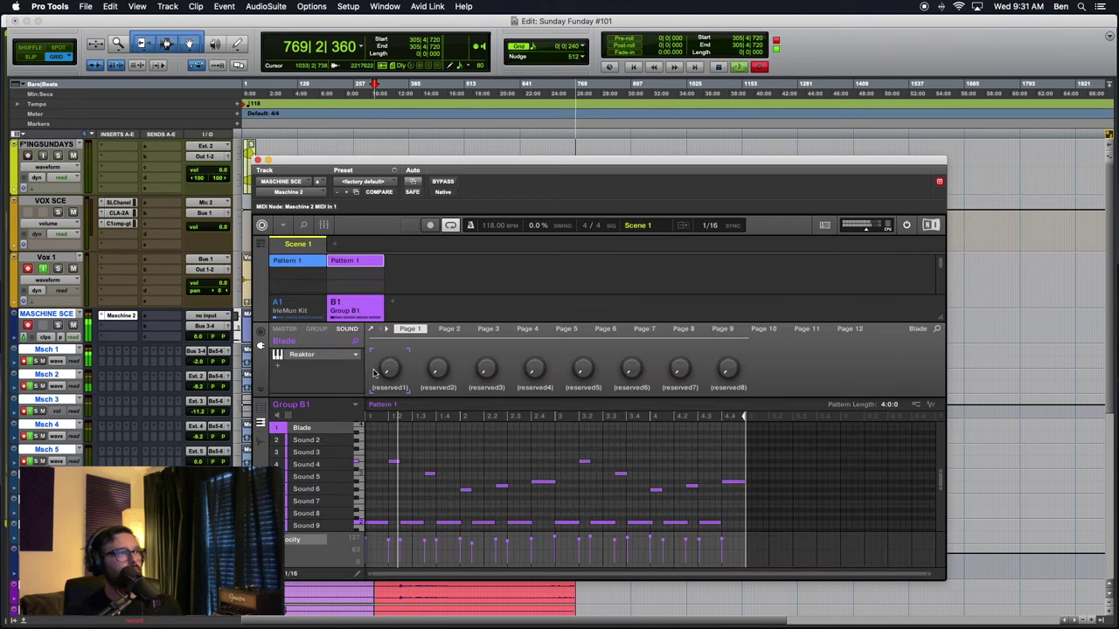
pyautogui.click(334, 356)
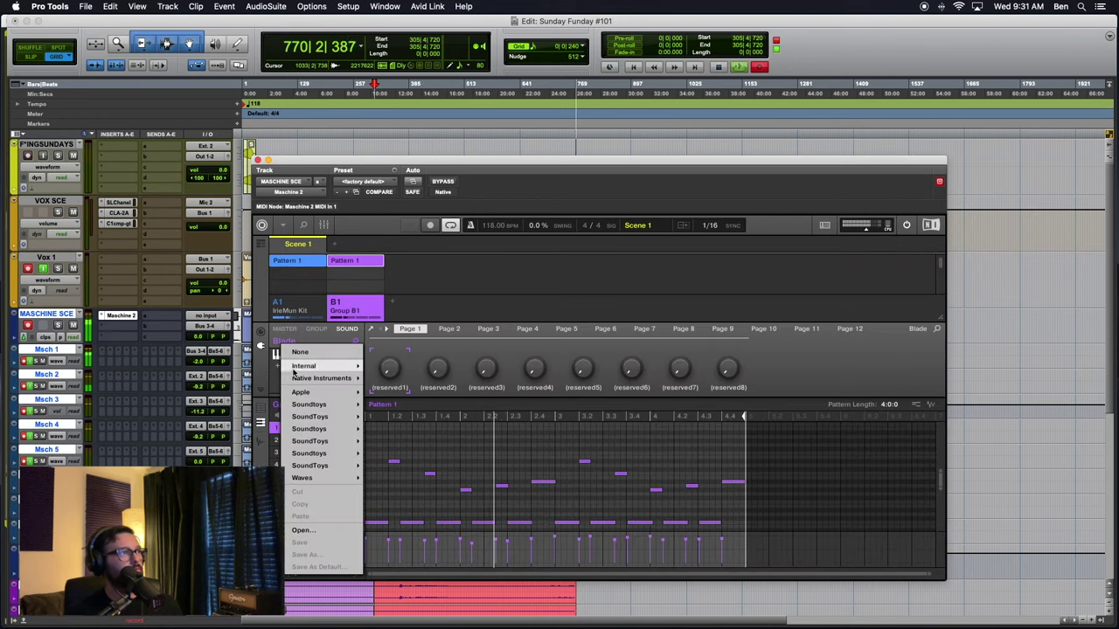
pyautogui.moveTo(327, 366)
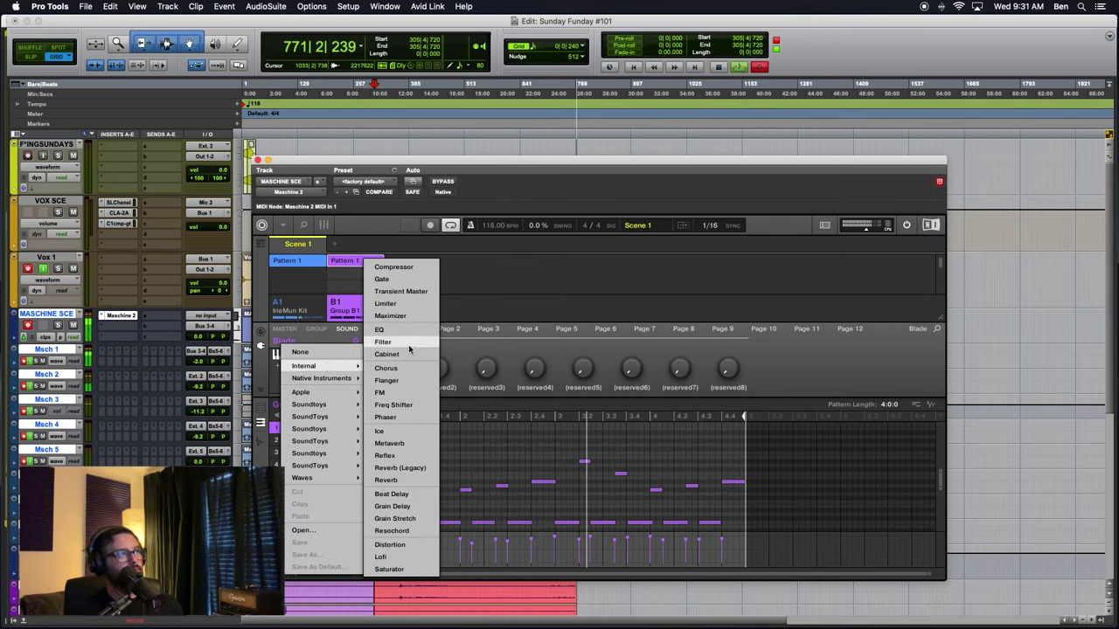
pyautogui.click(404, 267)
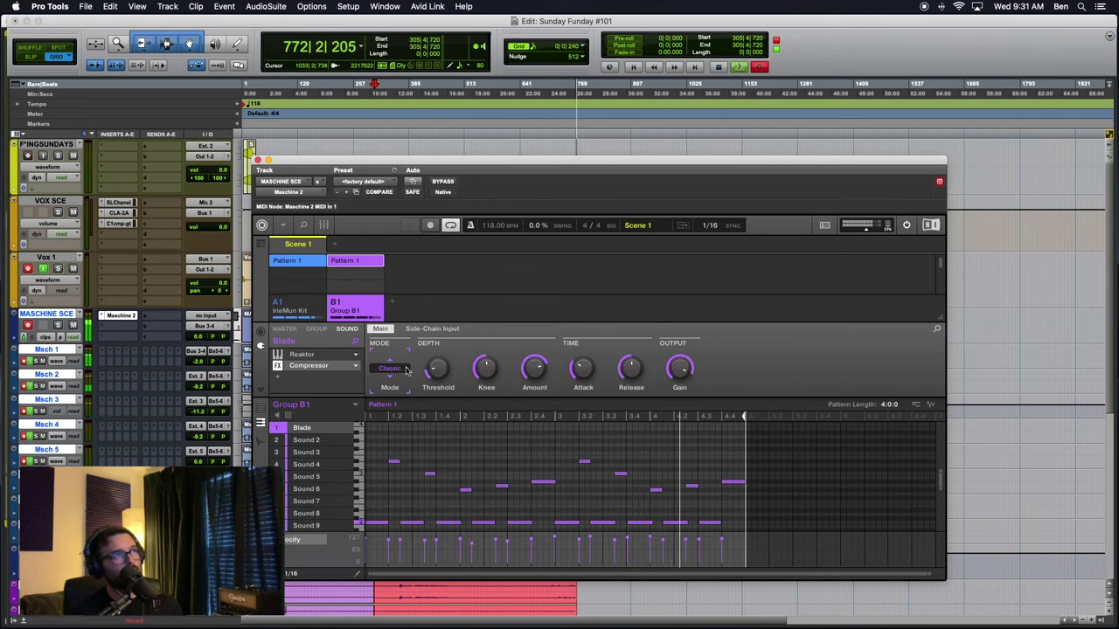
# Set the Blade compressor's side-chain gain to 0.52 and its source to A1:S1 - IrieMun Kit: Kick IrieMun 1.
pyautogui.click(432, 329)
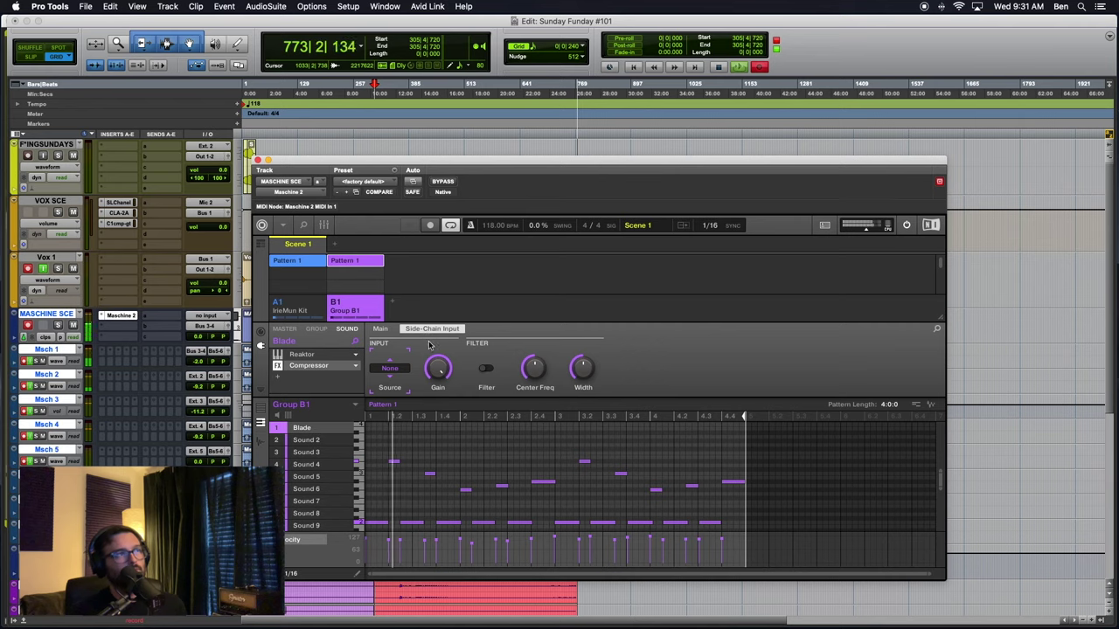
pyautogui.moveTo(432, 368); pyautogui.dragTo(433, 369)
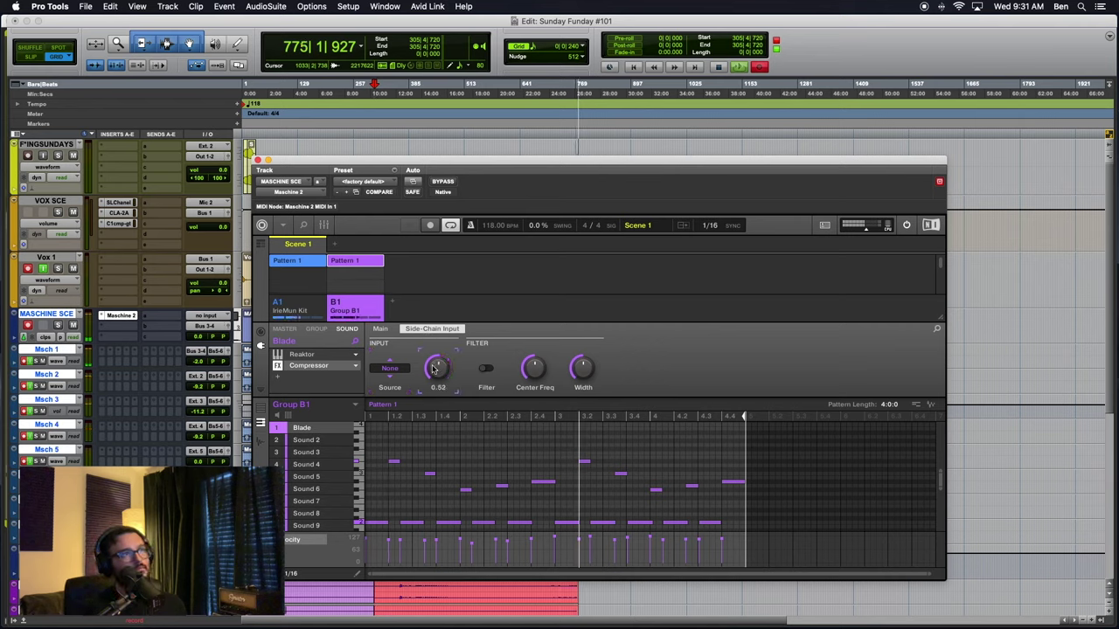
pyautogui.click(388, 369)
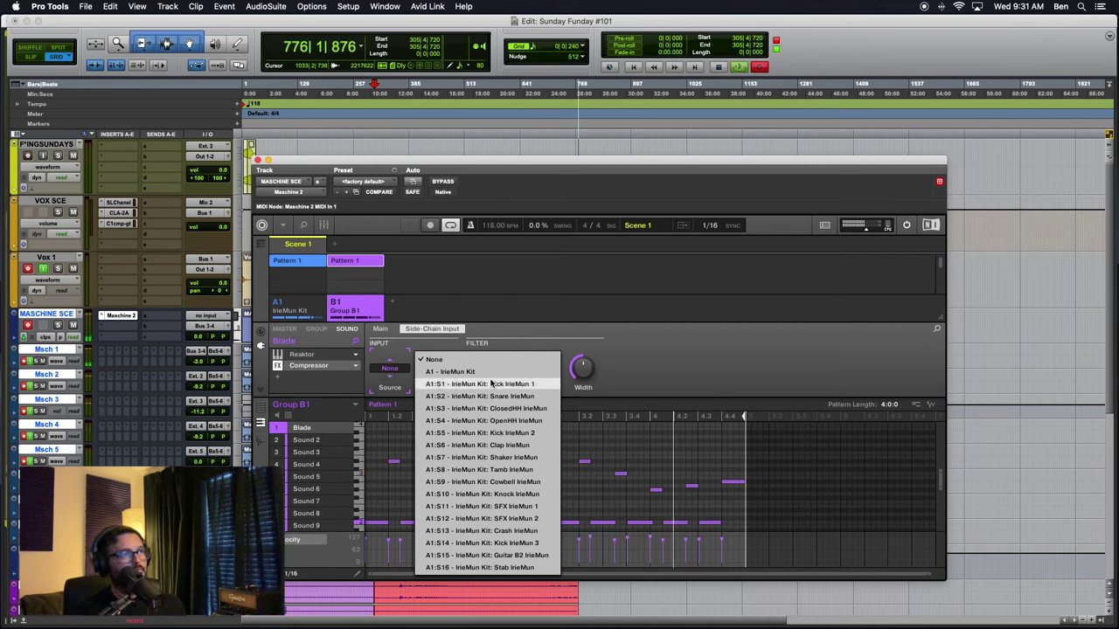
pyautogui.click(428, 384)
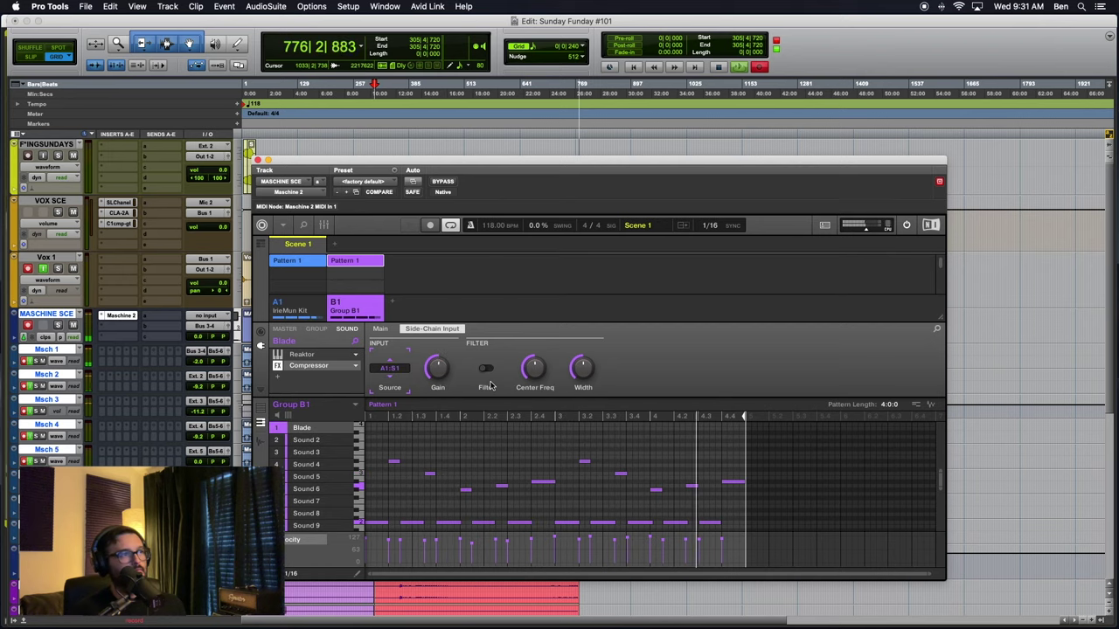
# Try Kick IrieMun 2 as the side-chain source, check the IrieMun Kit's sounds, and settle on Kick IrieMun 1.
pyautogui.click(395, 371)
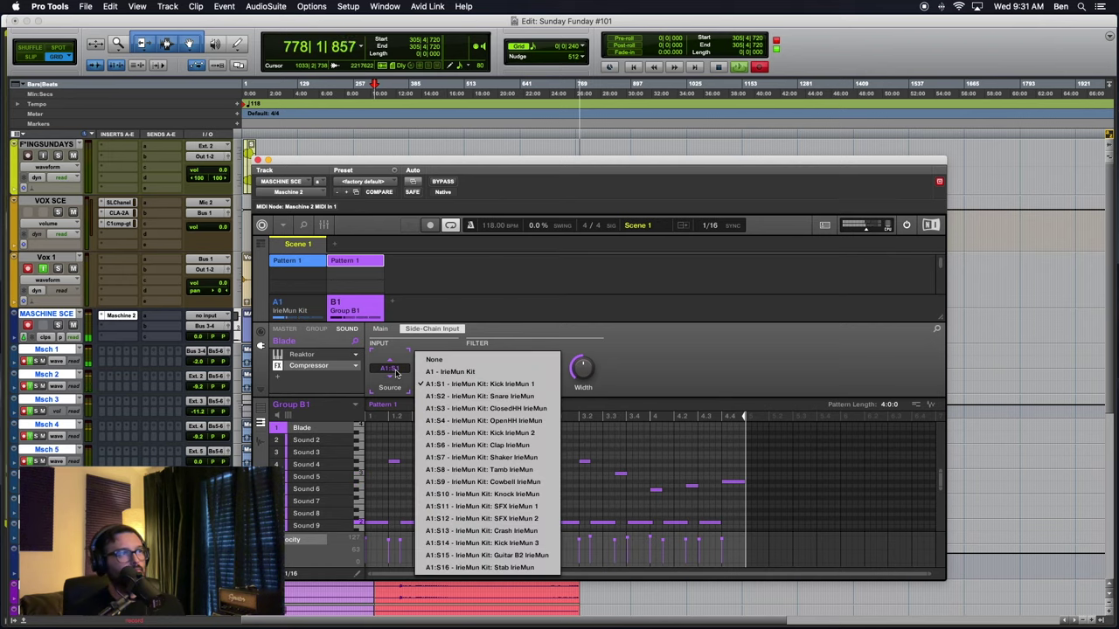
pyautogui.click(494, 432)
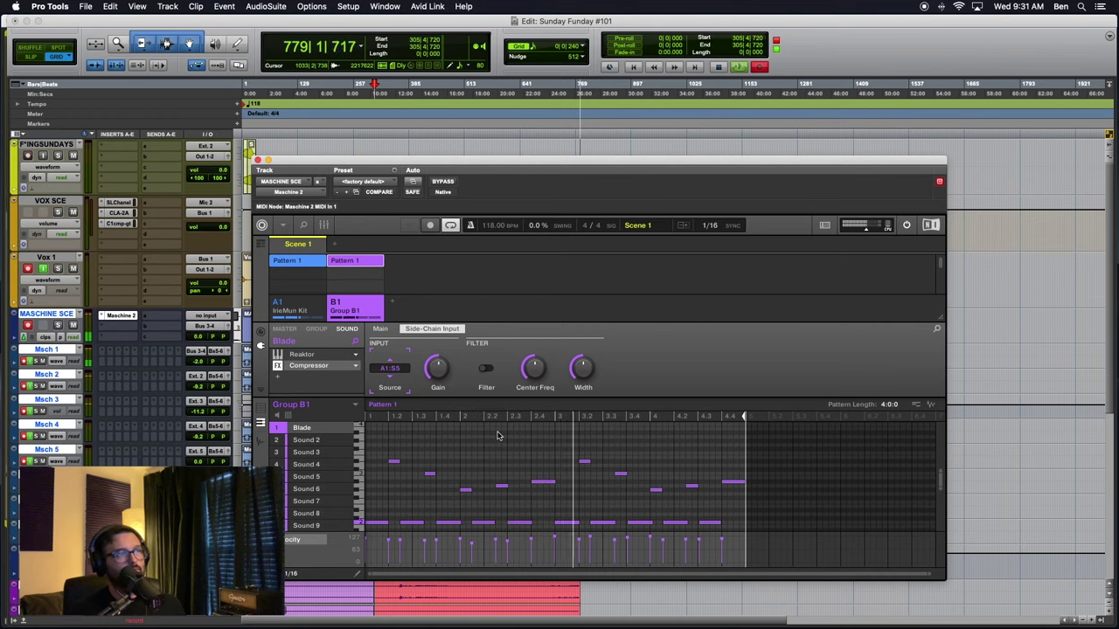
pyautogui.click(395, 371)
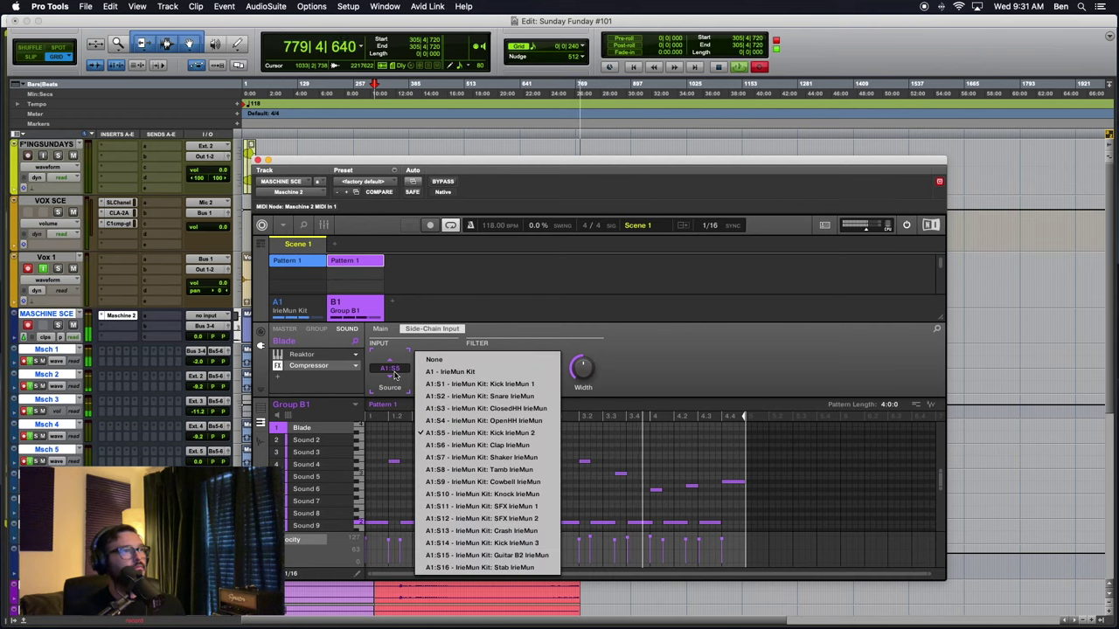
pyautogui.click(468, 386)
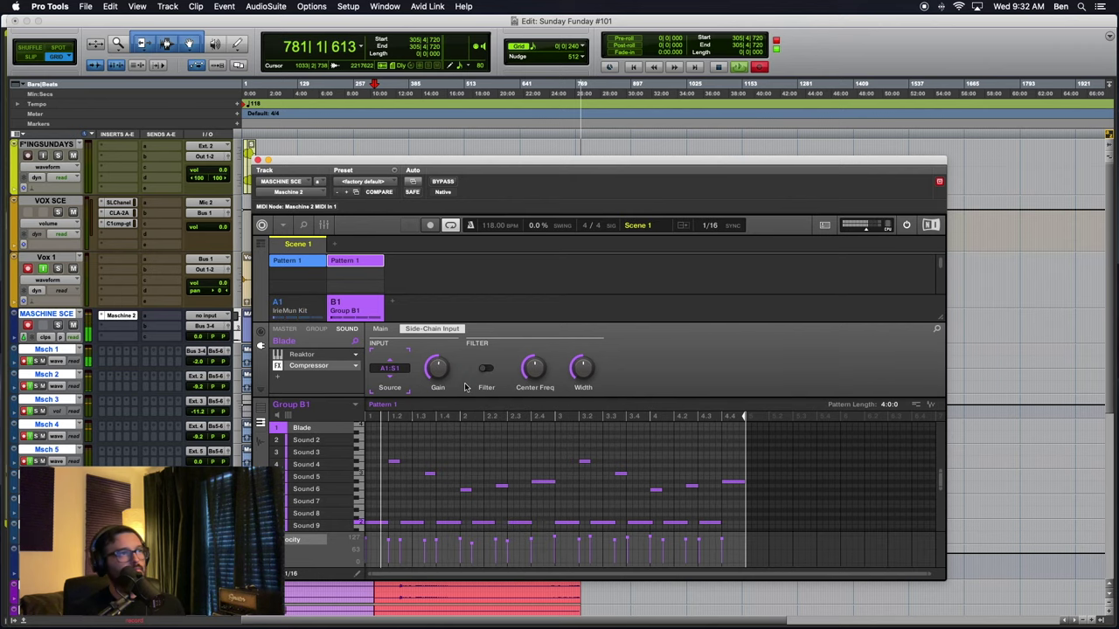
pyautogui.click(303, 311)
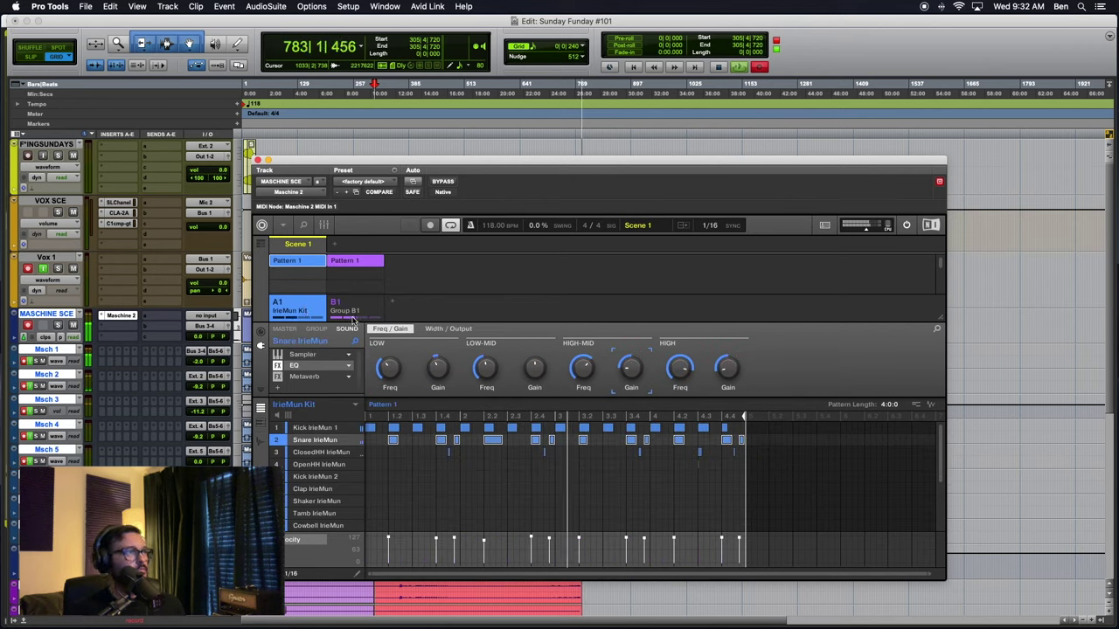
pyautogui.click(343, 308)
pyautogui.click(406, 360)
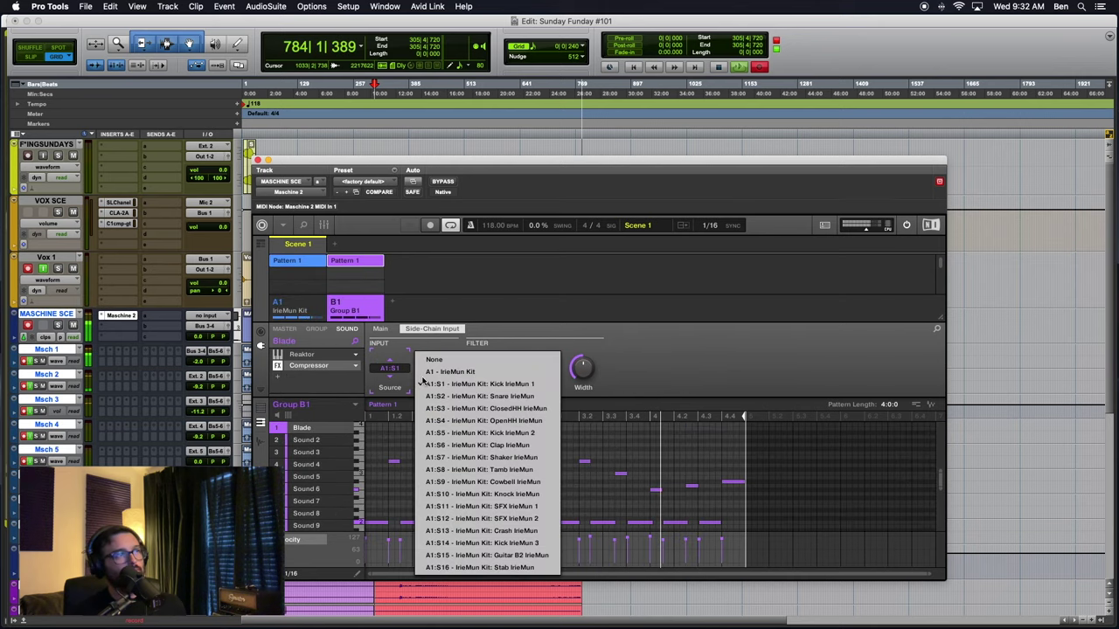
pyautogui.click(461, 385)
# Set the side-chain gain to 0.92, increase the filter width, and close the plug-in window from the compressor's main page.
pyautogui.moveTo(438, 369); pyautogui.dragTo(438, 366)
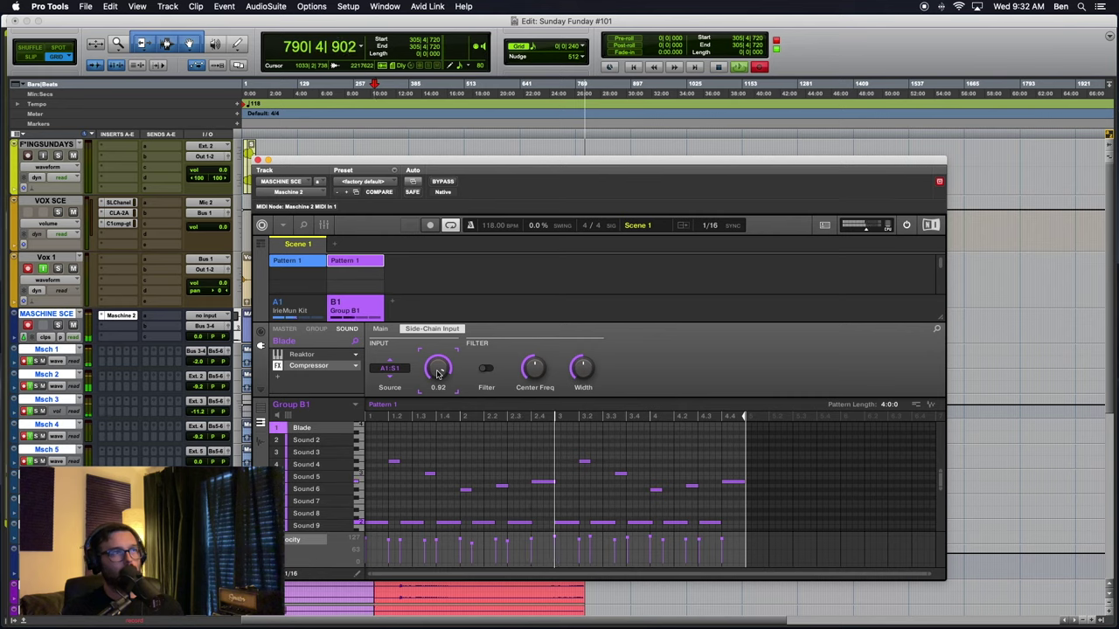
pyautogui.moveTo(573, 374); pyautogui.dragTo(573, 375)
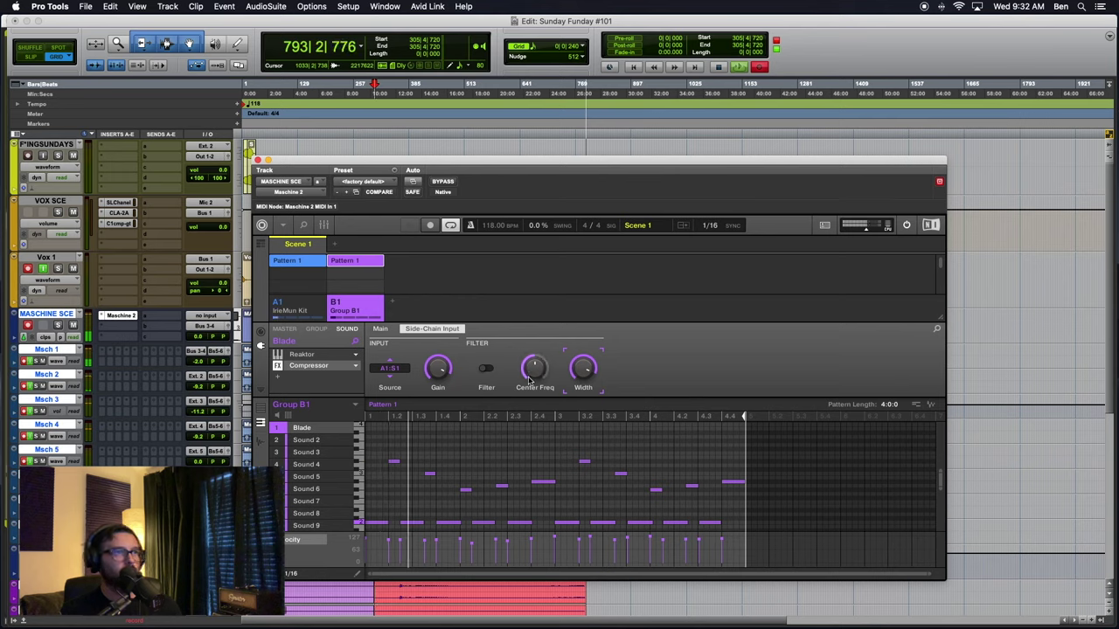
pyautogui.click(380, 330)
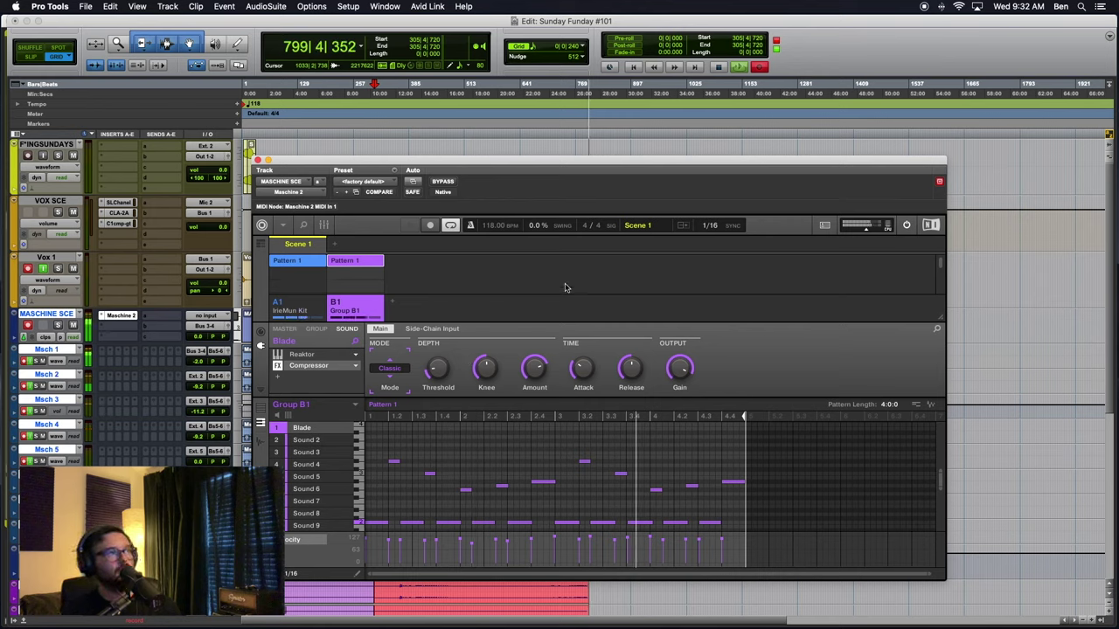
pyautogui.click(258, 161)
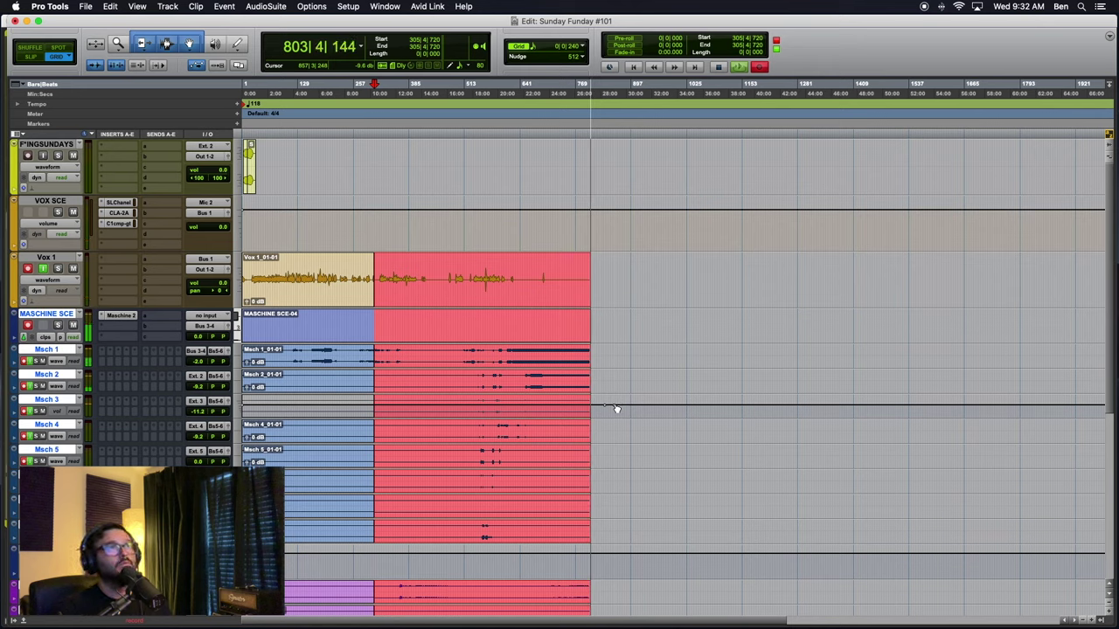
# Draw a dip in the Msch 3 volume automation beyond the recorded clips, rising again to about -10.1 dB.
pyautogui.moveTo(616, 408)
pyautogui.mouseDown()
pyautogui.moveTo(627, 423)
pyautogui.moveTo(617, 415)
pyautogui.mouseUp()
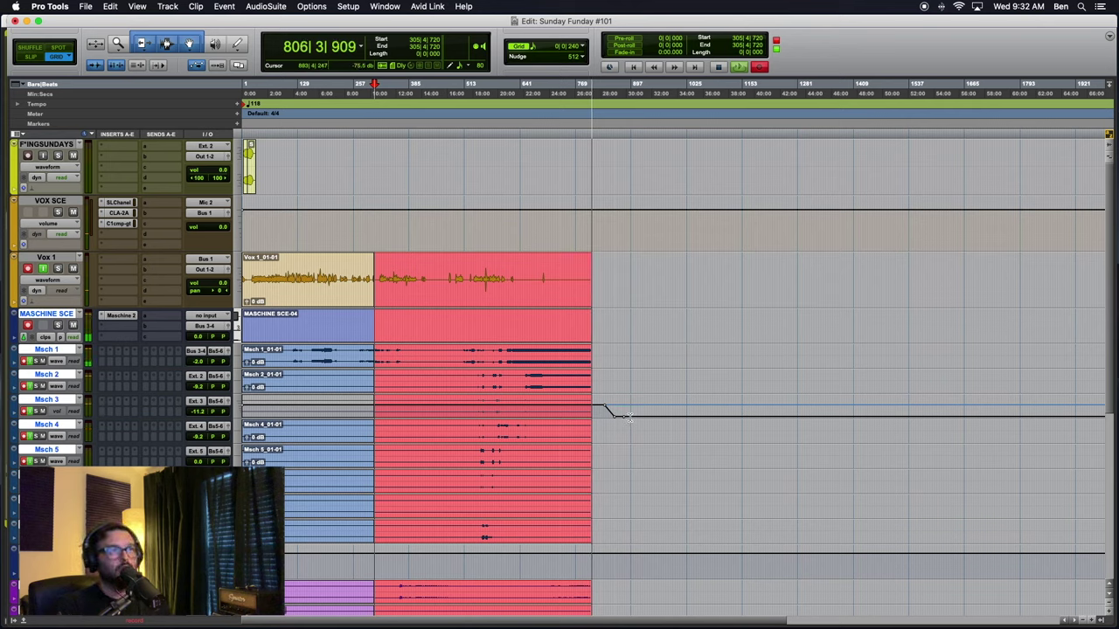
pyautogui.moveTo(626, 421); pyautogui.dragTo(619, 414)
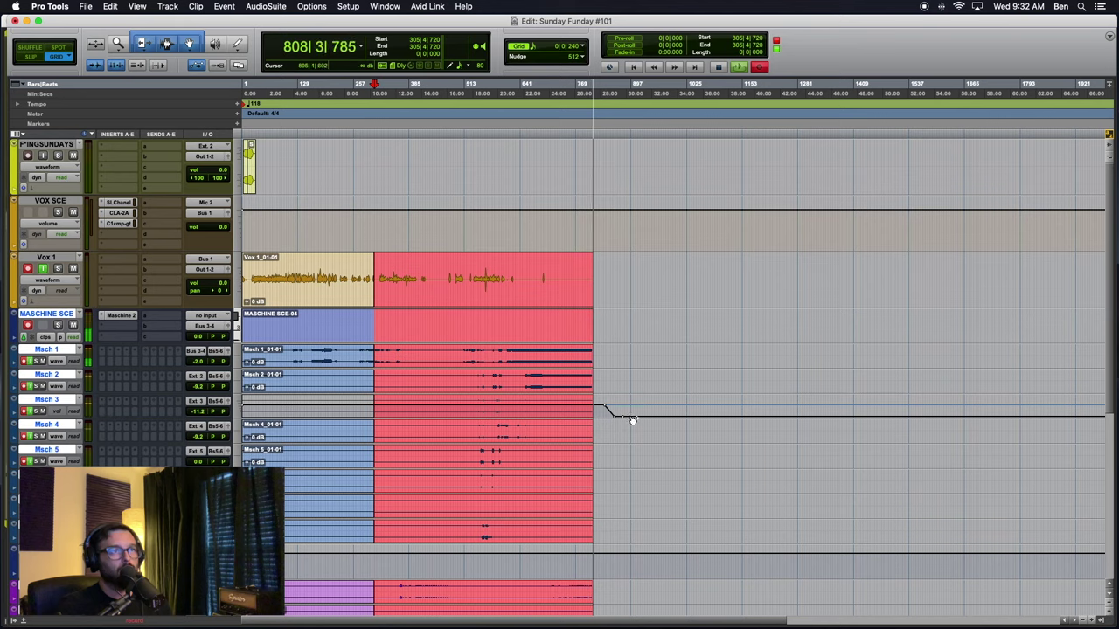
pyautogui.moveTo(632, 420); pyautogui.dragTo(621, 412)
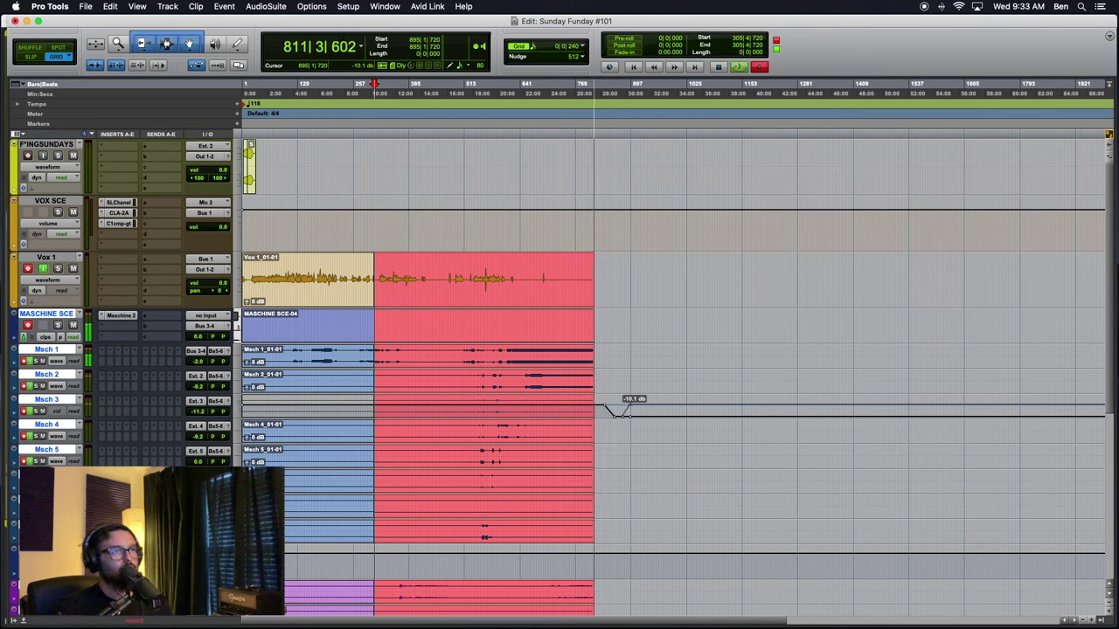
# Cut the volume dip from the Msch 3 track and paste it at bar 845 in the volume lane just above the purple tracks.
pyautogui.moveTo(631, 407); pyautogui.dragTo(604, 410)
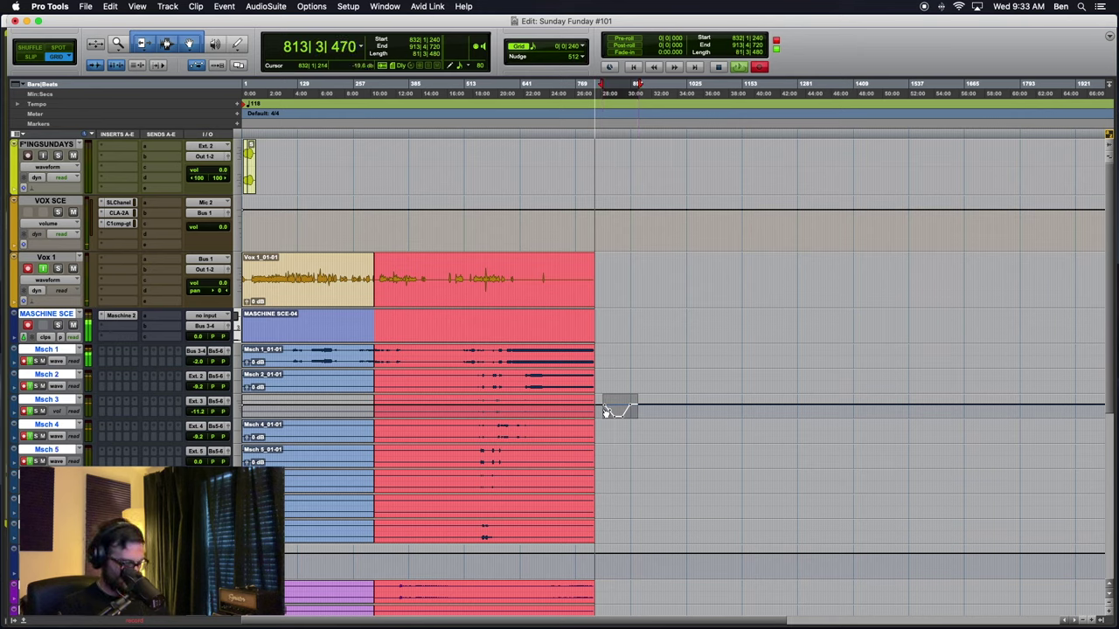
pyautogui.press('Delete')
pyautogui.click(604, 412)
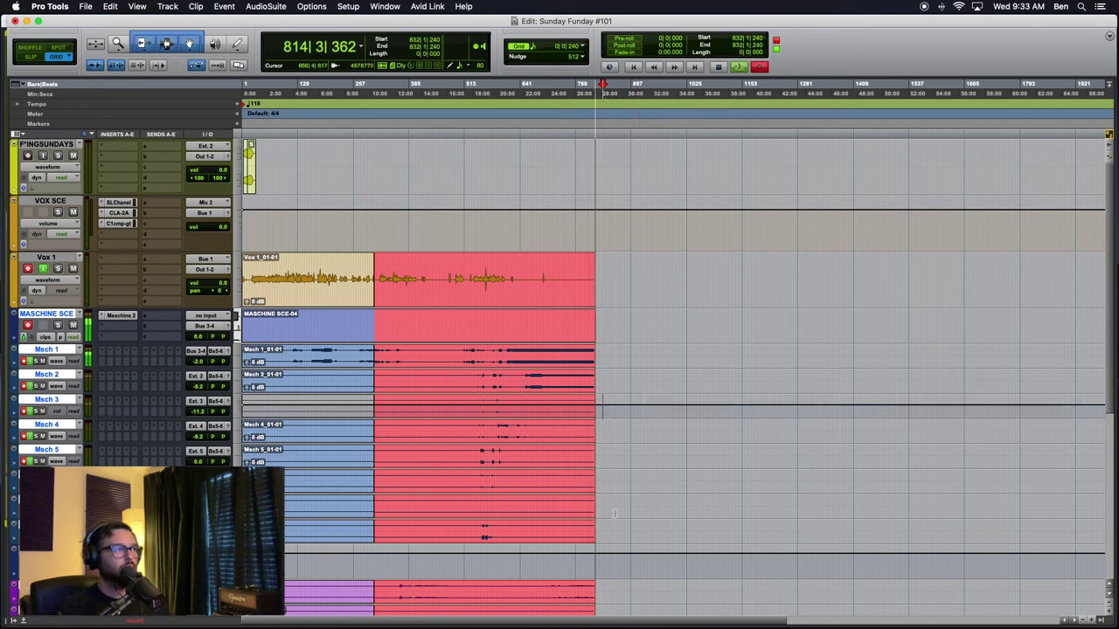
pyautogui.click(615, 560)
pyautogui.click(609, 562)
pyautogui.press('super+v')
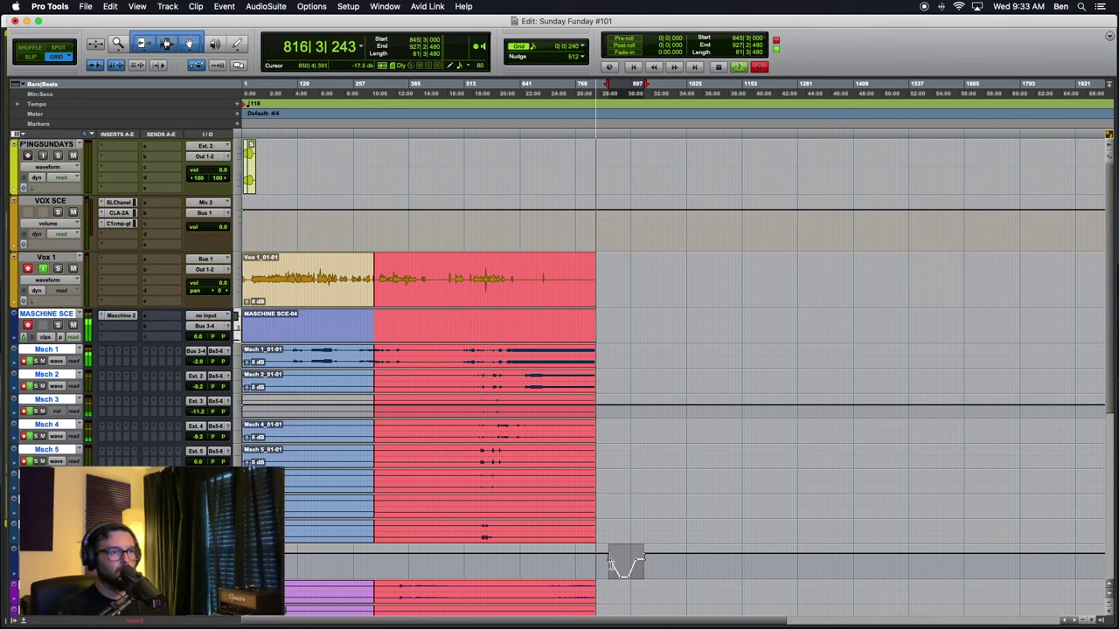
# Delete the extra breakpoint at the start of the pasted dip so its volume falls in one straight ramp.
pyautogui.scroll(3, 610, 564)
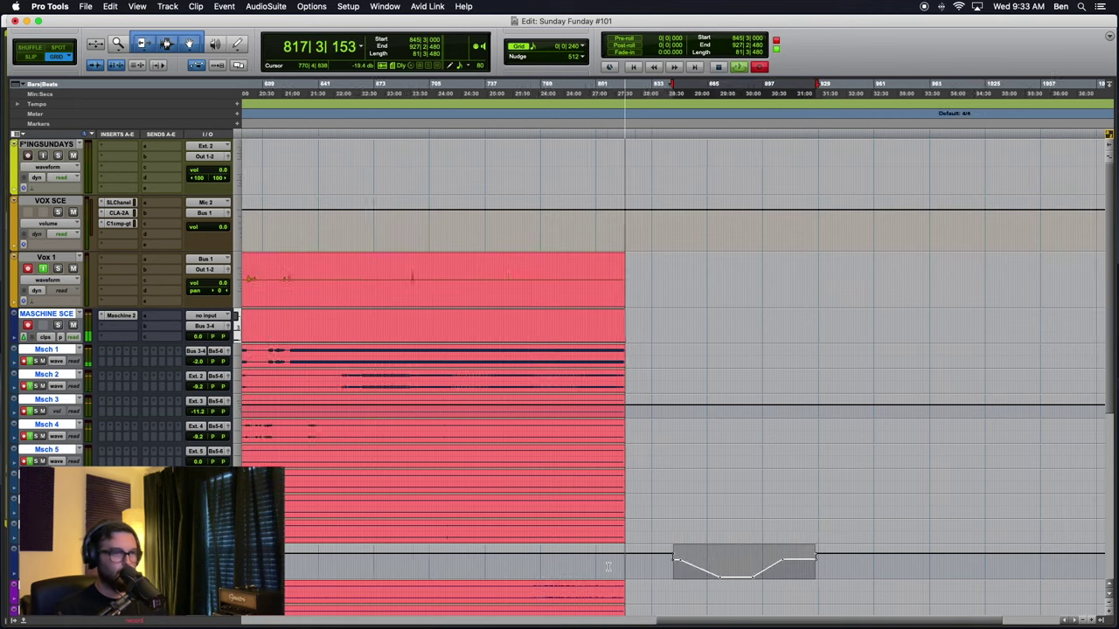
pyautogui.click(691, 559)
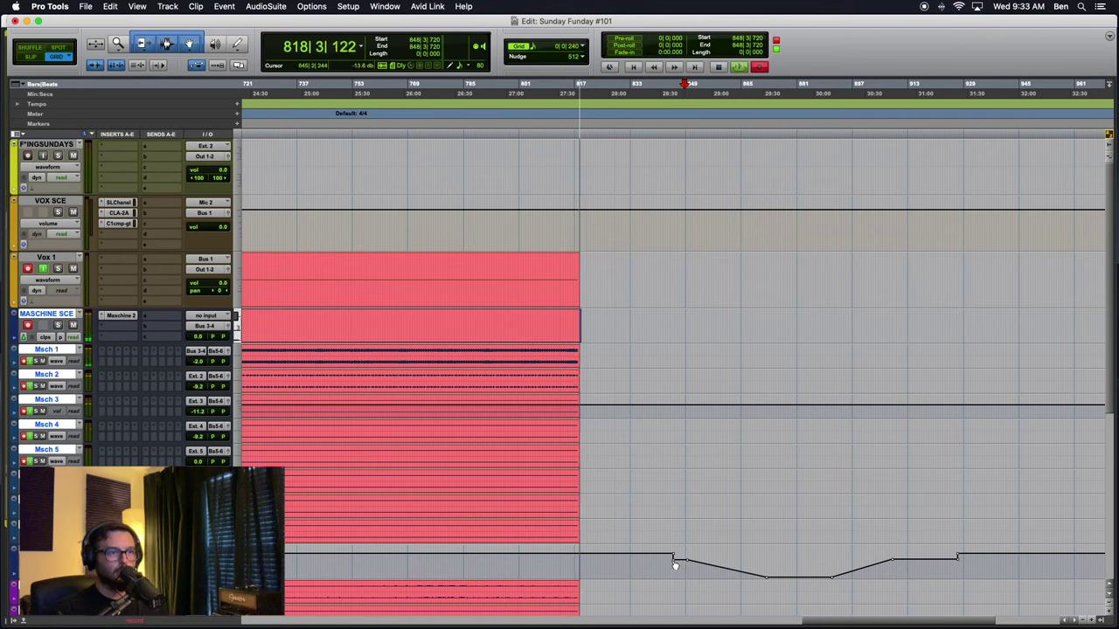
pyautogui.moveTo(699, 572); pyautogui.dragTo(680, 570)
pyautogui.press('Delete')
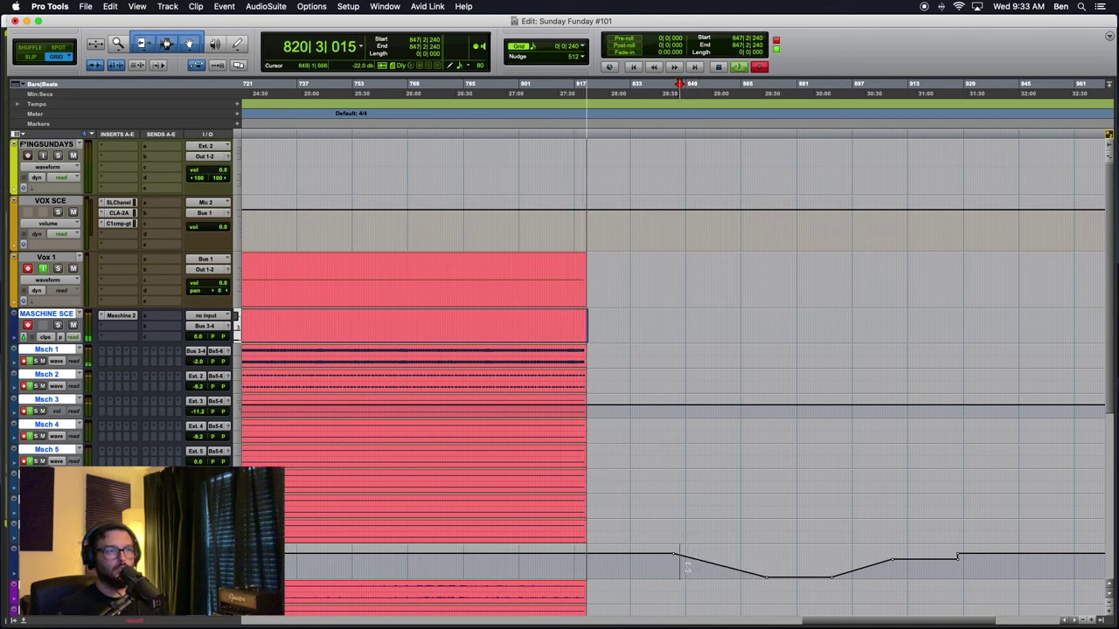
# Delete the extra breakpoints on the dip's rising side for one straight ramp, and select the whole dip from bar 845 to 928.
pyautogui.hscroll(1, 704, 561)
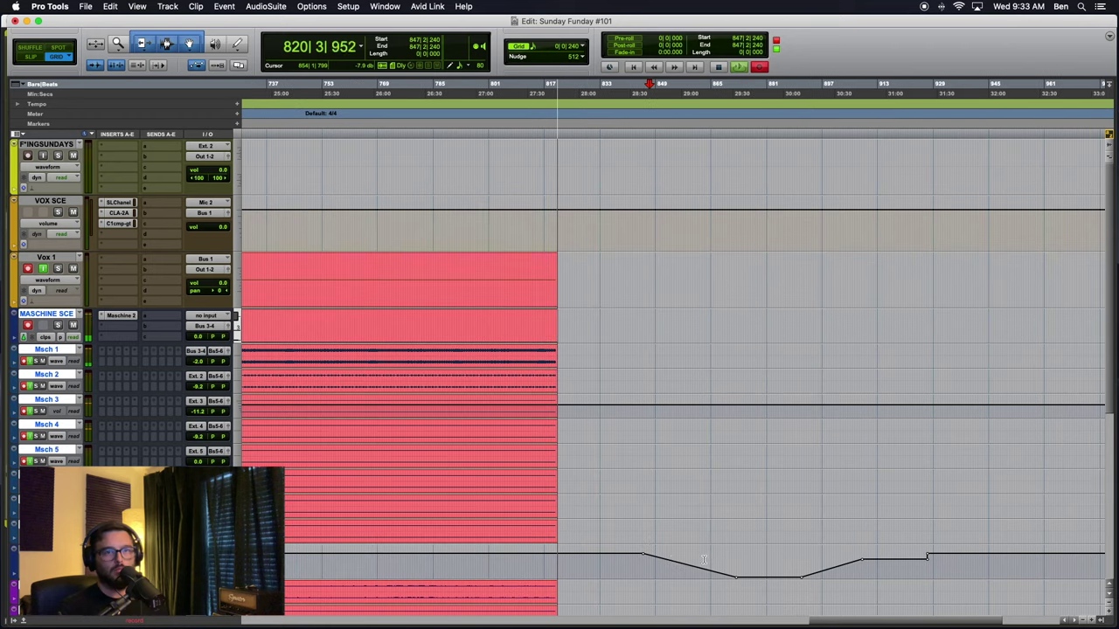
pyautogui.click(911, 561)
pyautogui.moveTo(915, 566); pyautogui.dragTo(827, 561)
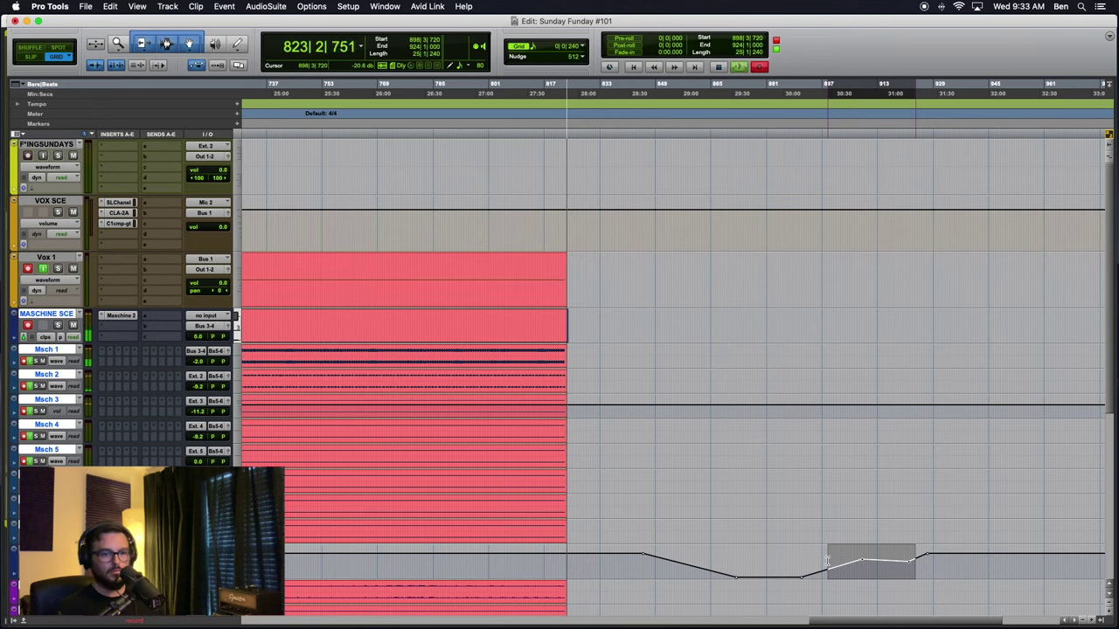
pyautogui.press('BackSpace')
pyautogui.click(825, 559)
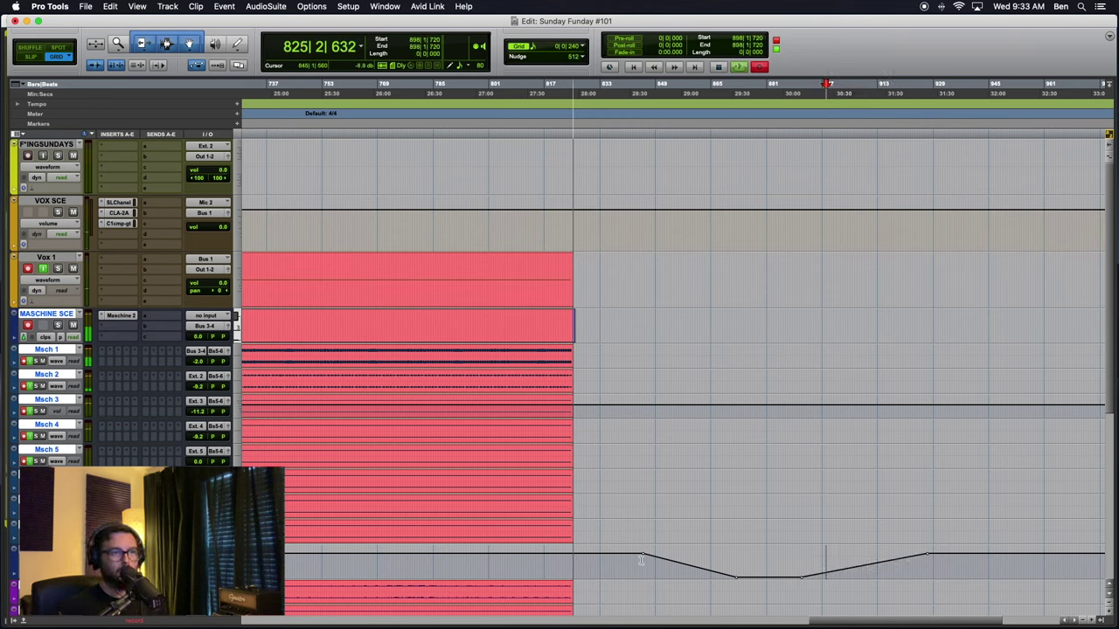
pyautogui.moveTo(641, 560); pyautogui.dragTo(930, 560)
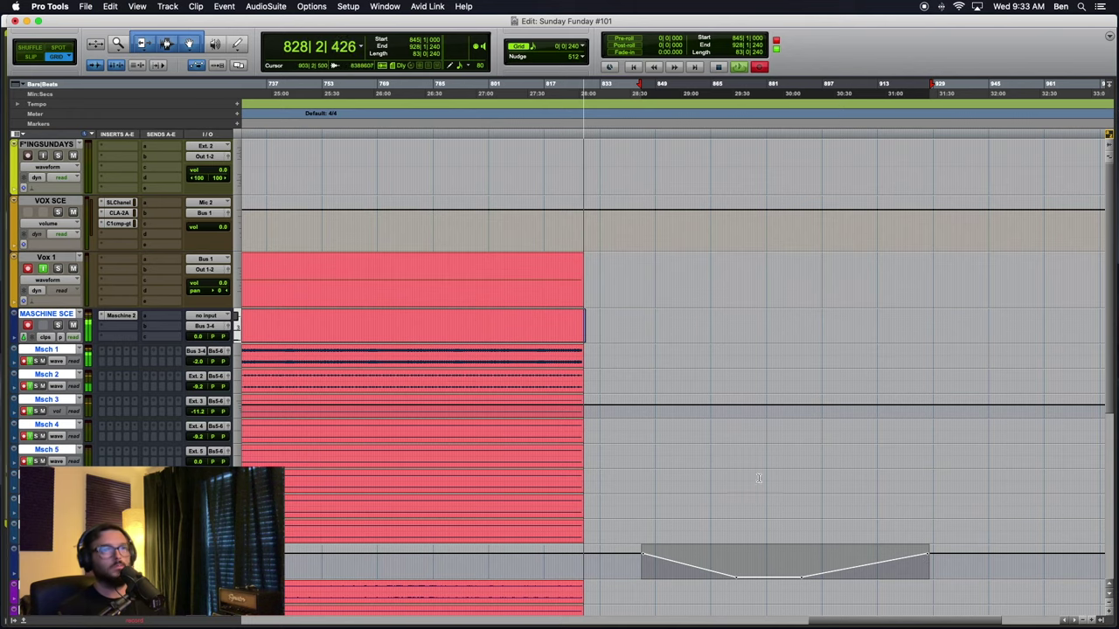
# Paste the copied volume dip into the Msch MUSIC volume lane, starting at about bar 846.
pyautogui.scroll(-5, 691, 469)
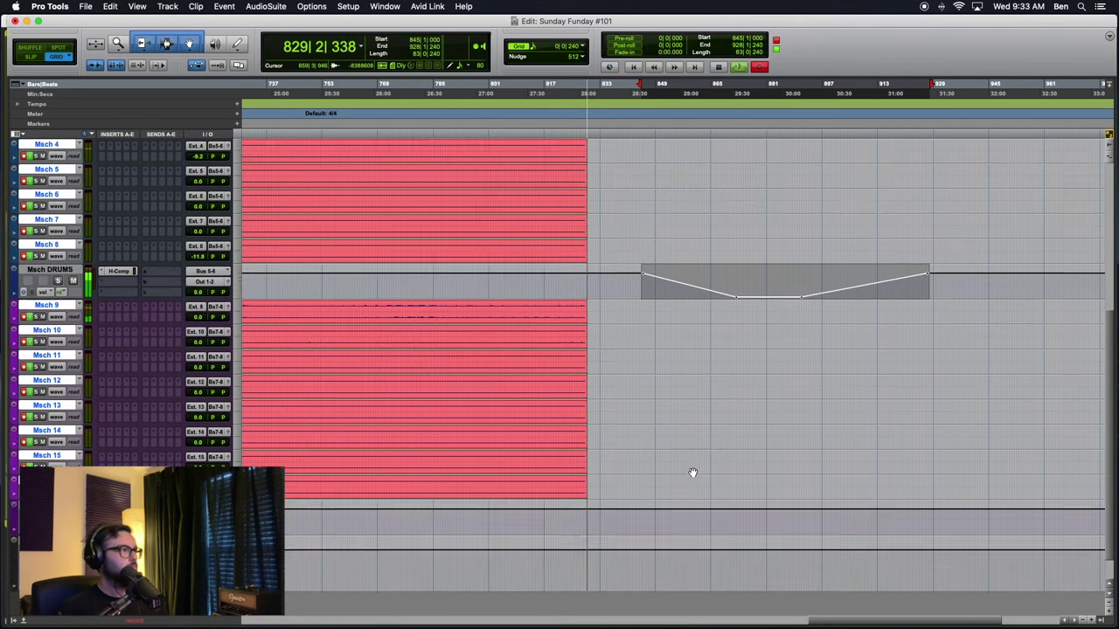
pyautogui.click(647, 479)
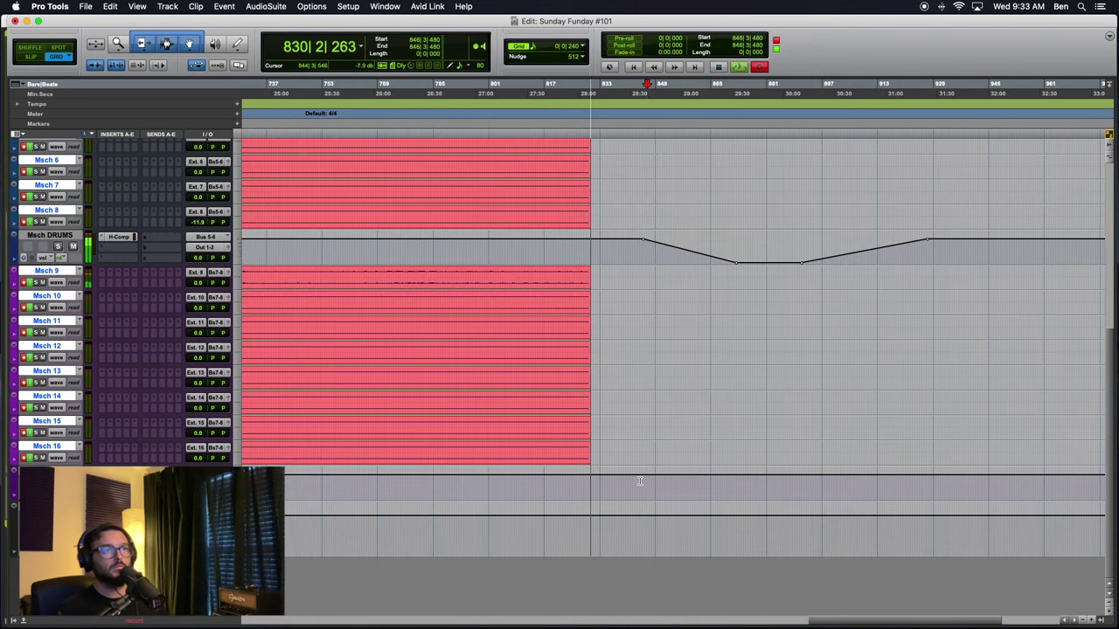
pyautogui.press('super+v')
pyautogui.click(816, 490)
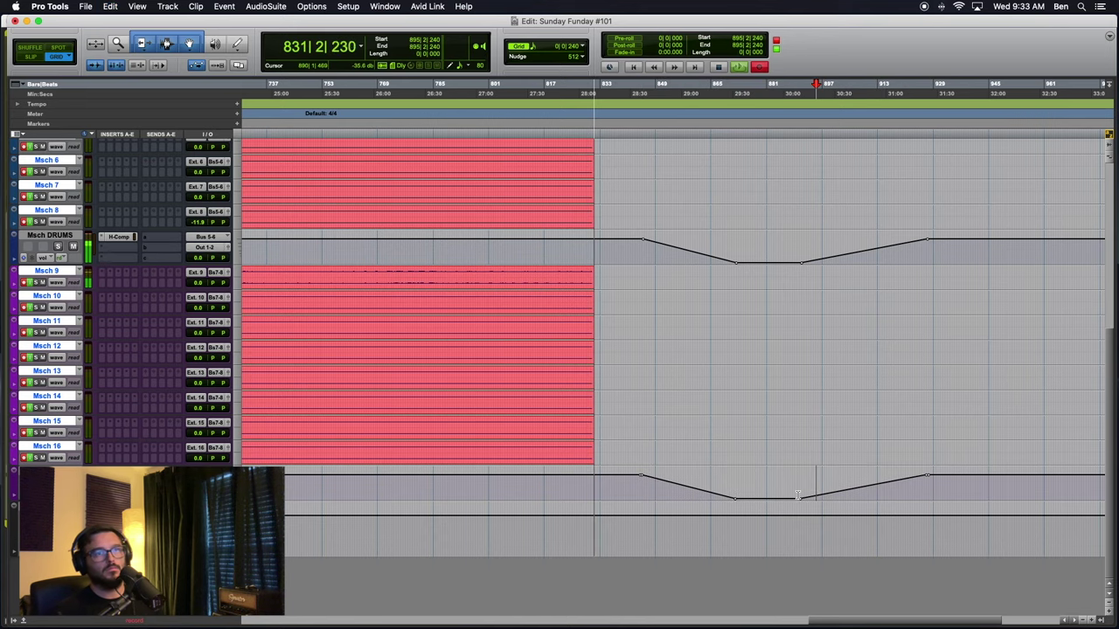
# Examine the two bus volume dips against the whole session, plus the Maschine 2 and Msch DRUMS H-Comp plug-ins.
pyautogui.press('super+bracketleft')
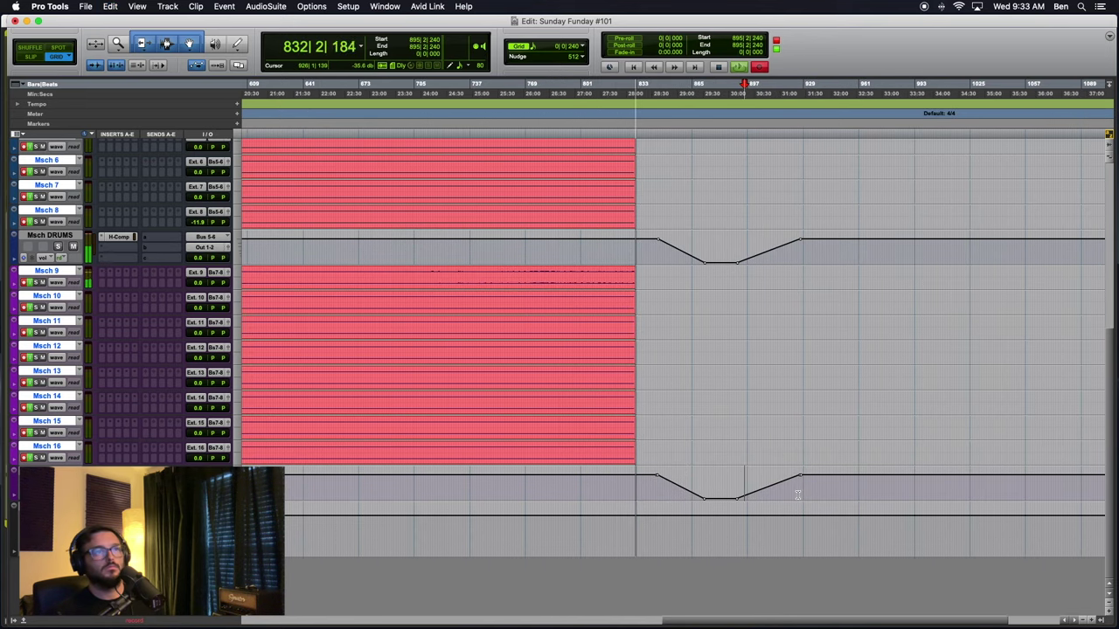
pyautogui.press('super+bracketleft')
pyautogui.press('super+bracketleft')
pyautogui.press('super+bracketleft')
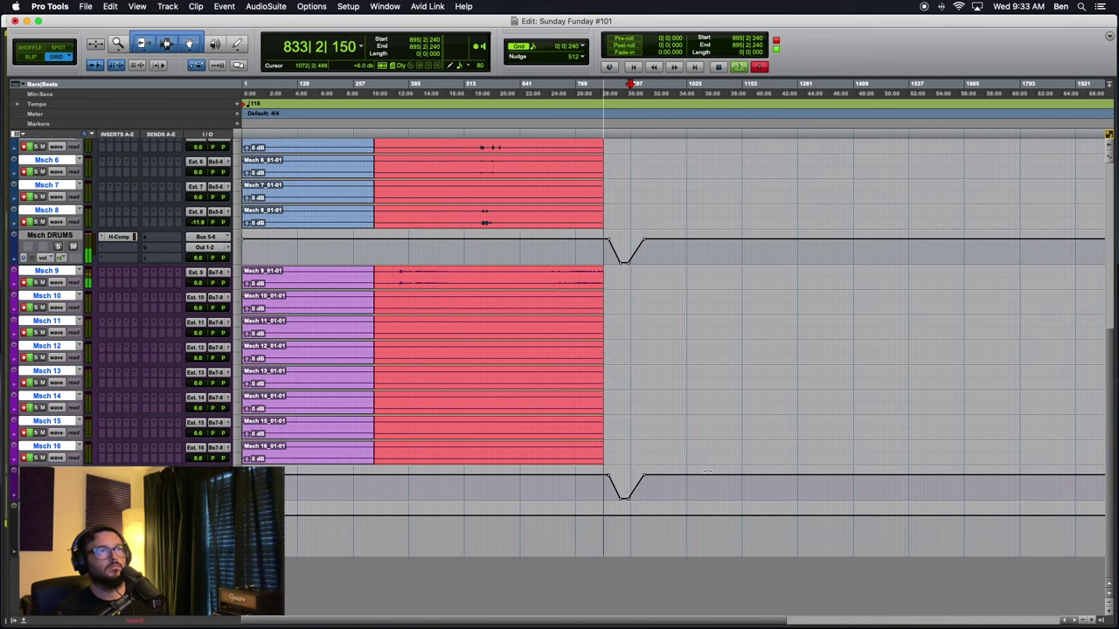
pyautogui.scroll(5, 612, 444)
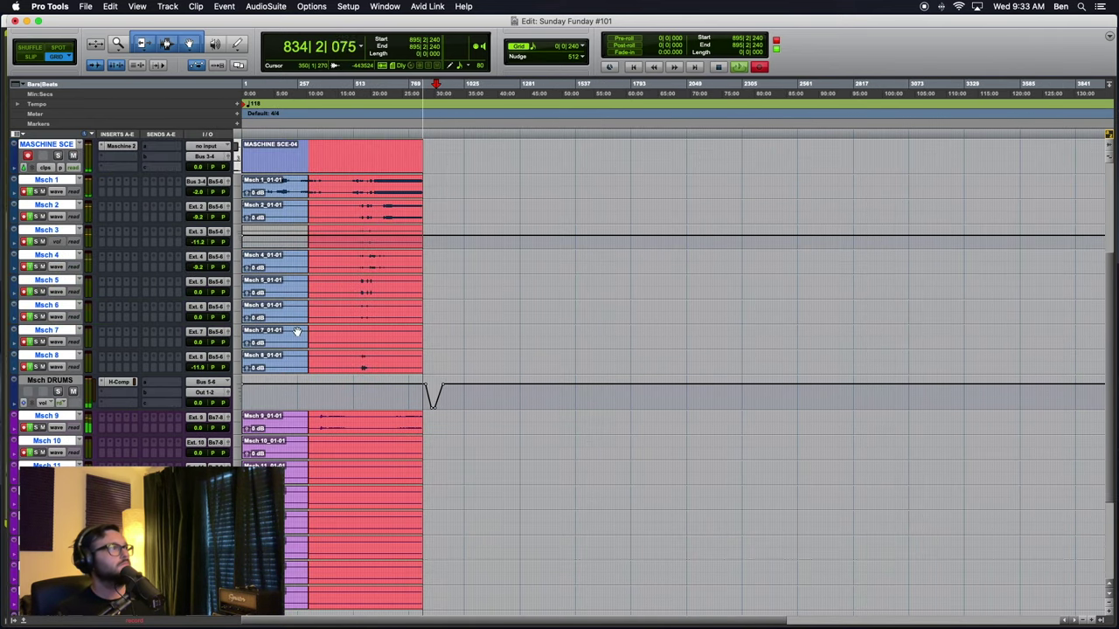
pyautogui.click(121, 149)
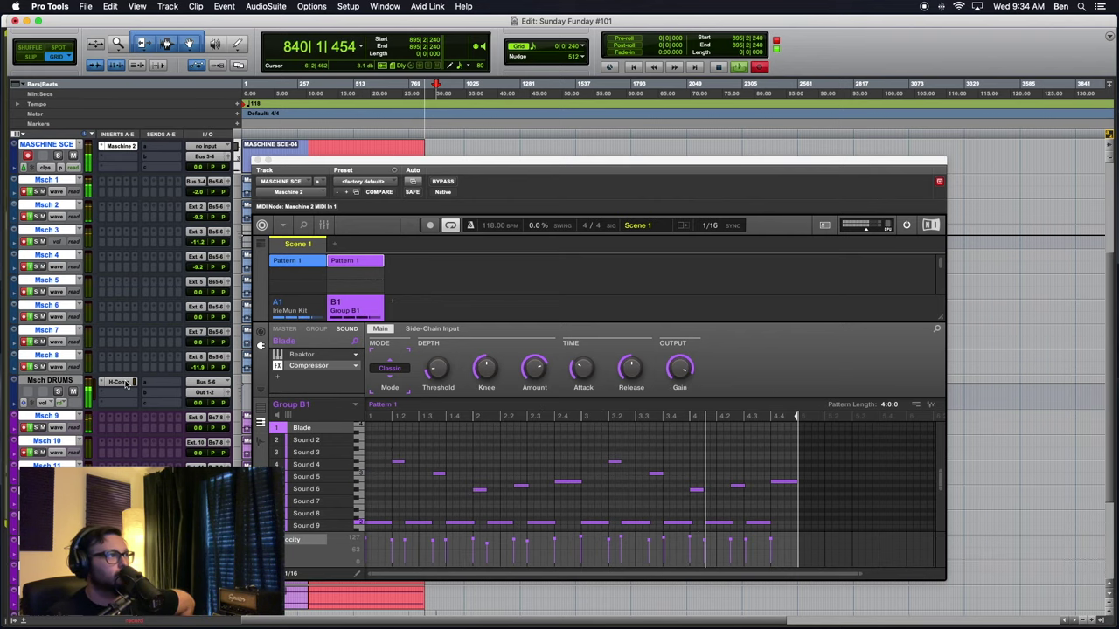
pyautogui.click(118, 382)
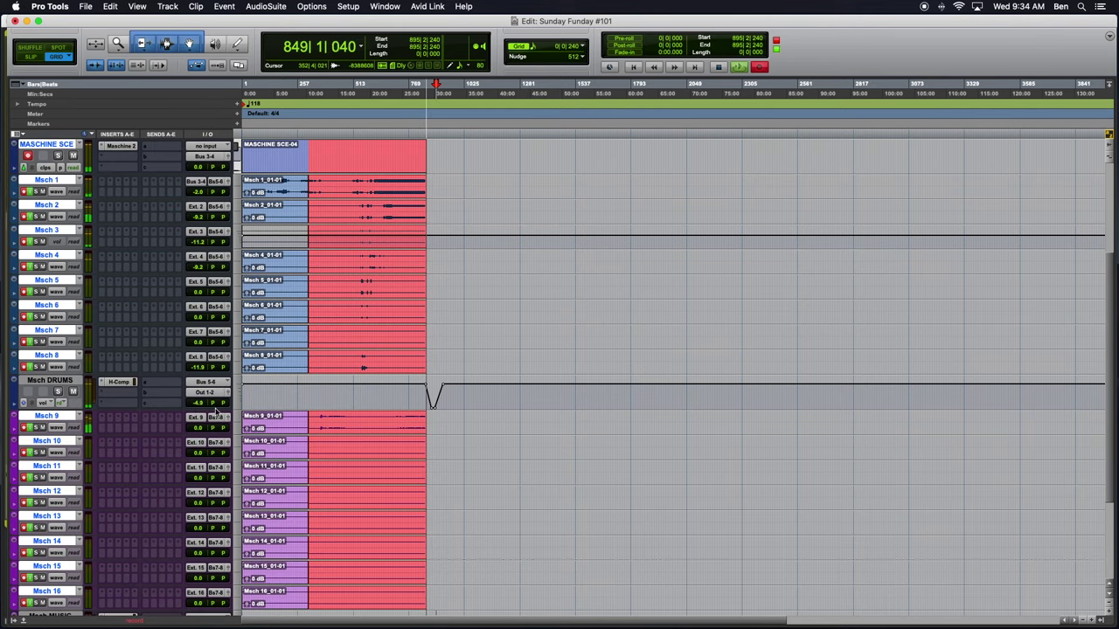
# Check the Msch DRUMS and Msch MUSIC levels during the fade with the Maschine 2 plug-in open, and close the plug-in.
pyautogui.scroll(-5, 329, 426)
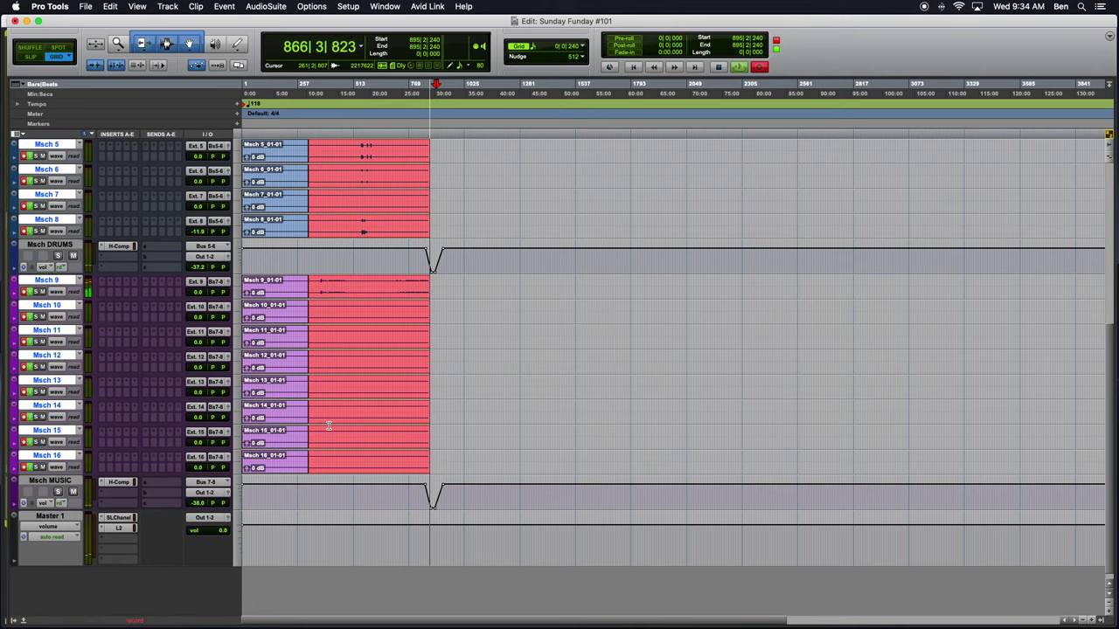
pyautogui.scroll(6, 165, 233)
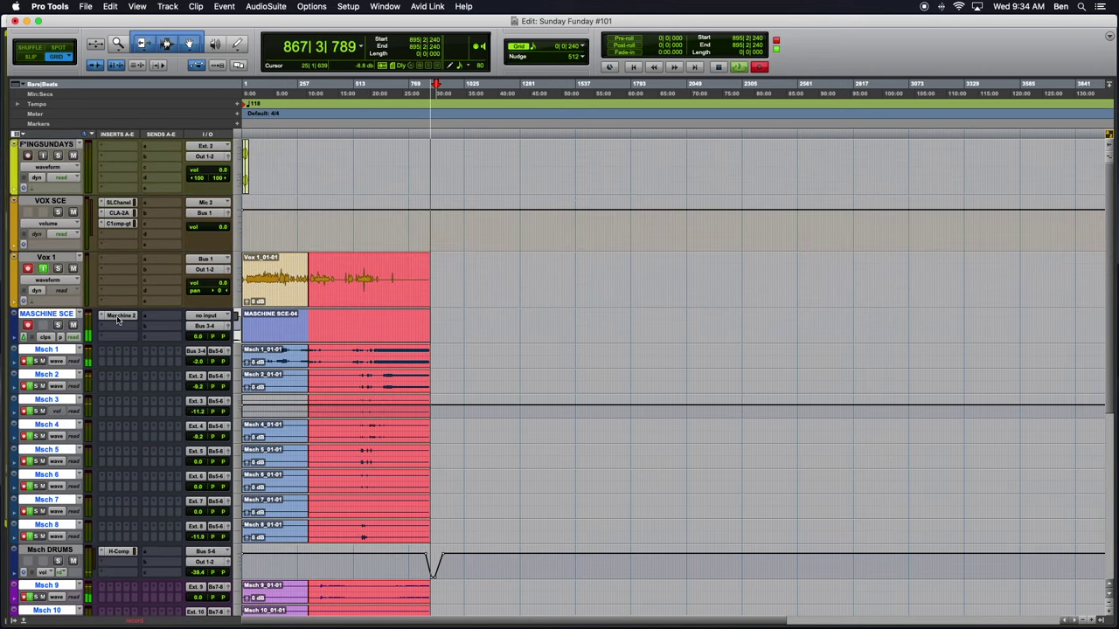
pyautogui.click(118, 316)
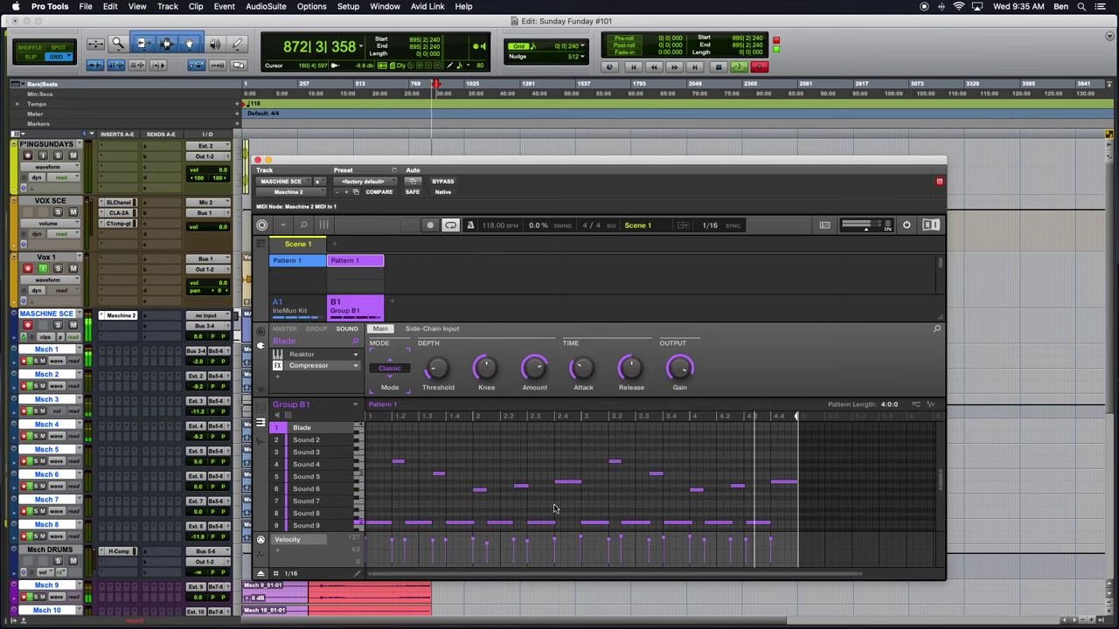
pyautogui.scroll(-6, 609, 590)
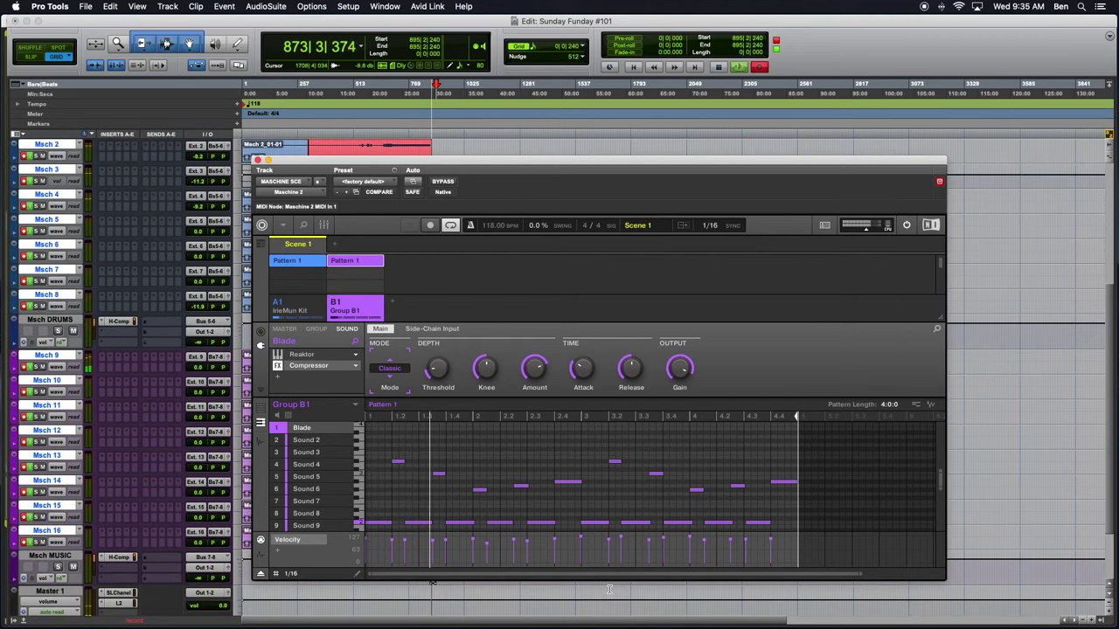
pyautogui.scroll(2, 609, 590)
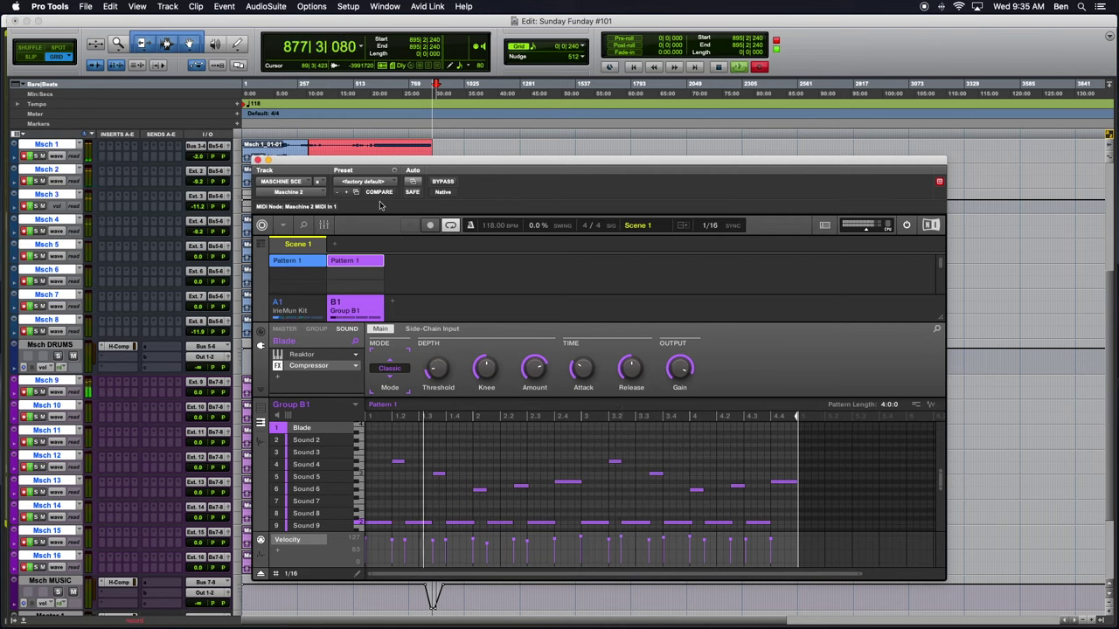
pyautogui.click(257, 160)
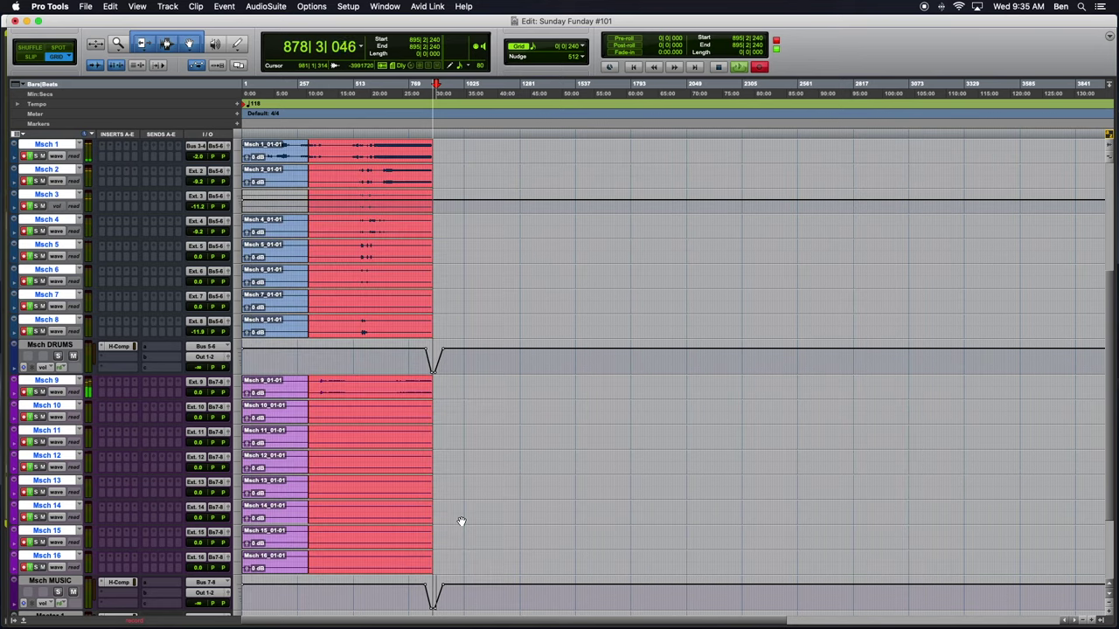
# Copy the rising ramp of the Msch MUSIC volume dip and paste it at bar 882 there and at bar 883 on Msch DRUMS.
pyautogui.press('t')
pyautogui.press('t')
pyautogui.press('t')
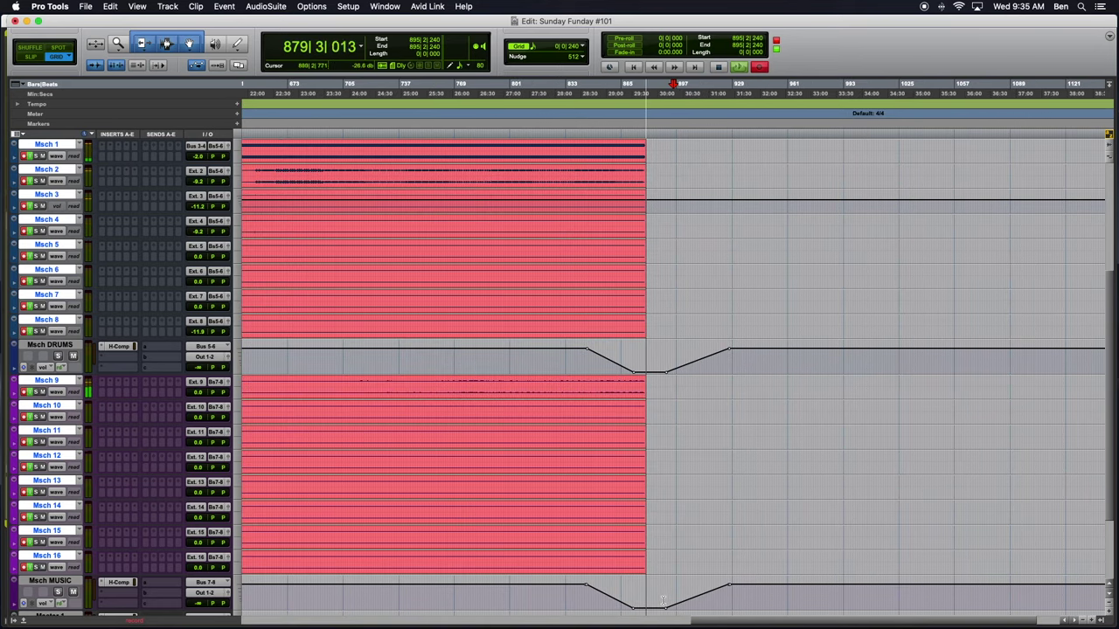
pyautogui.moveTo(662, 602); pyautogui.dragTo(702, 600)
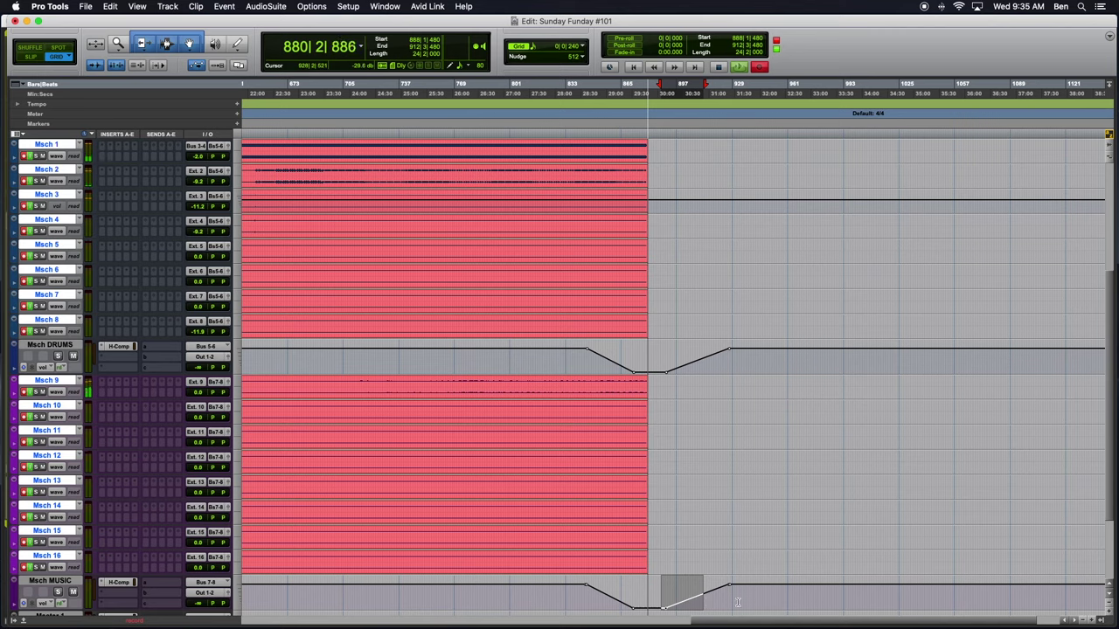
pyautogui.click(696, 602)
pyautogui.moveTo(664, 596); pyautogui.dragTo(756, 601)
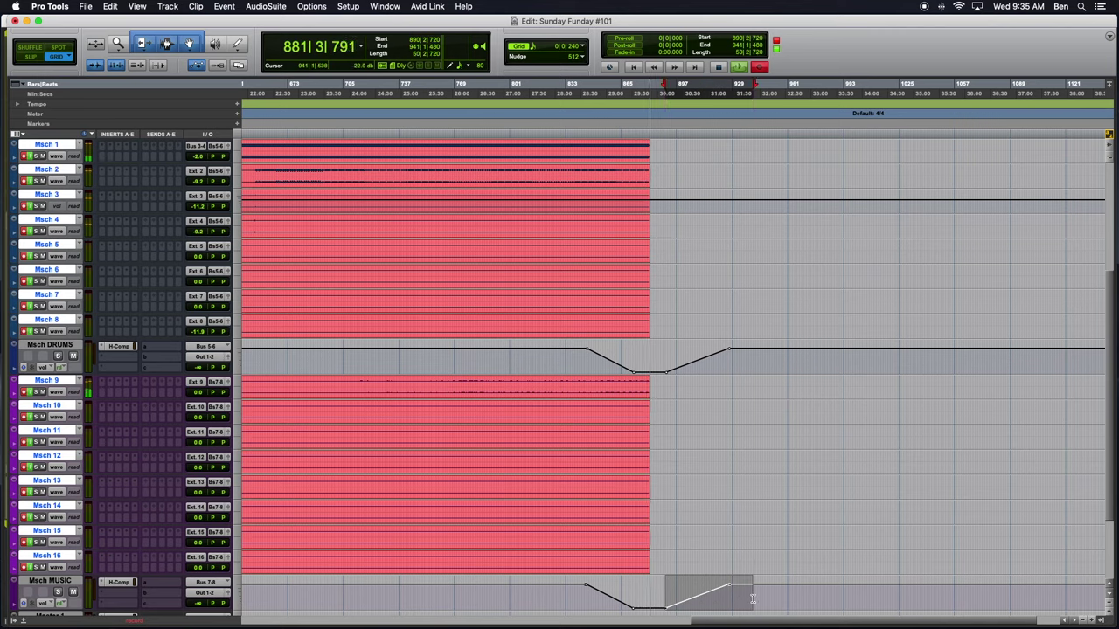
pyautogui.click(652, 592)
pyautogui.press('super+v')
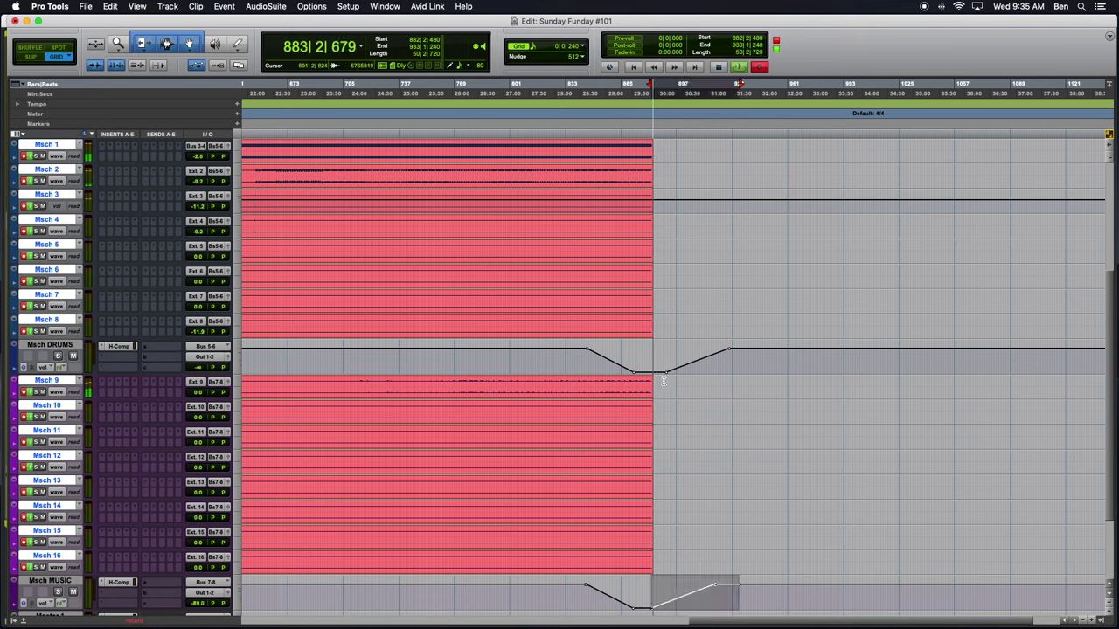
pyautogui.click(653, 357)
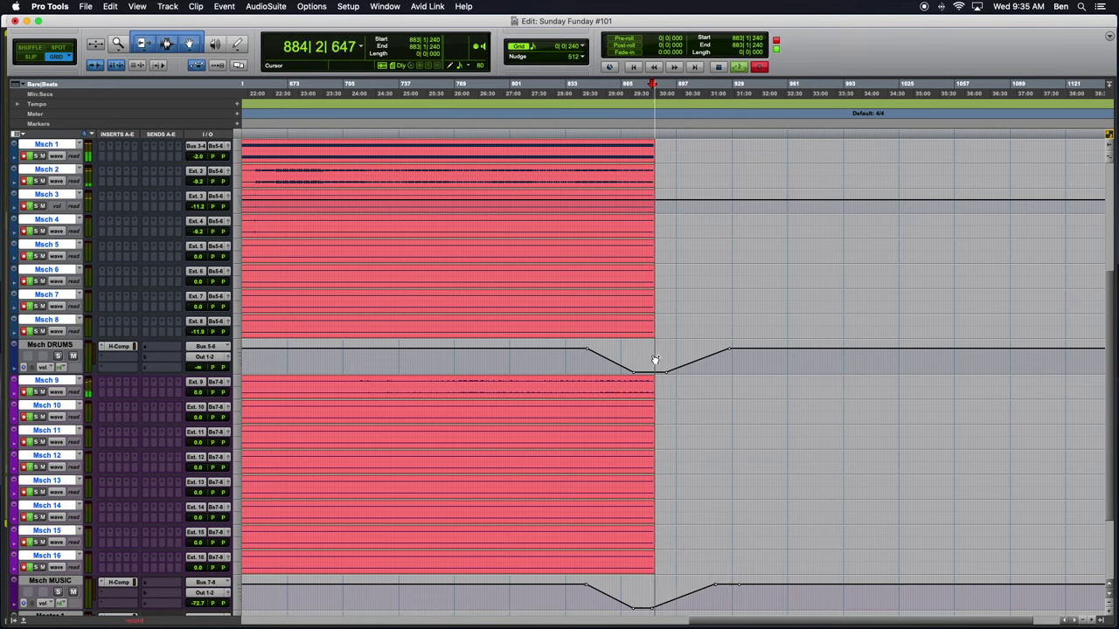
pyautogui.press('super+v')
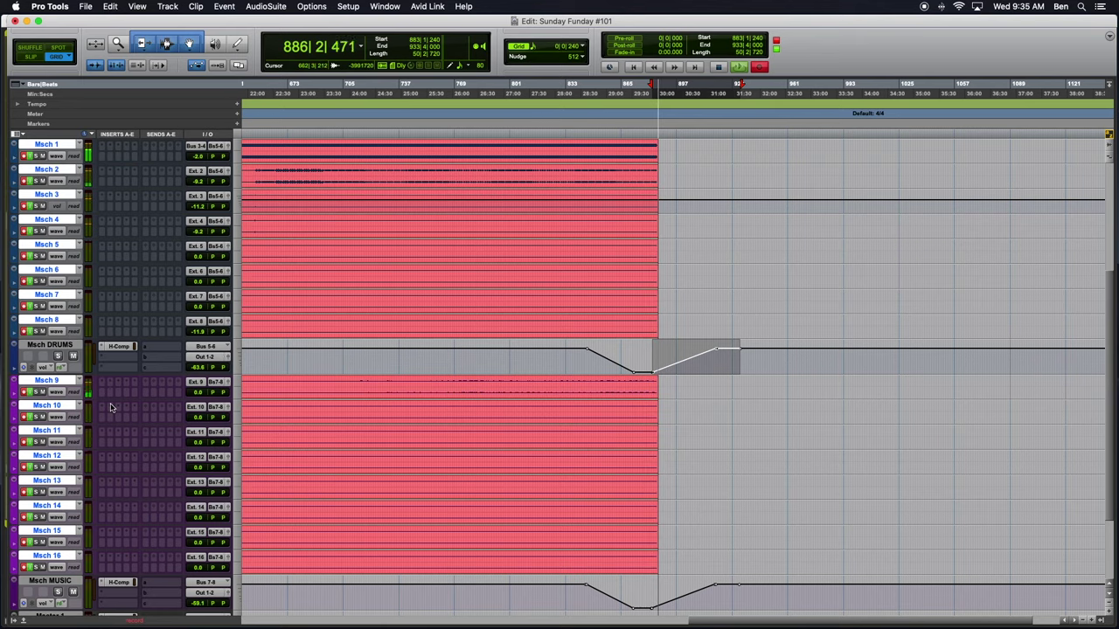
# Review the Maschine 2 plug-in on the MASCHINE SCE track while the volume rises, and close its window.
pyautogui.scroll(5, 114, 411)
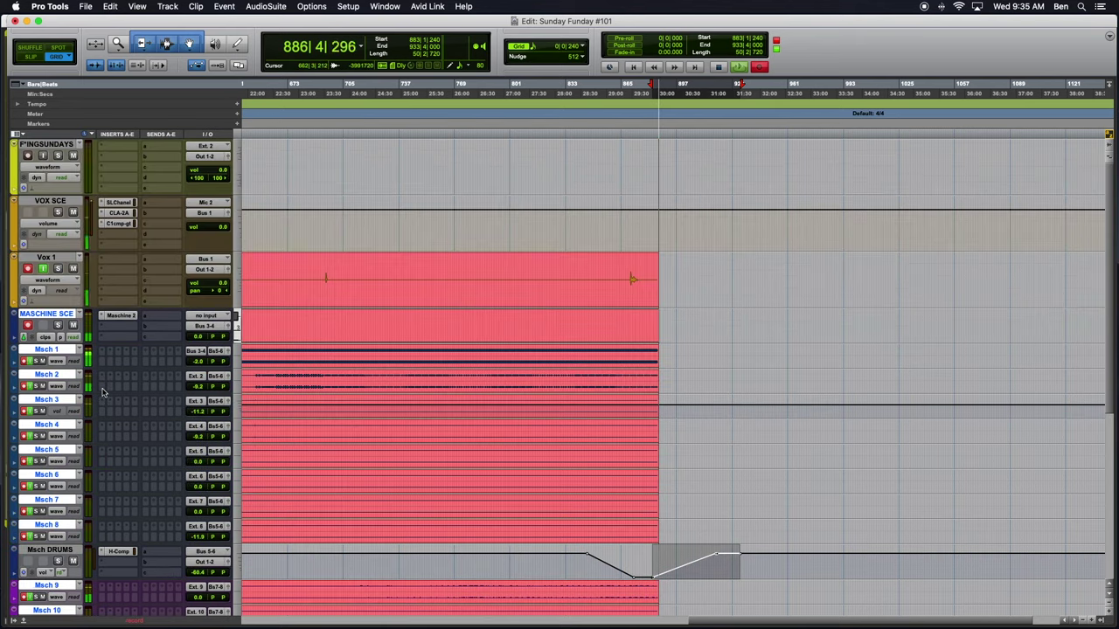
pyautogui.click(121, 315)
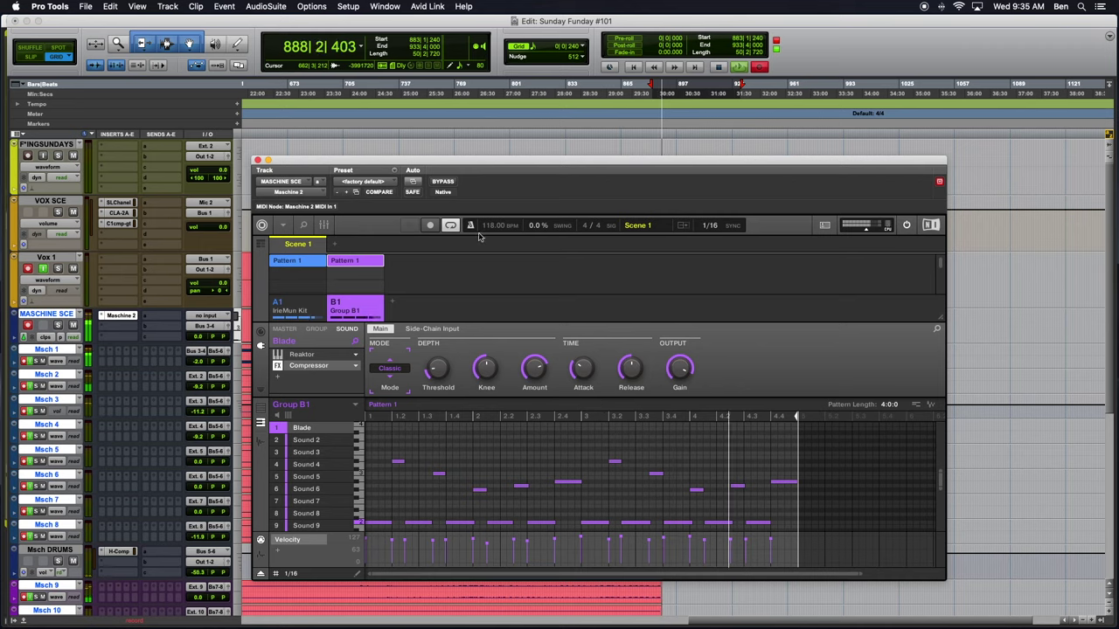
pyautogui.click(259, 161)
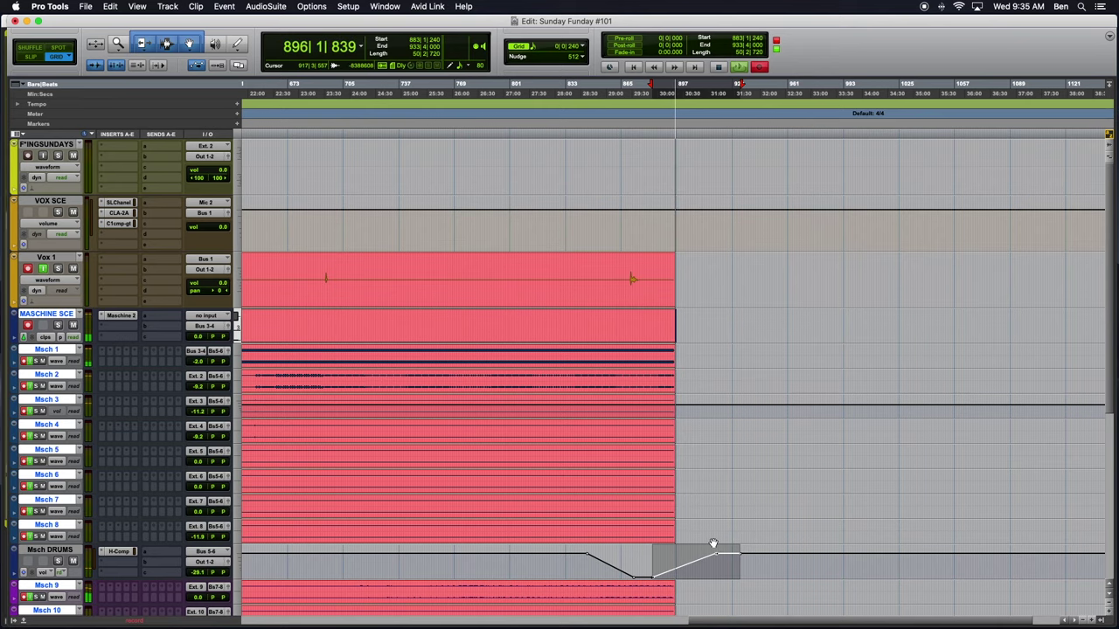
# Check the volume ramps on the drum and music buses, and mute the VOX SCE track.
pyautogui.scroll(-3, 635, 523)
pyautogui.scroll(-3, 635, 523)
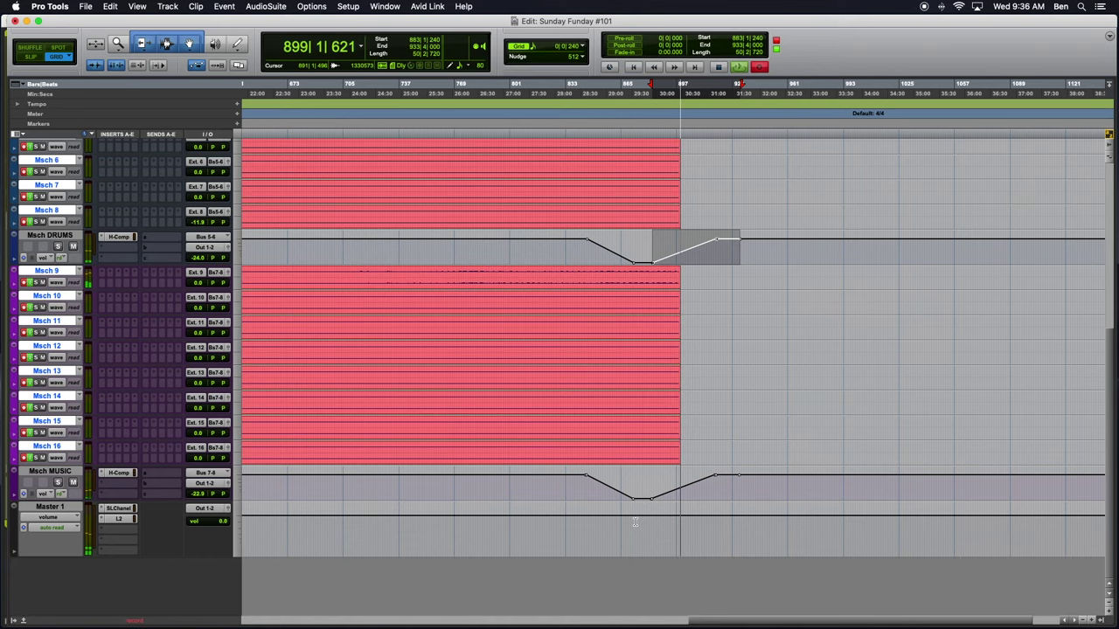
pyautogui.scroll(3, 636, 522)
pyautogui.scroll(4, 636, 523)
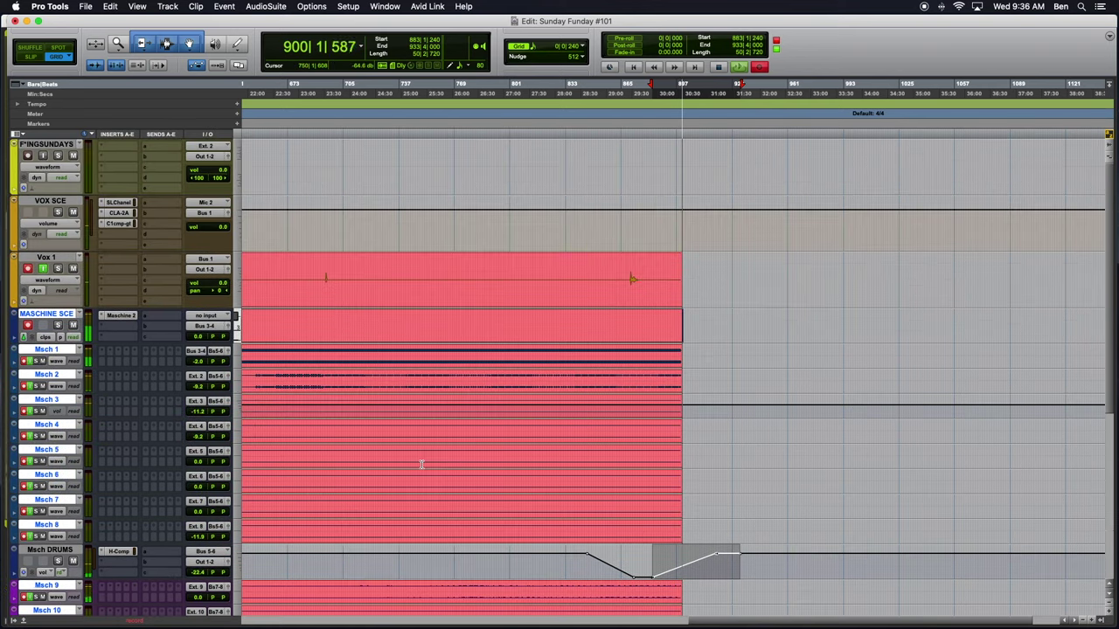
pyautogui.click(72, 212)
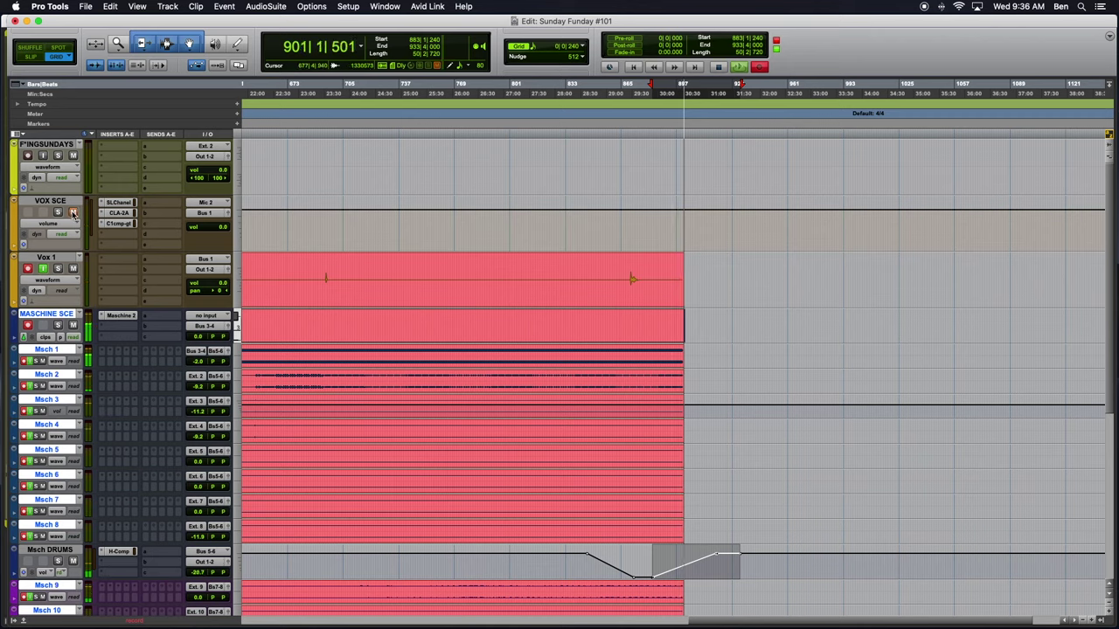